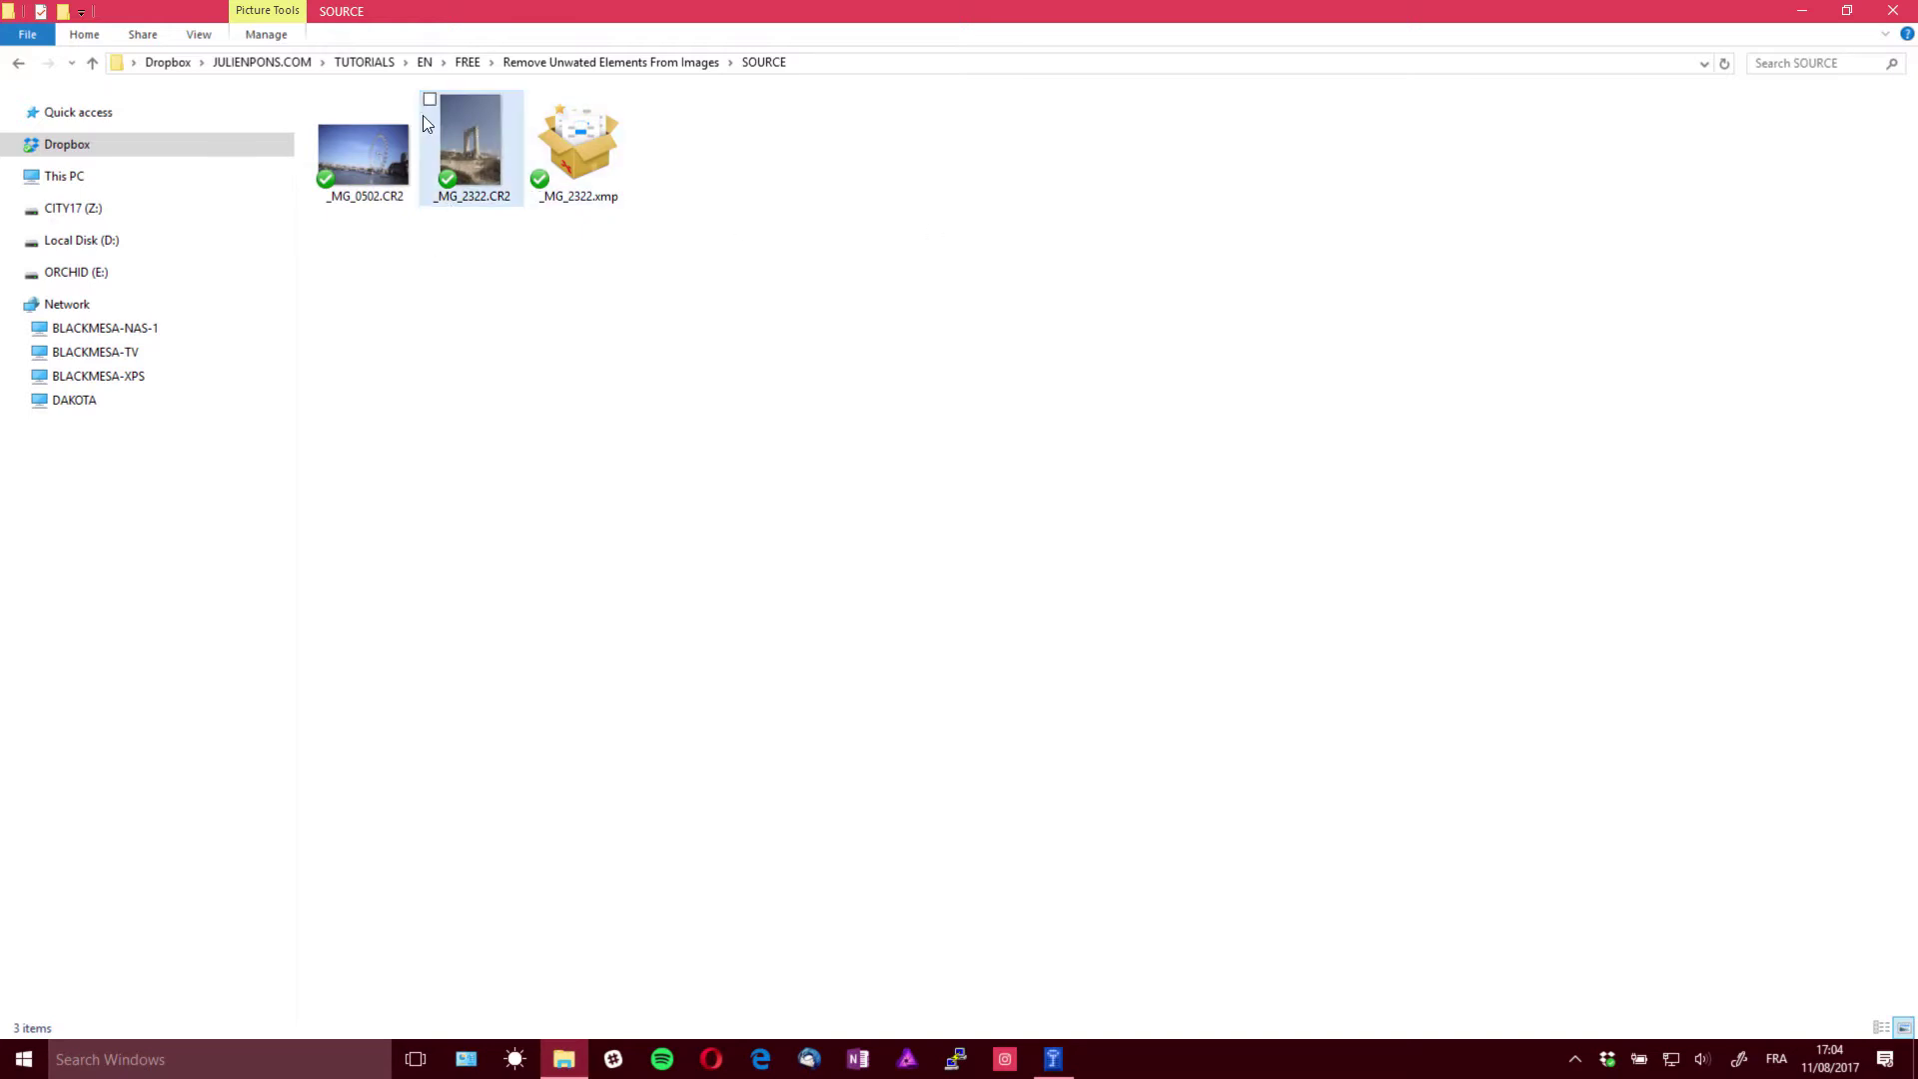
# Preview the raw photos _MG_0502.CR2 and _MG_2322.CR2 one after the other, closing each preview
pyautogui.doubleClick(344, 159)
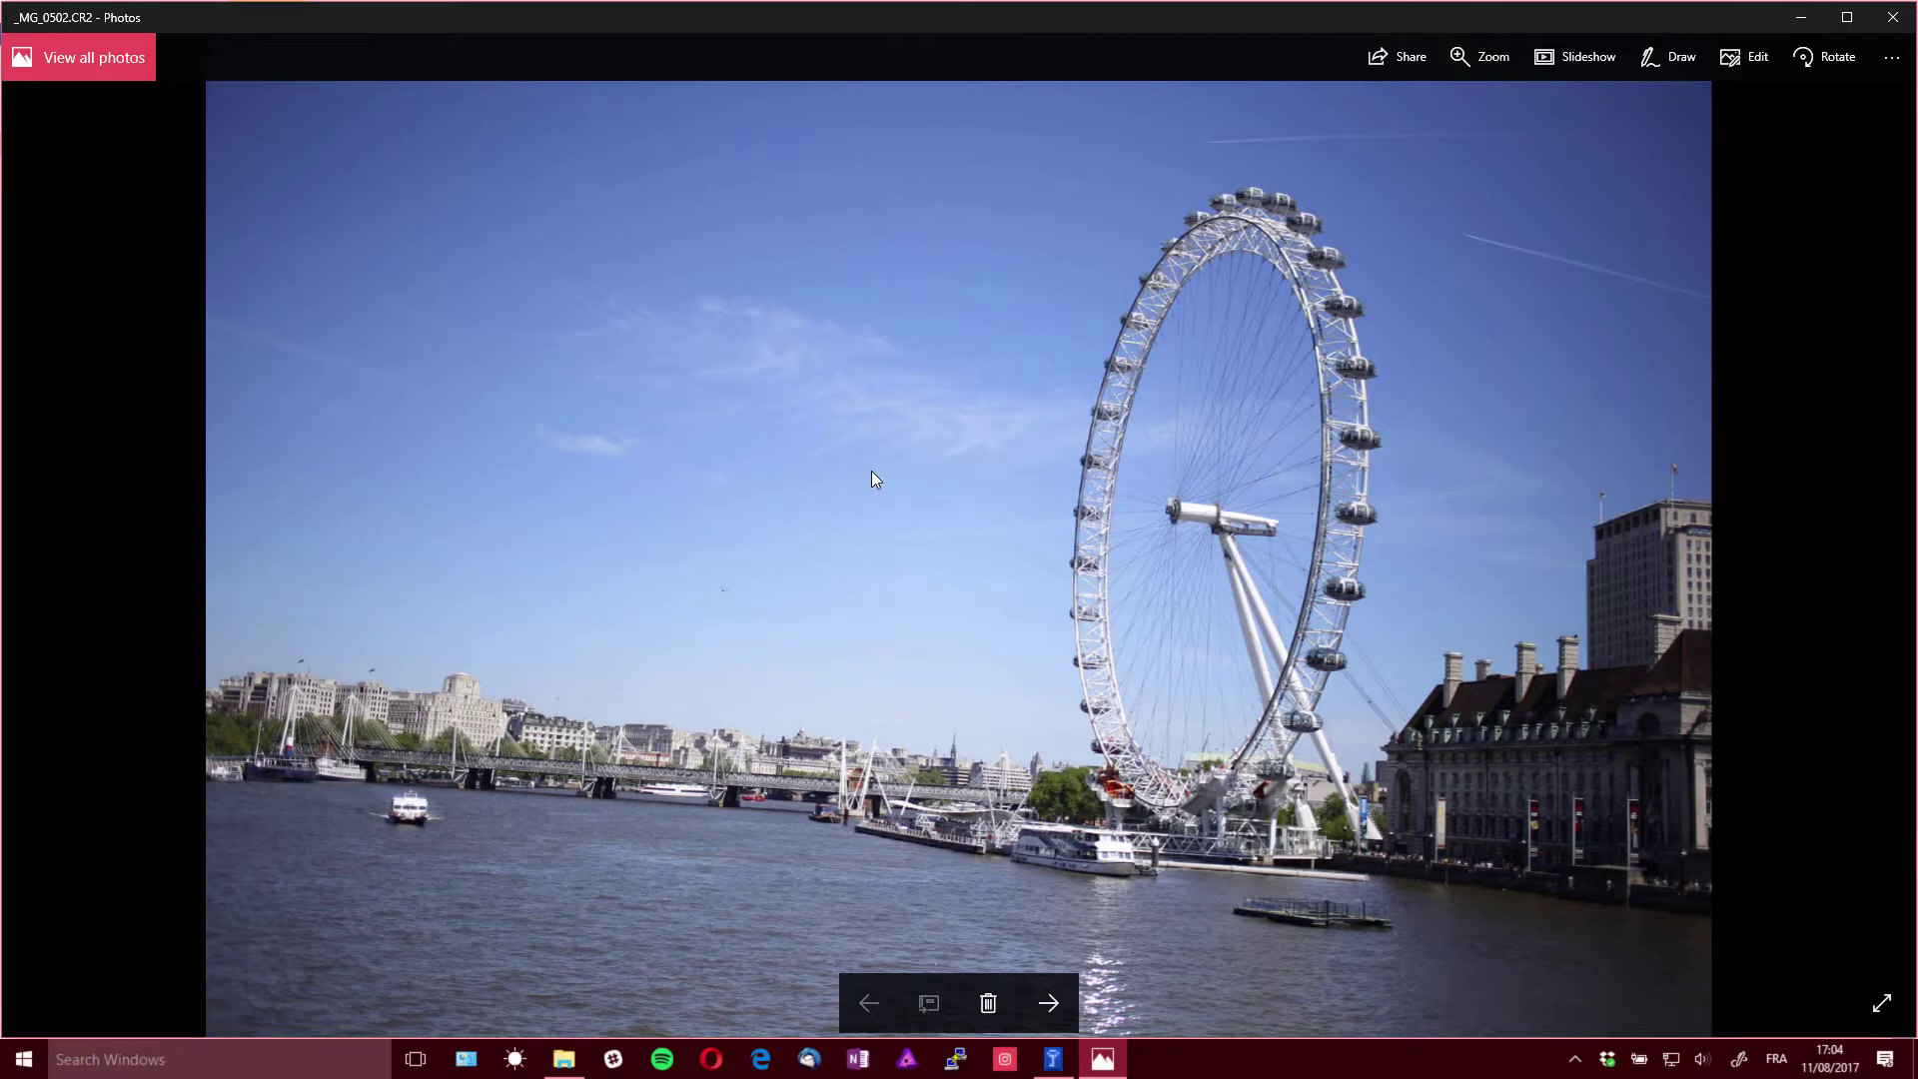
pyautogui.click(1893, 17)
pyautogui.click(489, 154)
pyautogui.doubleClick(491, 162)
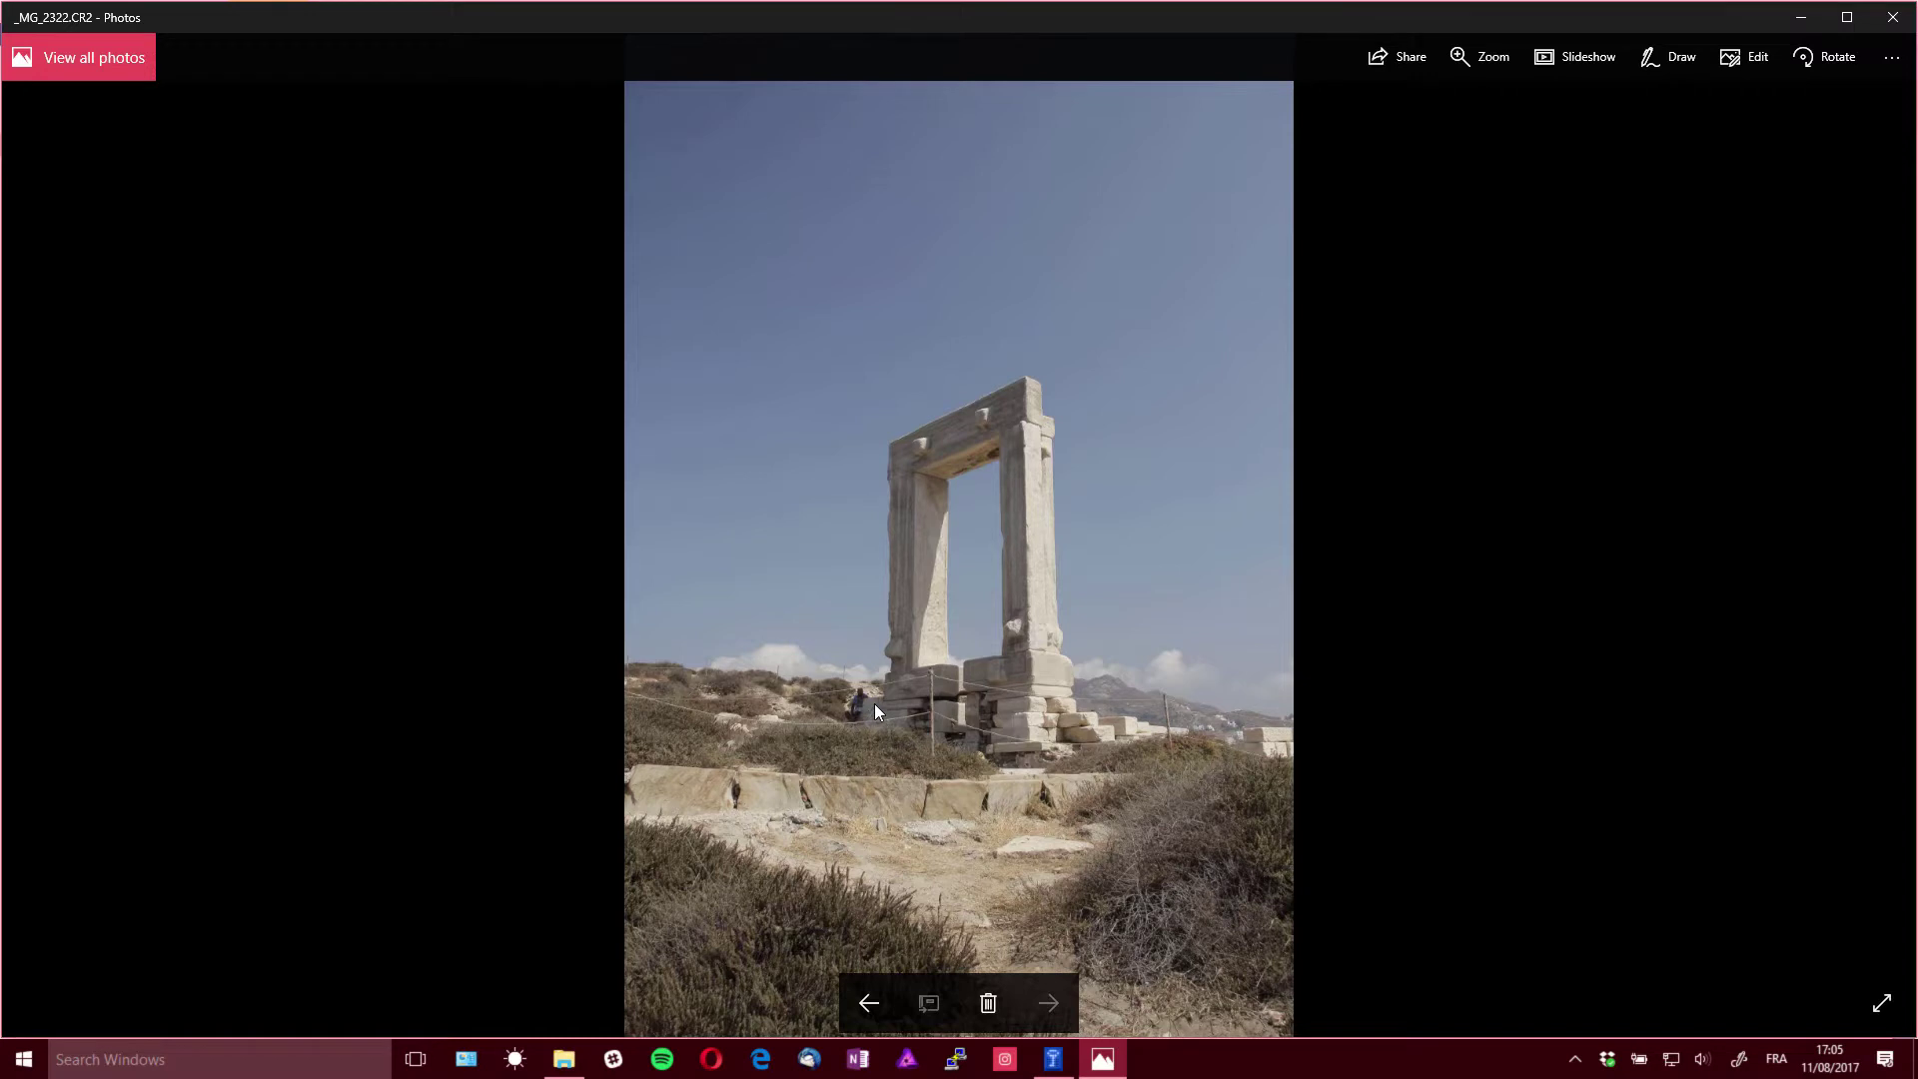
pyautogui.click(1892, 17)
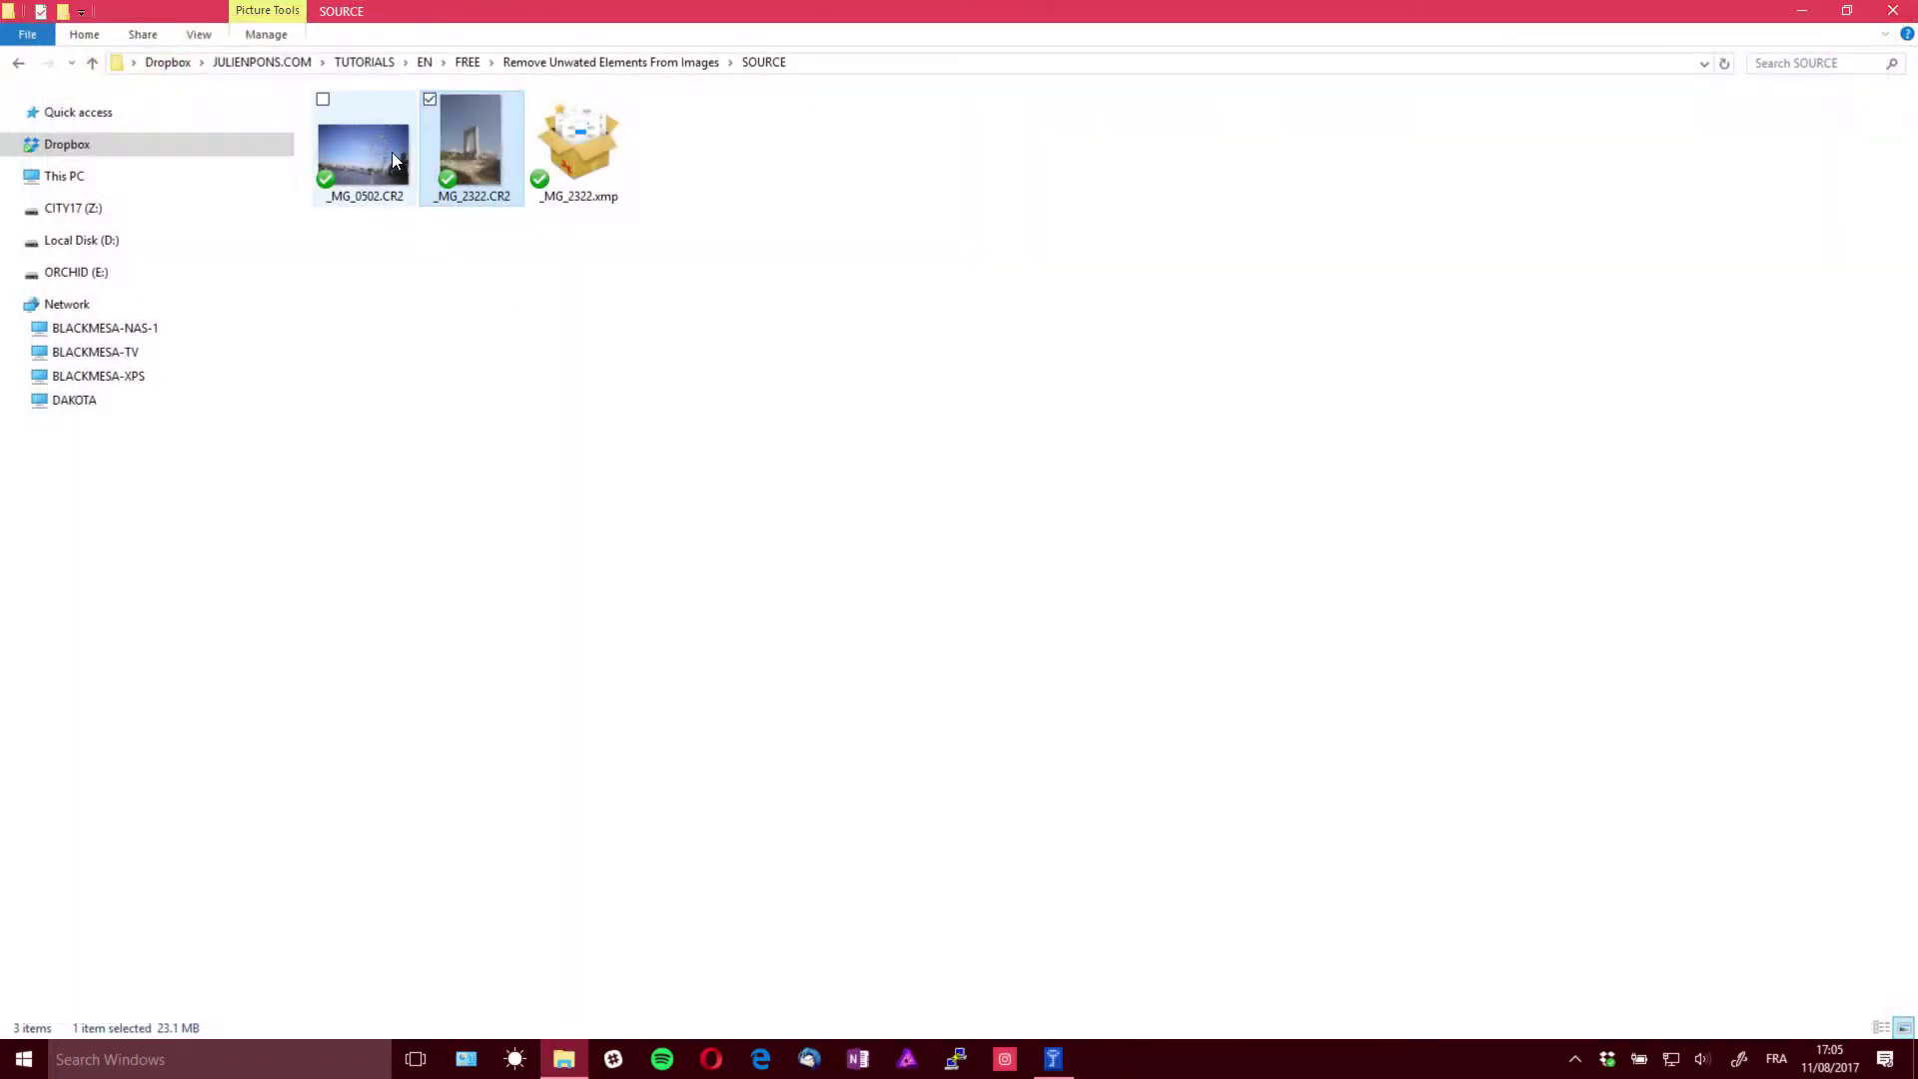
# Open _MG_0502.CR2 in Photoshop so it loads in Camera Raw
pyautogui.rightClick(391, 157)
pyautogui.moveTo(372, 418)
pyautogui.click(500, 418)
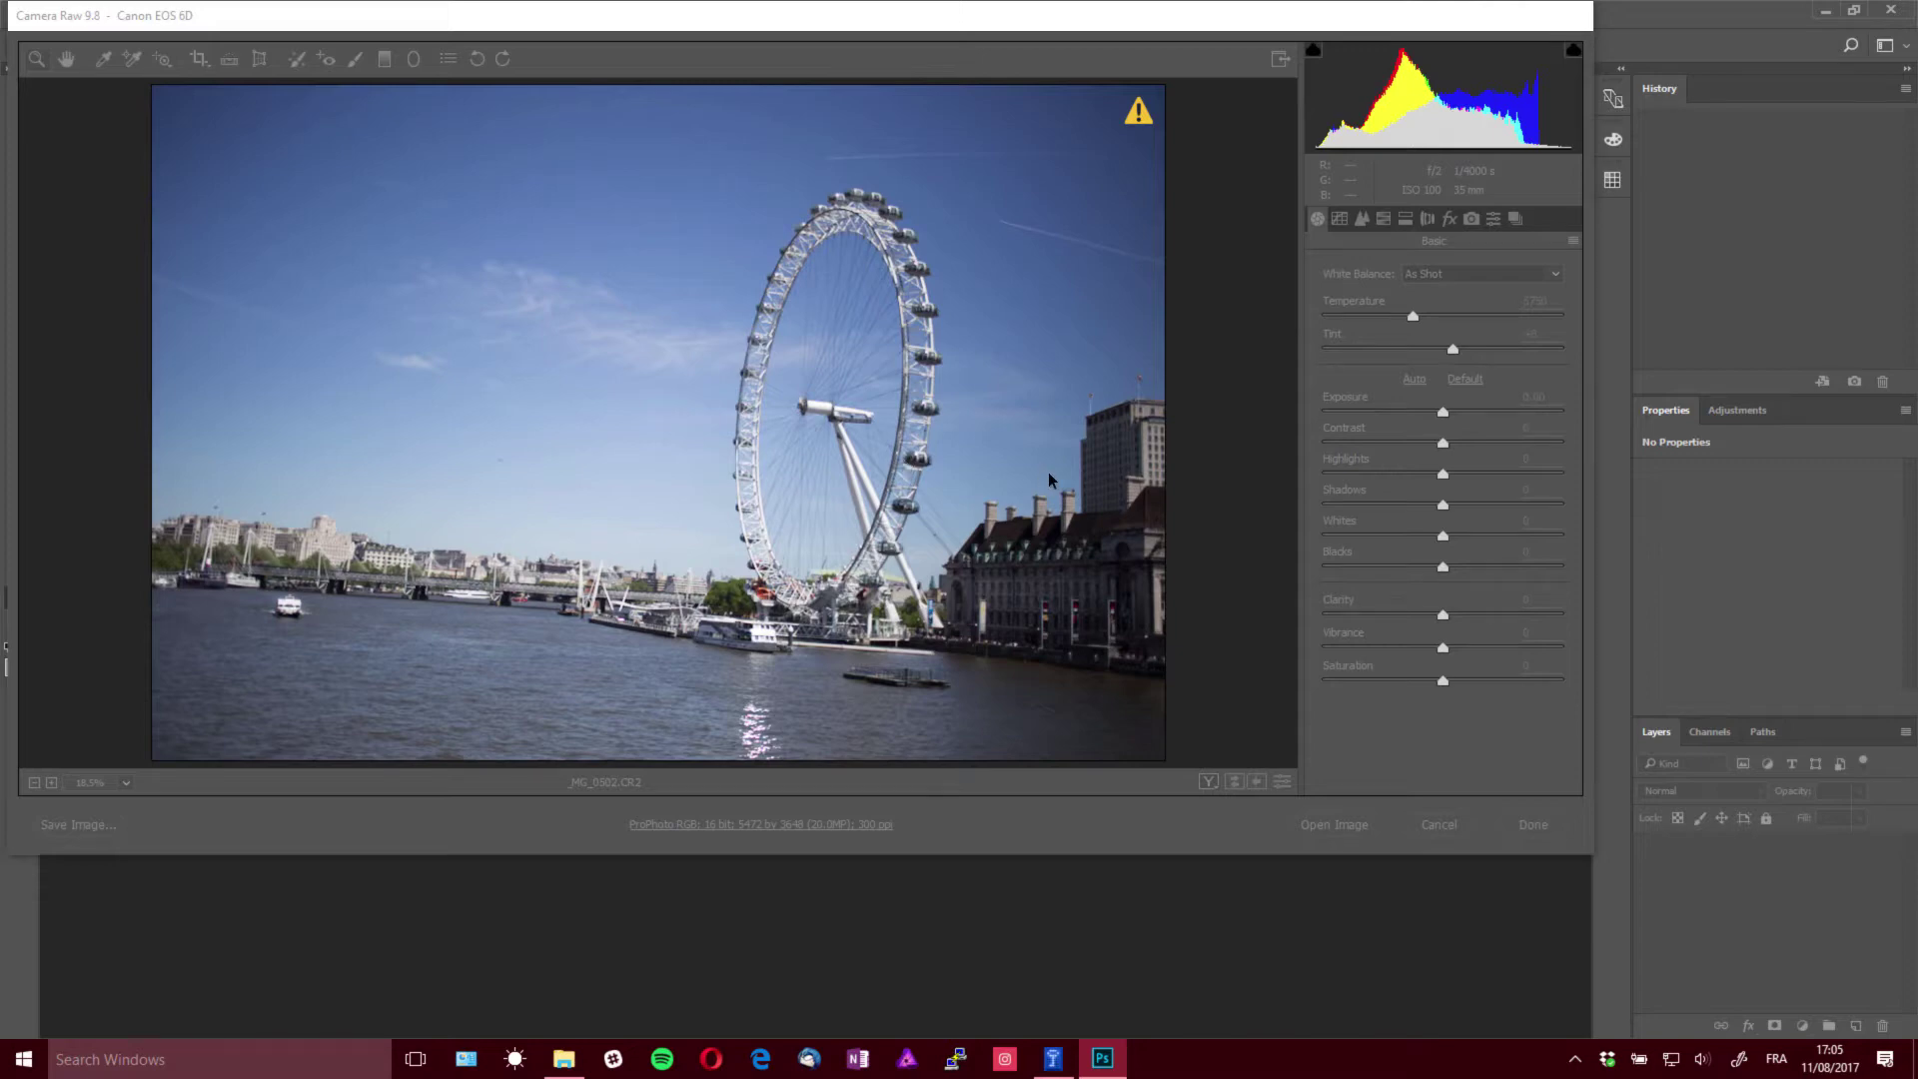
pyautogui.click(1131, 15)
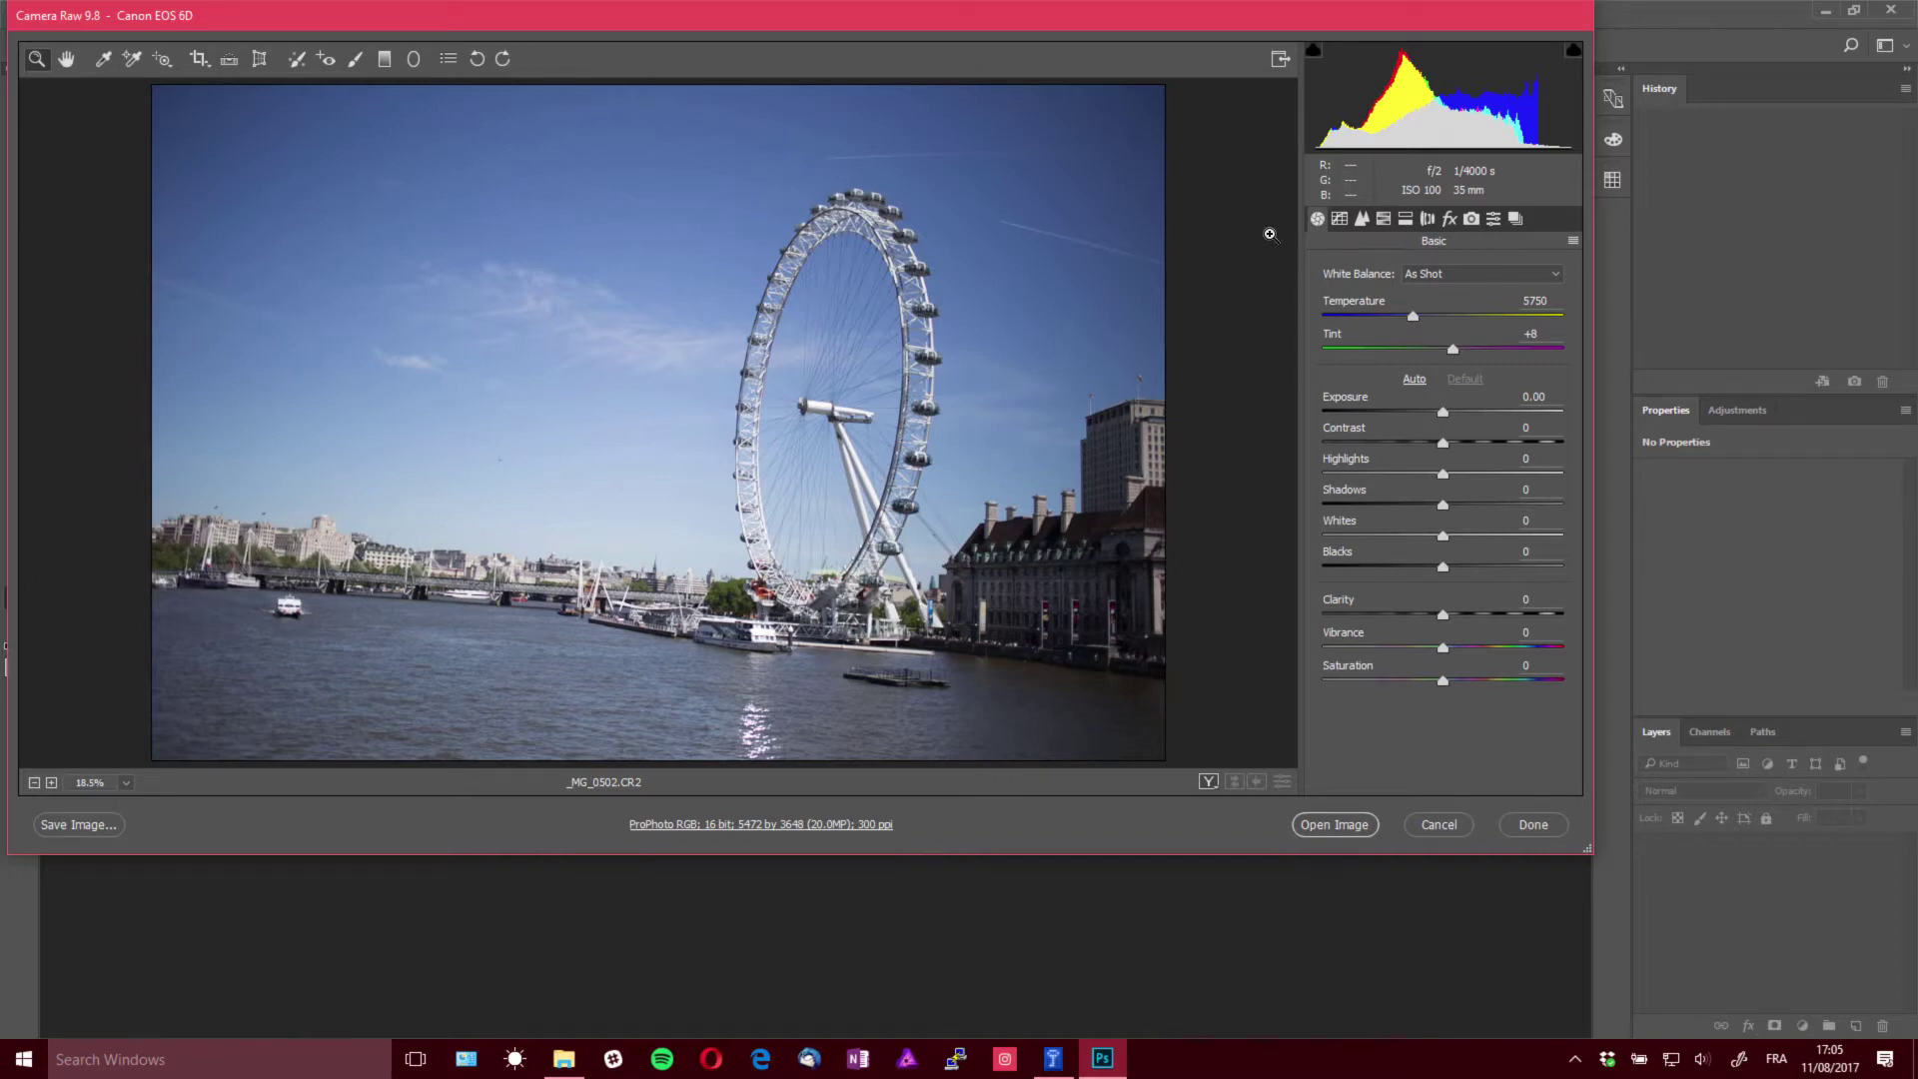
# Enable Remove Chromatic Aberration and Profile Corrections for the raw photo and open the image for editing
pyautogui.click(1435, 216)
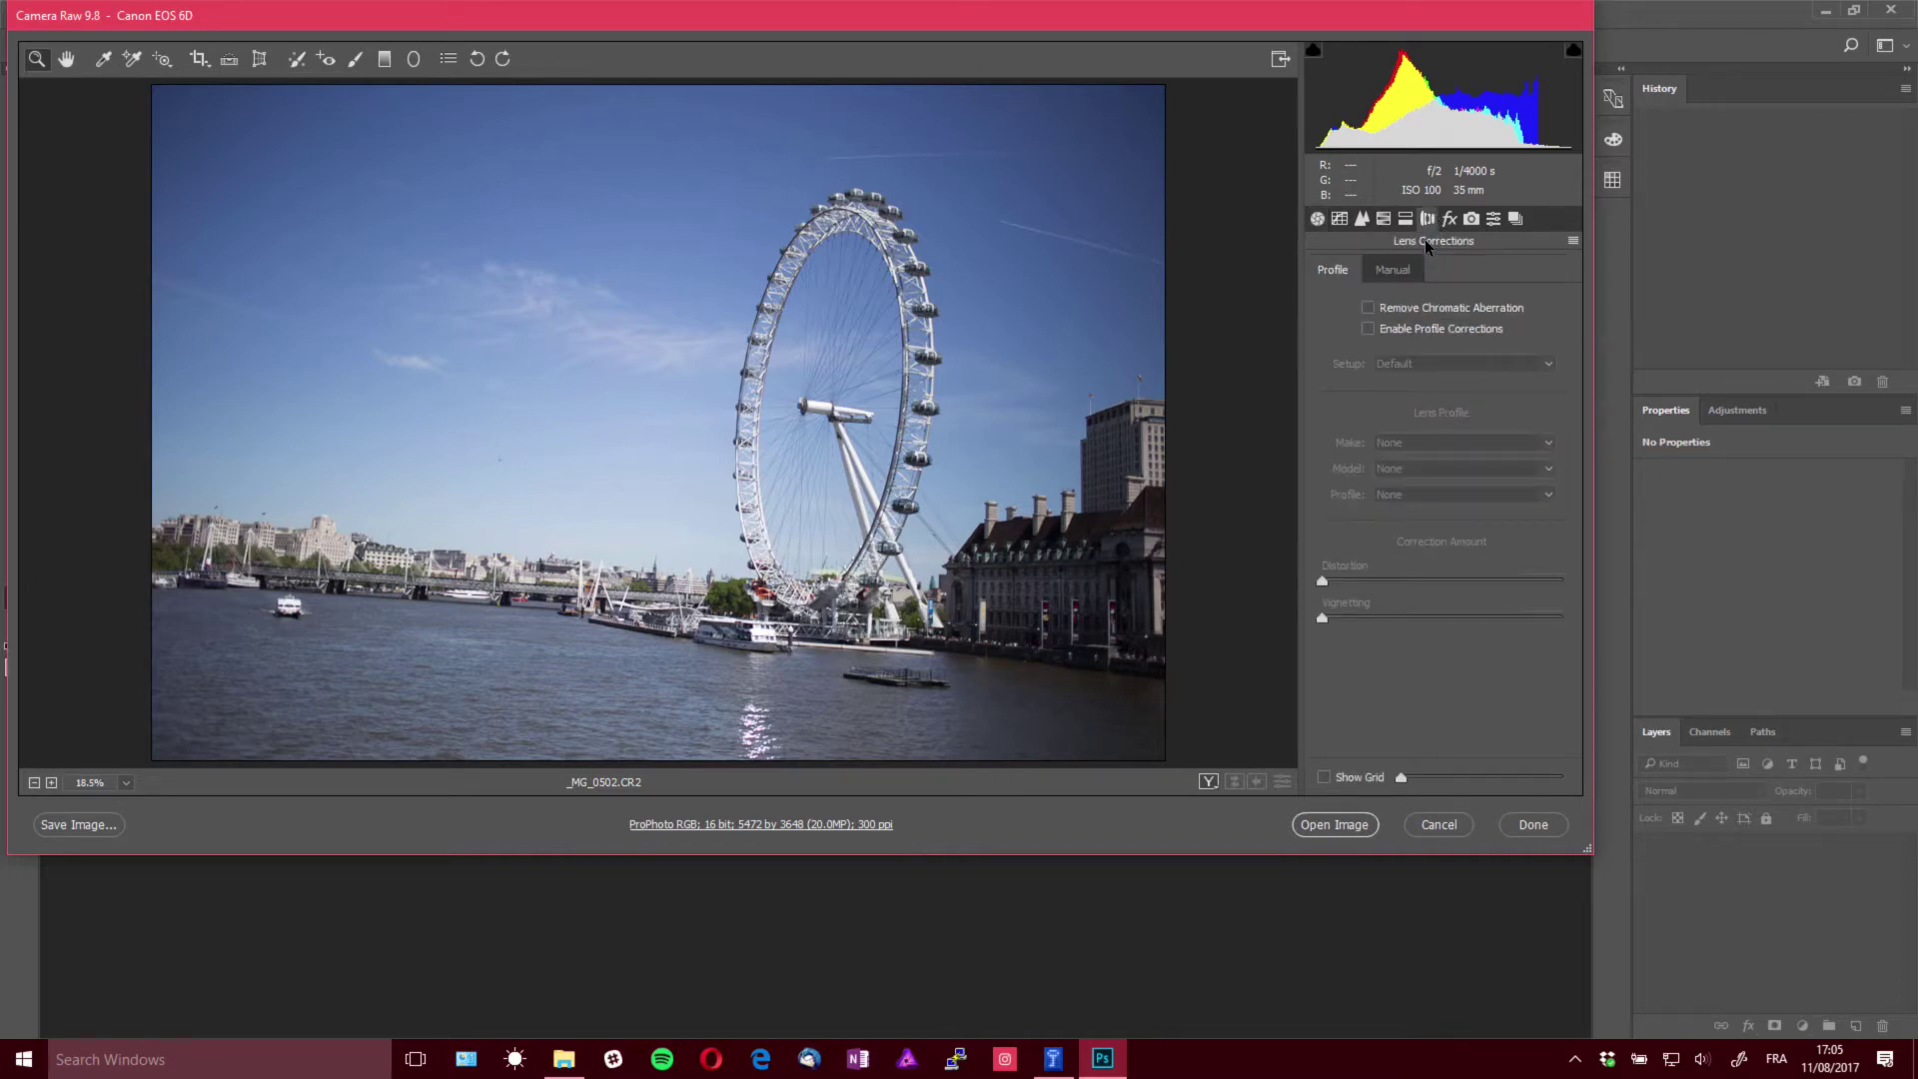
pyautogui.click(1430, 310)
pyautogui.click(1408, 330)
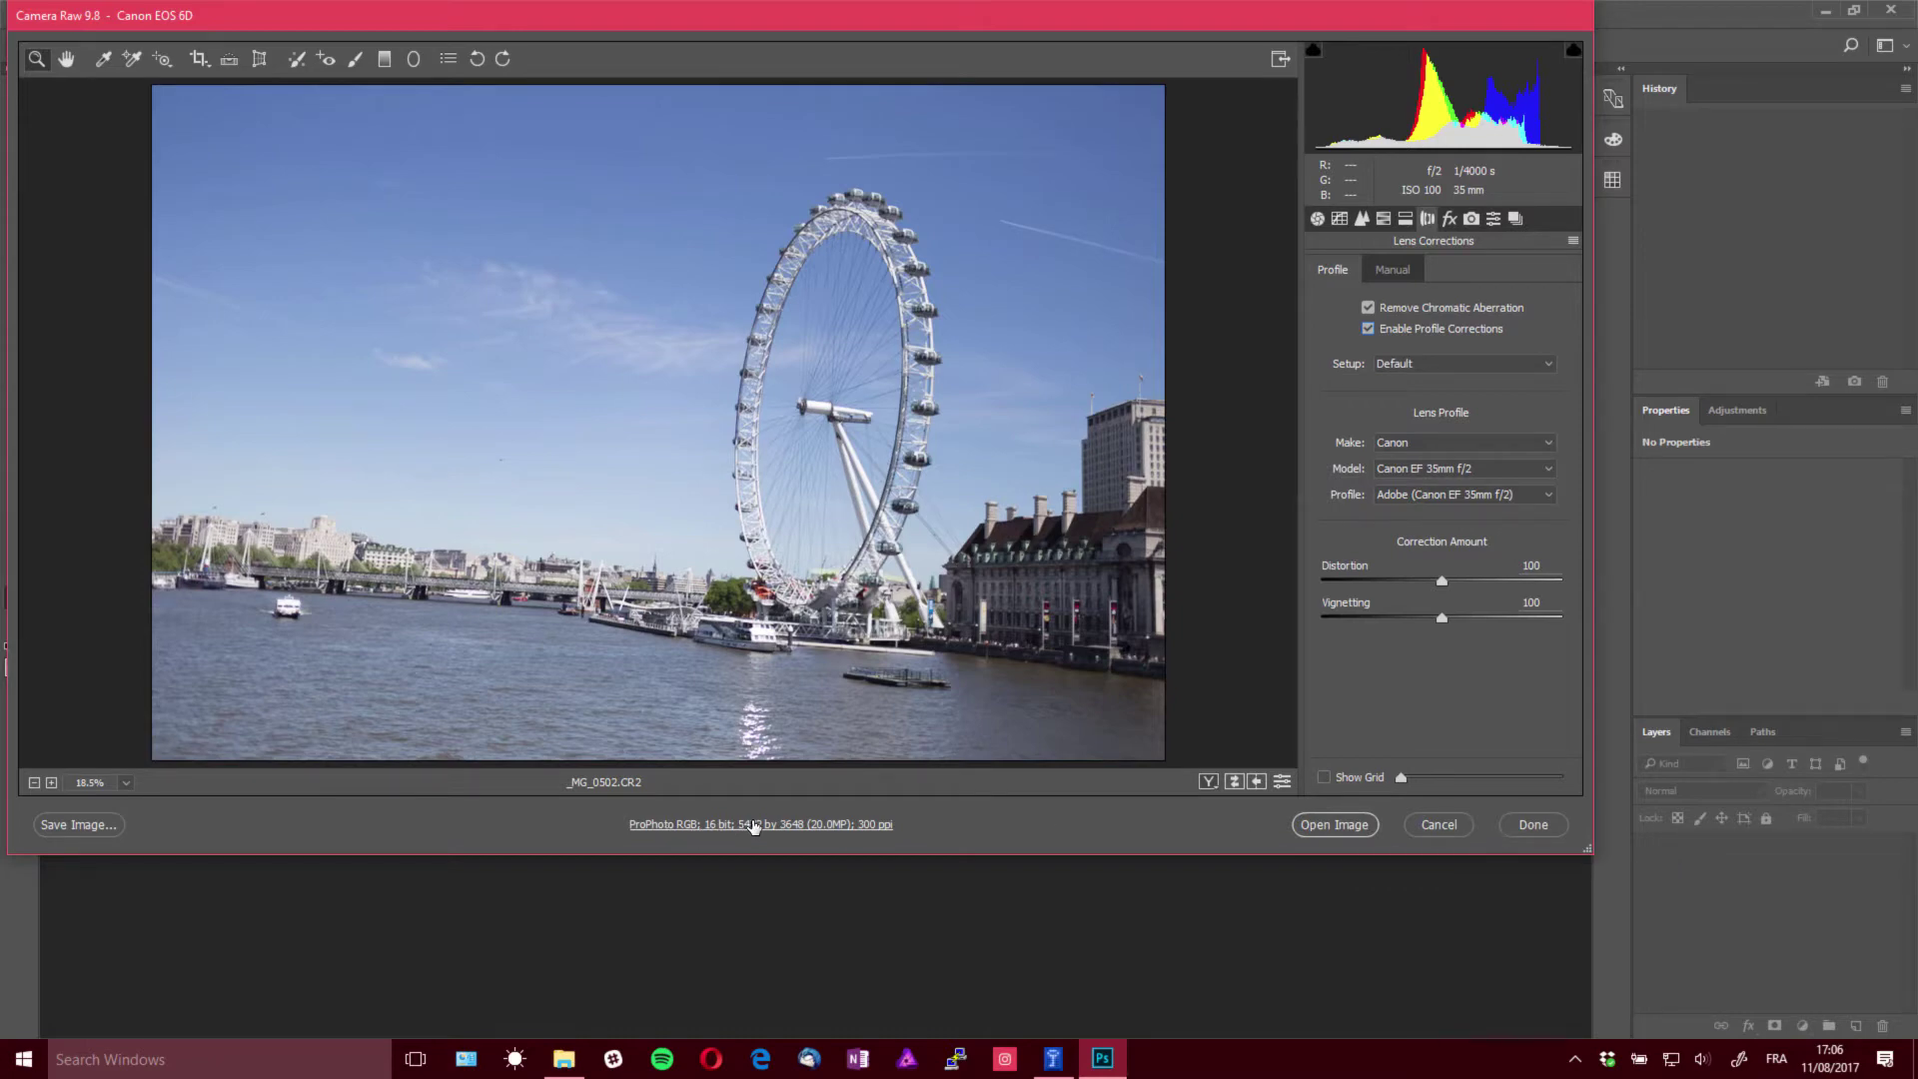
pyautogui.click(1334, 824)
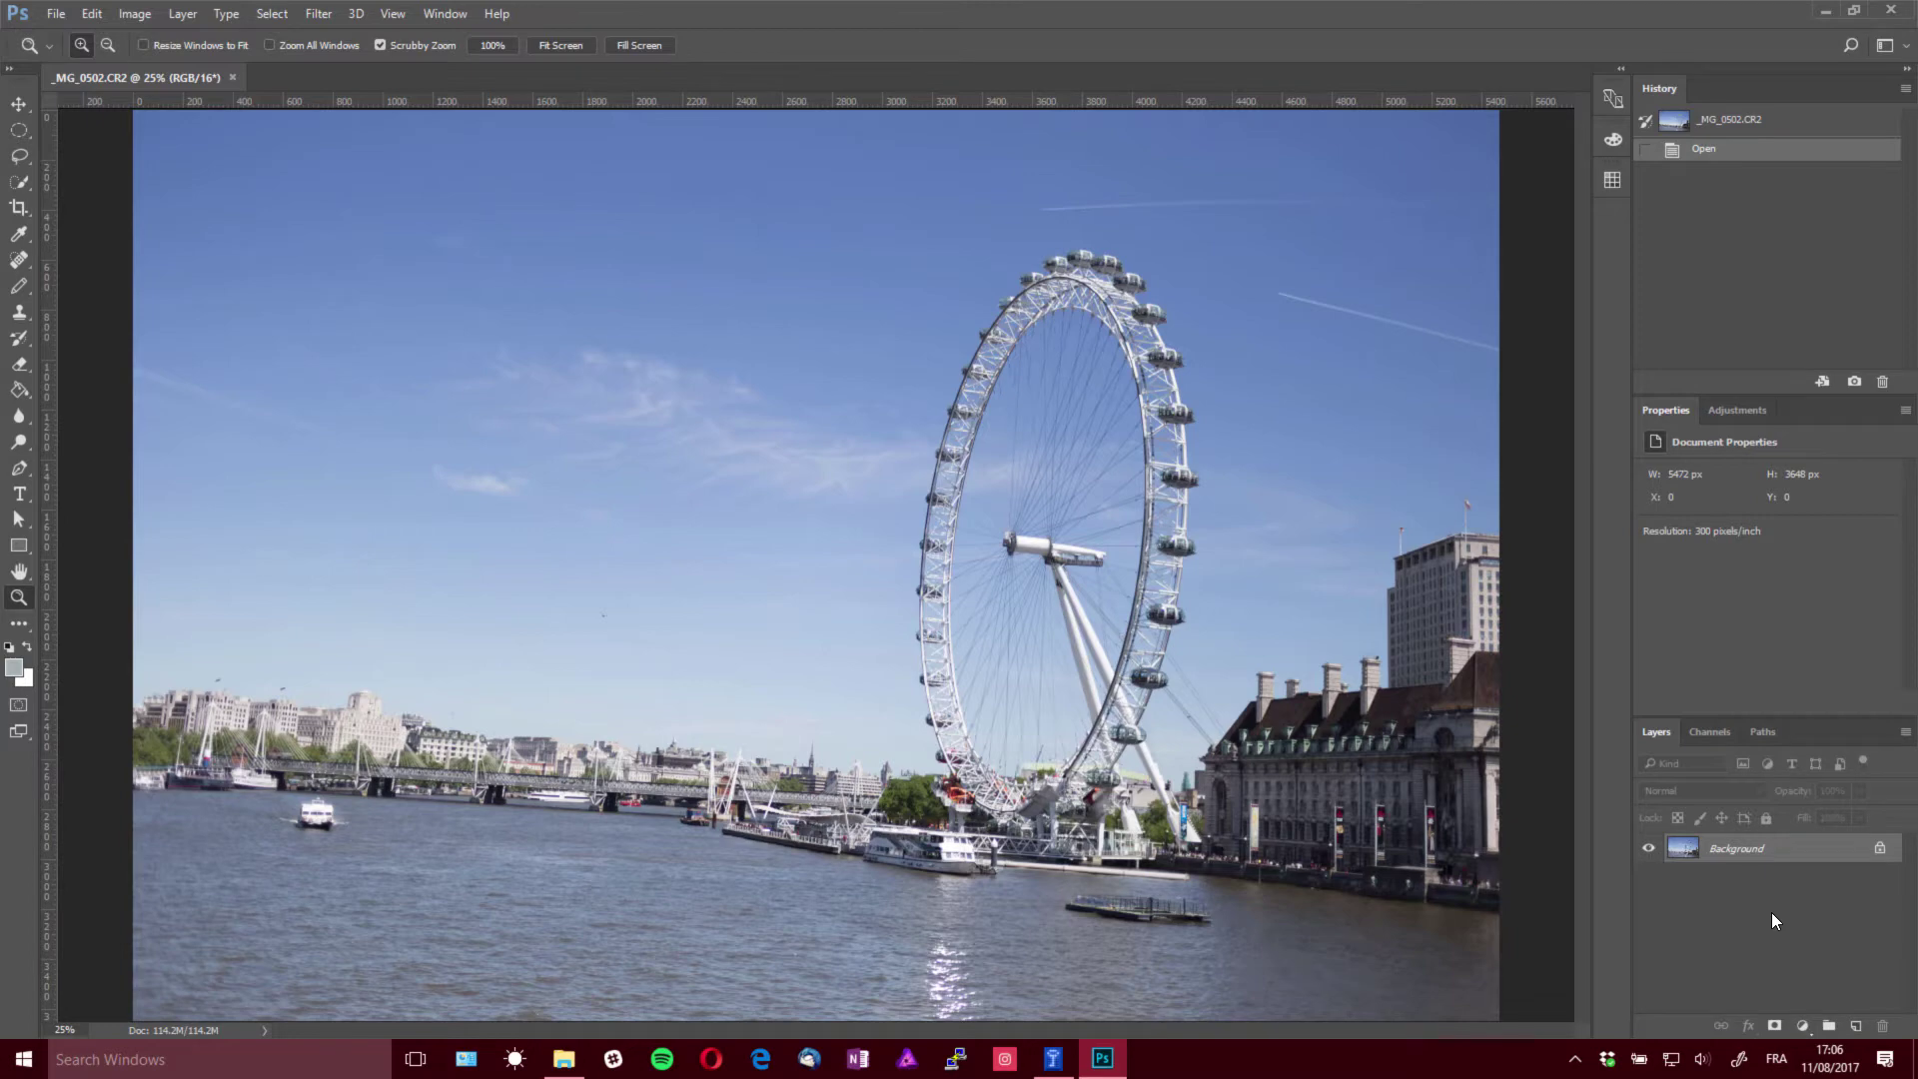
# Add a new empty layer above the Background and name it Patch
pyautogui.click(1858, 1025)
pyautogui.doubleClick(1730, 849)
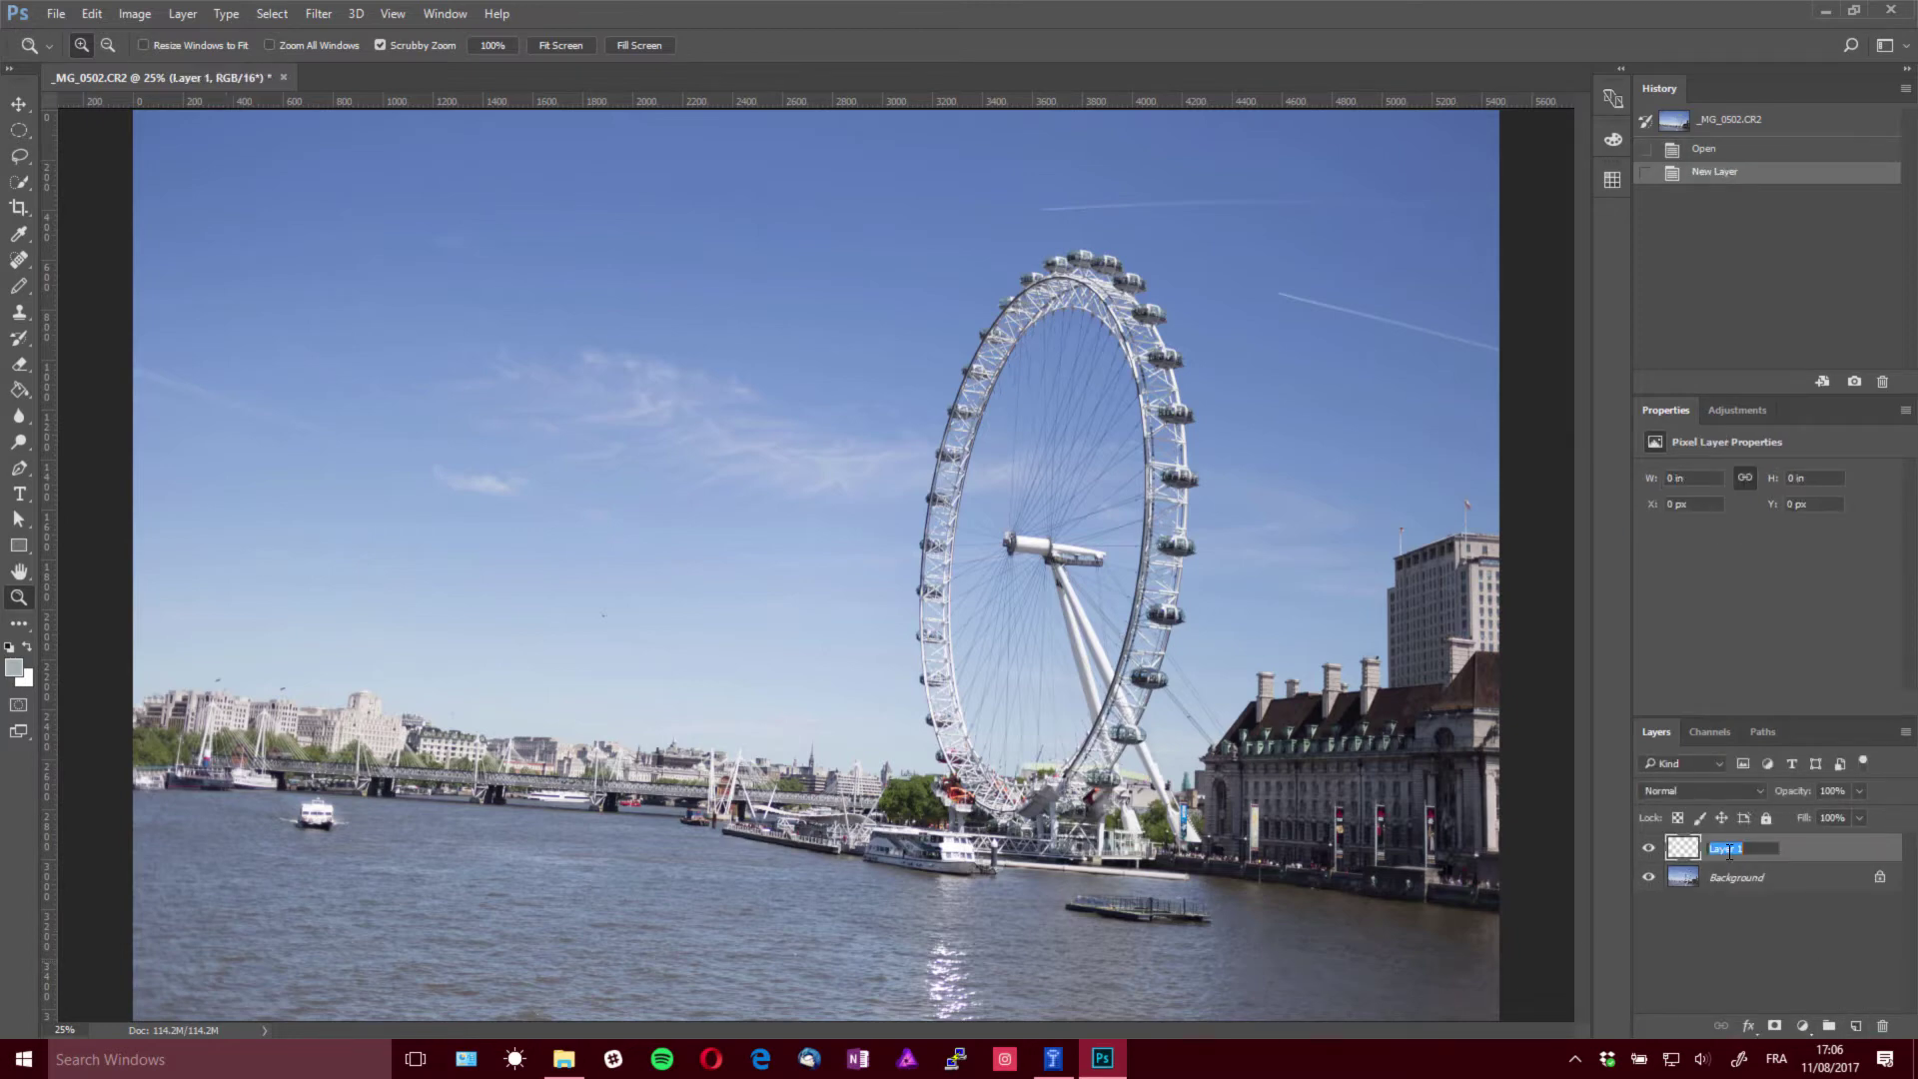
pyautogui.write('Patch')
pyautogui.press('Return')
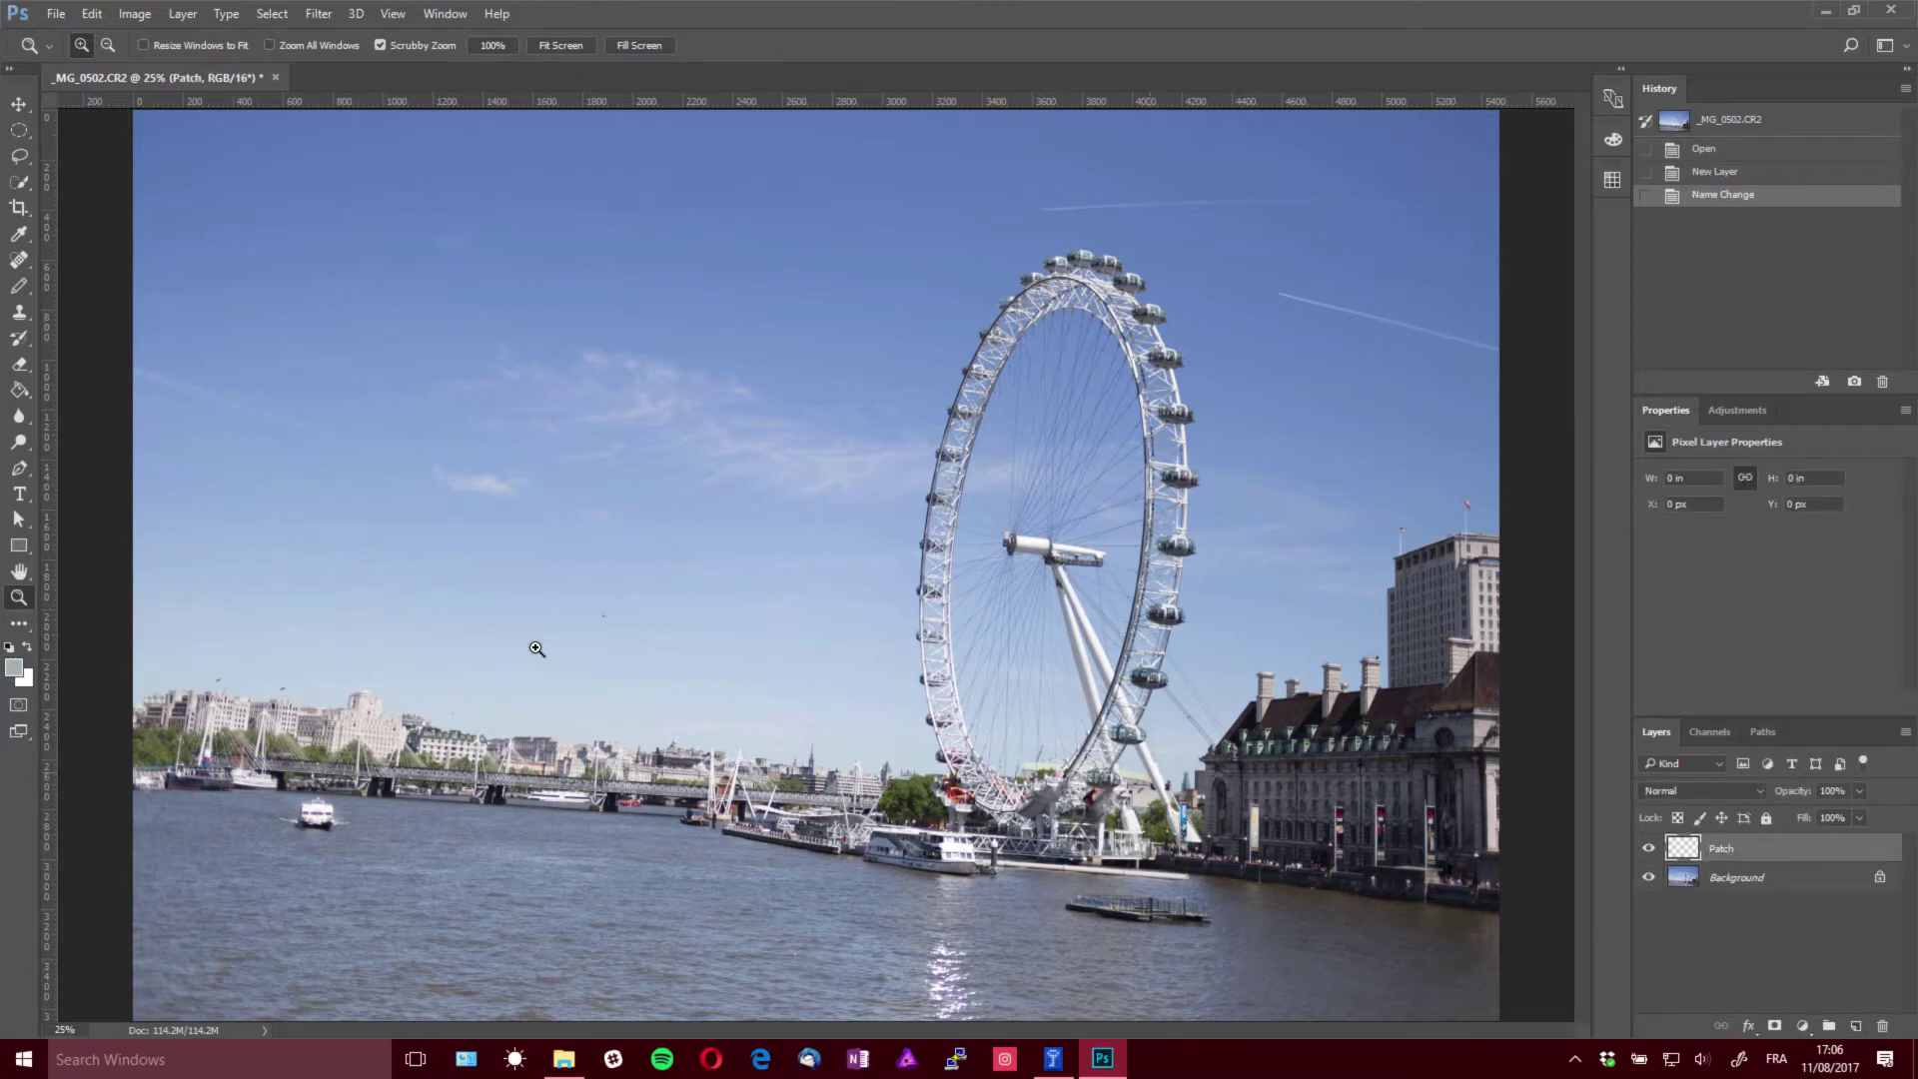
# Remove the small bird from the sky on the Patch layer with the Content-Aware Spot Healing Brush
pyautogui.moveTo(629, 609); pyautogui.dragTo(797, 472)
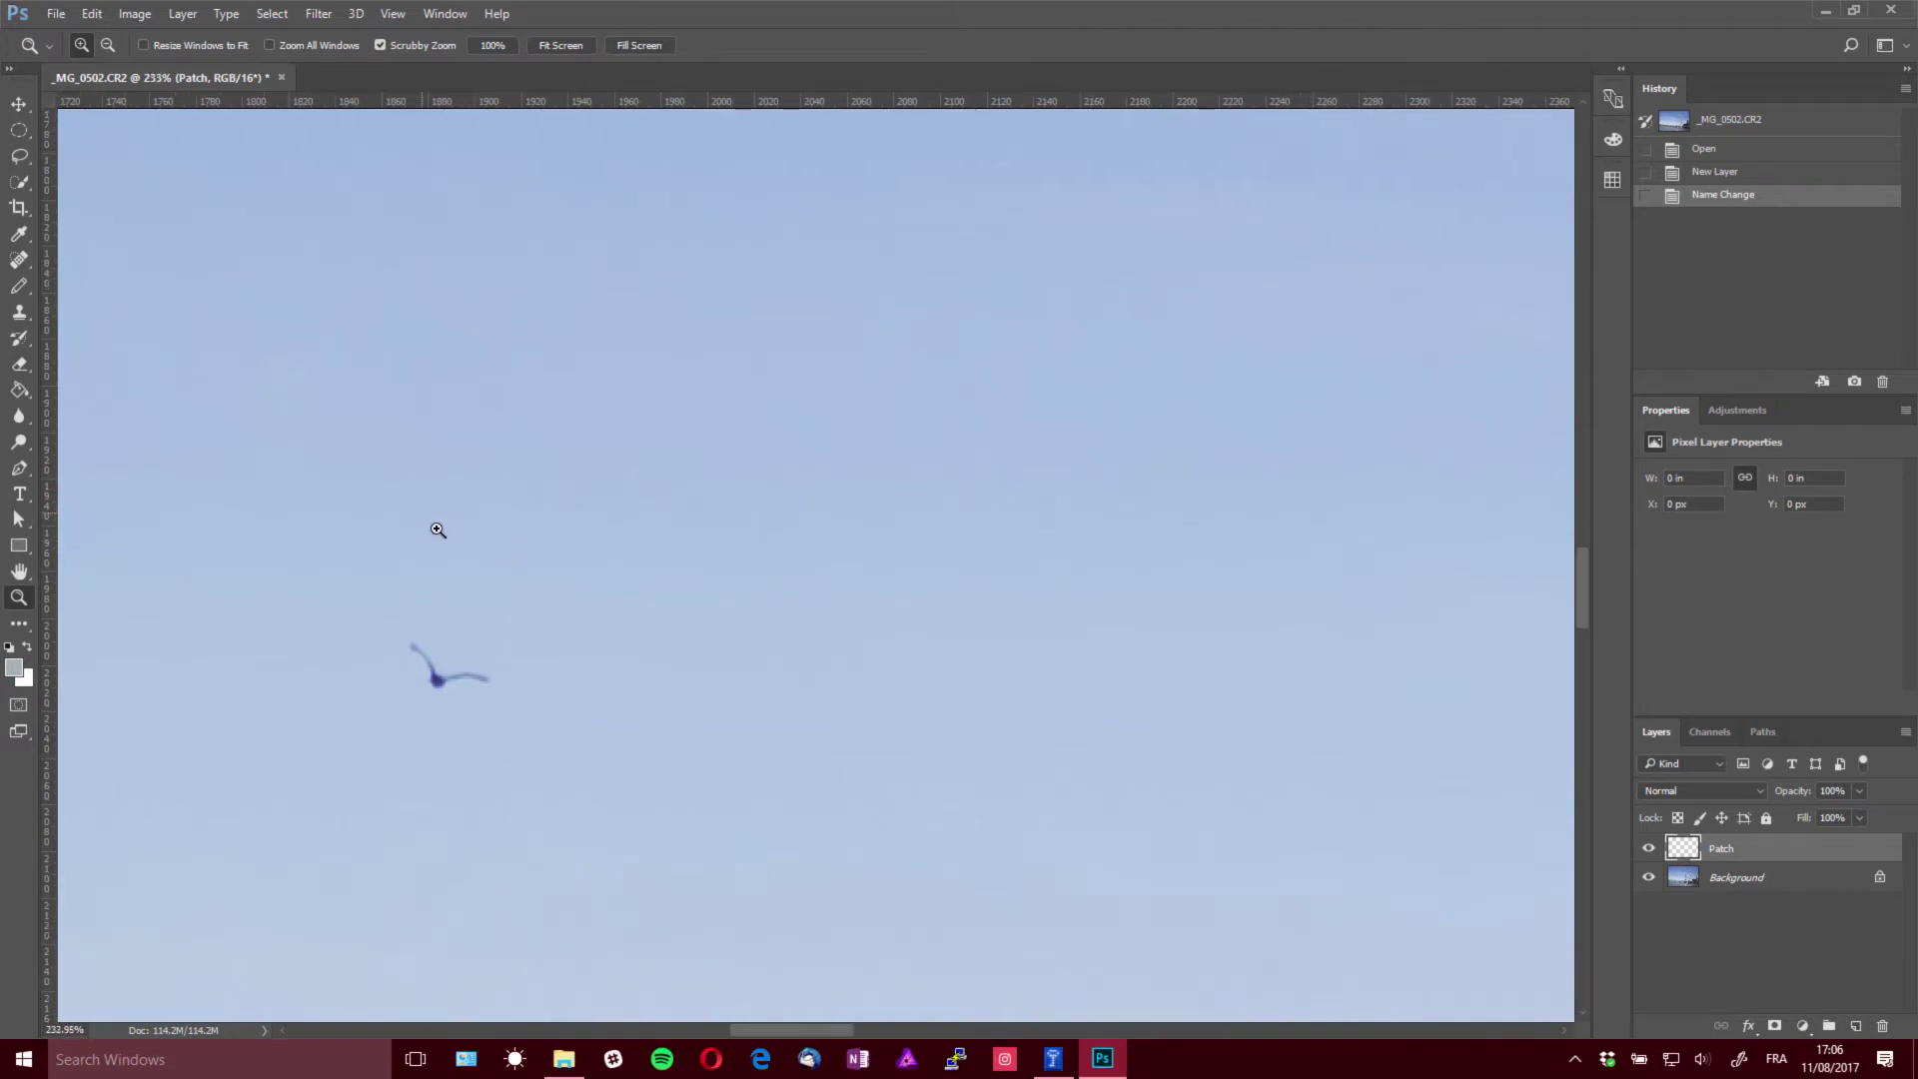
pyautogui.moveTo(827, 1029)
pyautogui.mouseDown()
pyautogui.moveTo(694, 1029)
pyautogui.moveTo(775, 1029)
pyautogui.moveTo(800, 1004)
pyautogui.mouseUp()
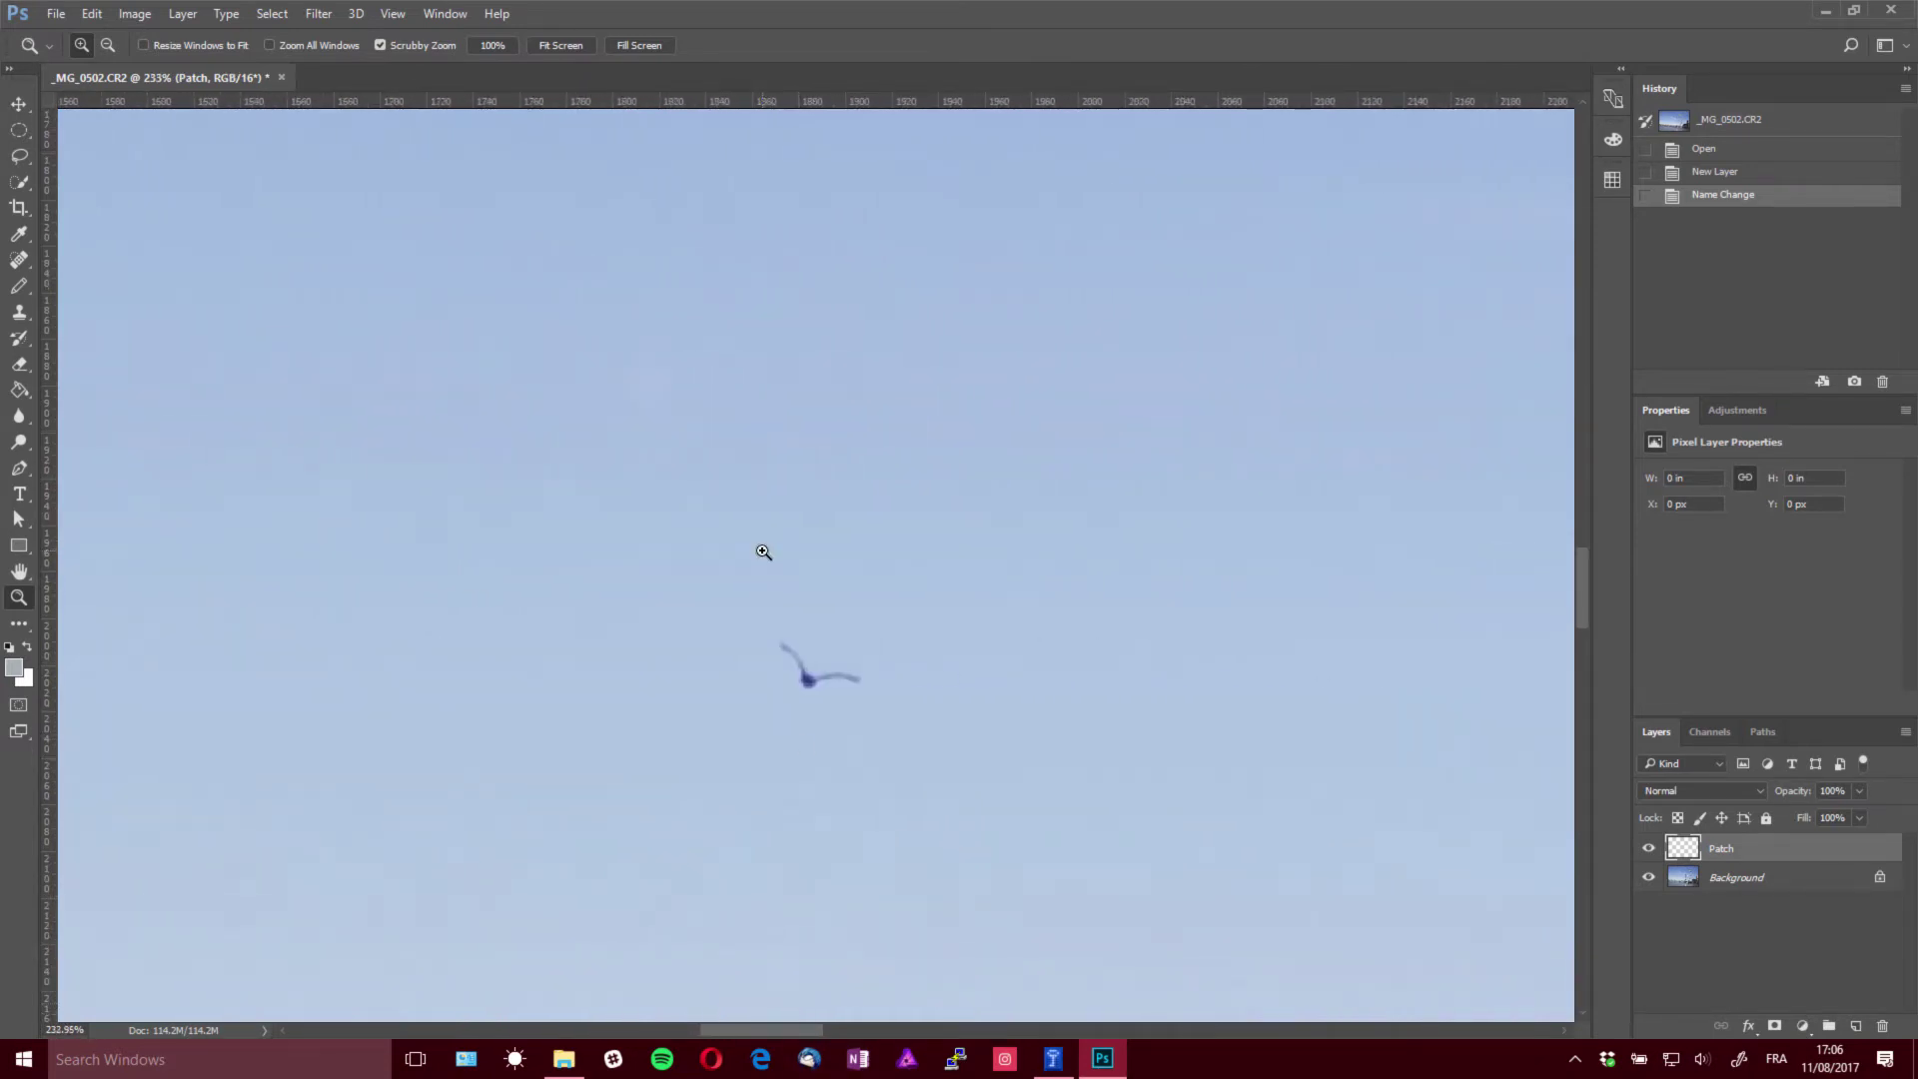
pyautogui.press('j')
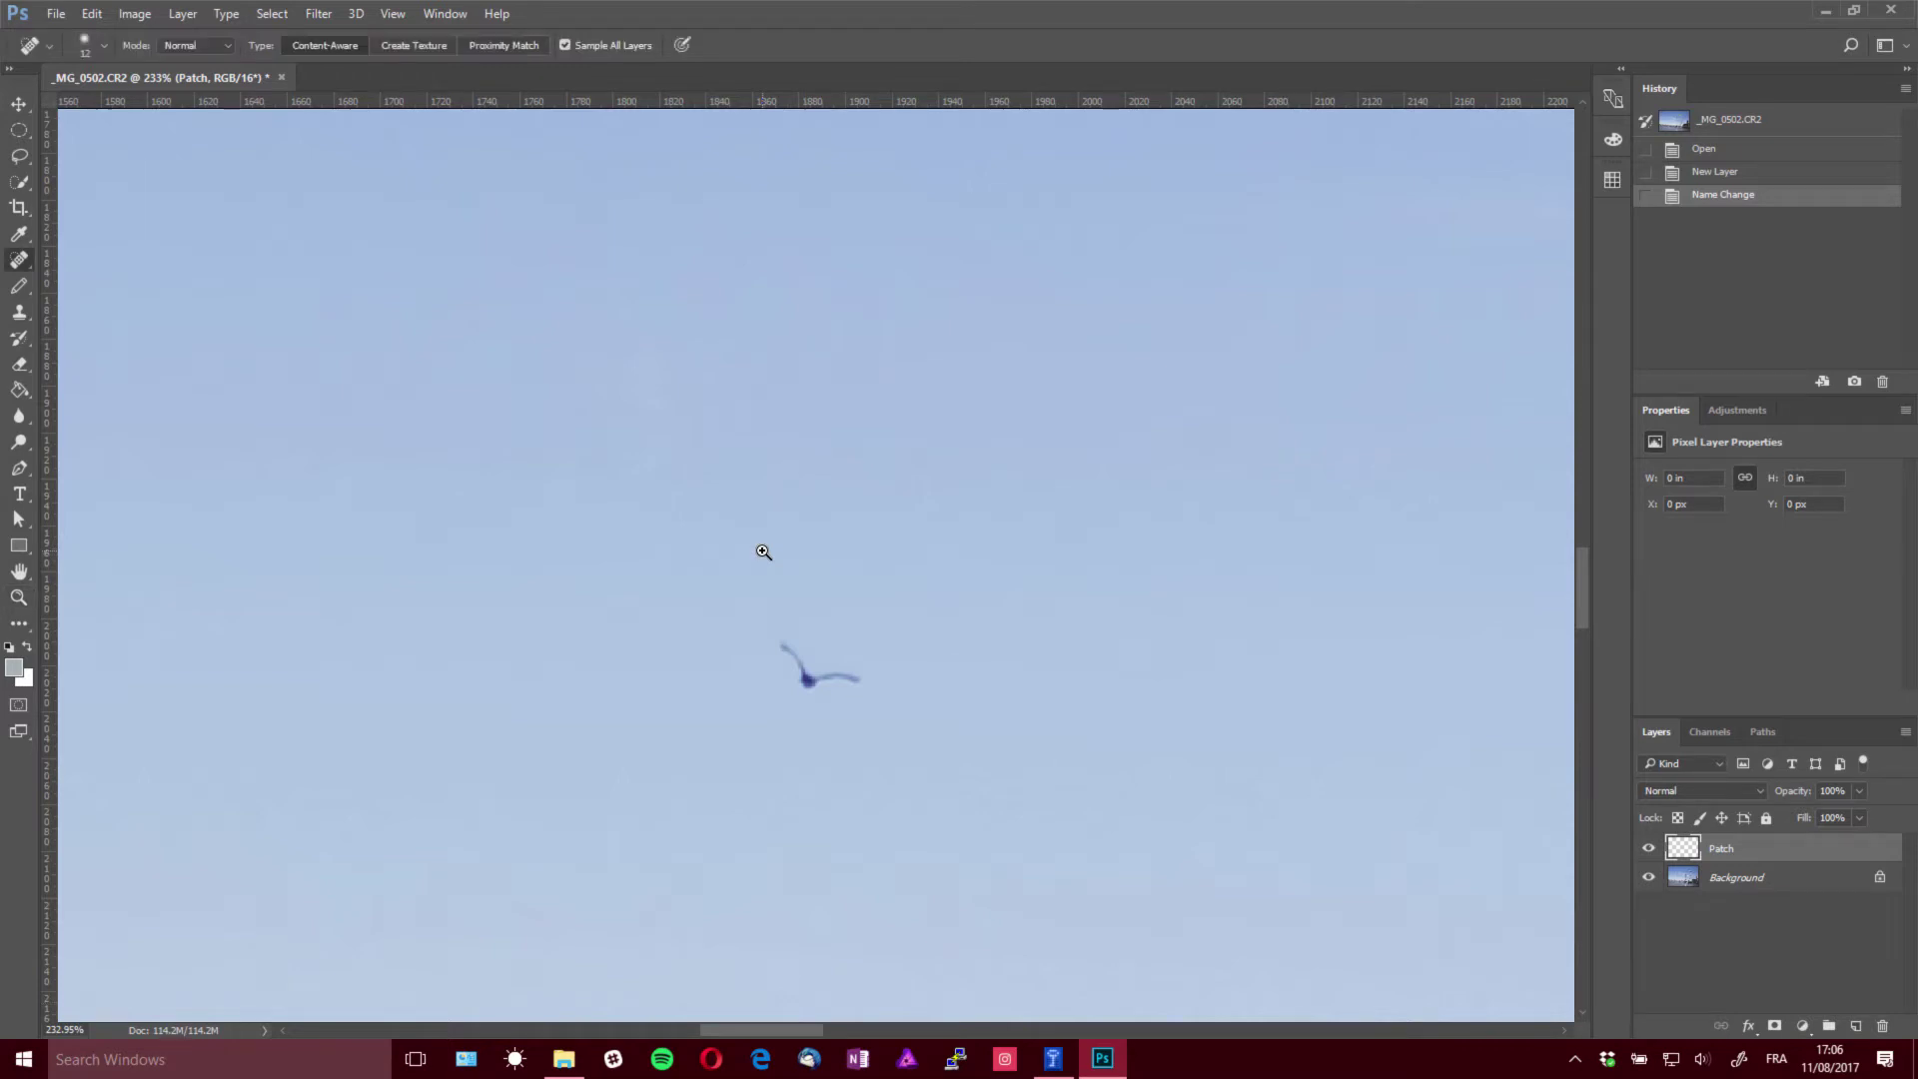
pyautogui.rightClick(23, 265)
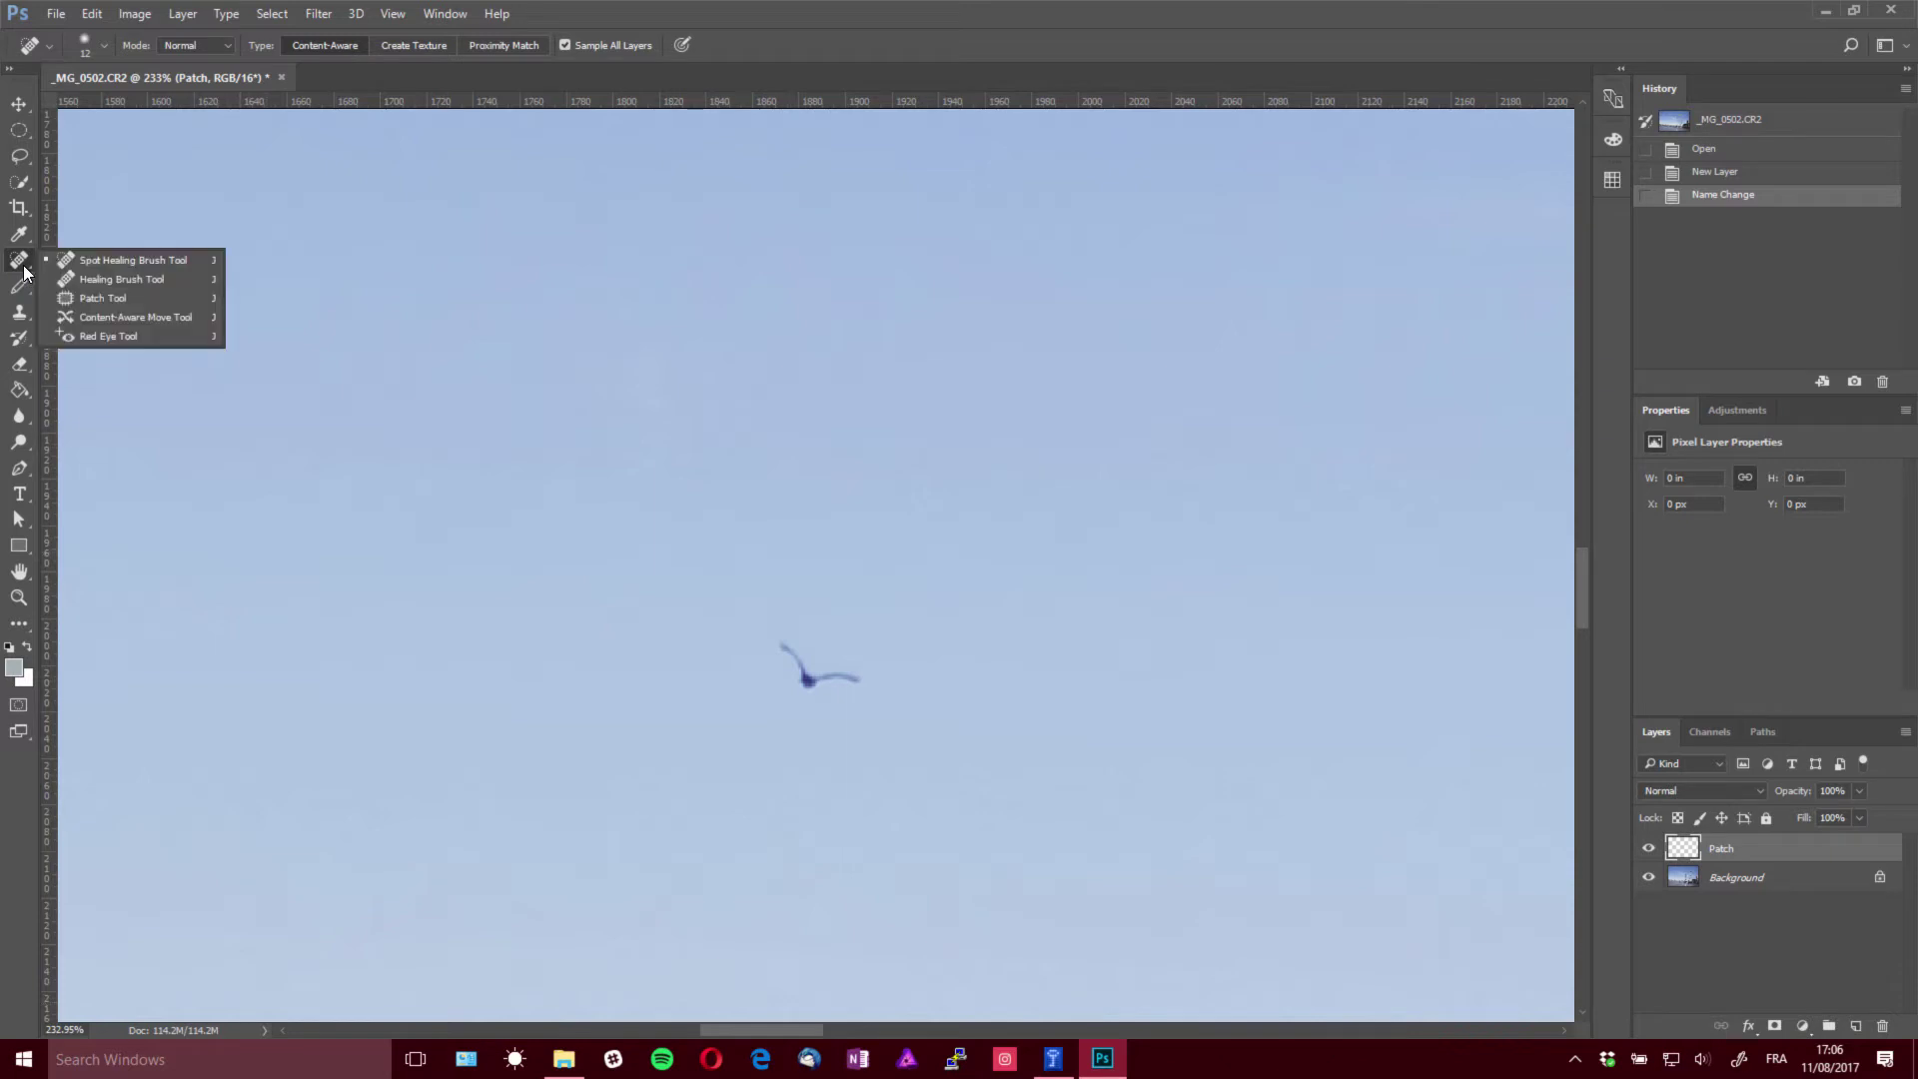
pyautogui.click(118, 263)
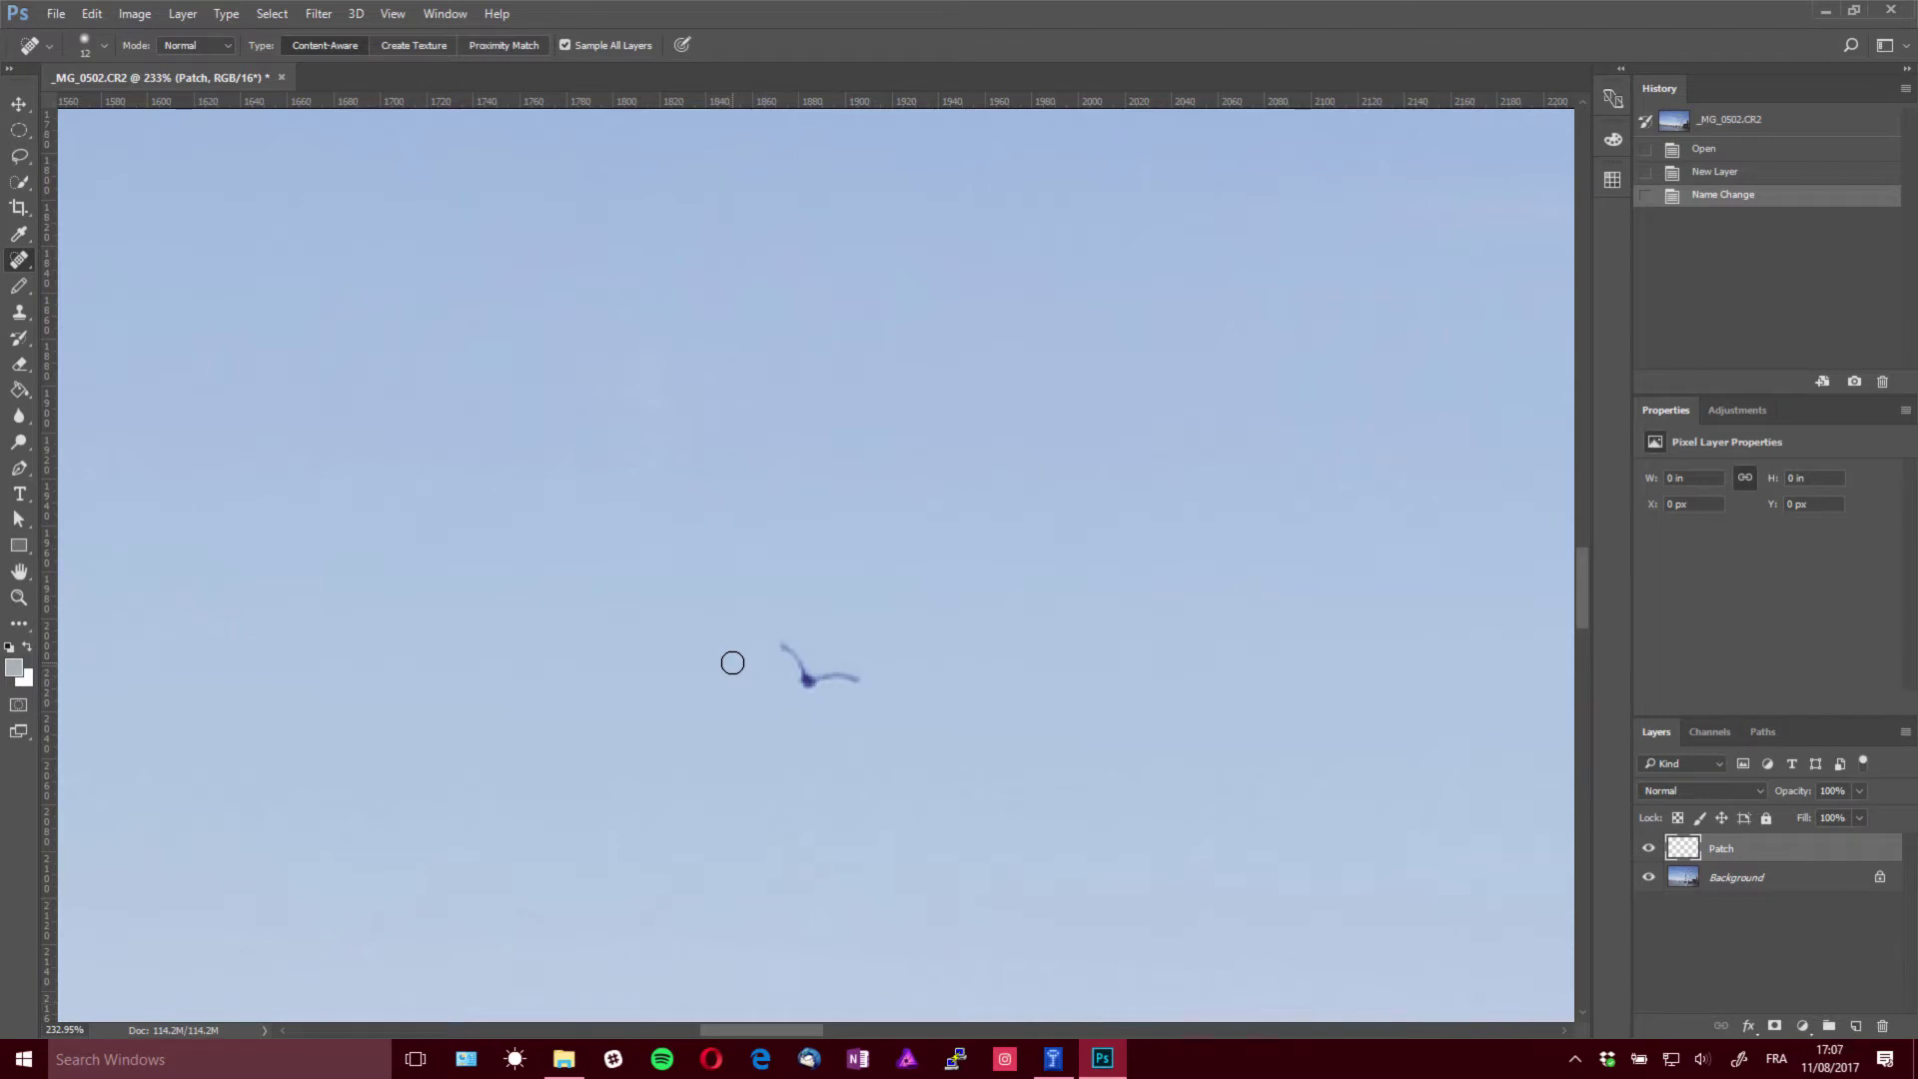
pyautogui.moveTo(785, 641)
pyautogui.mouseDown()
pyautogui.moveTo(809, 687)
pyautogui.moveTo(859, 678)
pyautogui.moveTo(784, 649)
pyautogui.mouseUp()
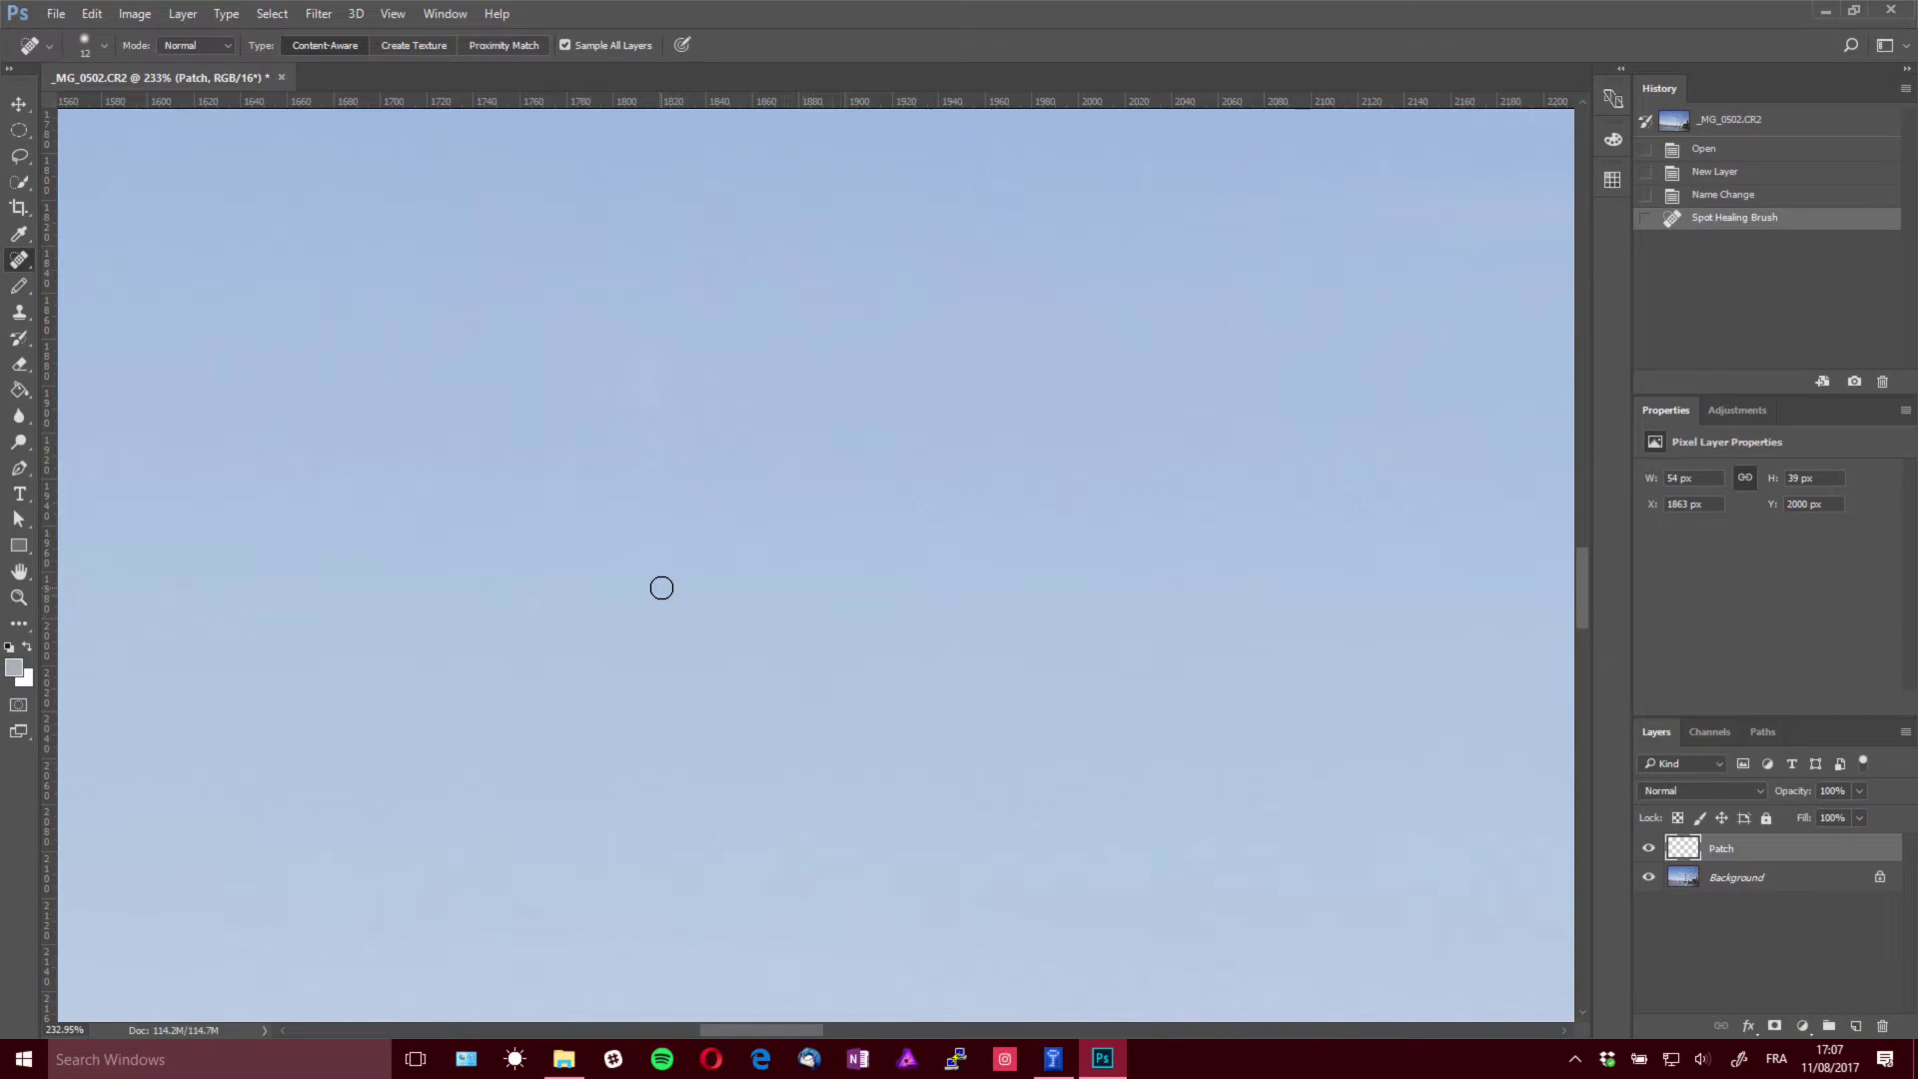
pyautogui.scroll(-7, 787, 614)
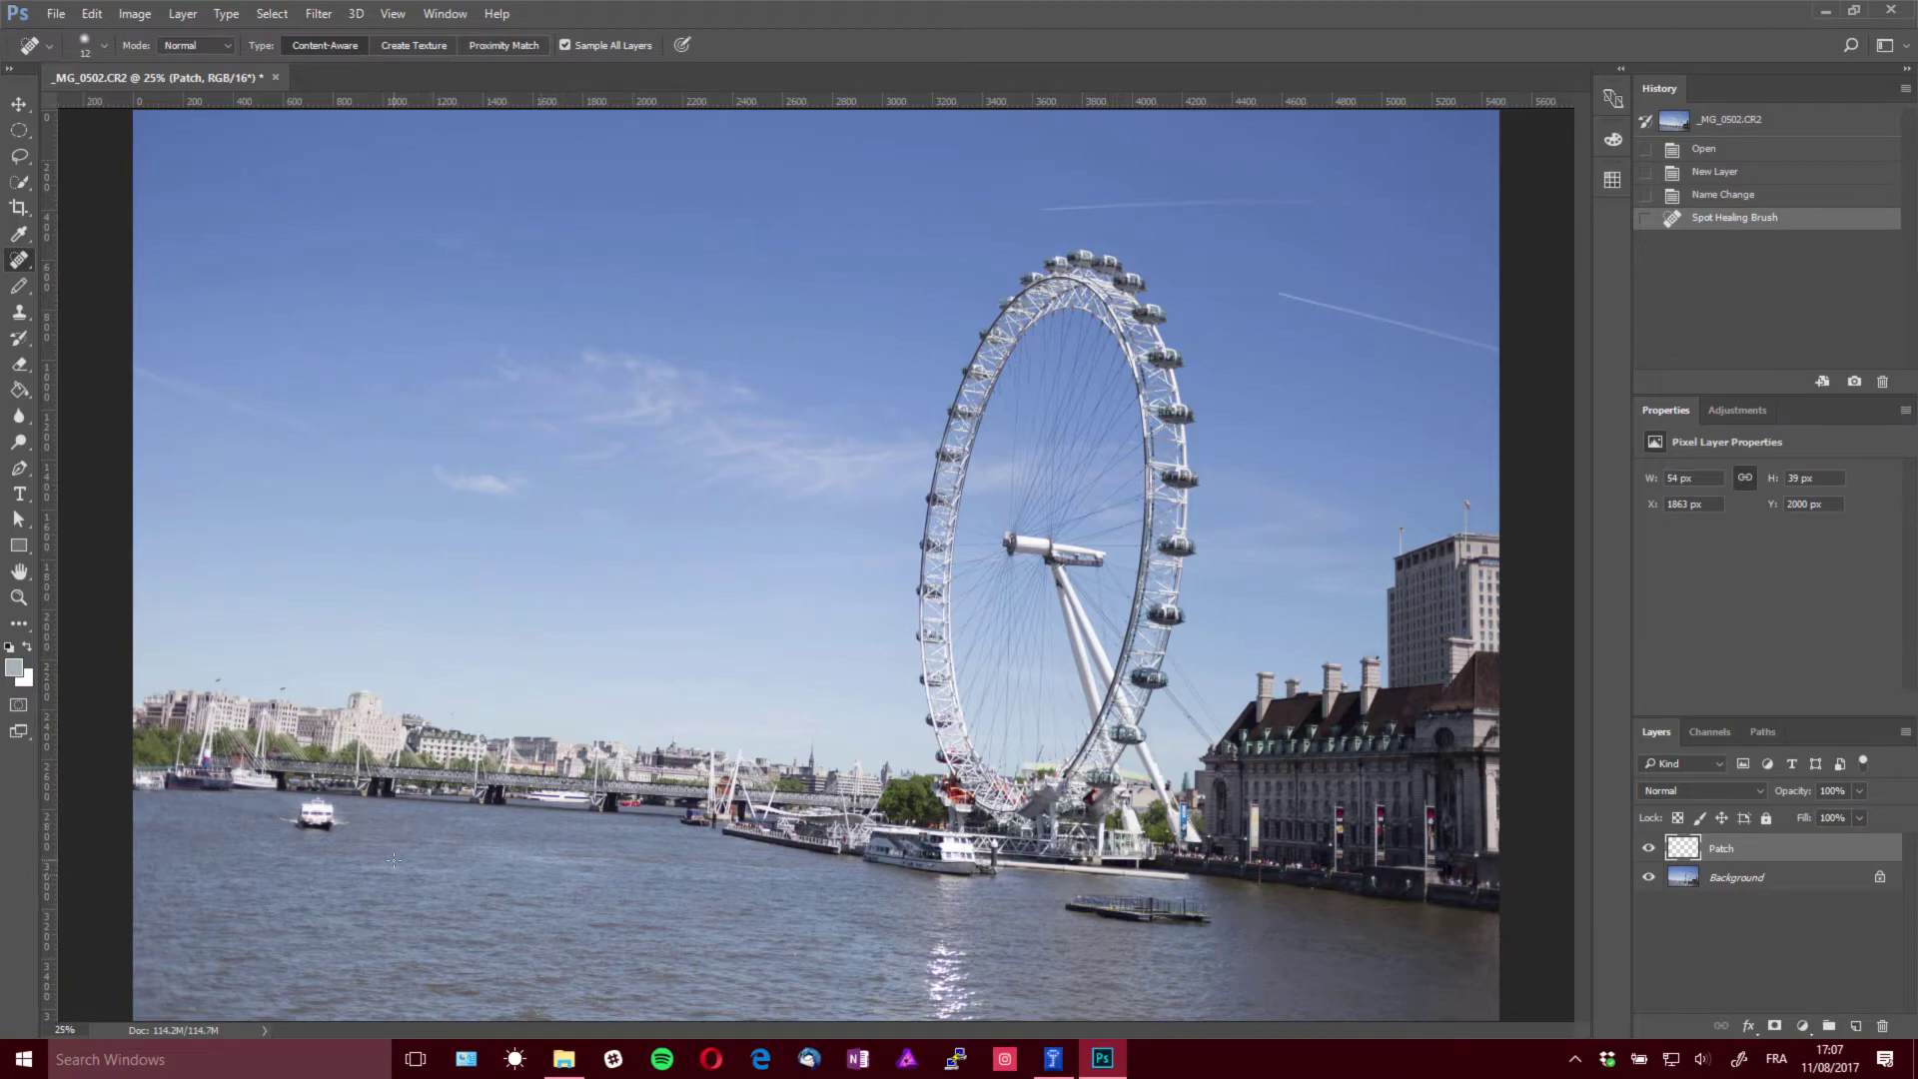
# Paint out the white boat in the open water near the bridge with a larger Spot Healing Brush
pyautogui.press('z')
pyautogui.moveTo(293, 811)
pyautogui.mouseDown()
pyautogui.moveTo(432, 767)
pyautogui.moveTo(613, 624)
pyautogui.moveTo(667, 655)
pyautogui.mouseUp()
pyautogui.press('j')
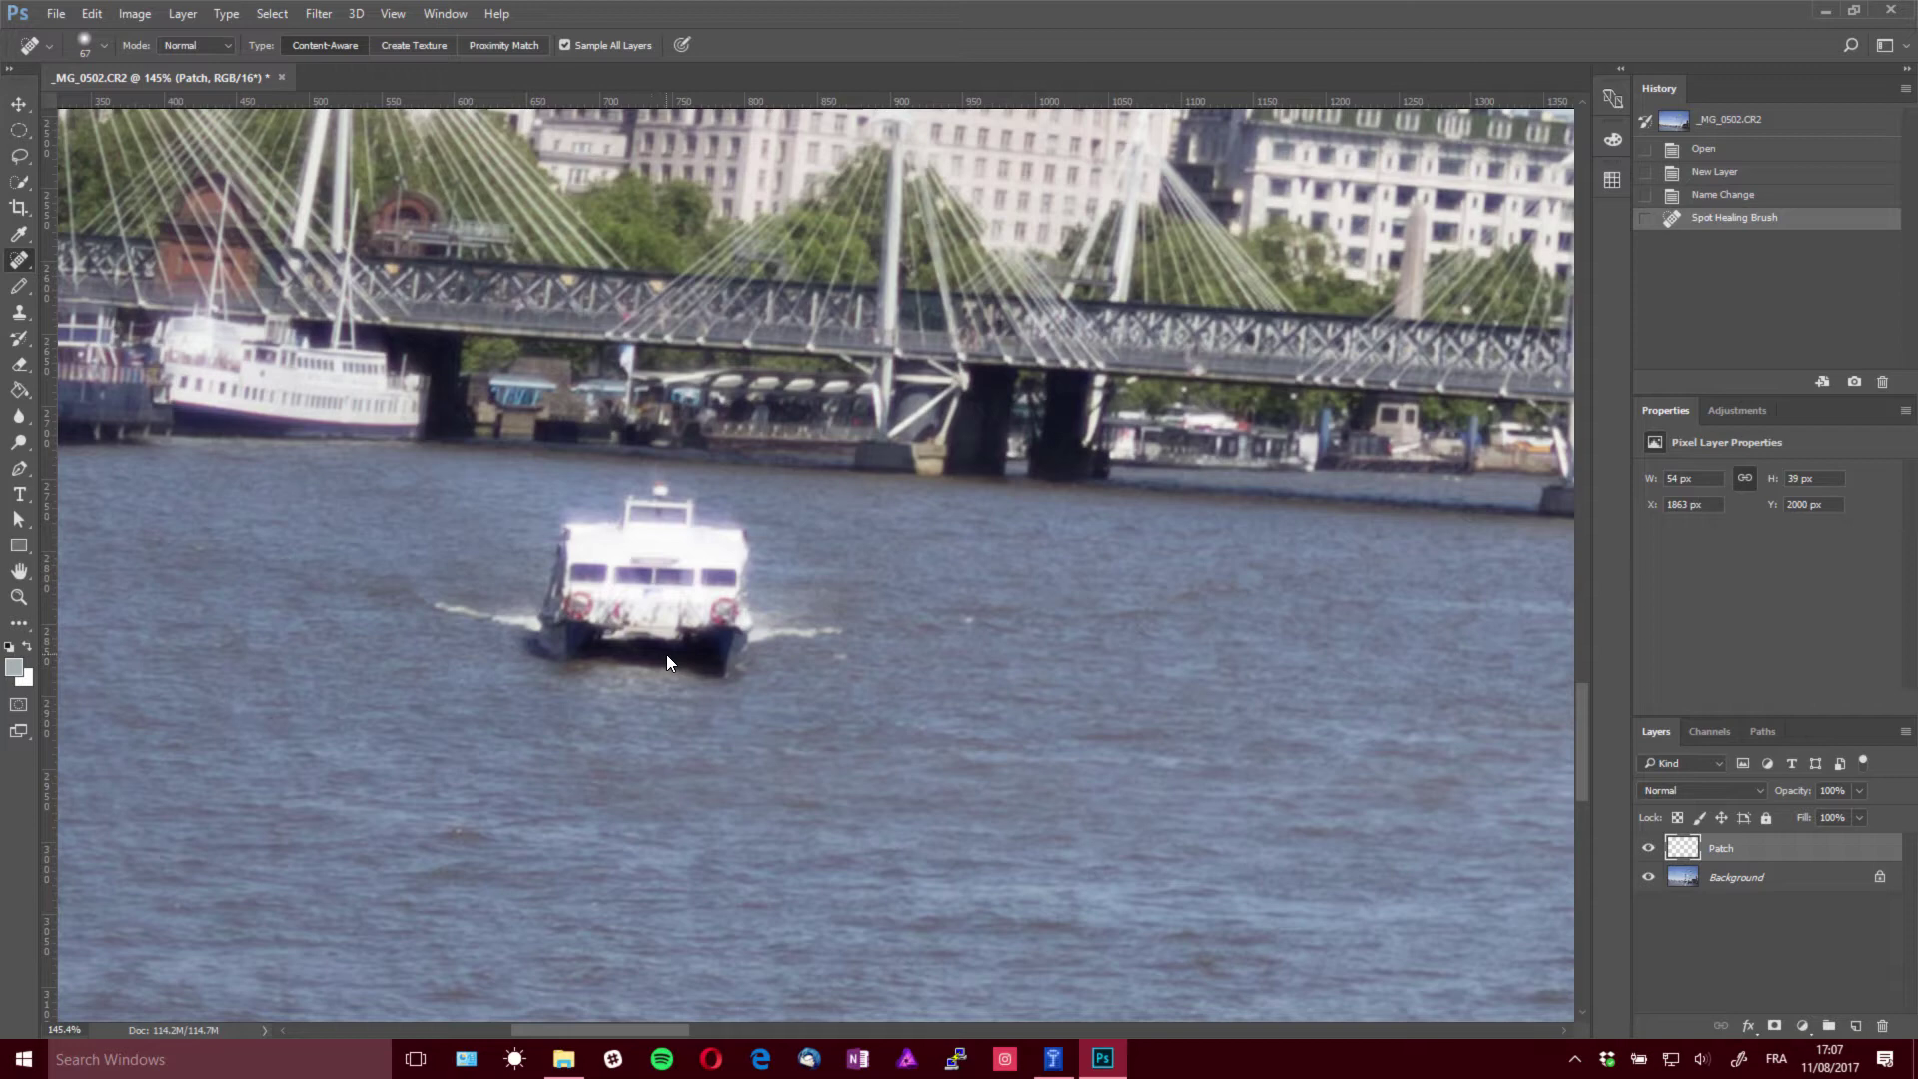
pyautogui.moveTo(626, 617)
pyautogui.mouseDown()
pyautogui.moveTo(553, 657)
pyautogui.moveTo(742, 640)
pyautogui.moveTo(690, 535)
pyautogui.moveTo(648, 512)
pyautogui.moveTo(579, 550)
pyautogui.moveTo(590, 620)
pyautogui.moveTo(649, 611)
pyautogui.moveTo(532, 631)
pyautogui.moveTo(449, 614)
pyautogui.moveTo(824, 625)
pyautogui.mouseUp()
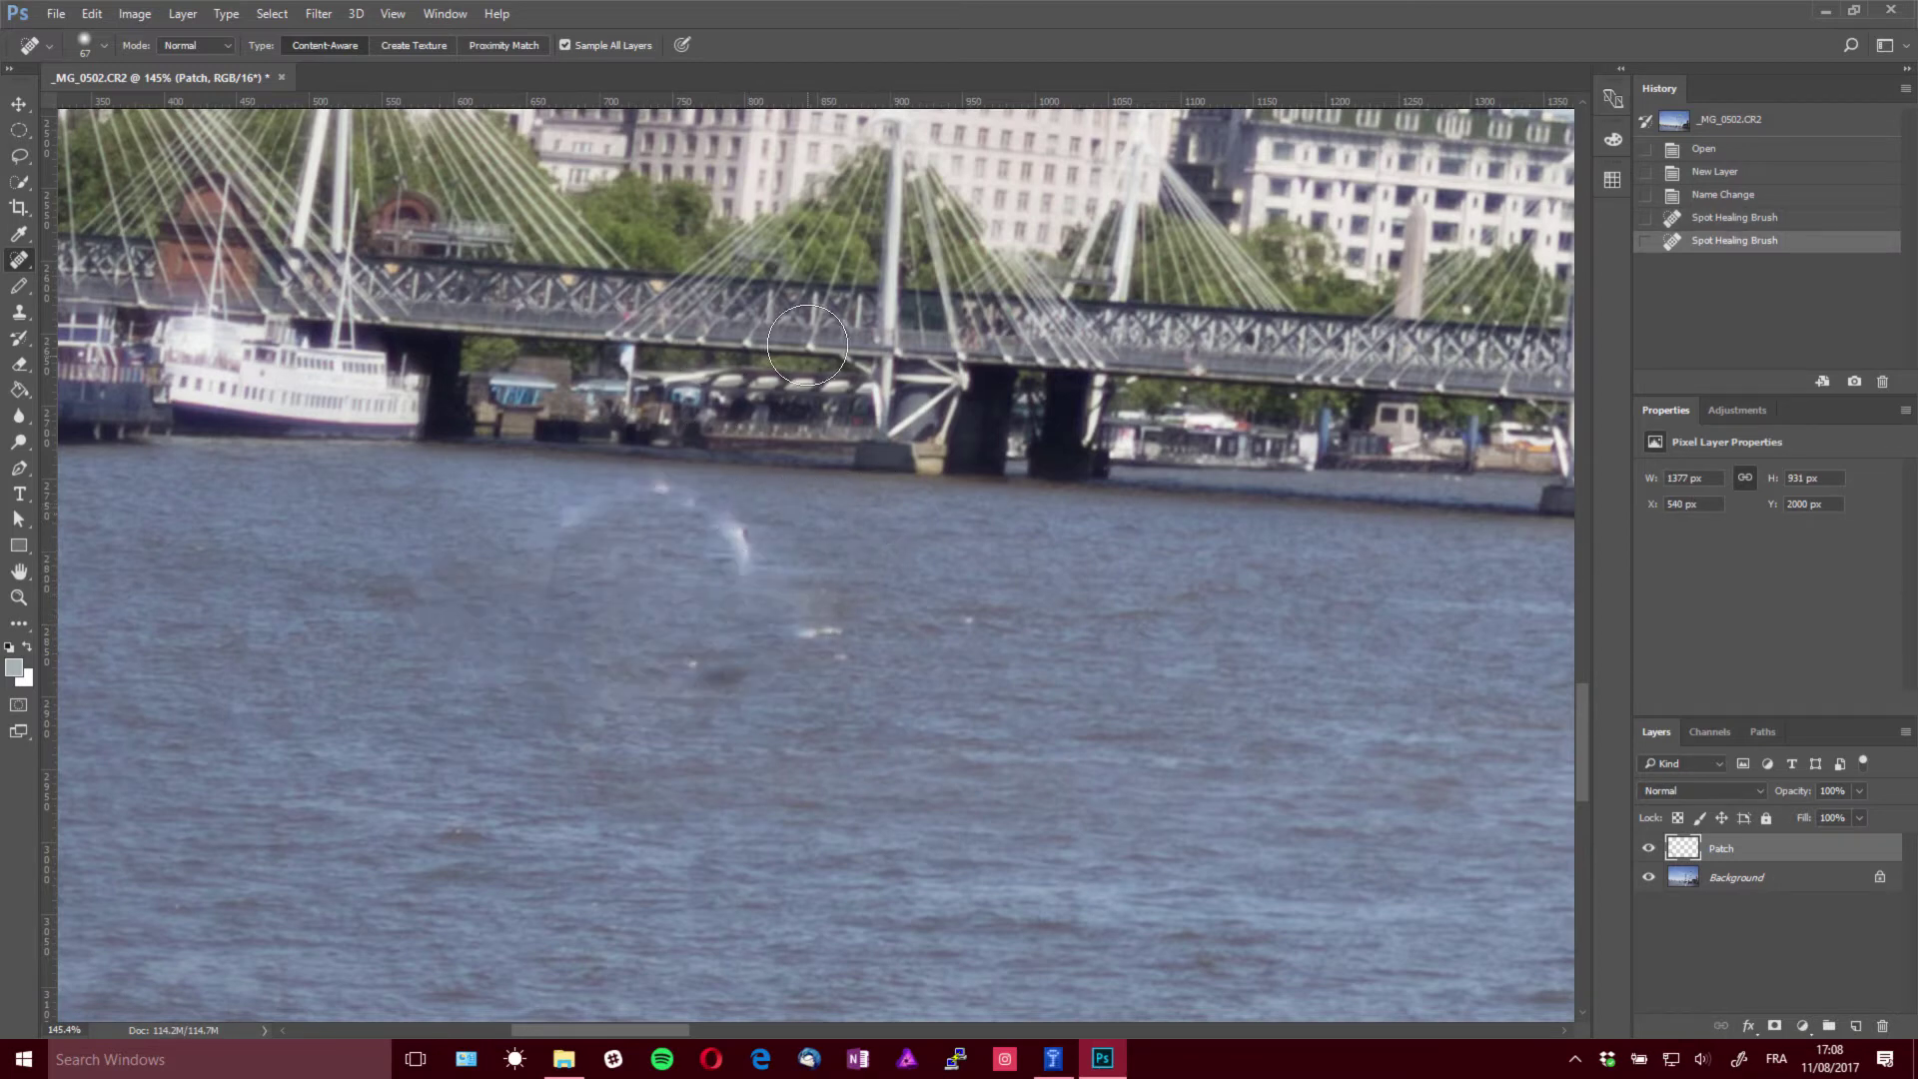
# Heal the boat's leftover traces, dark smudges and bright specks in the water with a smaller Spot Healing Brush
pyautogui.keyDown('alt'); pyautogui.rightClick(848, 633); pyautogui.keyUp('alt')
pyautogui.moveTo(793, 616)
pyautogui.mouseDown()
pyautogui.moveTo(870, 620)
pyautogui.moveTo(844, 665)
pyautogui.mouseUp()
pyautogui.click(699, 655)
pyautogui.moveTo(717, 500); pyautogui.dragTo(759, 587)
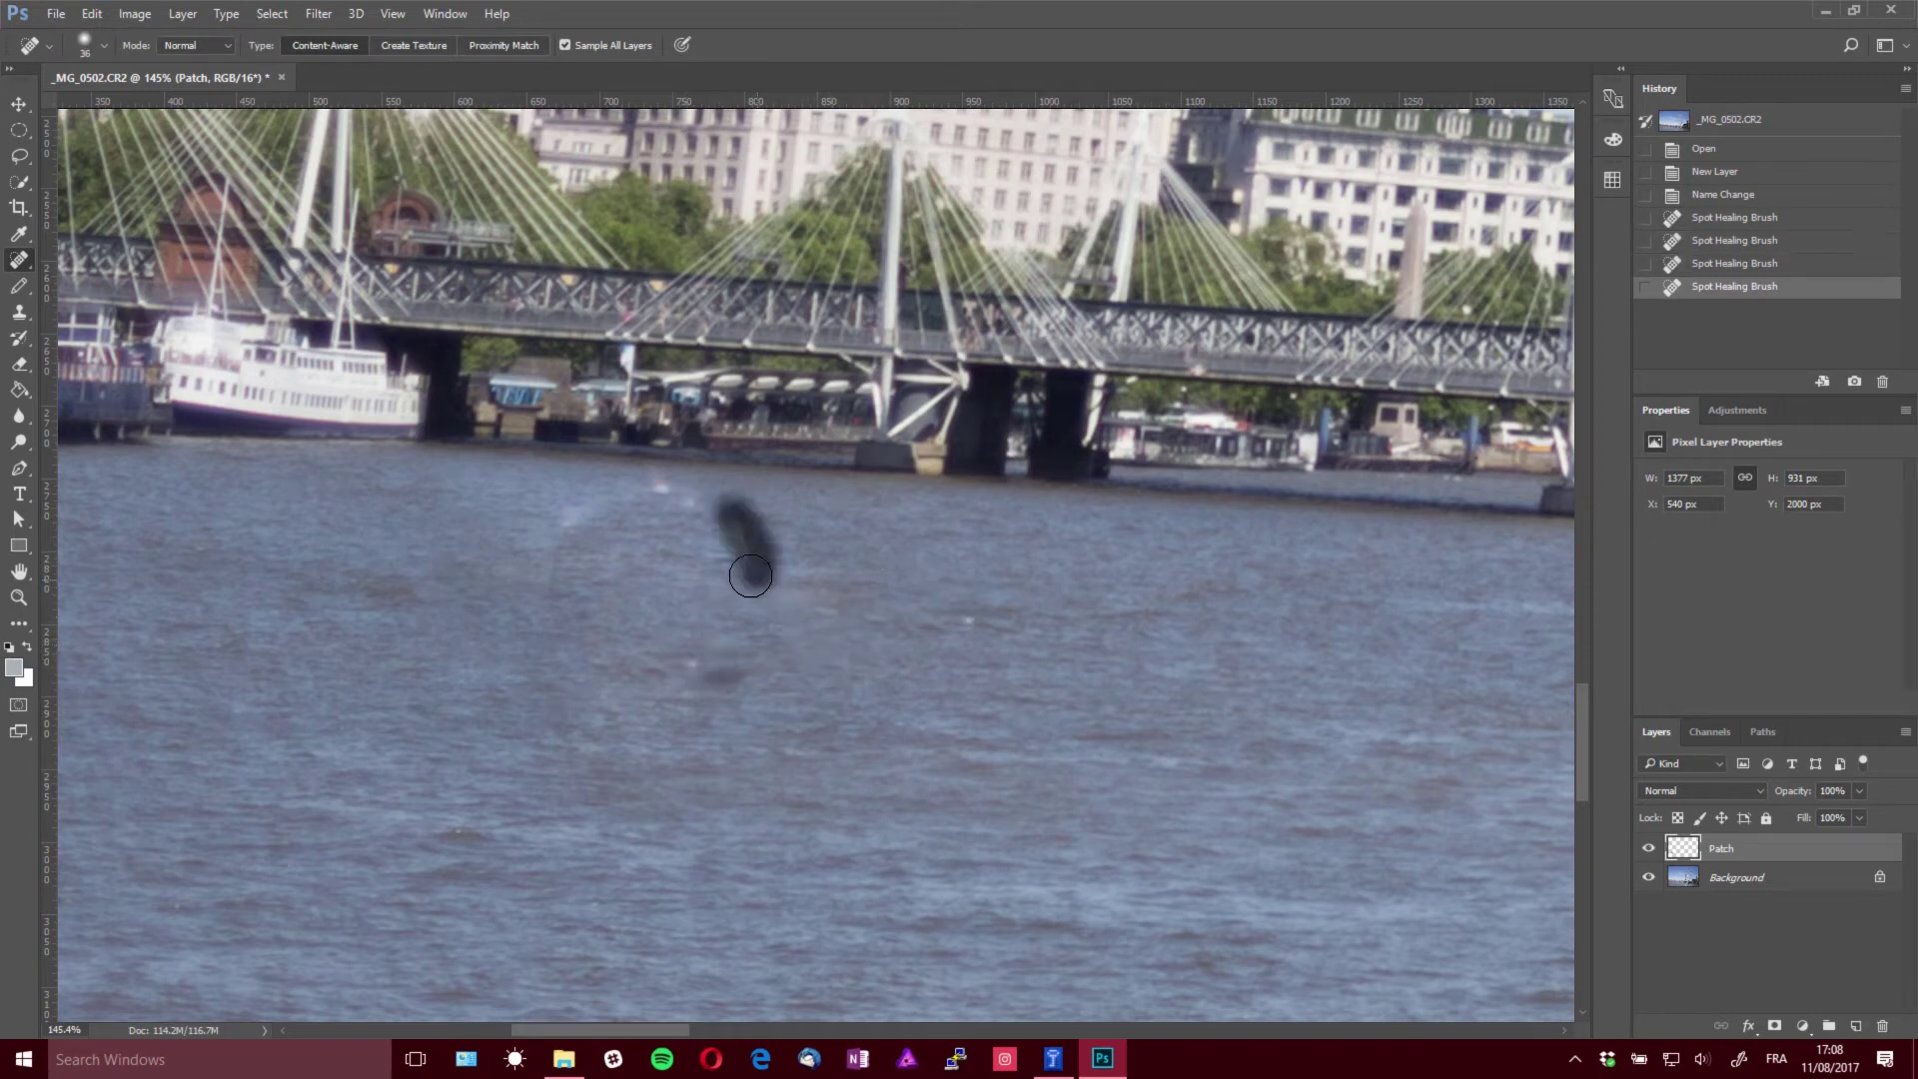
pyautogui.click(673, 501)
pyautogui.moveTo(669, 489); pyautogui.dragTo(575, 534)
pyautogui.moveTo(731, 530)
pyautogui.mouseDown()
pyautogui.moveTo(747, 608)
pyautogui.moveTo(550, 591)
pyautogui.moveTo(512, 563)
pyautogui.moveTo(700, 665)
pyautogui.moveTo(757, 669)
pyautogui.mouseUp()
pyautogui.click(518, 562)
pyautogui.moveTo(795, 594); pyautogui.dragTo(845, 587)
pyautogui.moveTo(599, 679); pyautogui.dragTo(756, 663)
pyautogui.click(982, 618)
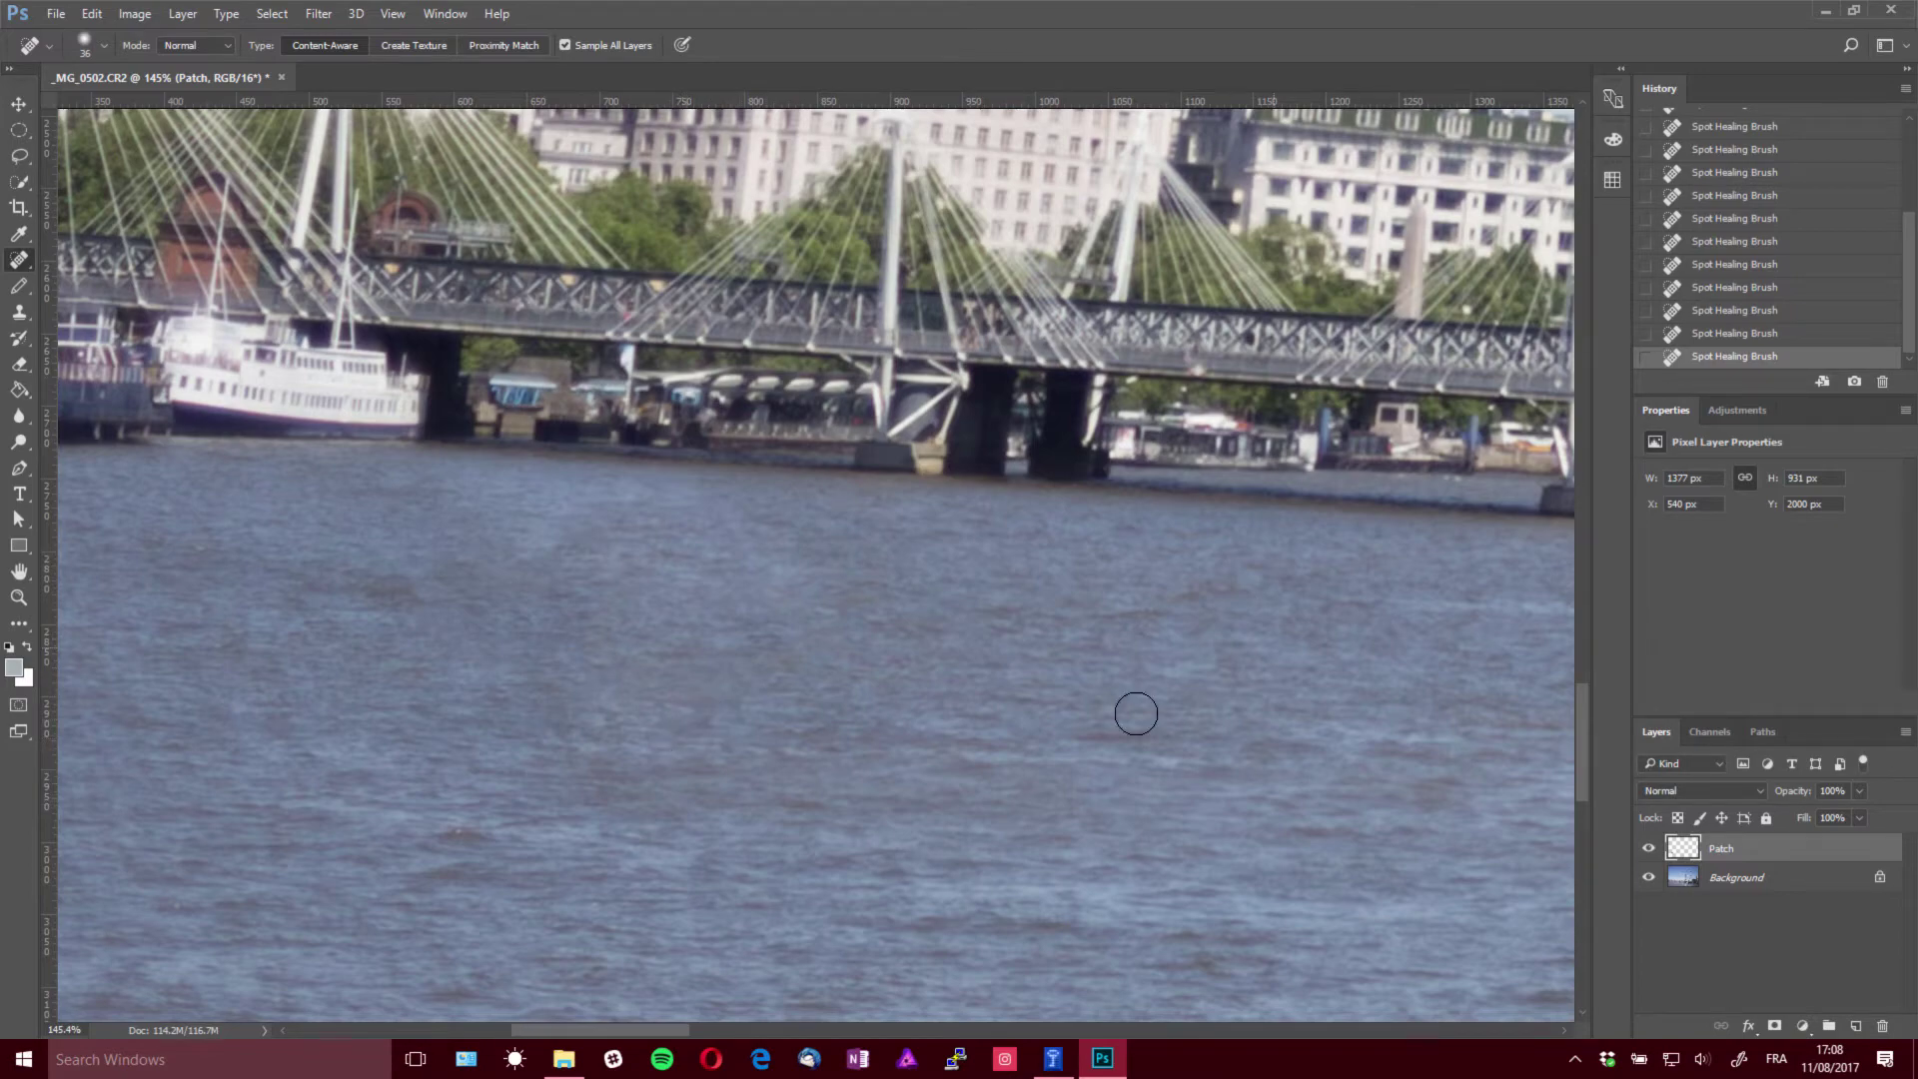
# Examine the retouched photo as a whole and at 100% for remaining unwanted elements
pyautogui.press('z')
pyautogui.hotkey('ctrl', '-')
pyautogui.moveTo(849, 663); pyautogui.dragTo(758, 672)
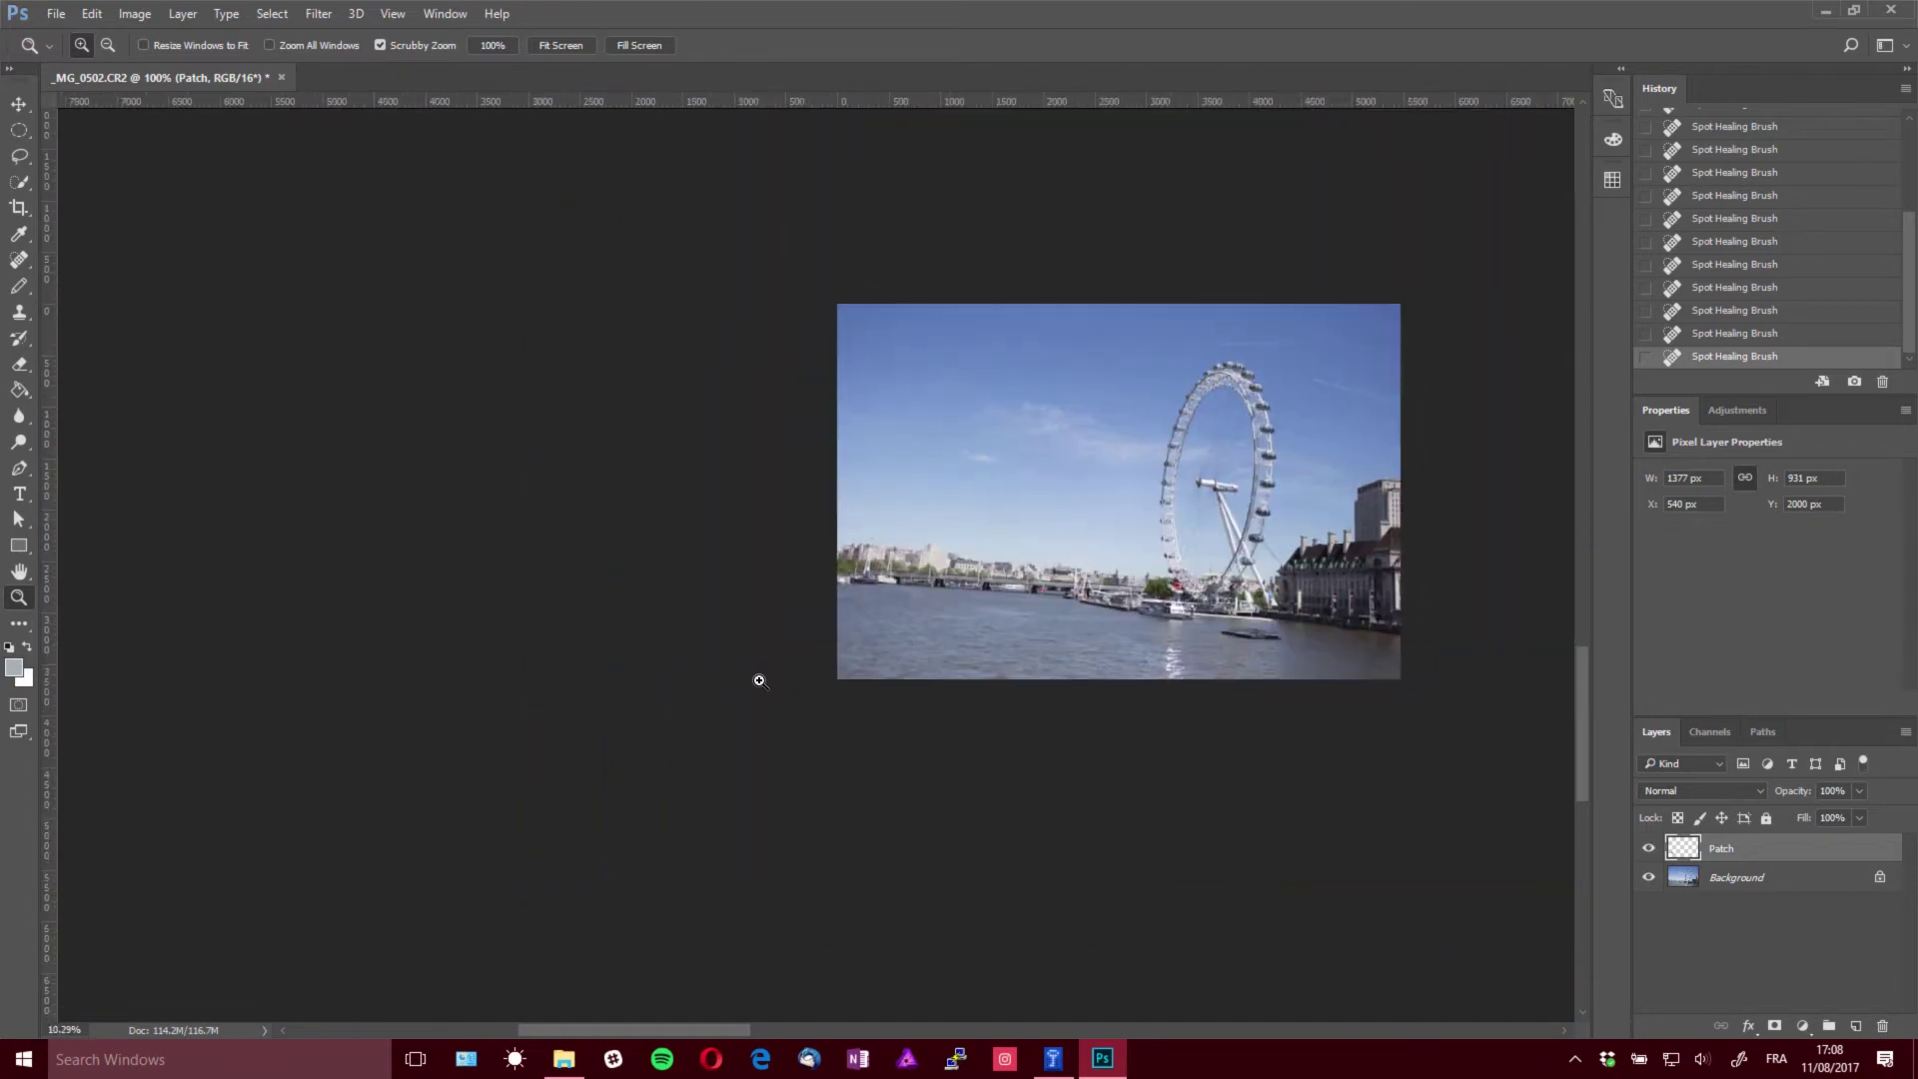
pyautogui.hotkey('ctrl', '+')
pyautogui.hotkey('ctrl', '+')
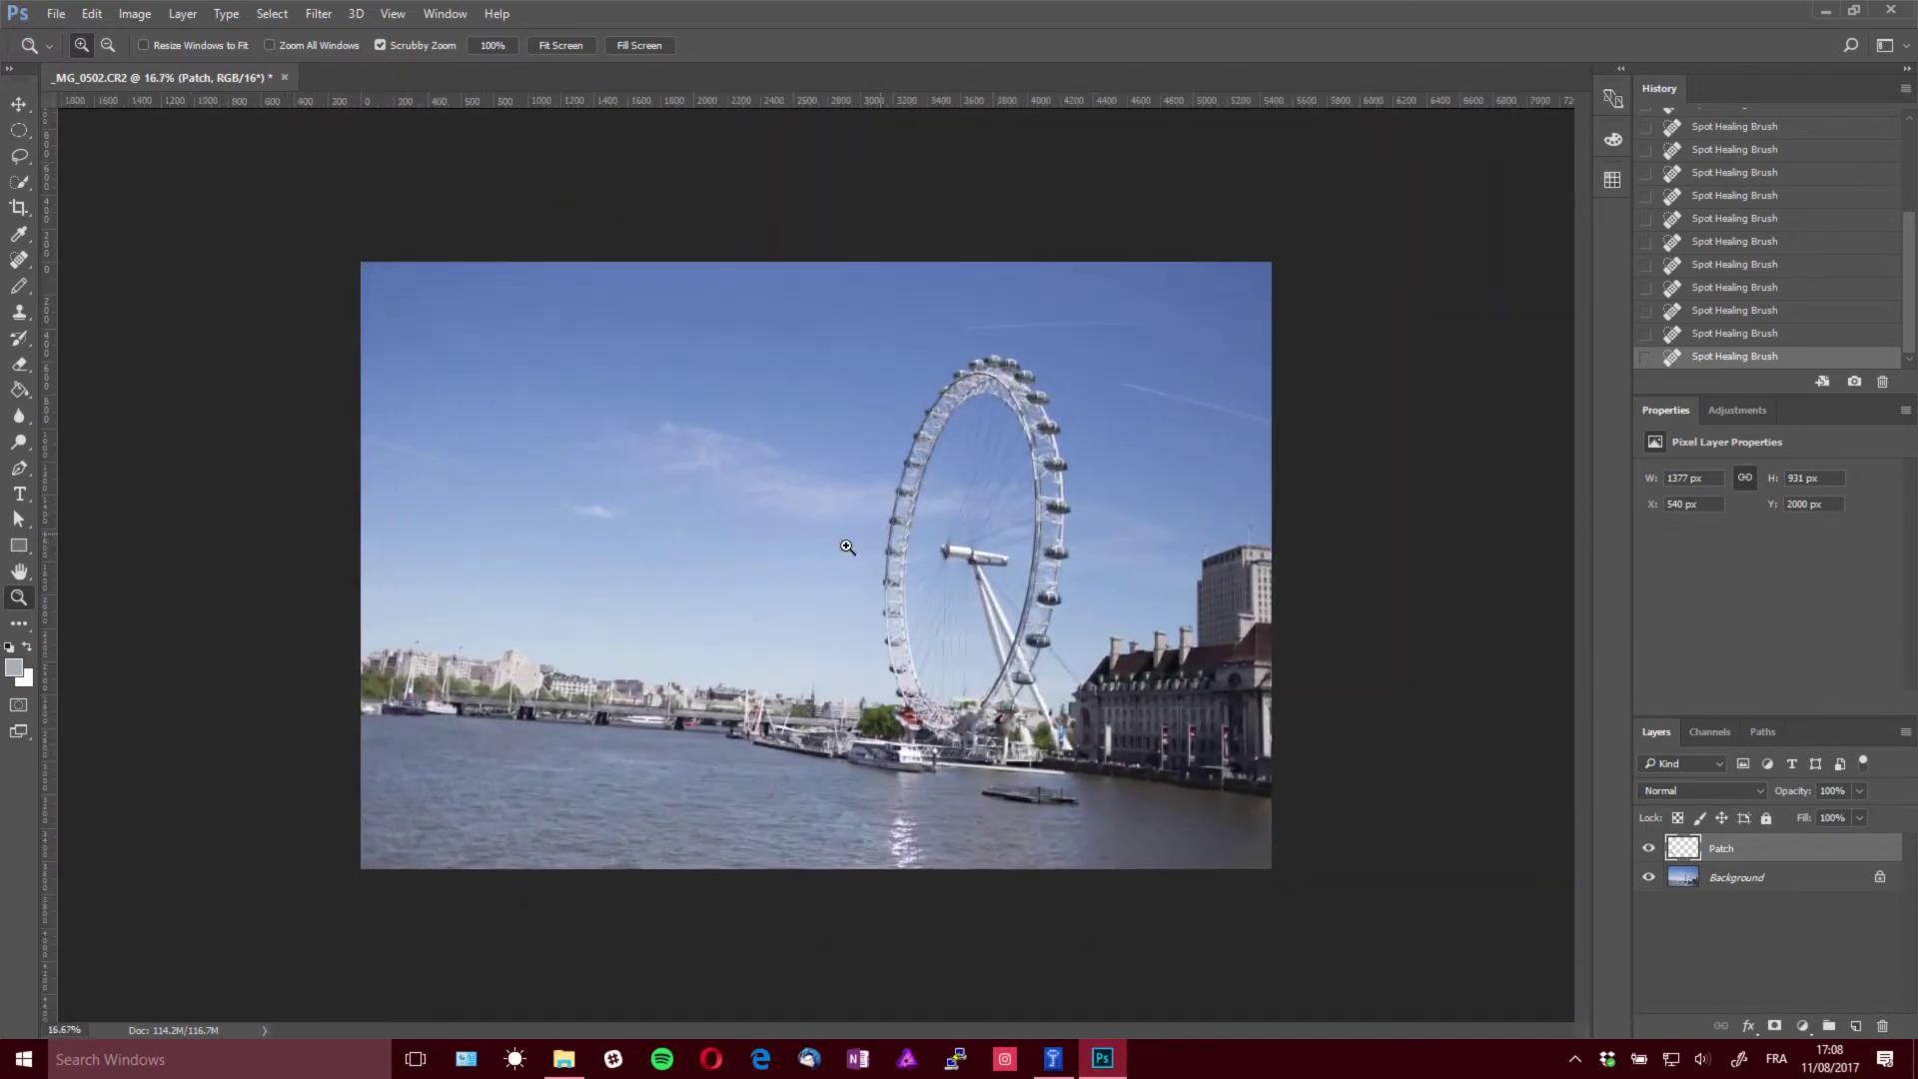
pyautogui.doubleClick(20, 597)
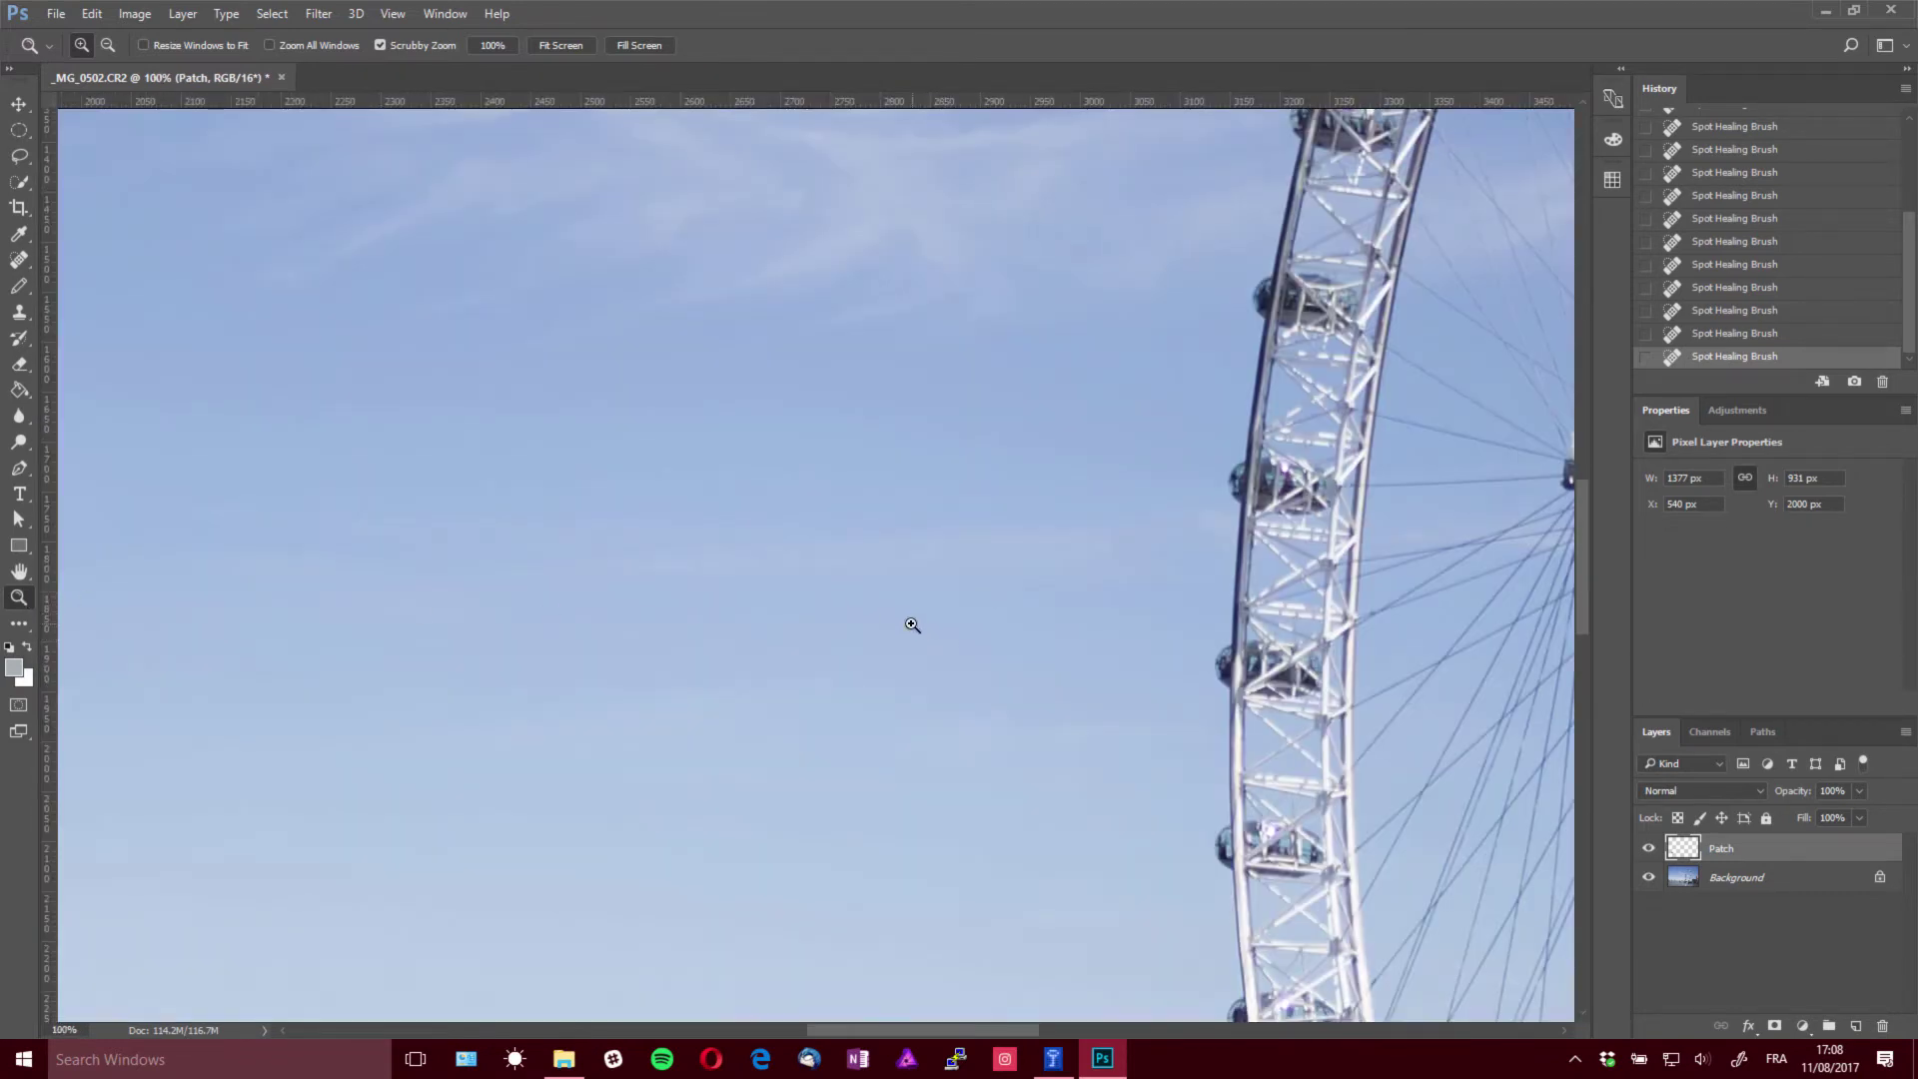
pyautogui.scroll(-2, 904, 649)
pyautogui.scroll(-6, 893, 665)
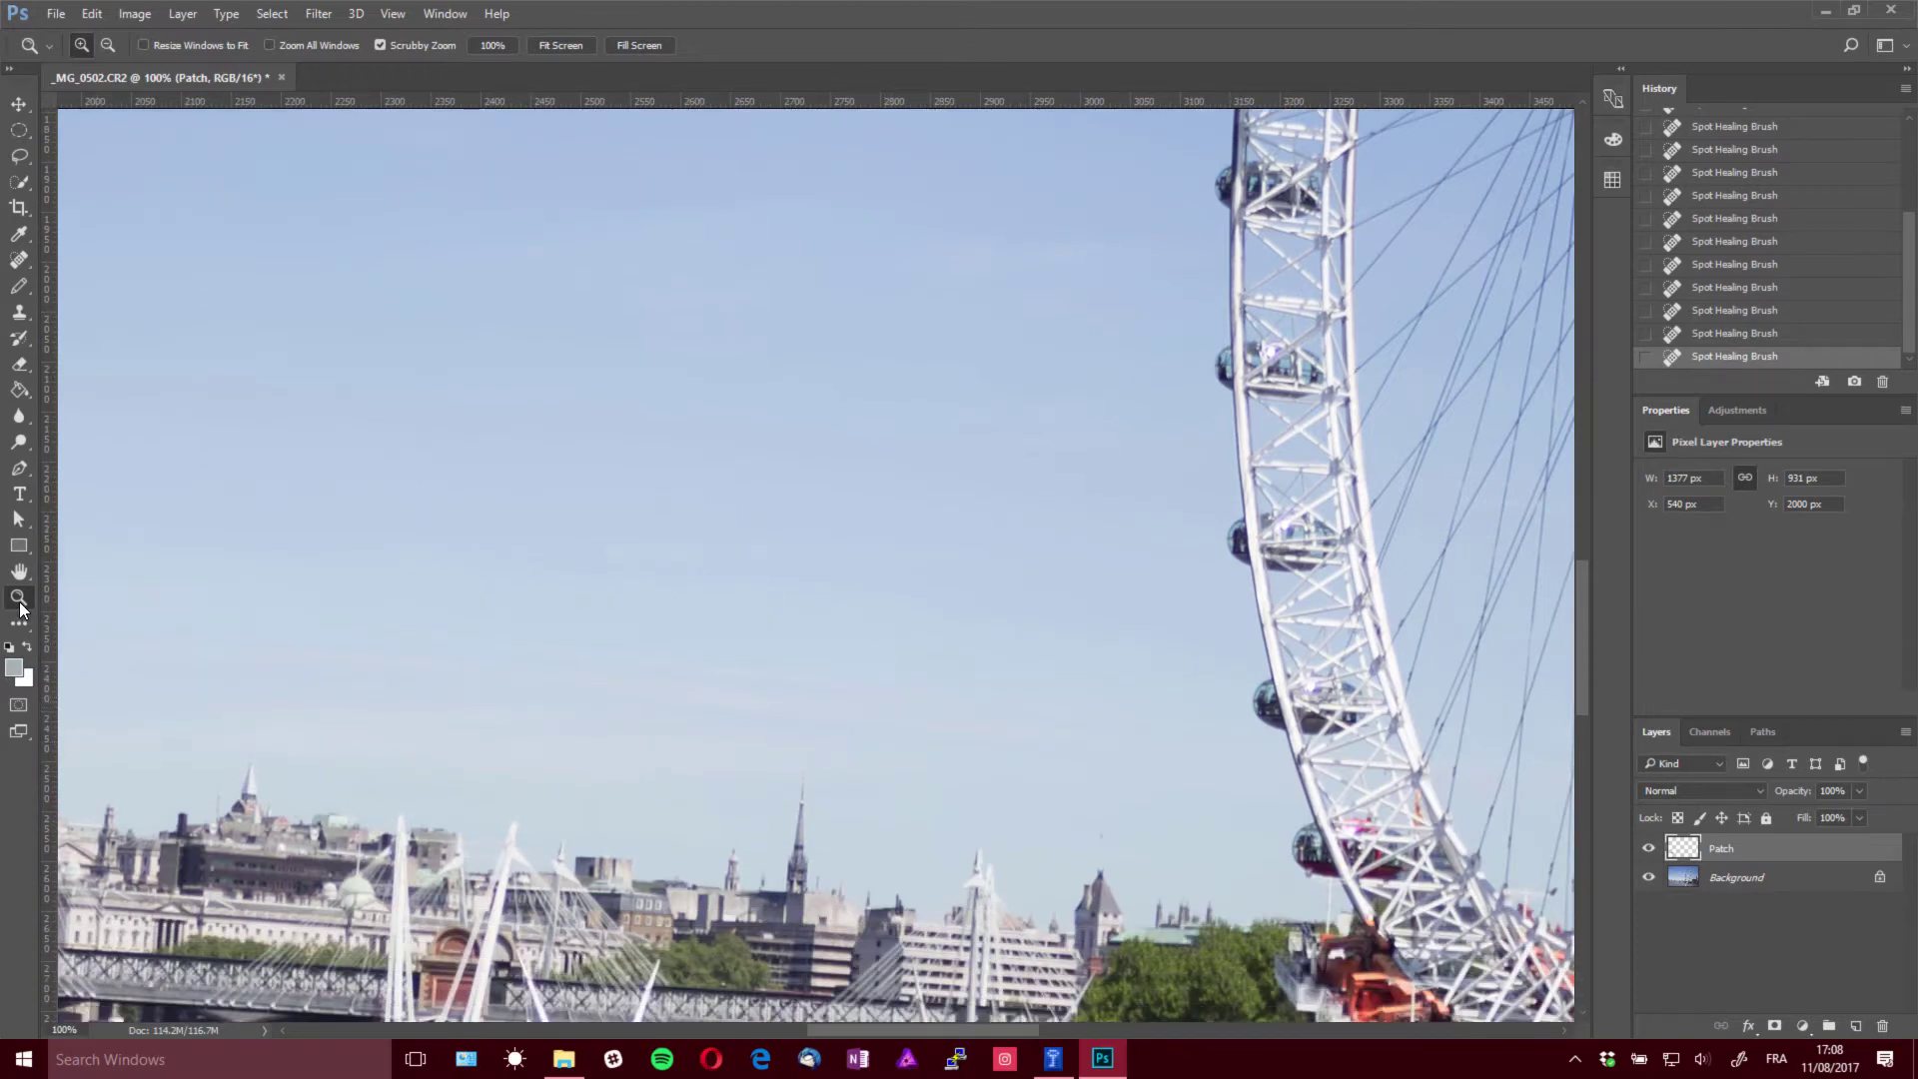
pyautogui.moveTo(350, 609); pyautogui.dragTo(629, 617)
pyautogui.keyDown('alt'); pyautogui.click(628, 618); pyautogui.keyUp('alt')
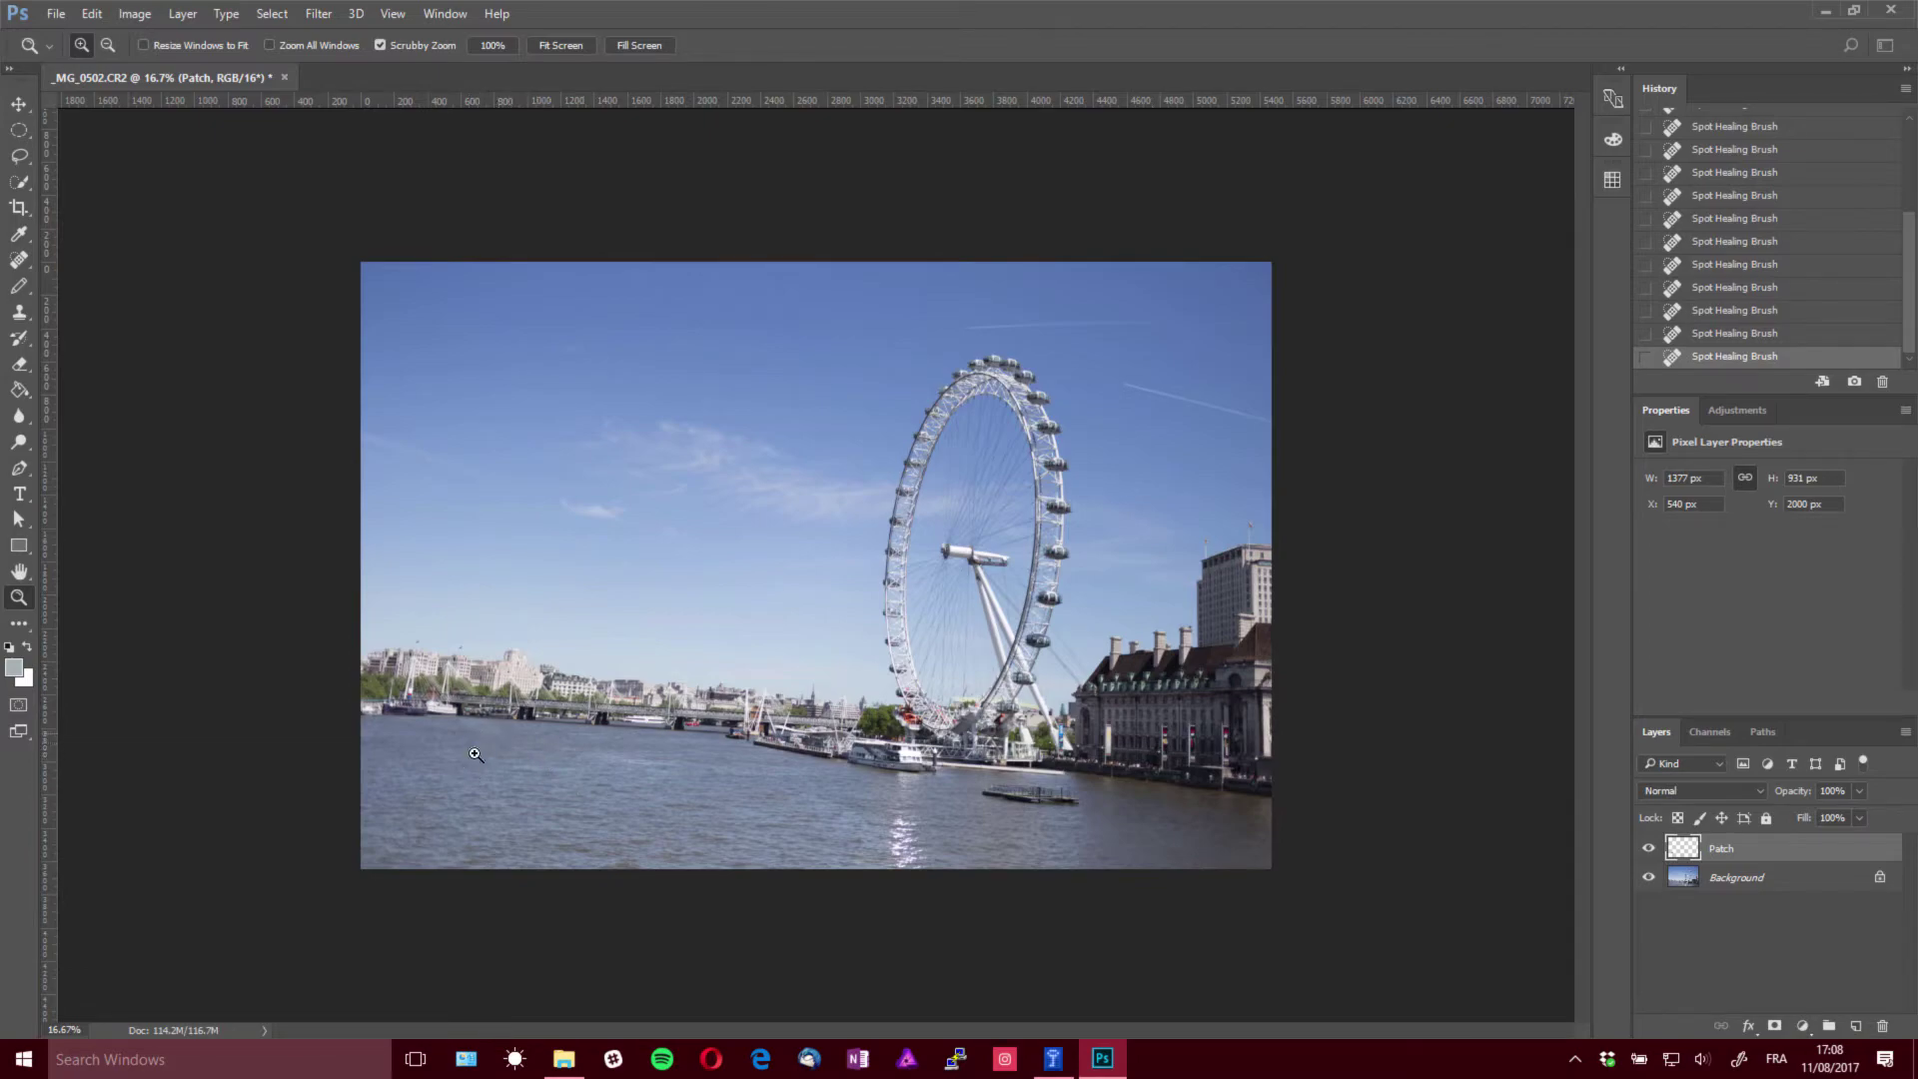
# Remove the floating platform from the water in front of the Ferris wheel with the Spot Healing Brush
pyautogui.moveTo(1094, 814); pyautogui.dragTo(950, 694)
pyautogui.press('j')
pyautogui.moveTo(600, 704)
pyautogui.mouseDown()
pyautogui.moveTo(838, 768)
pyautogui.moveTo(890, 808)
pyautogui.moveTo(1253, 795)
pyautogui.moveTo(1200, 697)
pyautogui.moveTo(463, 702)
pyautogui.moveTo(642, 663)
pyautogui.moveTo(679, 716)
pyautogui.moveTo(799, 723)
pyautogui.moveTo(730, 732)
pyautogui.moveTo(900, 774)
pyautogui.moveTo(1214, 771)
pyautogui.moveTo(1165, 714)
pyautogui.moveTo(884, 709)
pyautogui.moveTo(1133, 753)
pyautogui.moveTo(1167, 726)
pyautogui.moveTo(1060, 673)
pyautogui.moveTo(1070, 812)
pyautogui.moveTo(1209, 849)
pyautogui.mouseUp()
pyautogui.moveTo(799, 764); pyautogui.dragTo(829, 764)
pyautogui.moveTo(634, 754)
pyautogui.mouseDown()
pyautogui.moveTo(759, 754)
pyautogui.moveTo(571, 729)
pyautogui.moveTo(679, 765)
pyautogui.moveTo(1317, 800)
pyautogui.moveTo(1143, 756)
pyautogui.moveTo(971, 809)
pyautogui.moveTo(637, 684)
pyautogui.moveTo(924, 687)
pyautogui.mouseUp()
pyautogui.moveTo(532, 775); pyautogui.dragTo(1212, 783)
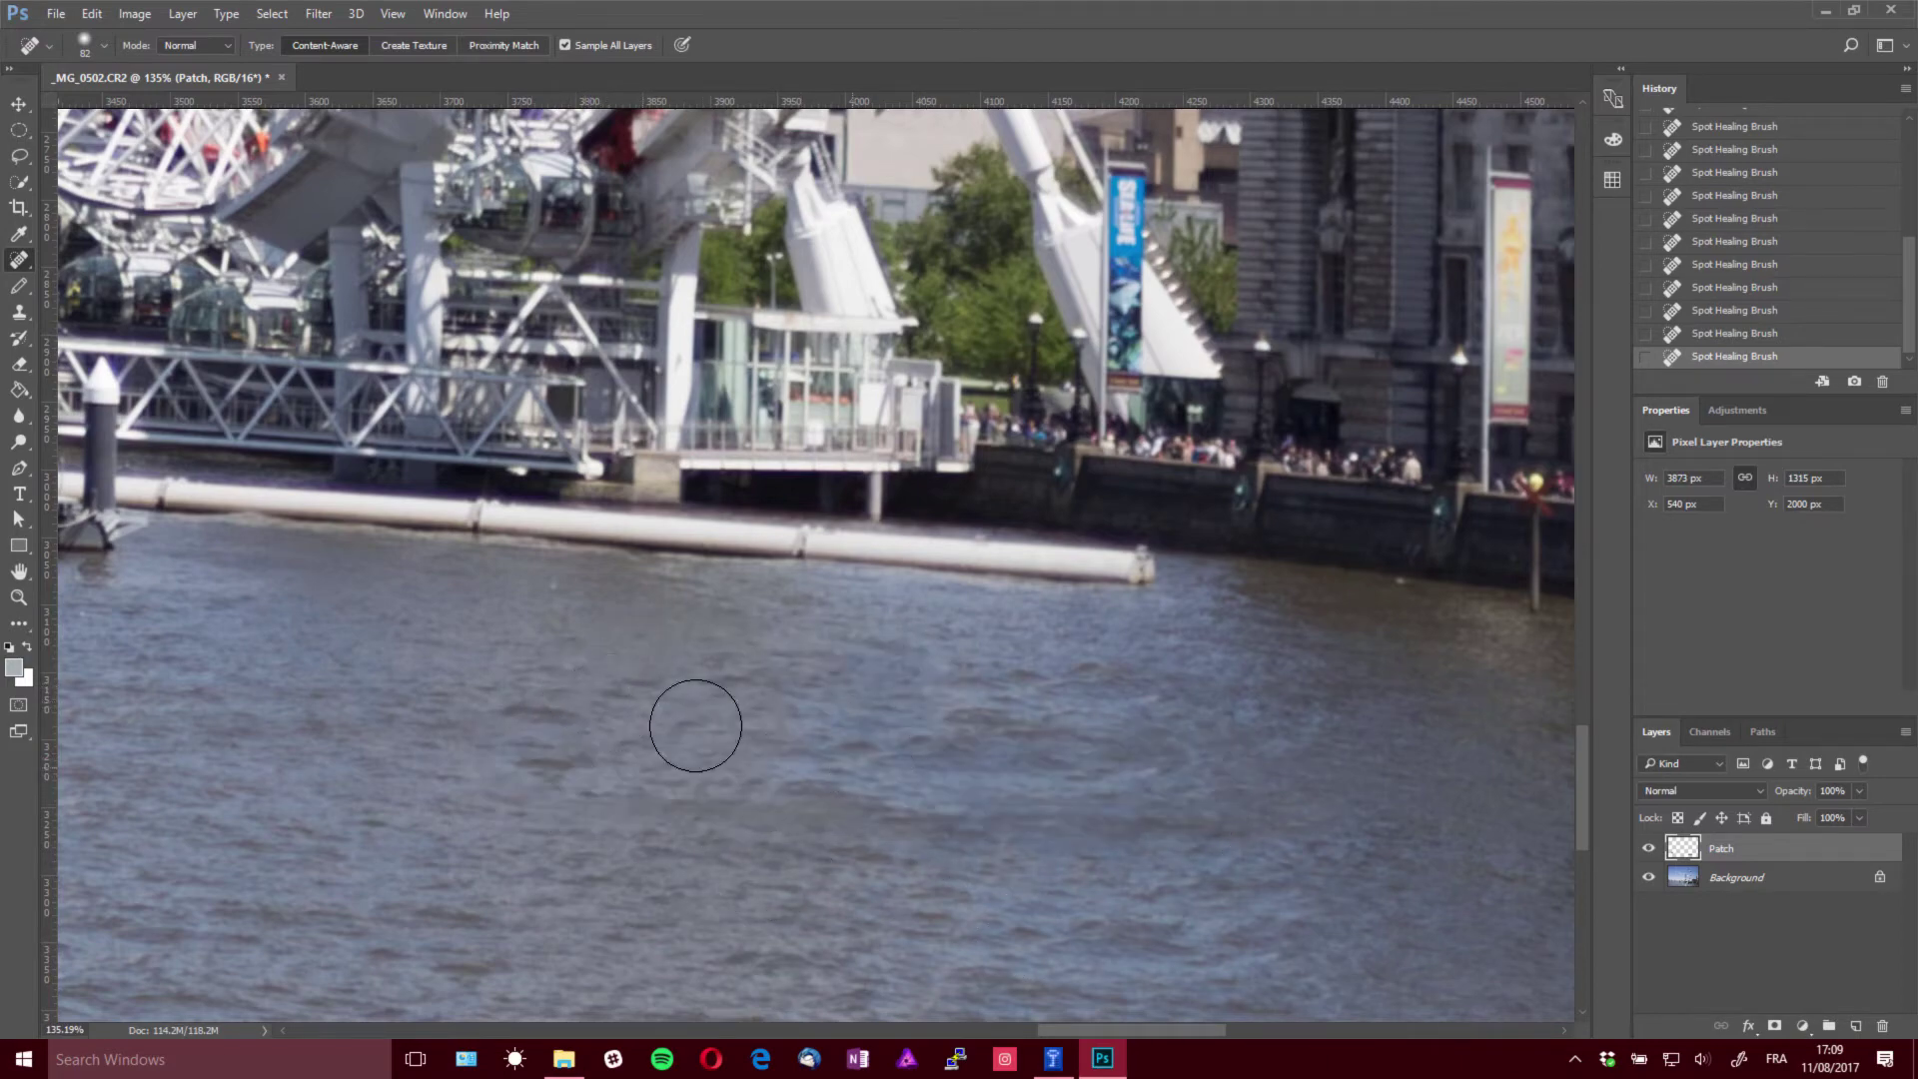
# Compare the photo with and without the Patch layer, and view the healed patches alone by briefly hiding the Background
pyautogui.press('z')
pyautogui.keyDown('alt'); pyautogui.click(471, 612); pyautogui.keyUp('alt')
pyautogui.keyDown('alt'); pyautogui.click(470, 612); pyautogui.keyUp('alt')
pyautogui.keyDown('alt'); pyautogui.click(470, 612); pyautogui.keyUp('alt')
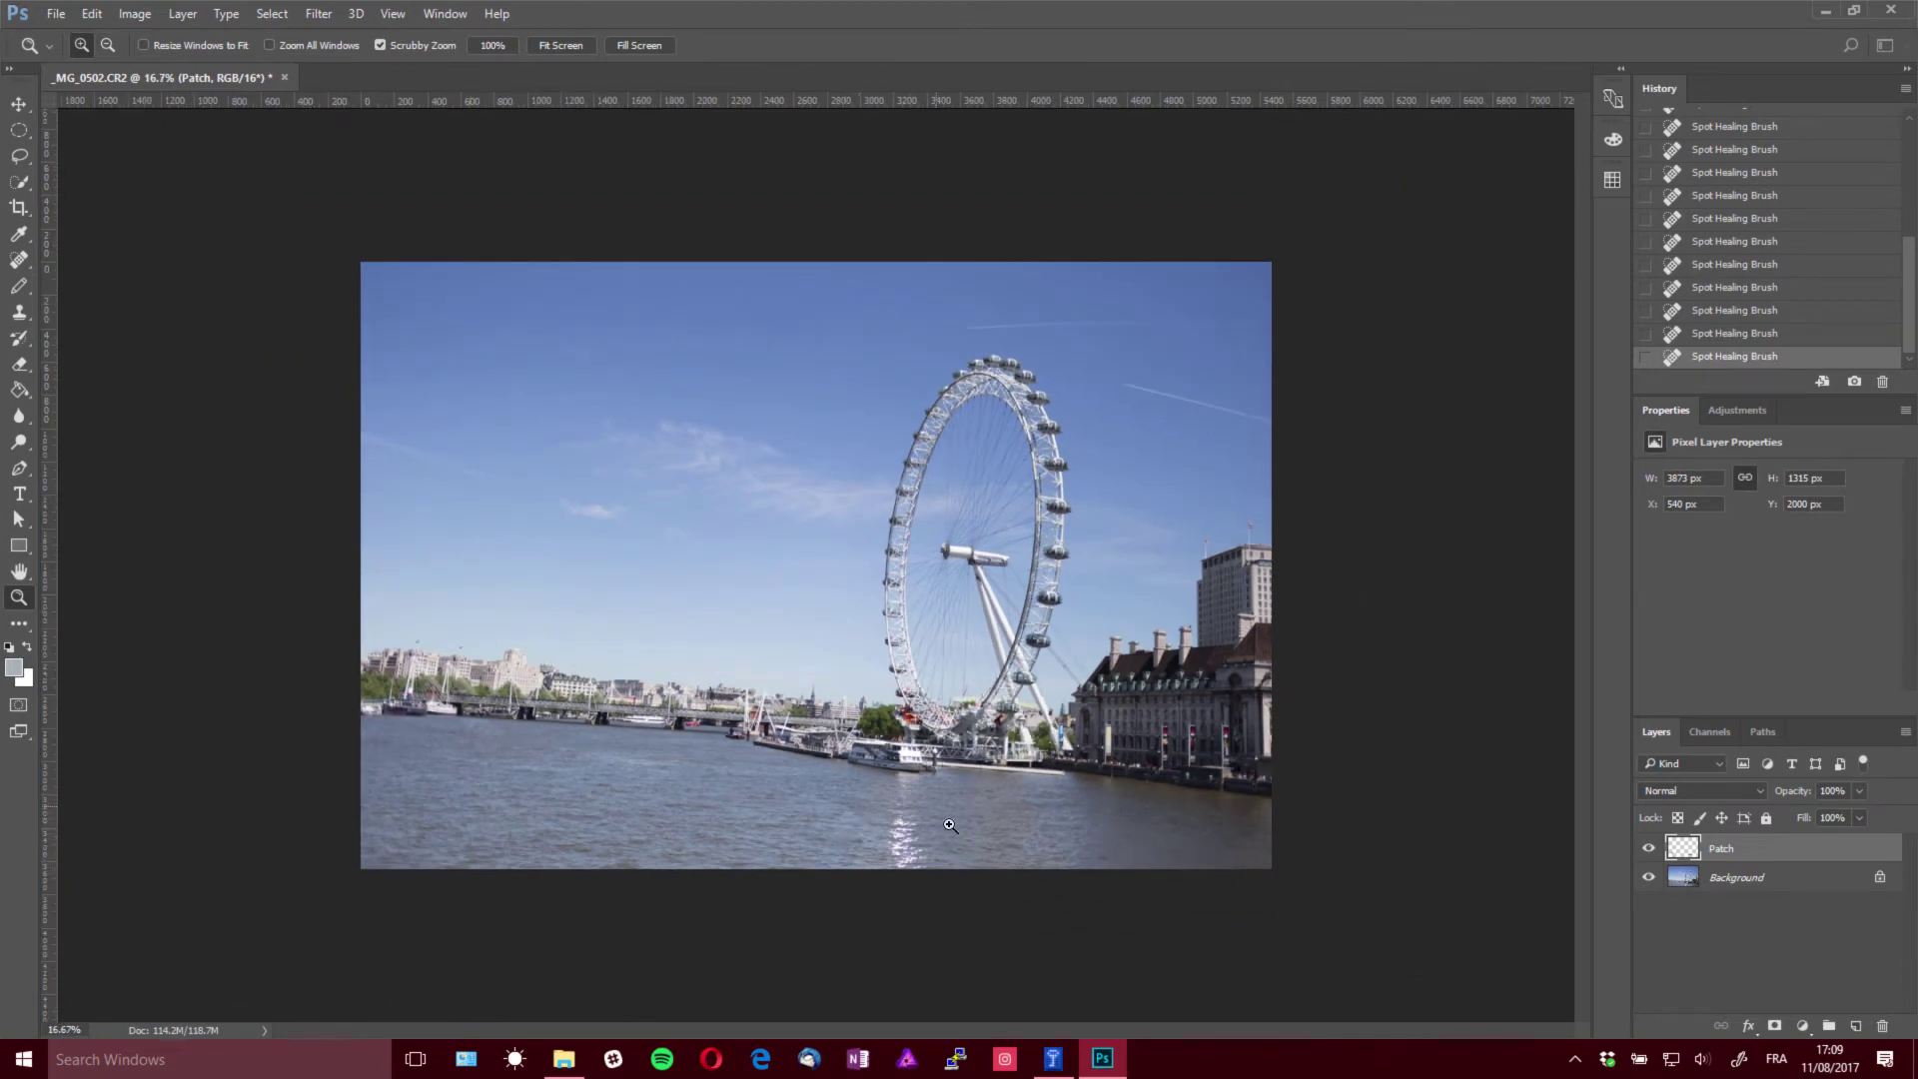
pyautogui.click(1651, 849)
pyautogui.click(1649, 848)
pyautogui.press('j')
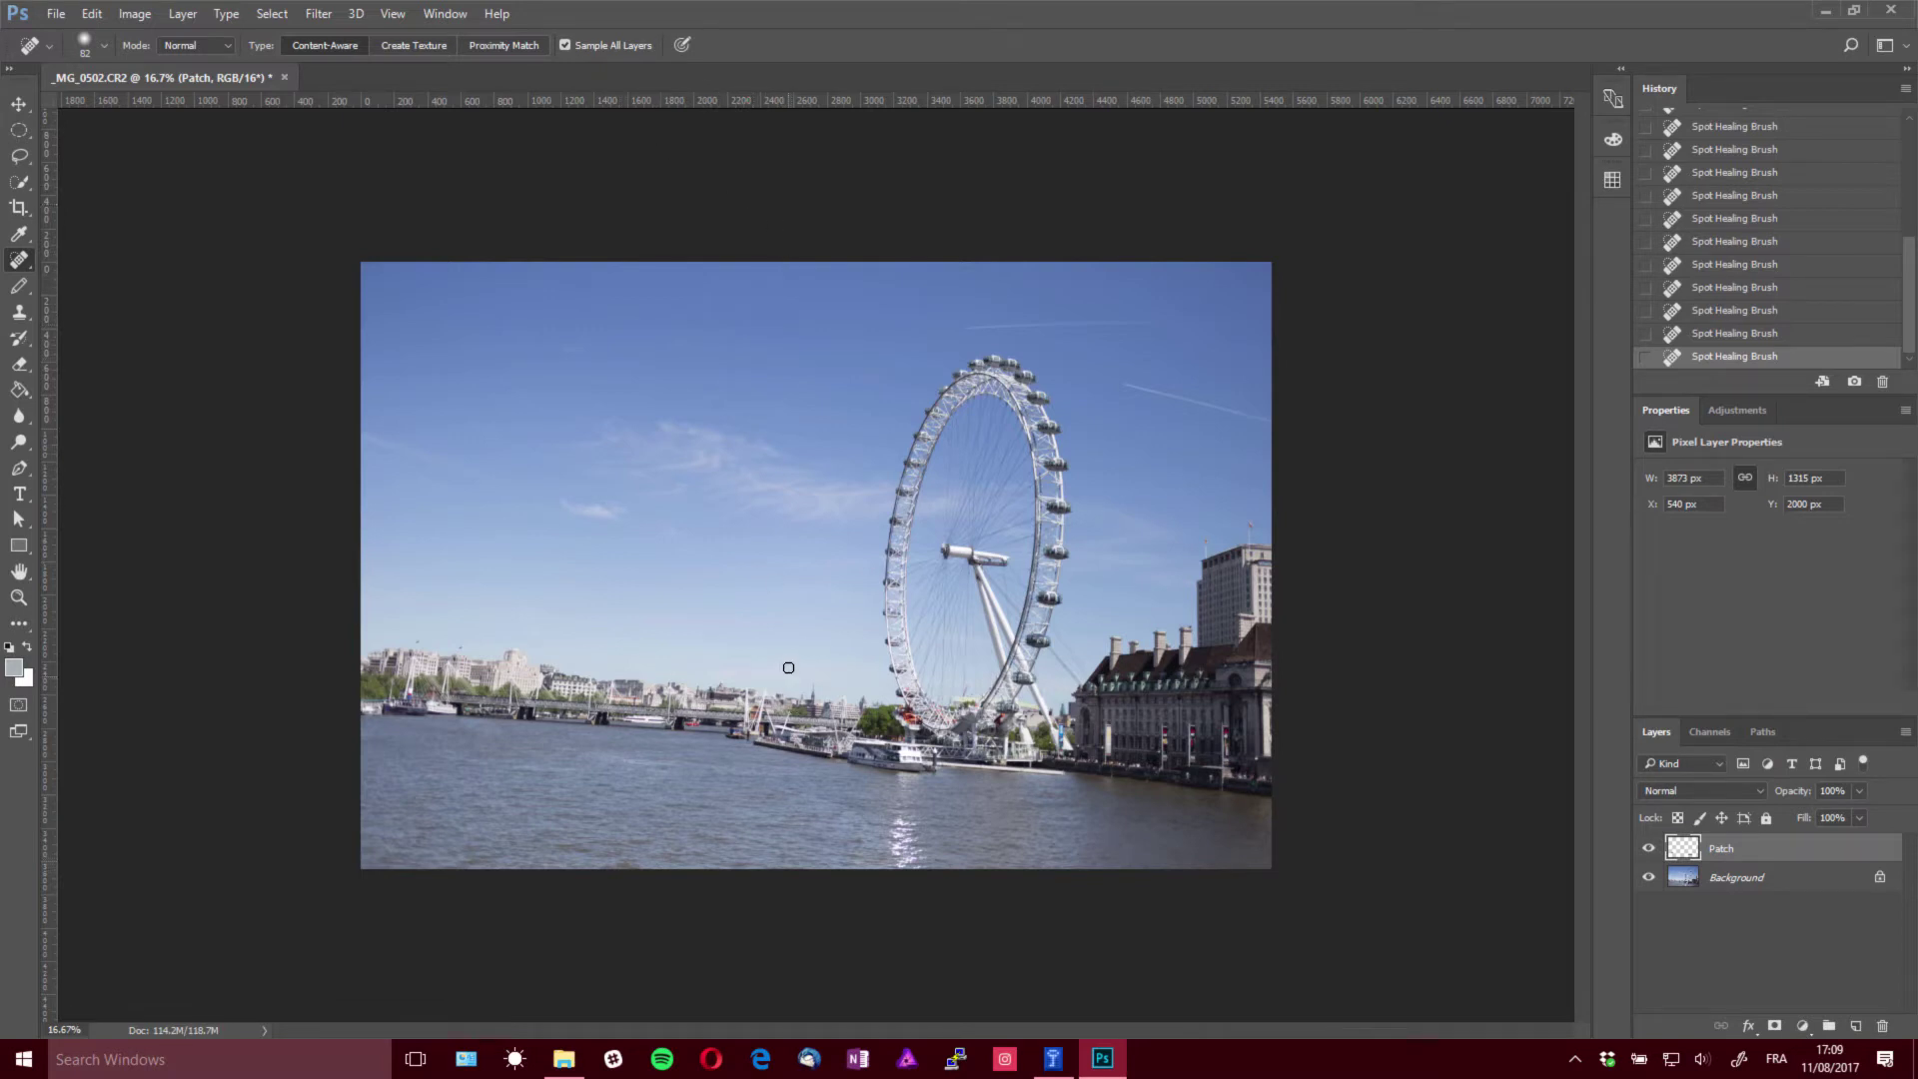
pyautogui.click(1648, 877)
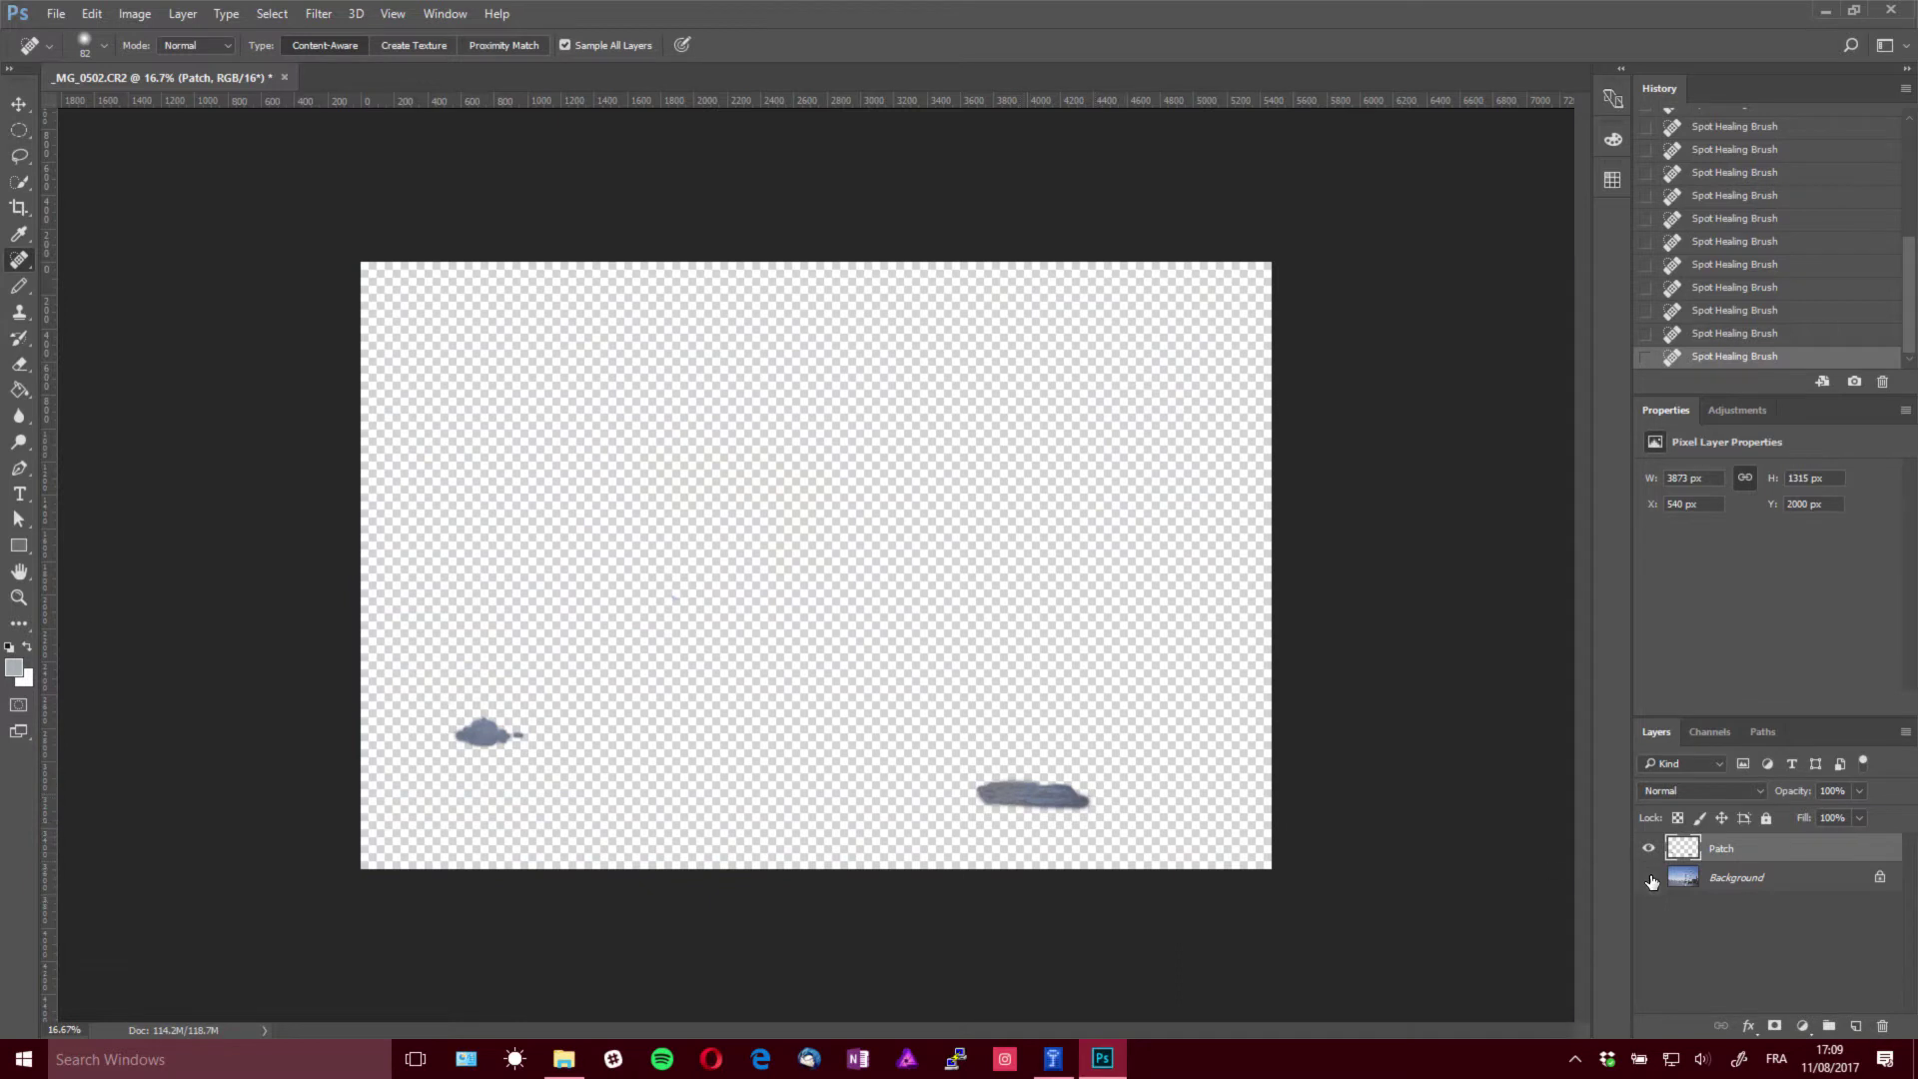
pyautogui.click(1649, 877)
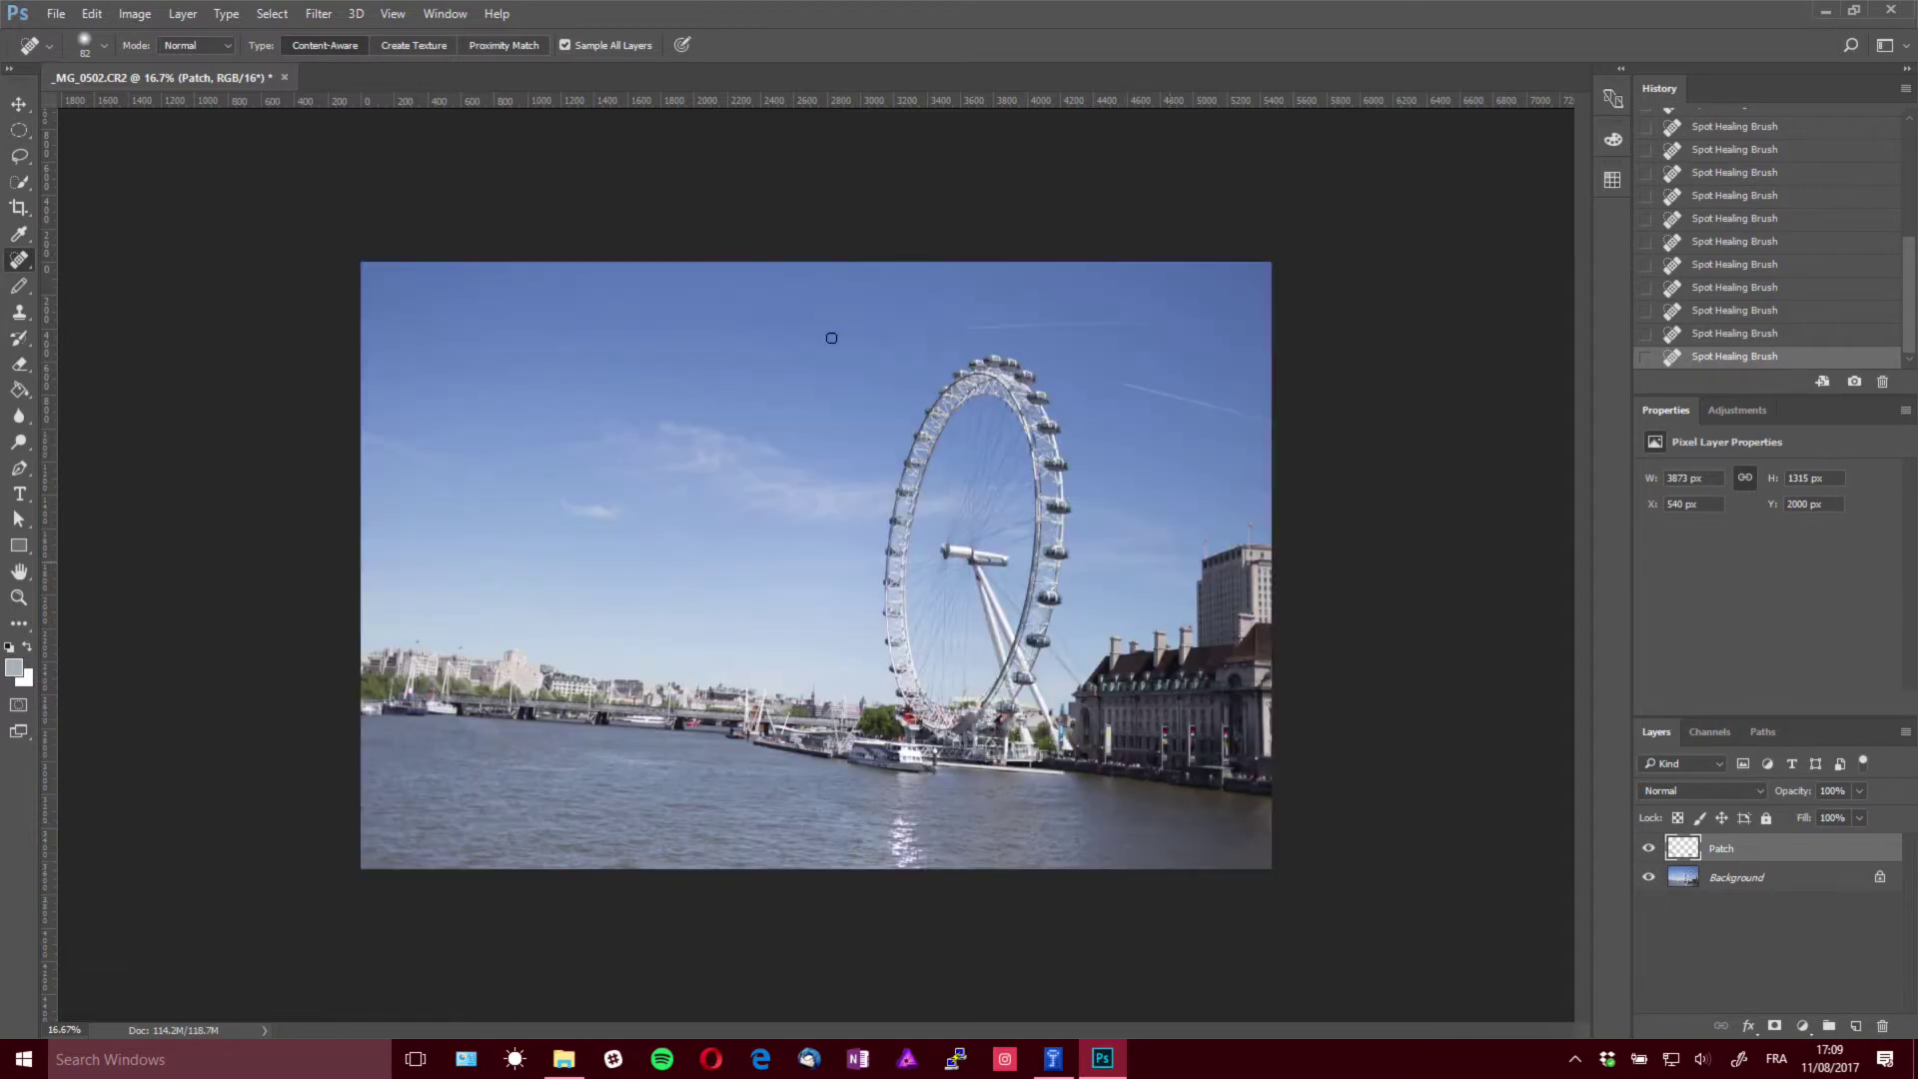
# Turn off Sample All Layers and try the Spot Healing Brush on the open water and the Ferris wheel
pyautogui.click(586, 45)
pyautogui.moveTo(713, 774); pyautogui.dragTo(800, 808)
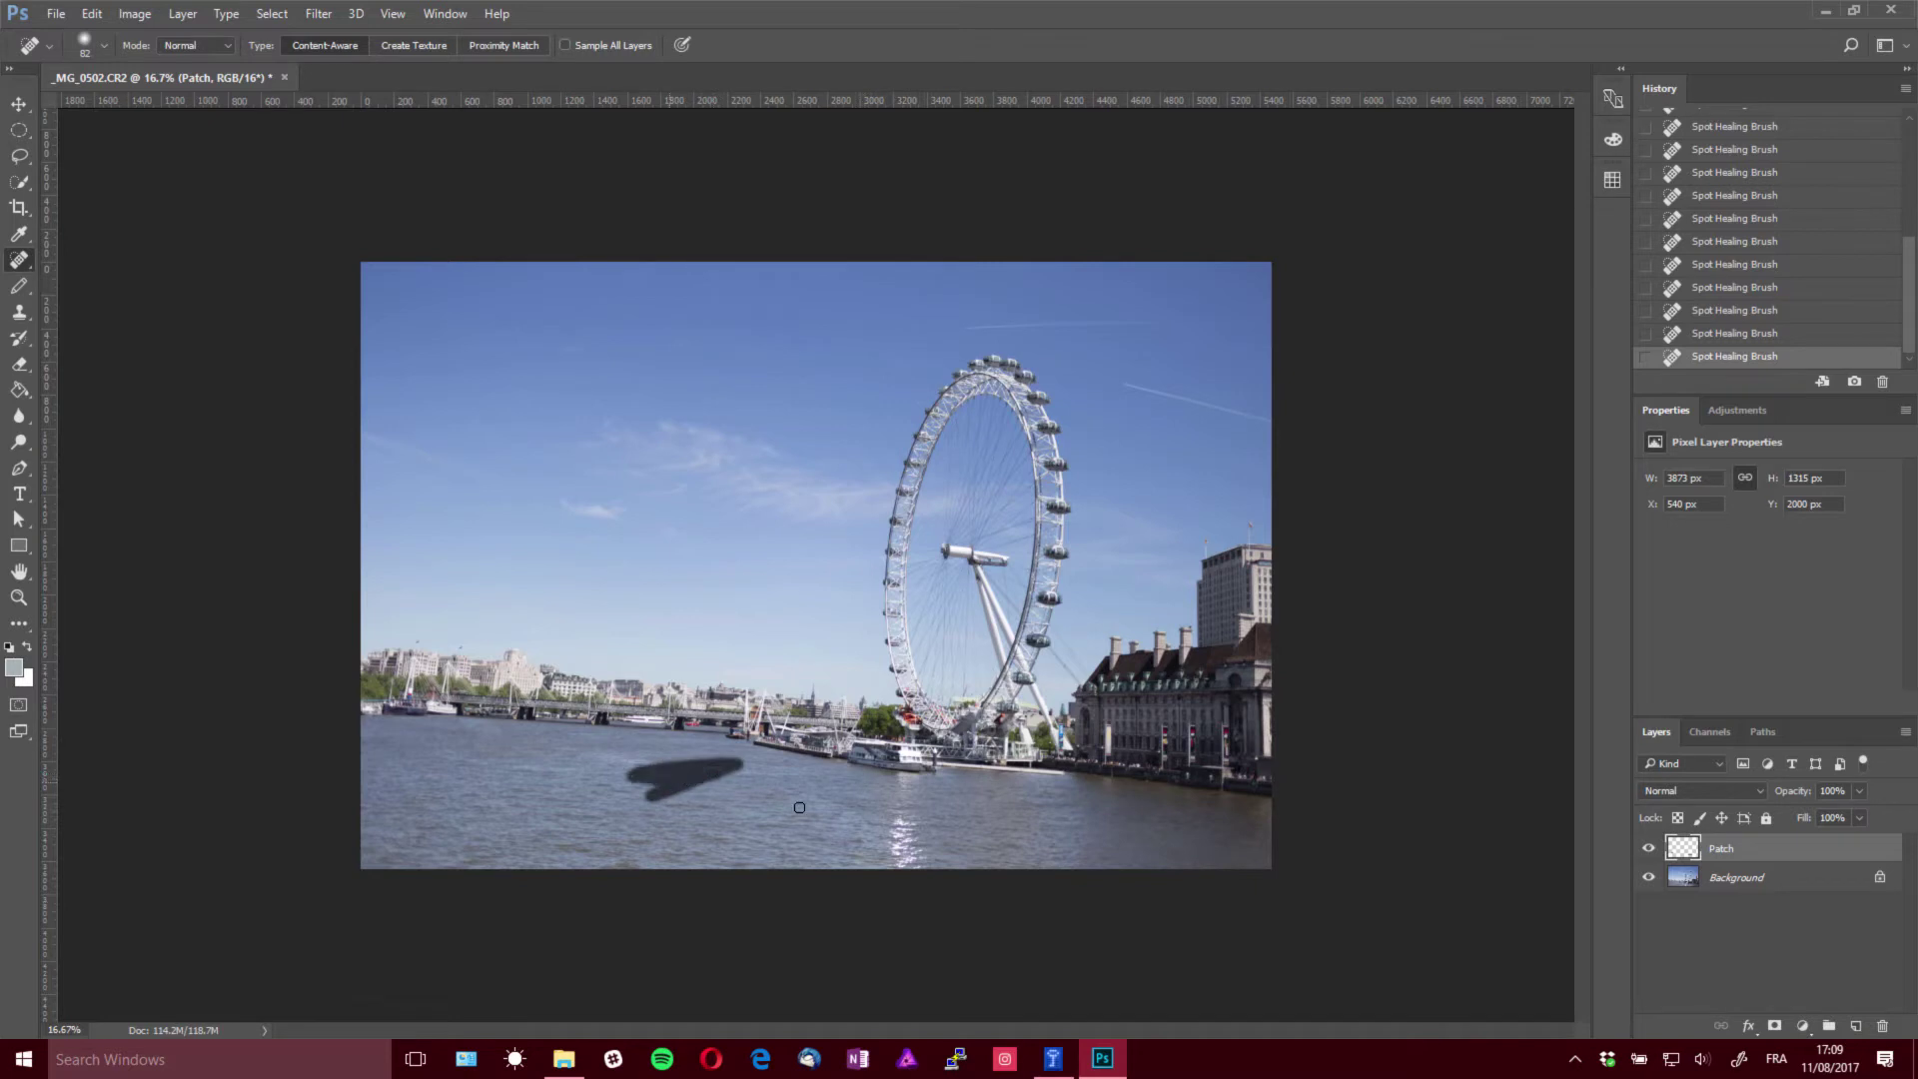
pyautogui.moveTo(878, 603)
pyautogui.mouseDown()
pyautogui.moveTo(832, 645)
pyautogui.moveTo(936, 789)
pyautogui.mouseUp()
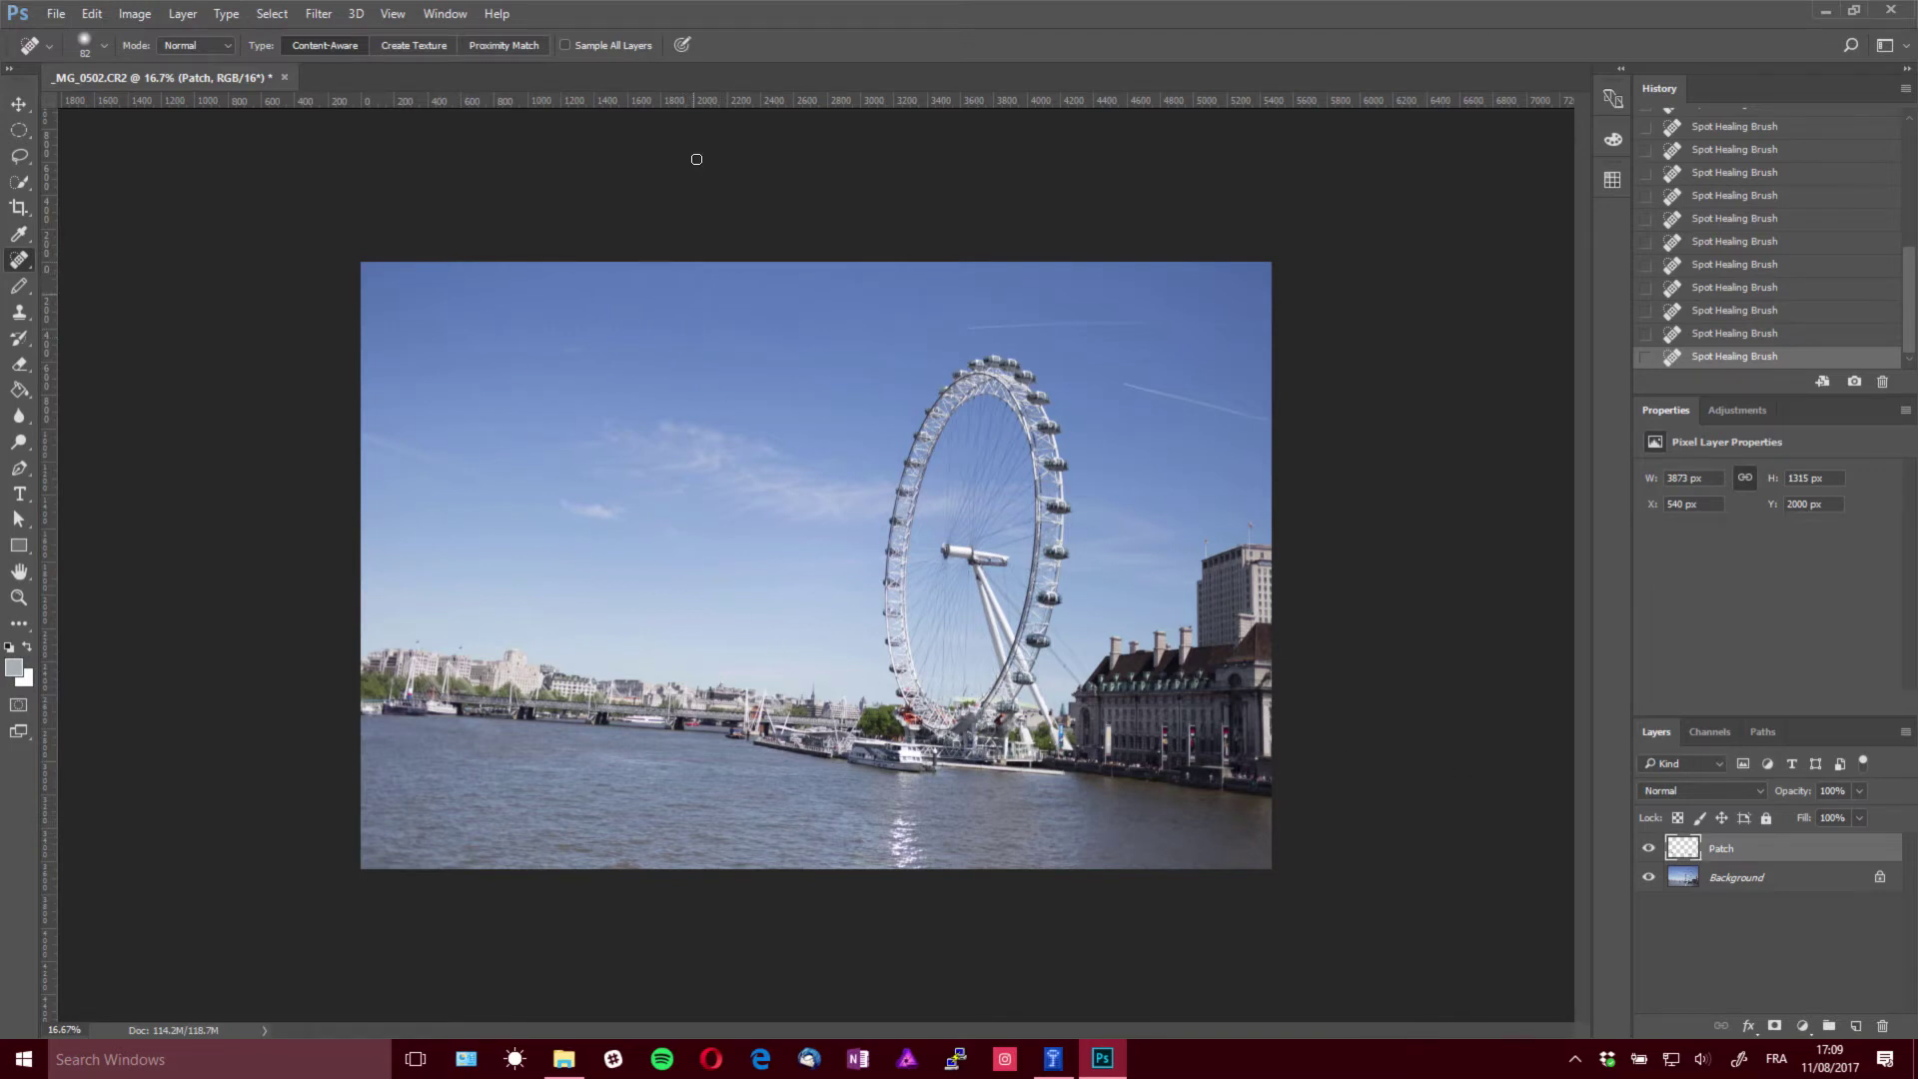
# Enlarge the Spot Healing Brush considerably and paint over the upper part of the Ferris wheel with Sample All Layers on
pyautogui.press(']')
pyautogui.press(']')
pyautogui.press(']')
pyautogui.press(']')
pyautogui.moveTo(1034, 445)
pyautogui.mouseDown()
pyautogui.moveTo(987, 440)
pyautogui.moveTo(999, 499)
pyautogui.mouseUp()
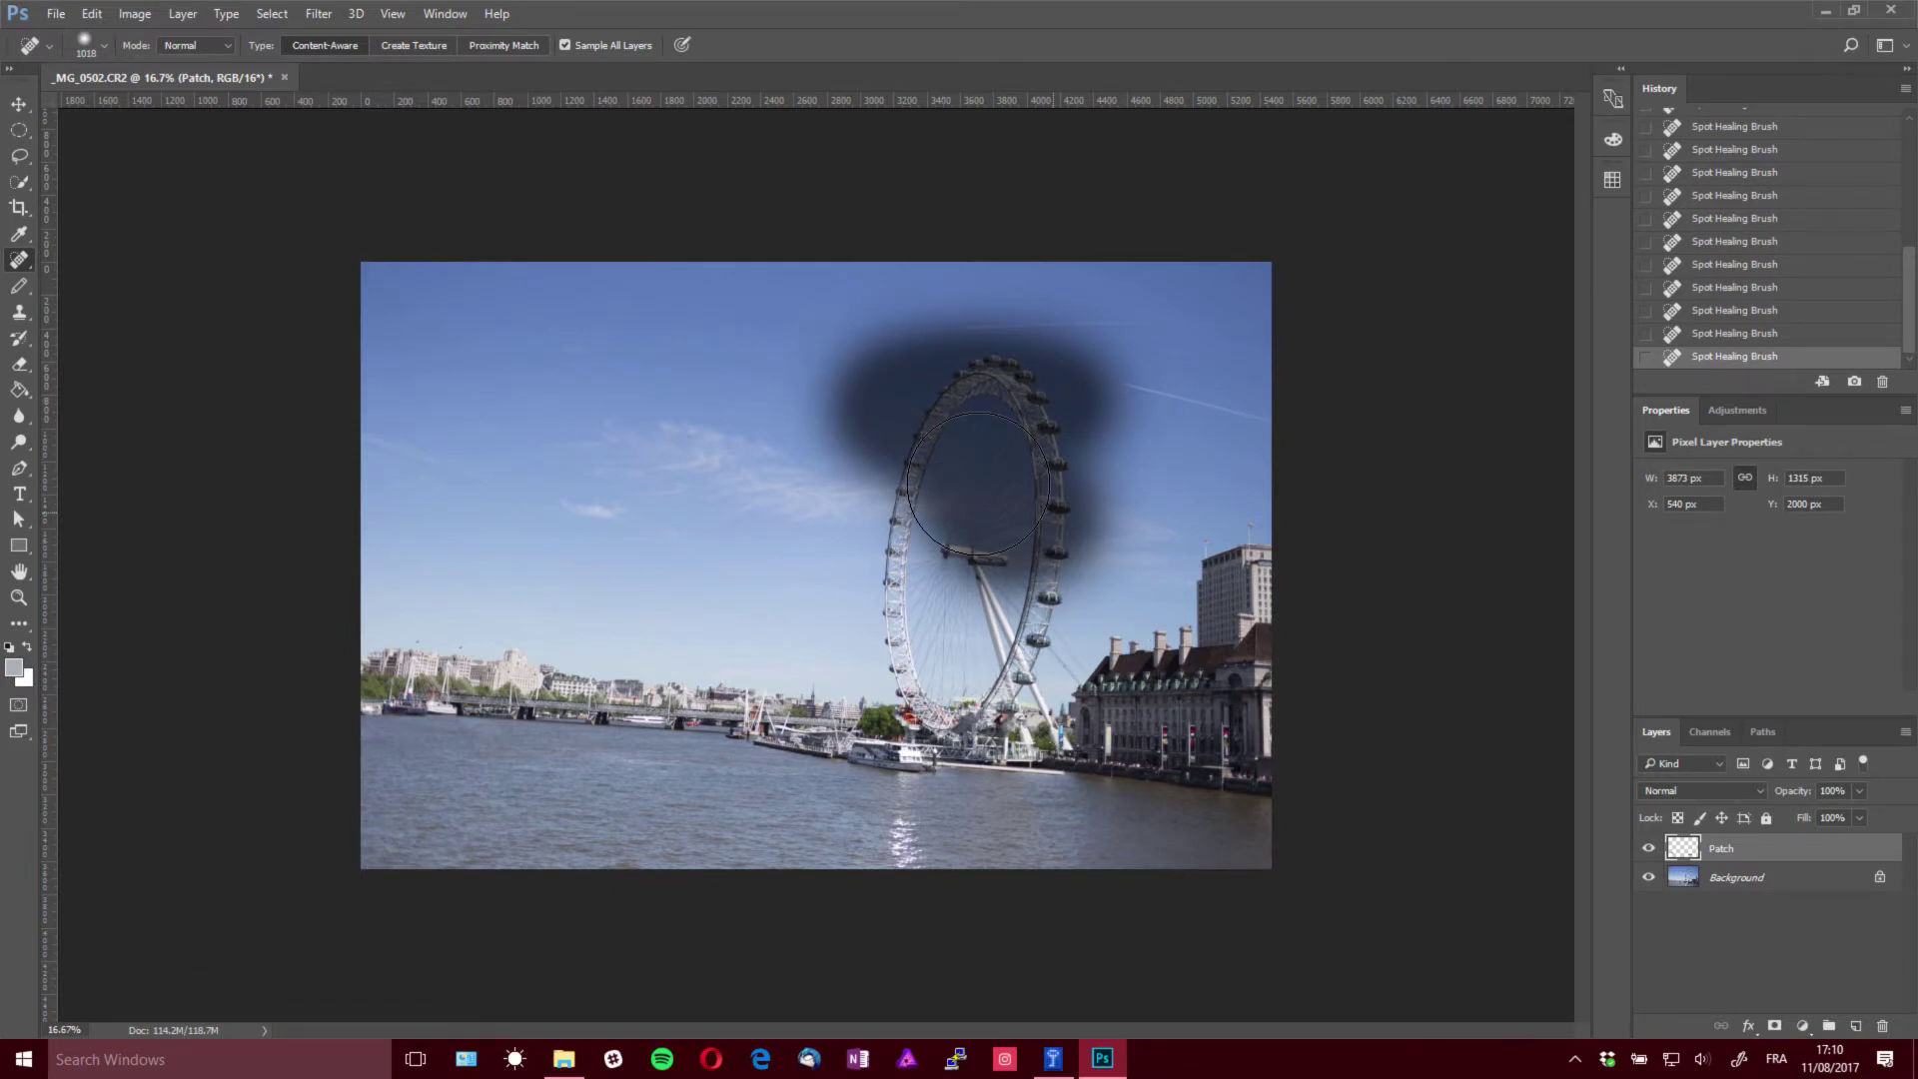
pyautogui.moveTo(991, 435)
pyautogui.mouseDown()
pyautogui.moveTo(985, 379)
pyautogui.moveTo(1039, 540)
pyautogui.mouseUp()
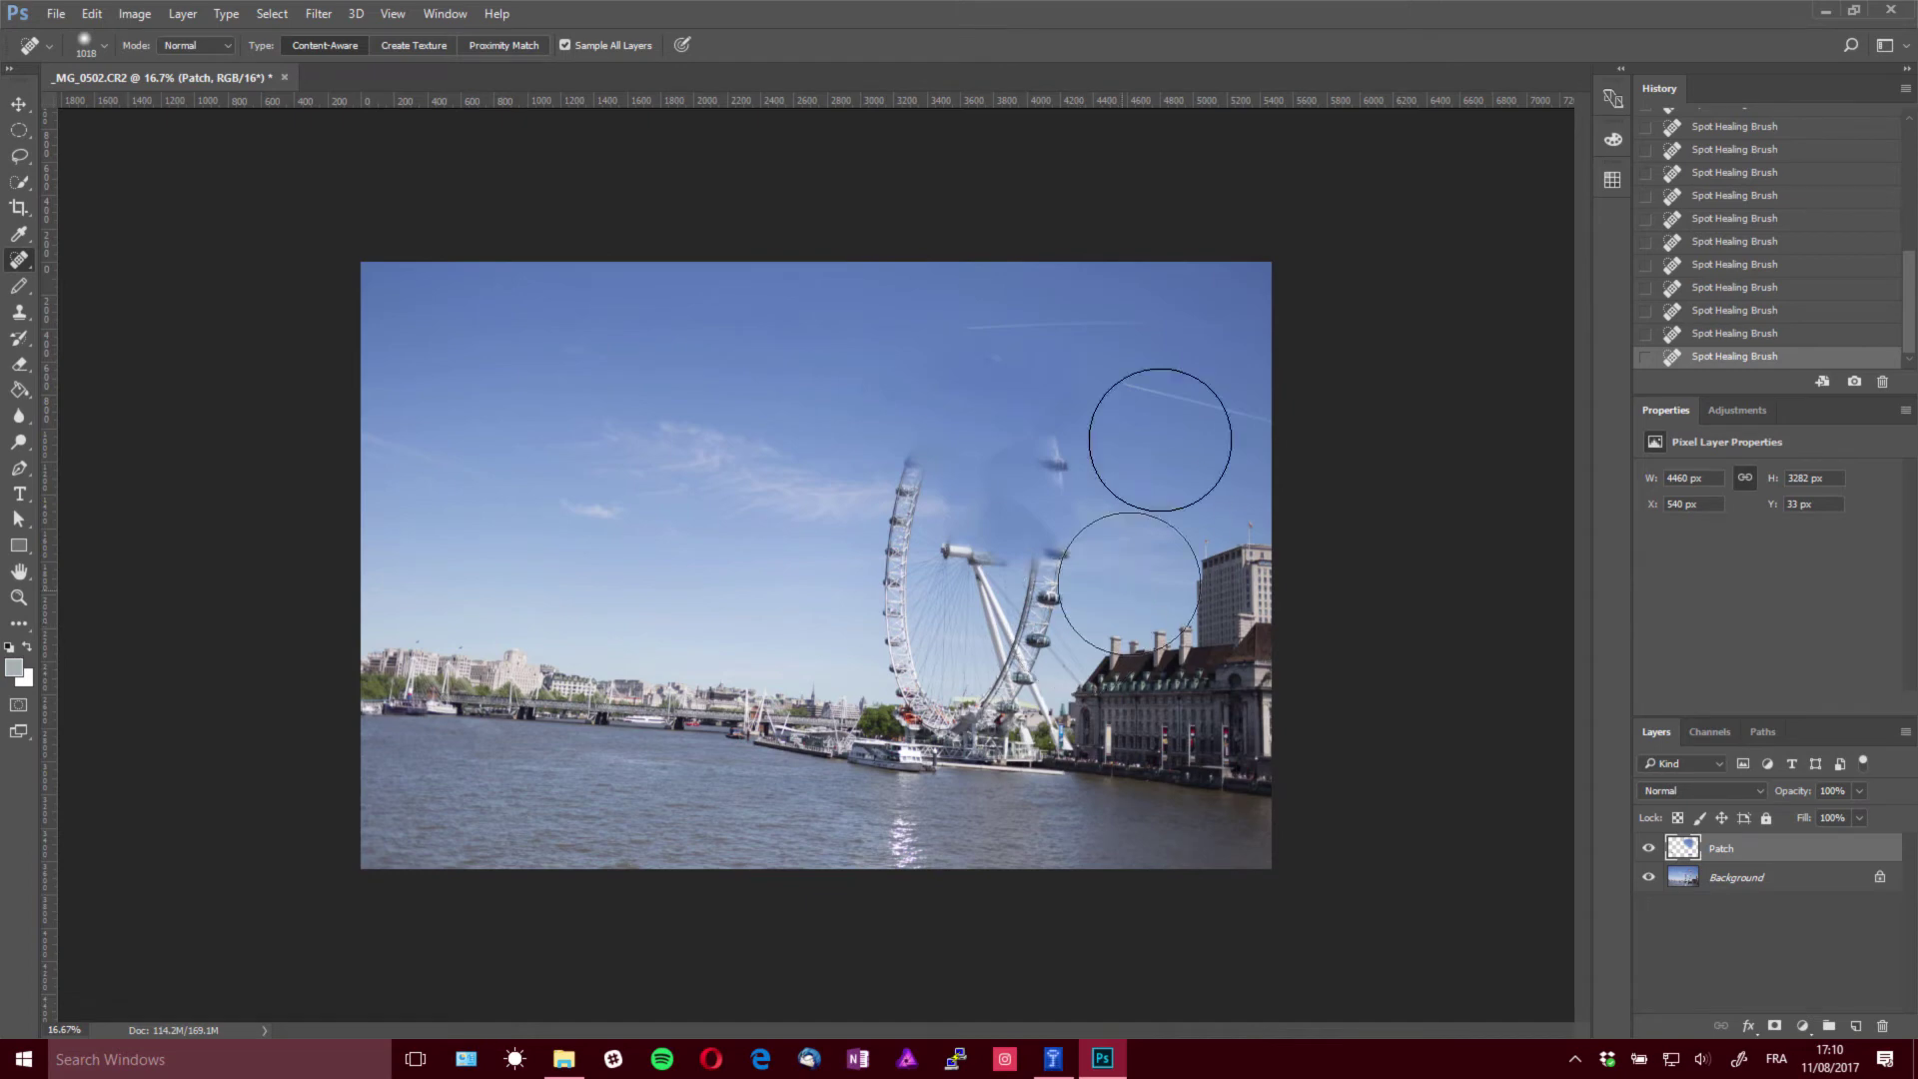
# Undo the healing strokes over the upper part of the Ferris wheel and hide the Patch layer
pyautogui.hotkey('ctrl', 'alt', 'z')
pyautogui.hotkey('ctrl', 'alt', 'z')
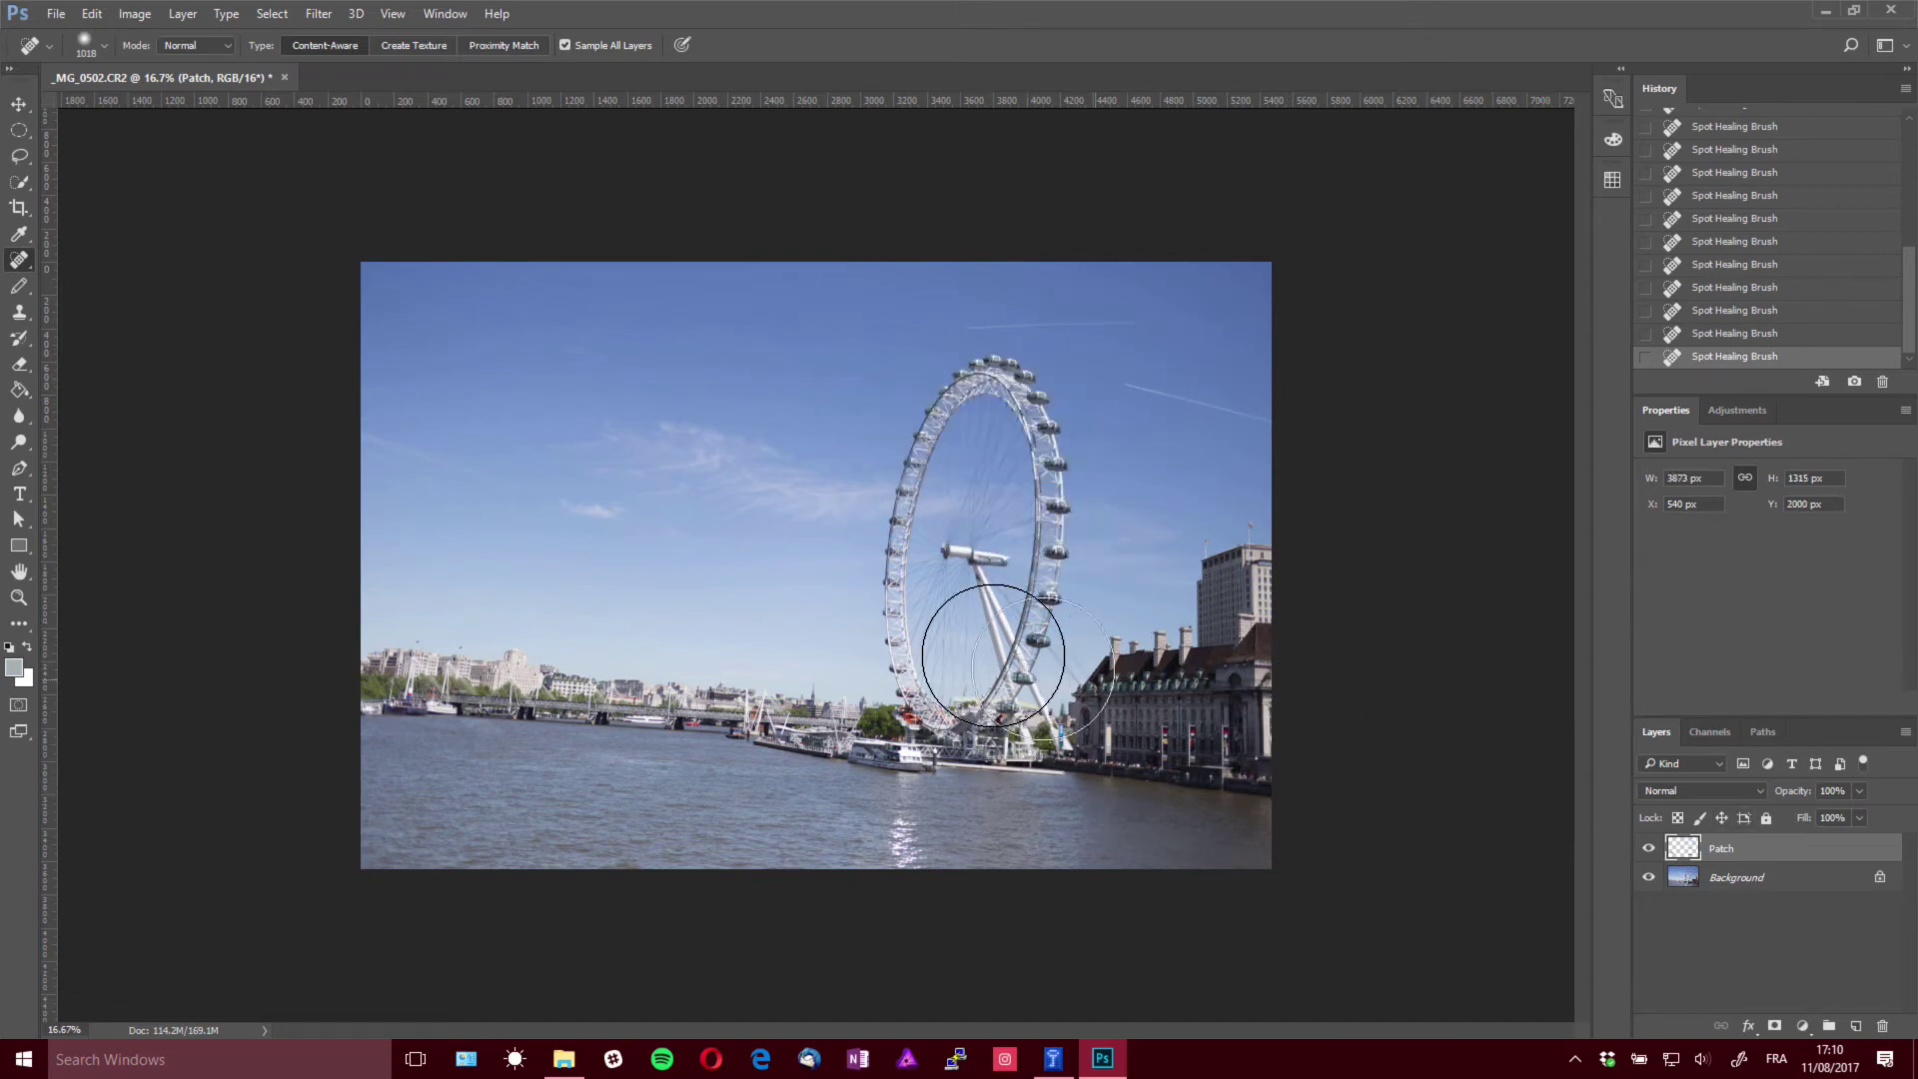
pyautogui.click(1649, 848)
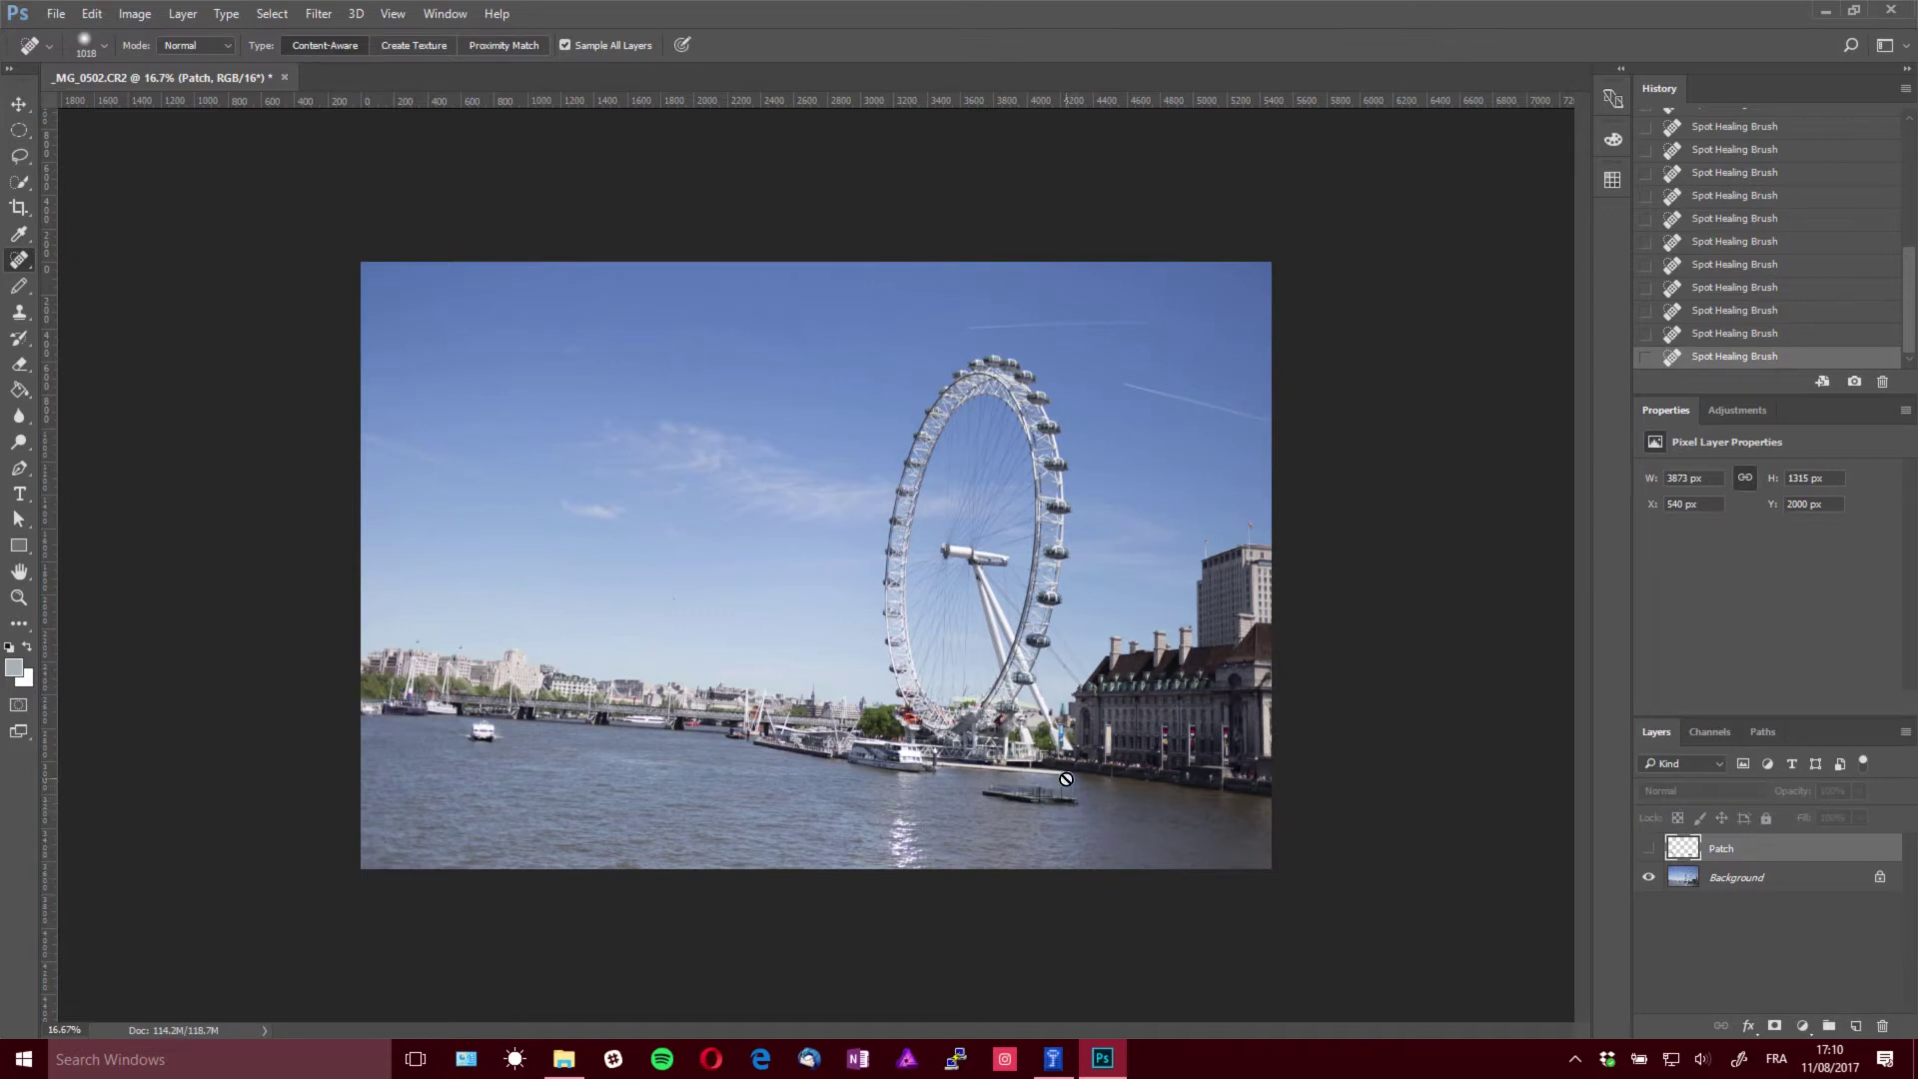
# Add a new layer named "Patch with Stamp" and rename the Patch layer "Patch with Content Aware"
pyautogui.click(1855, 1026)
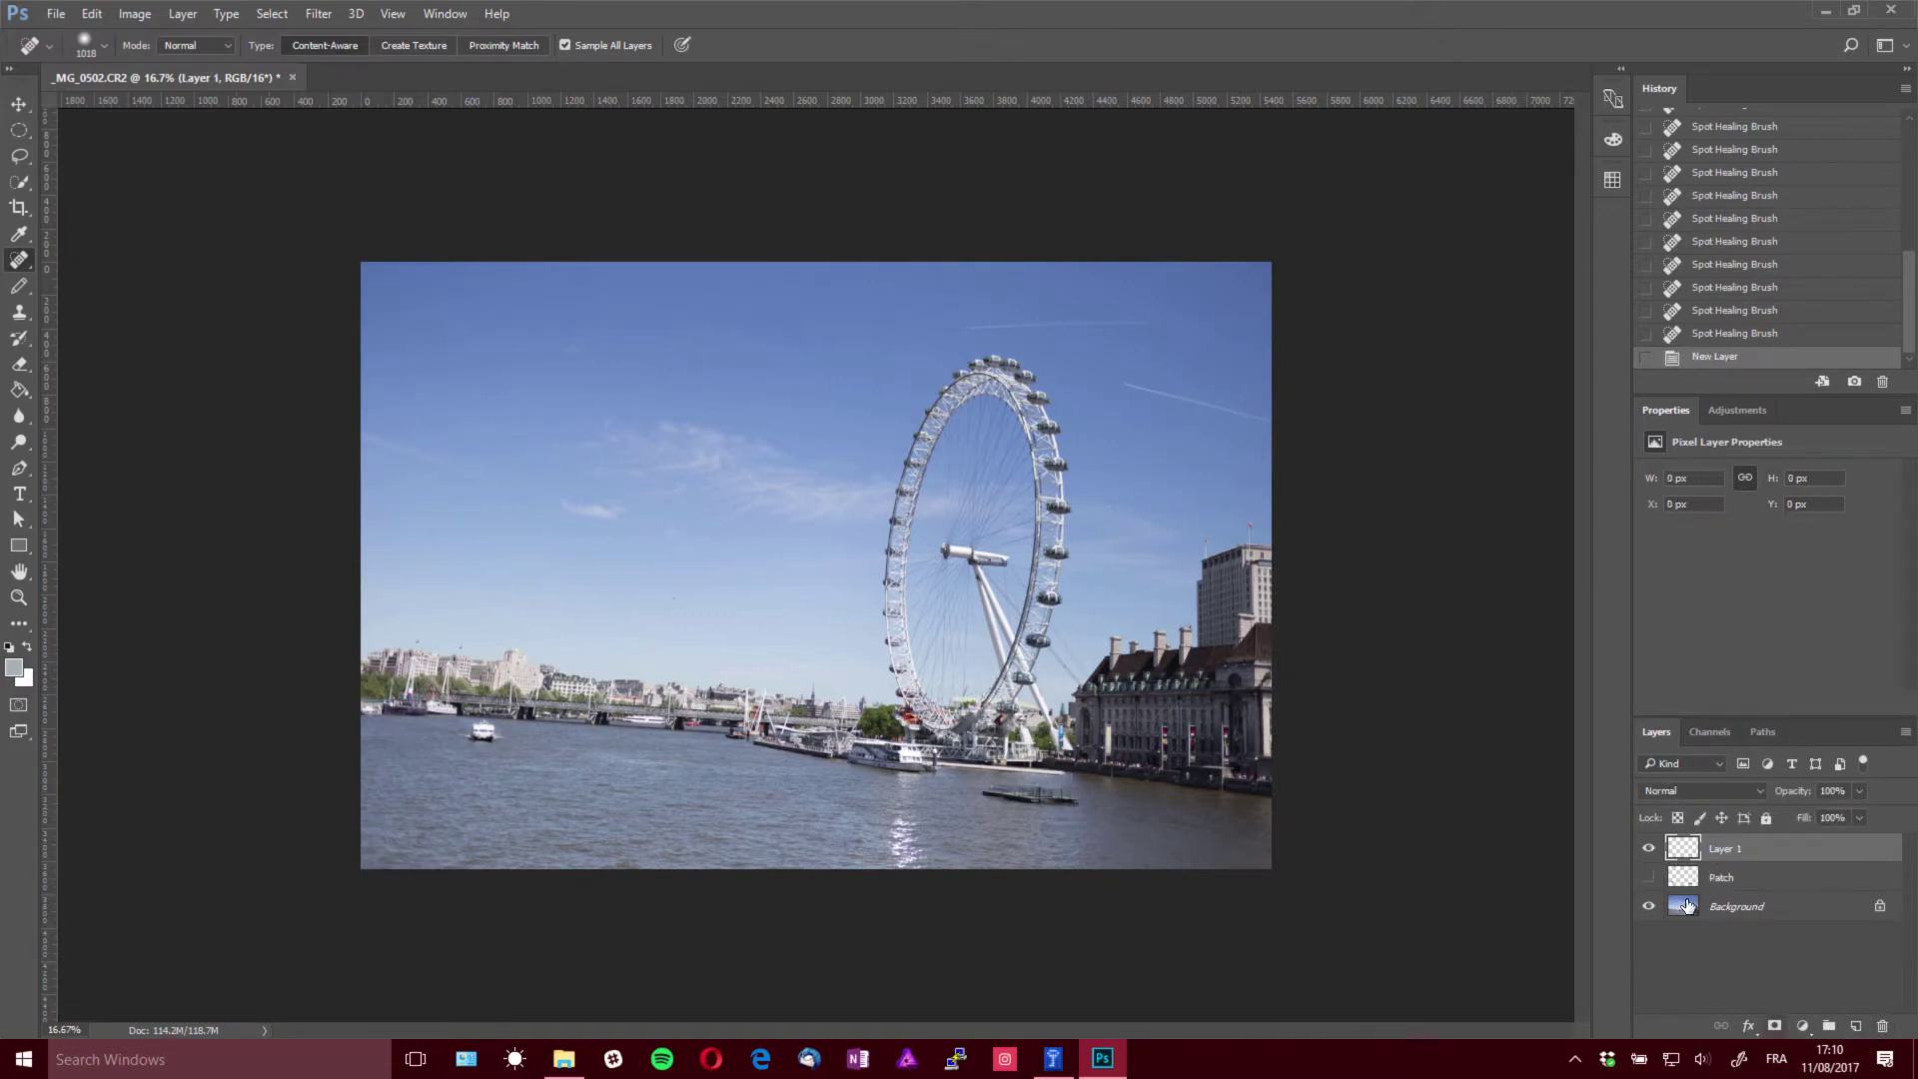
pyautogui.doubleClick(1723, 879)
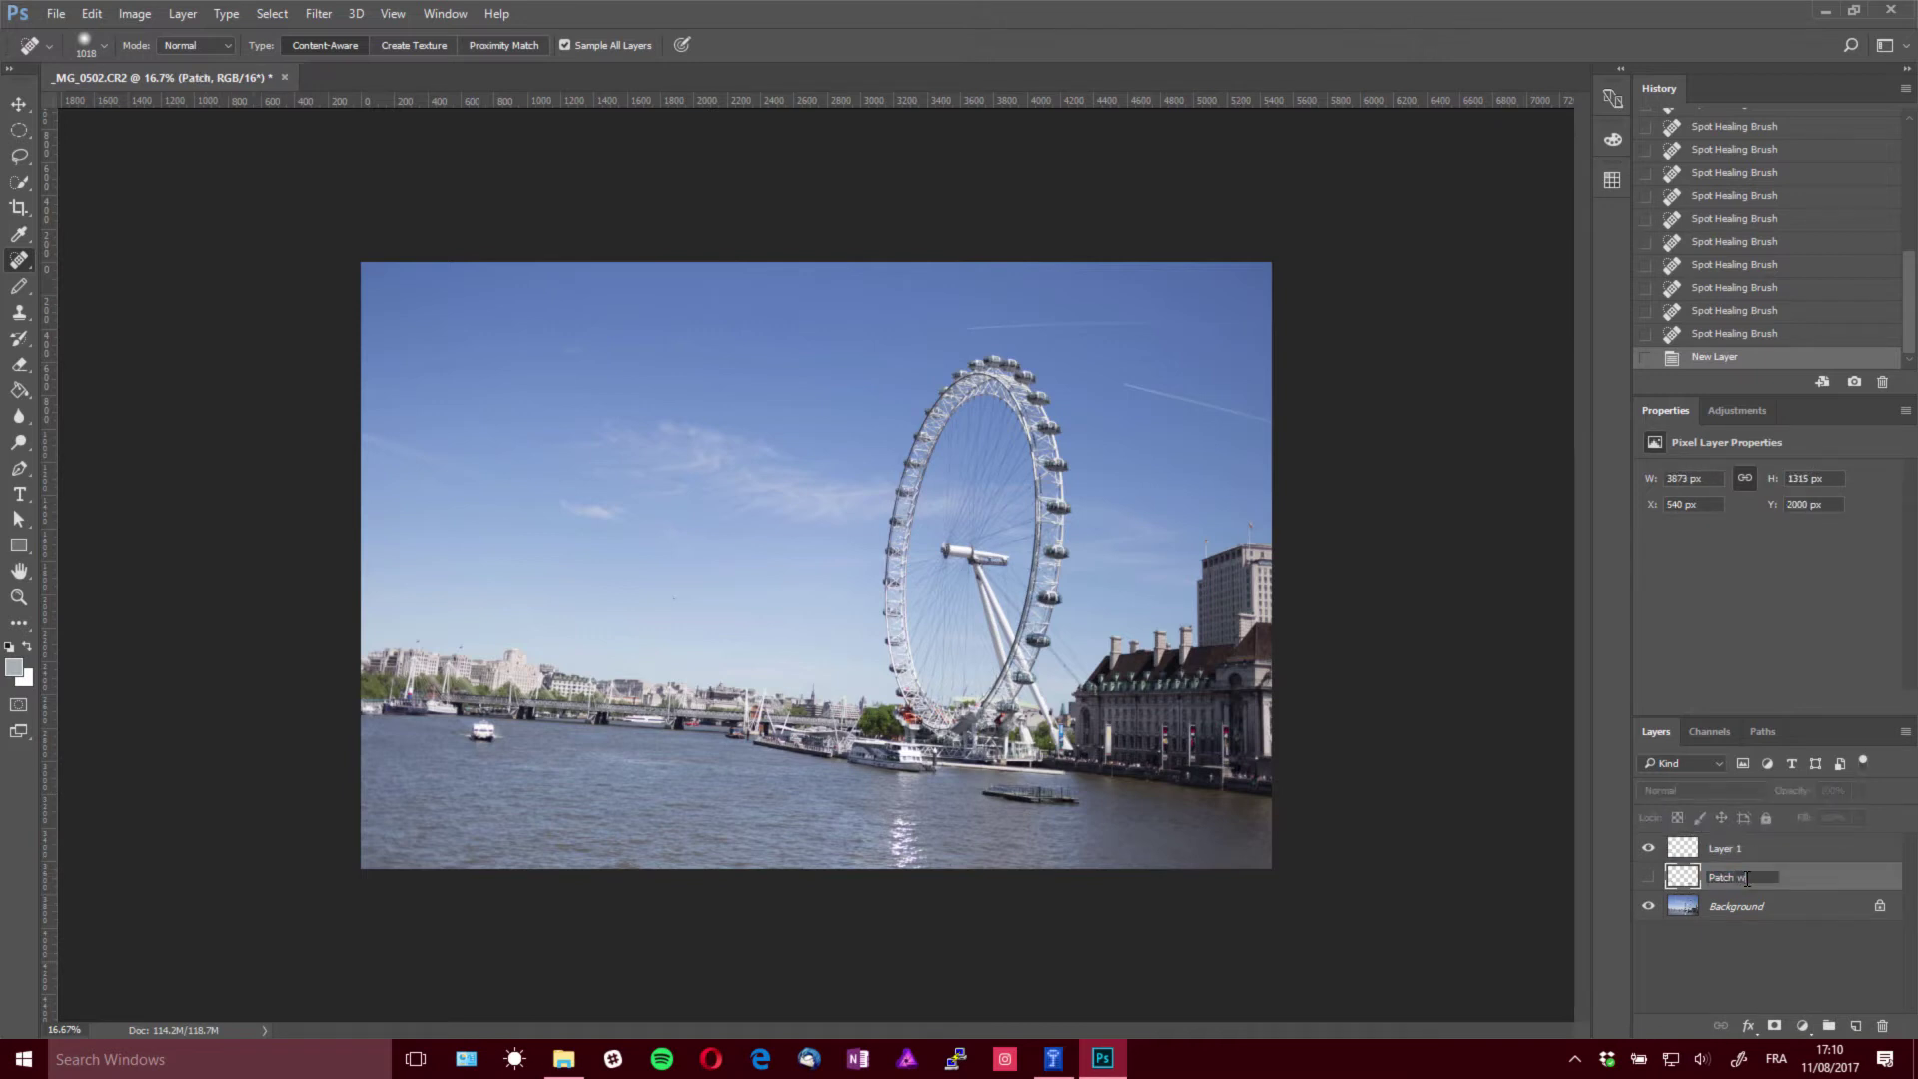
pyautogui.write('Patch with Content Aware')
pyautogui.press('Return')
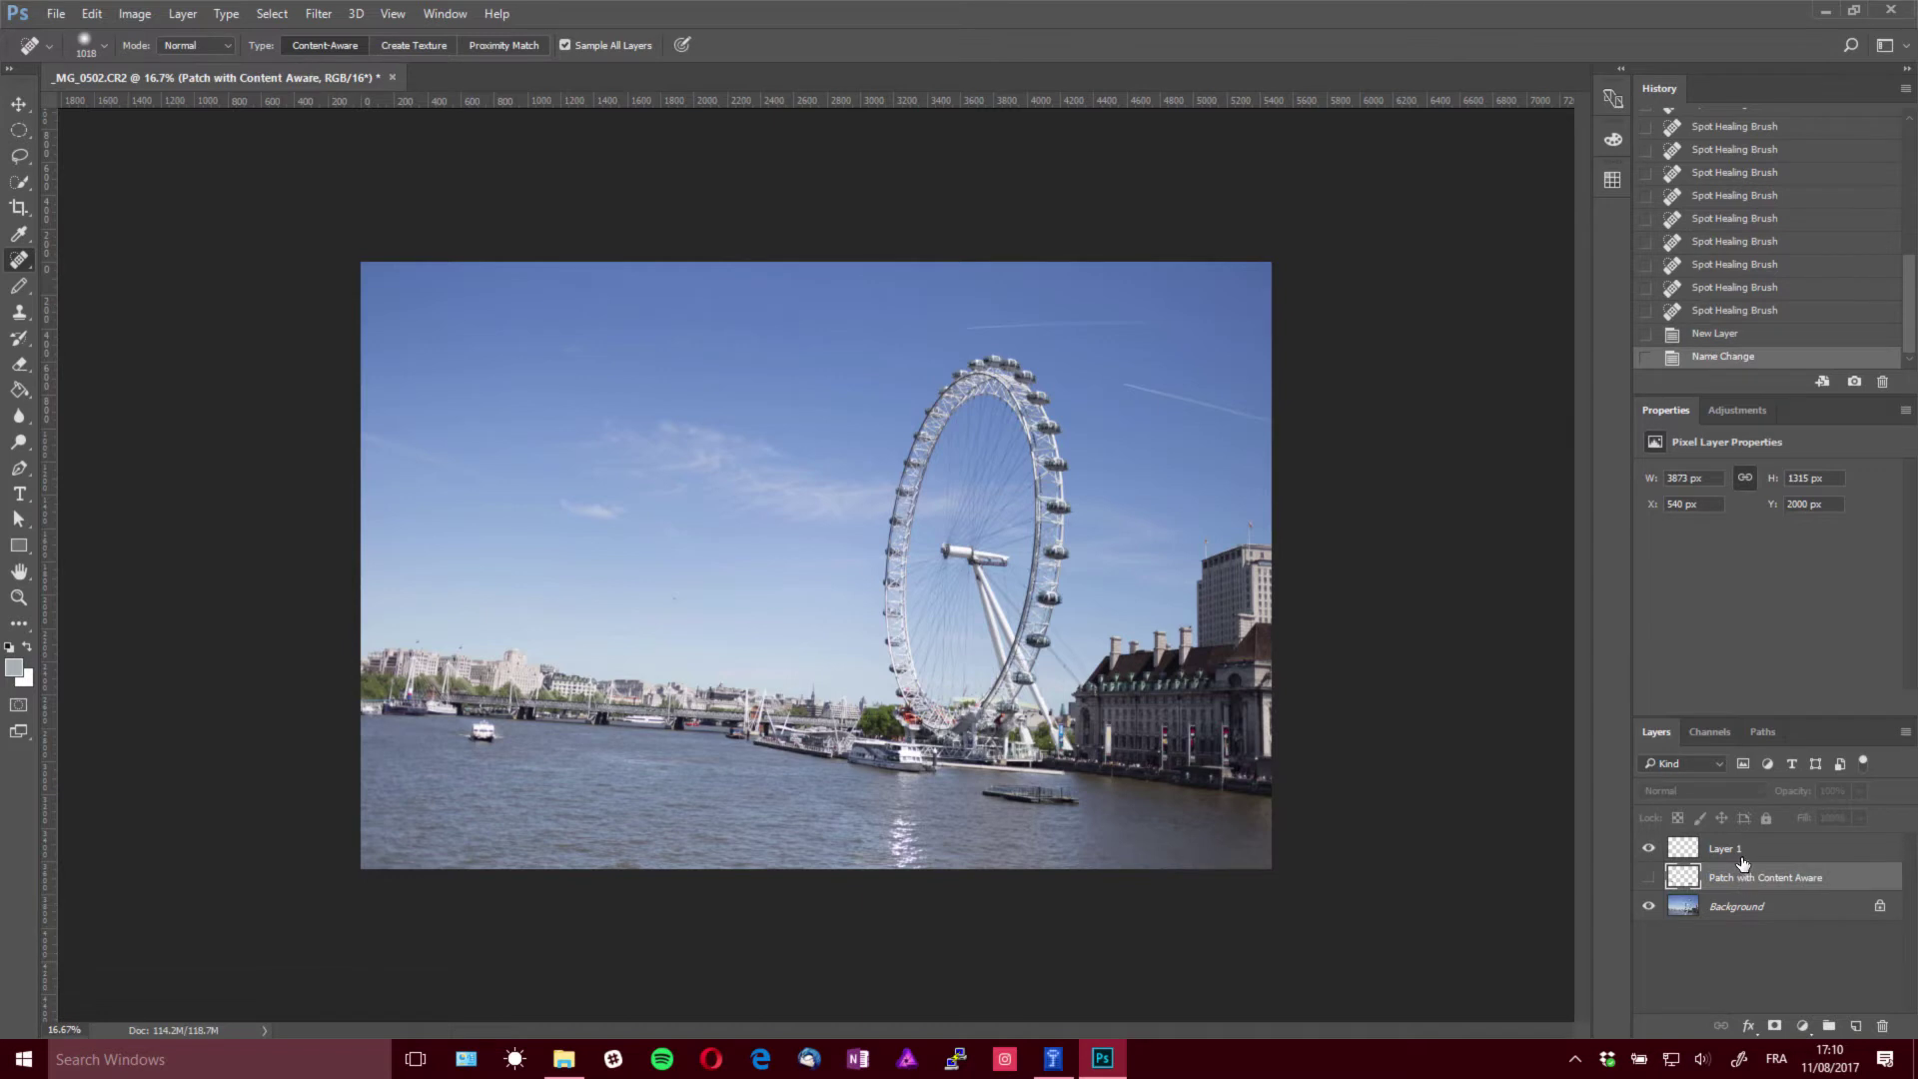
pyautogui.doubleClick(1733, 848)
pyautogui.write('Pat')
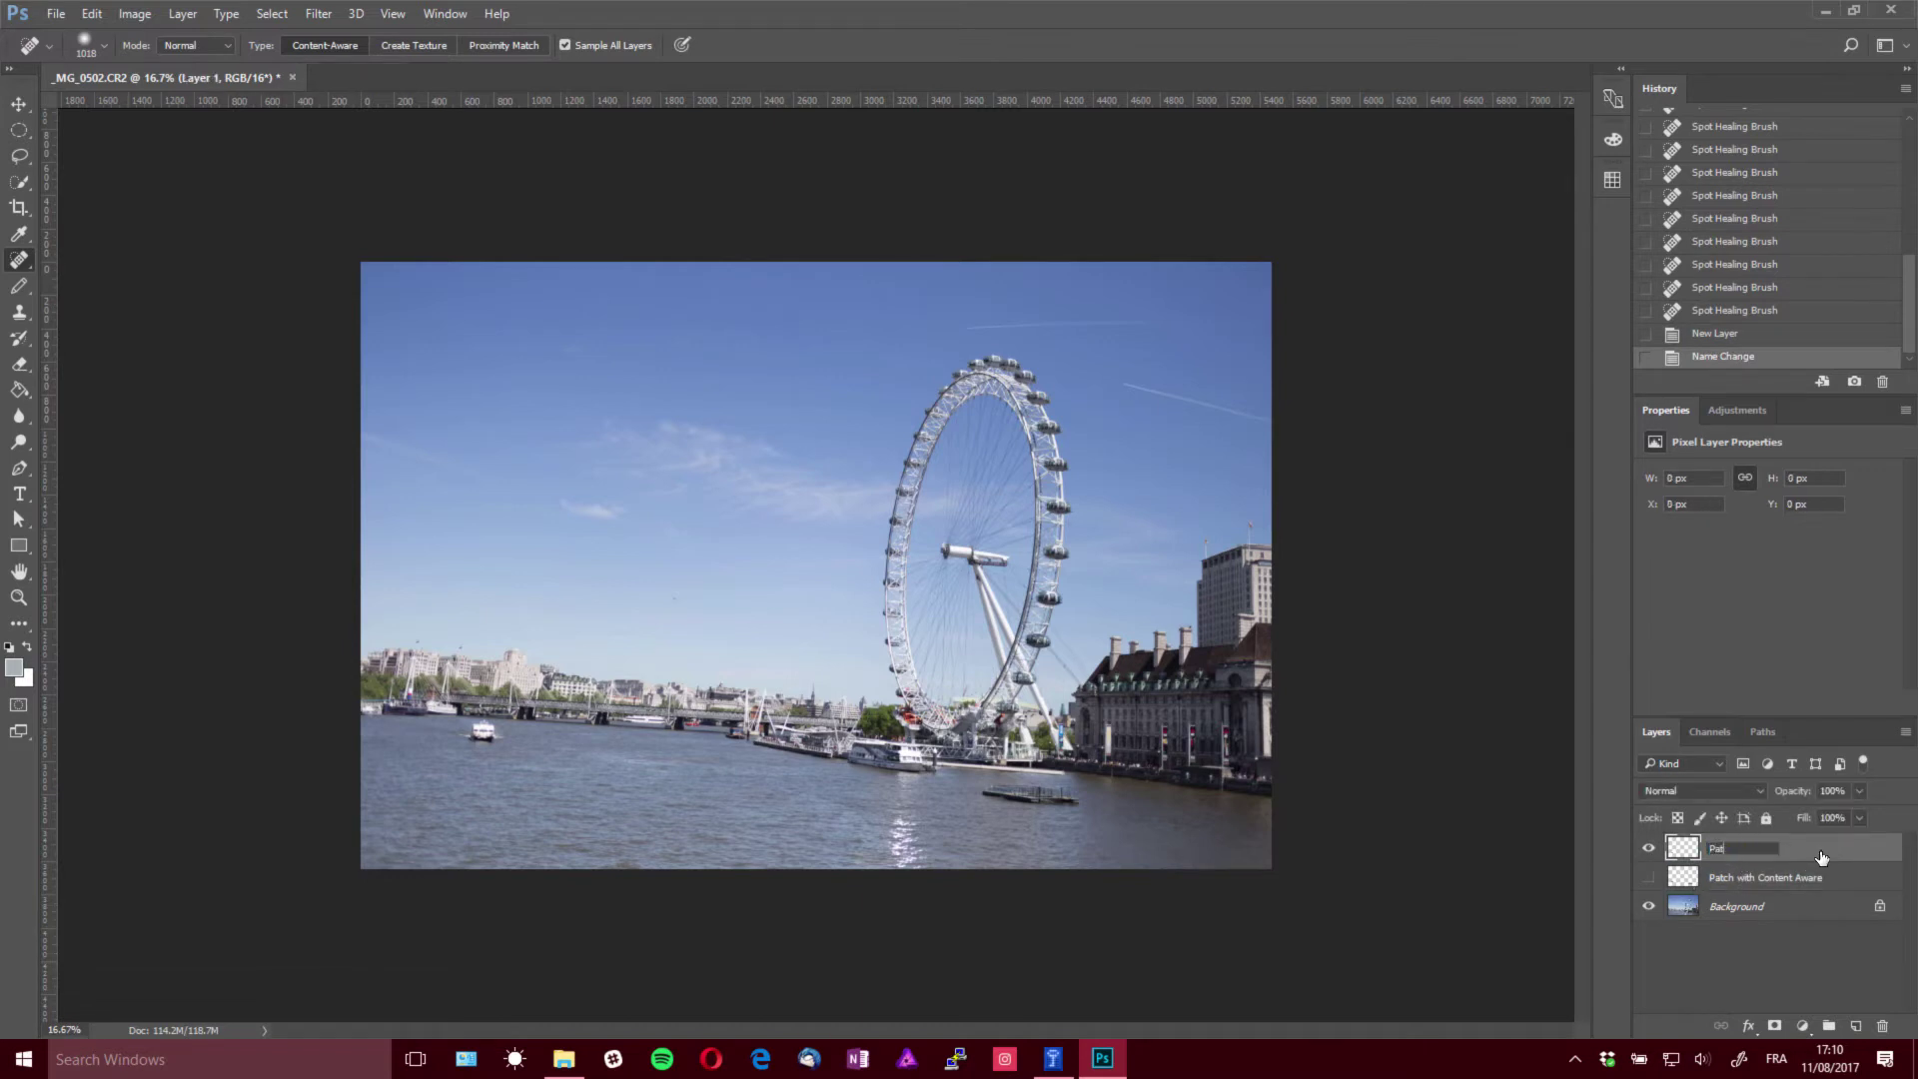
pyautogui.write('ch with Stamp')
pyautogui.press('Return')
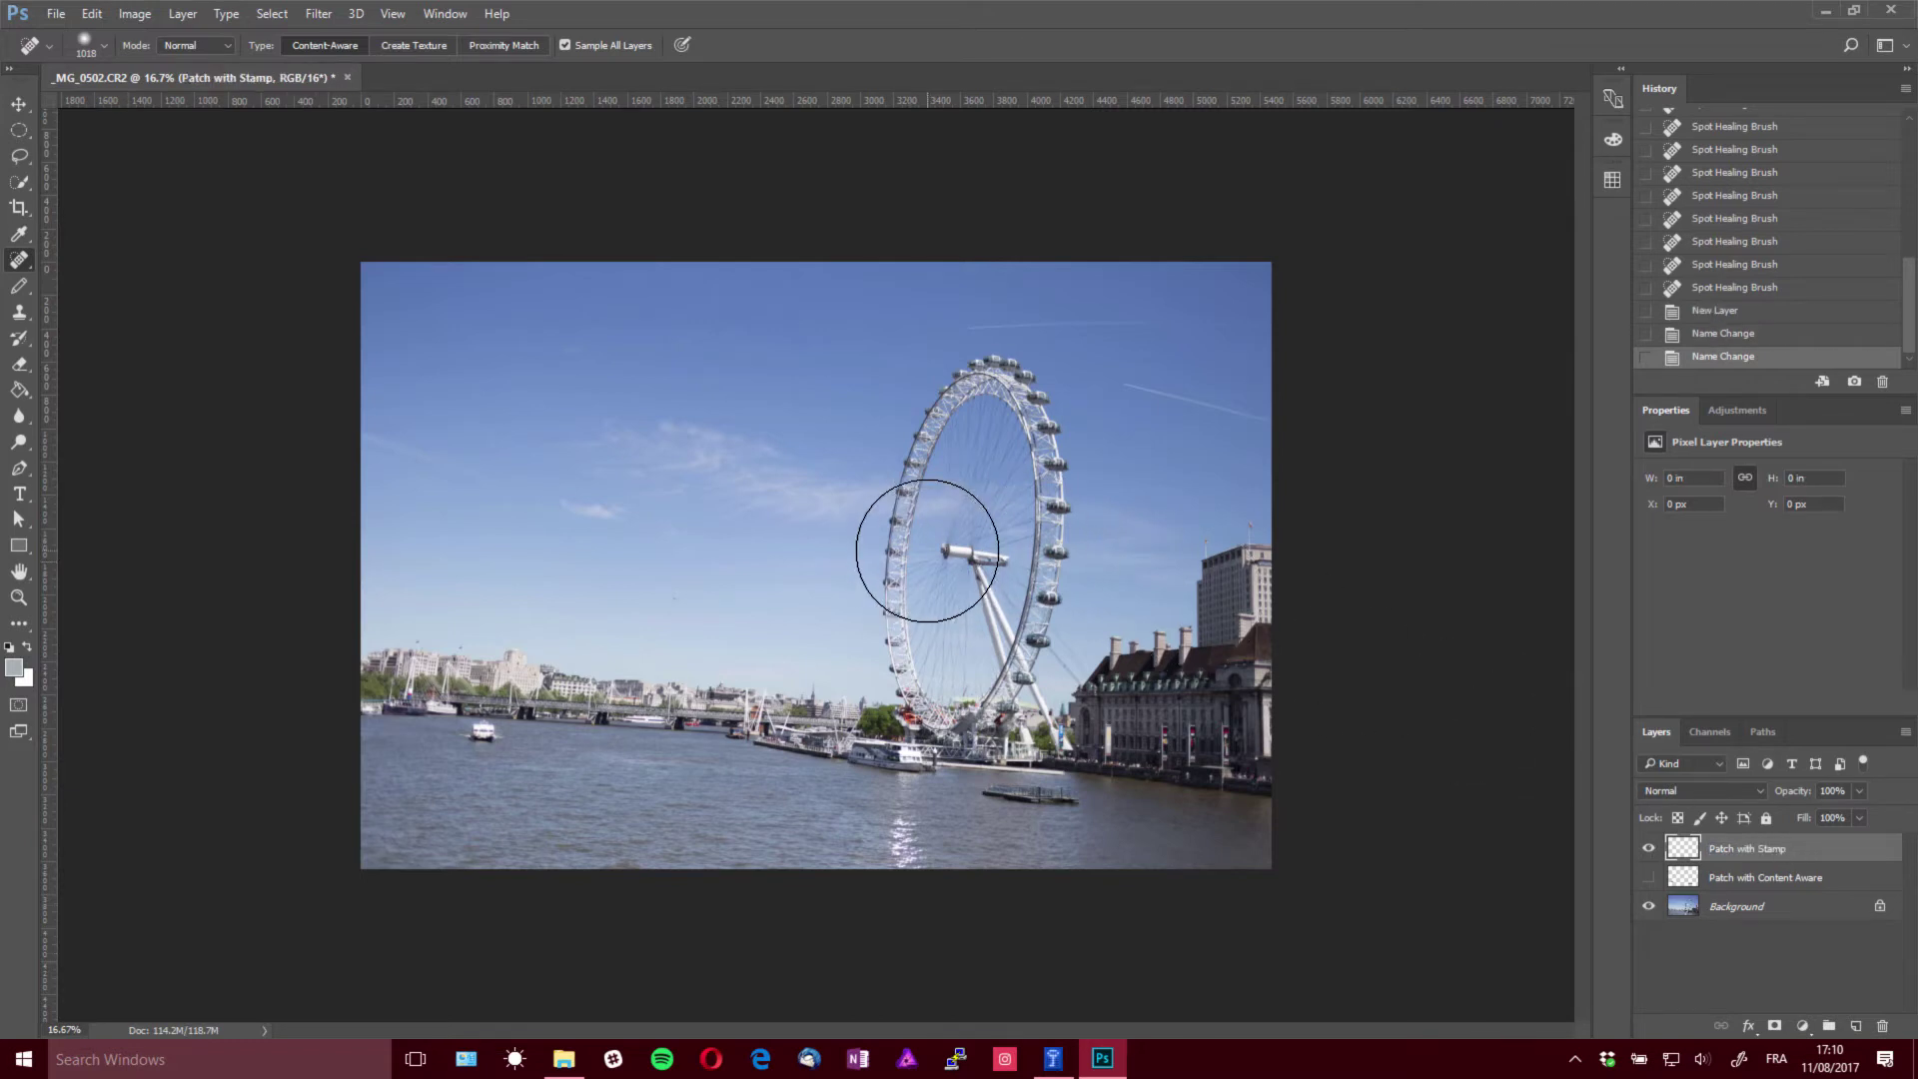
# Remove the bird from the sky with the Clone Stamp, sampling Current & Below on the Patch with Stamp layer
pyautogui.press('z')
pyautogui.moveTo(664, 608); pyautogui.dragTo(827, 519)
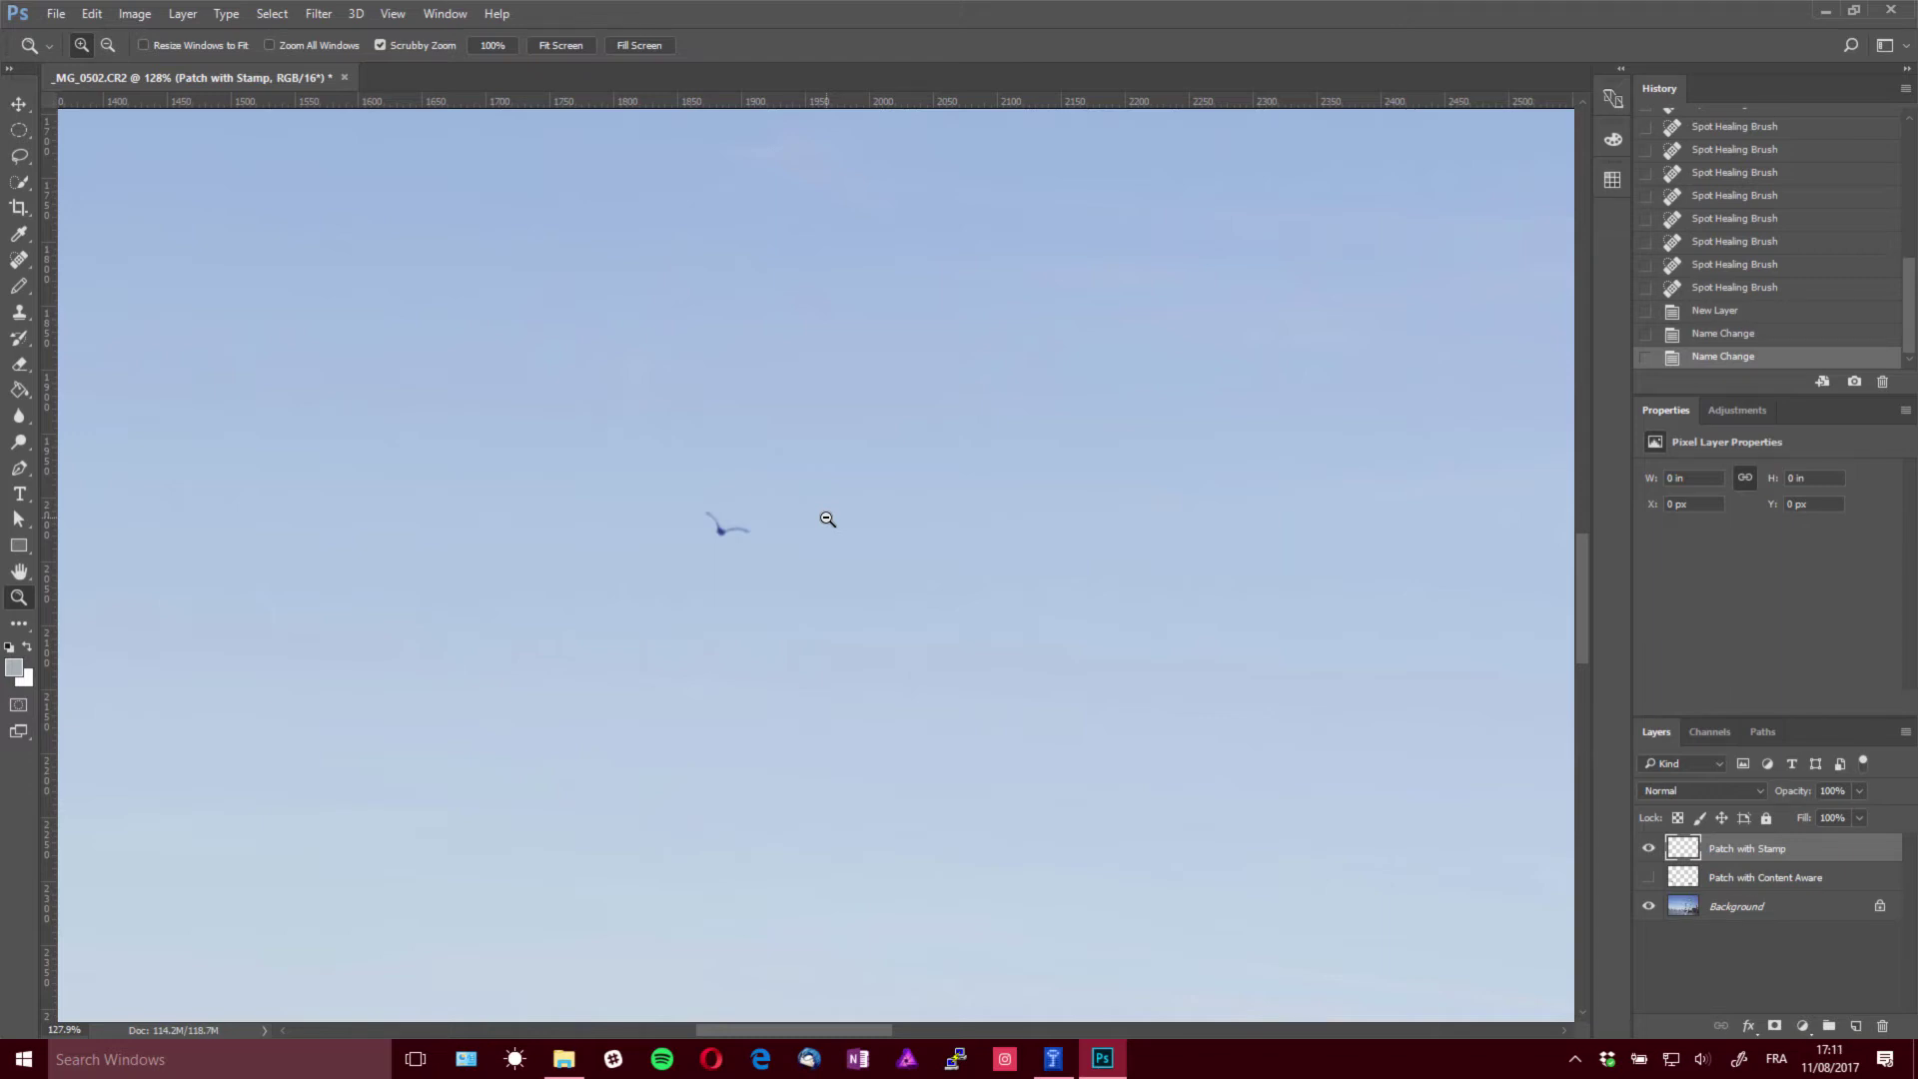
pyautogui.press('s')
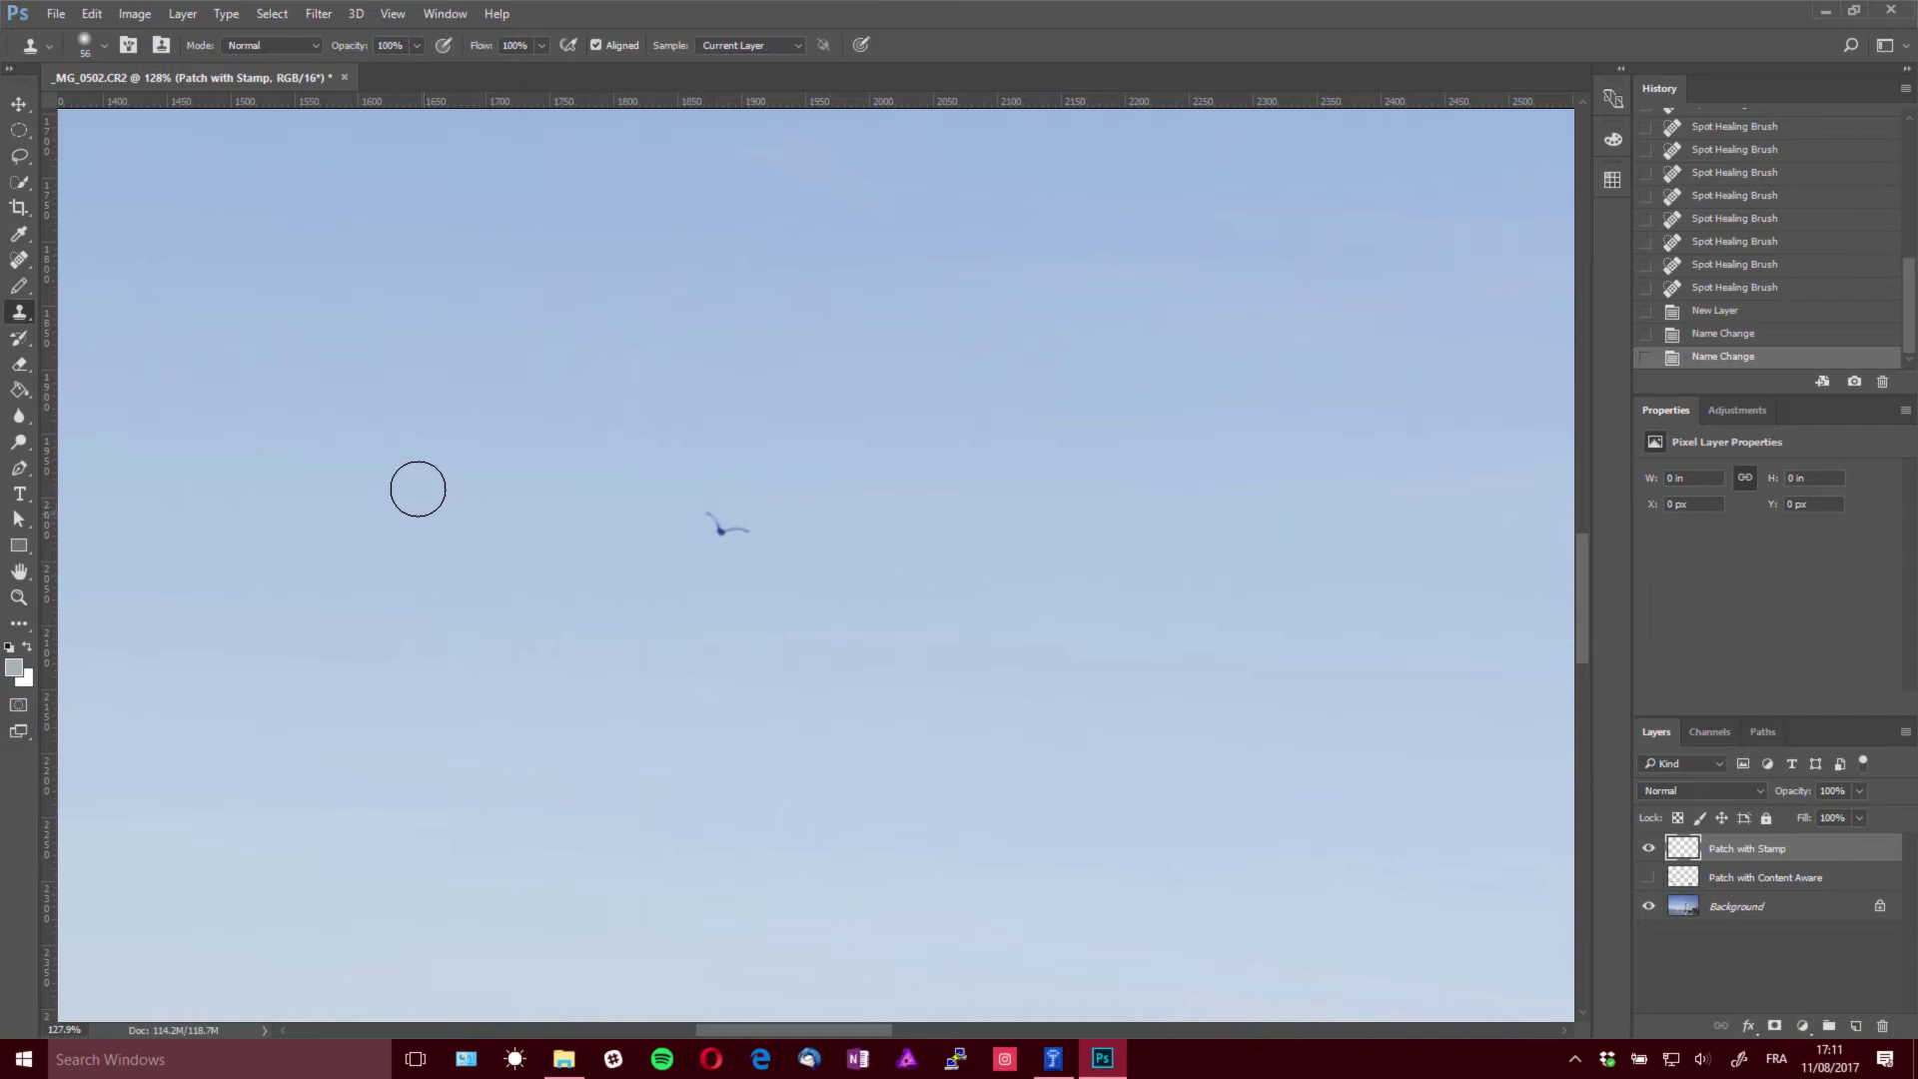
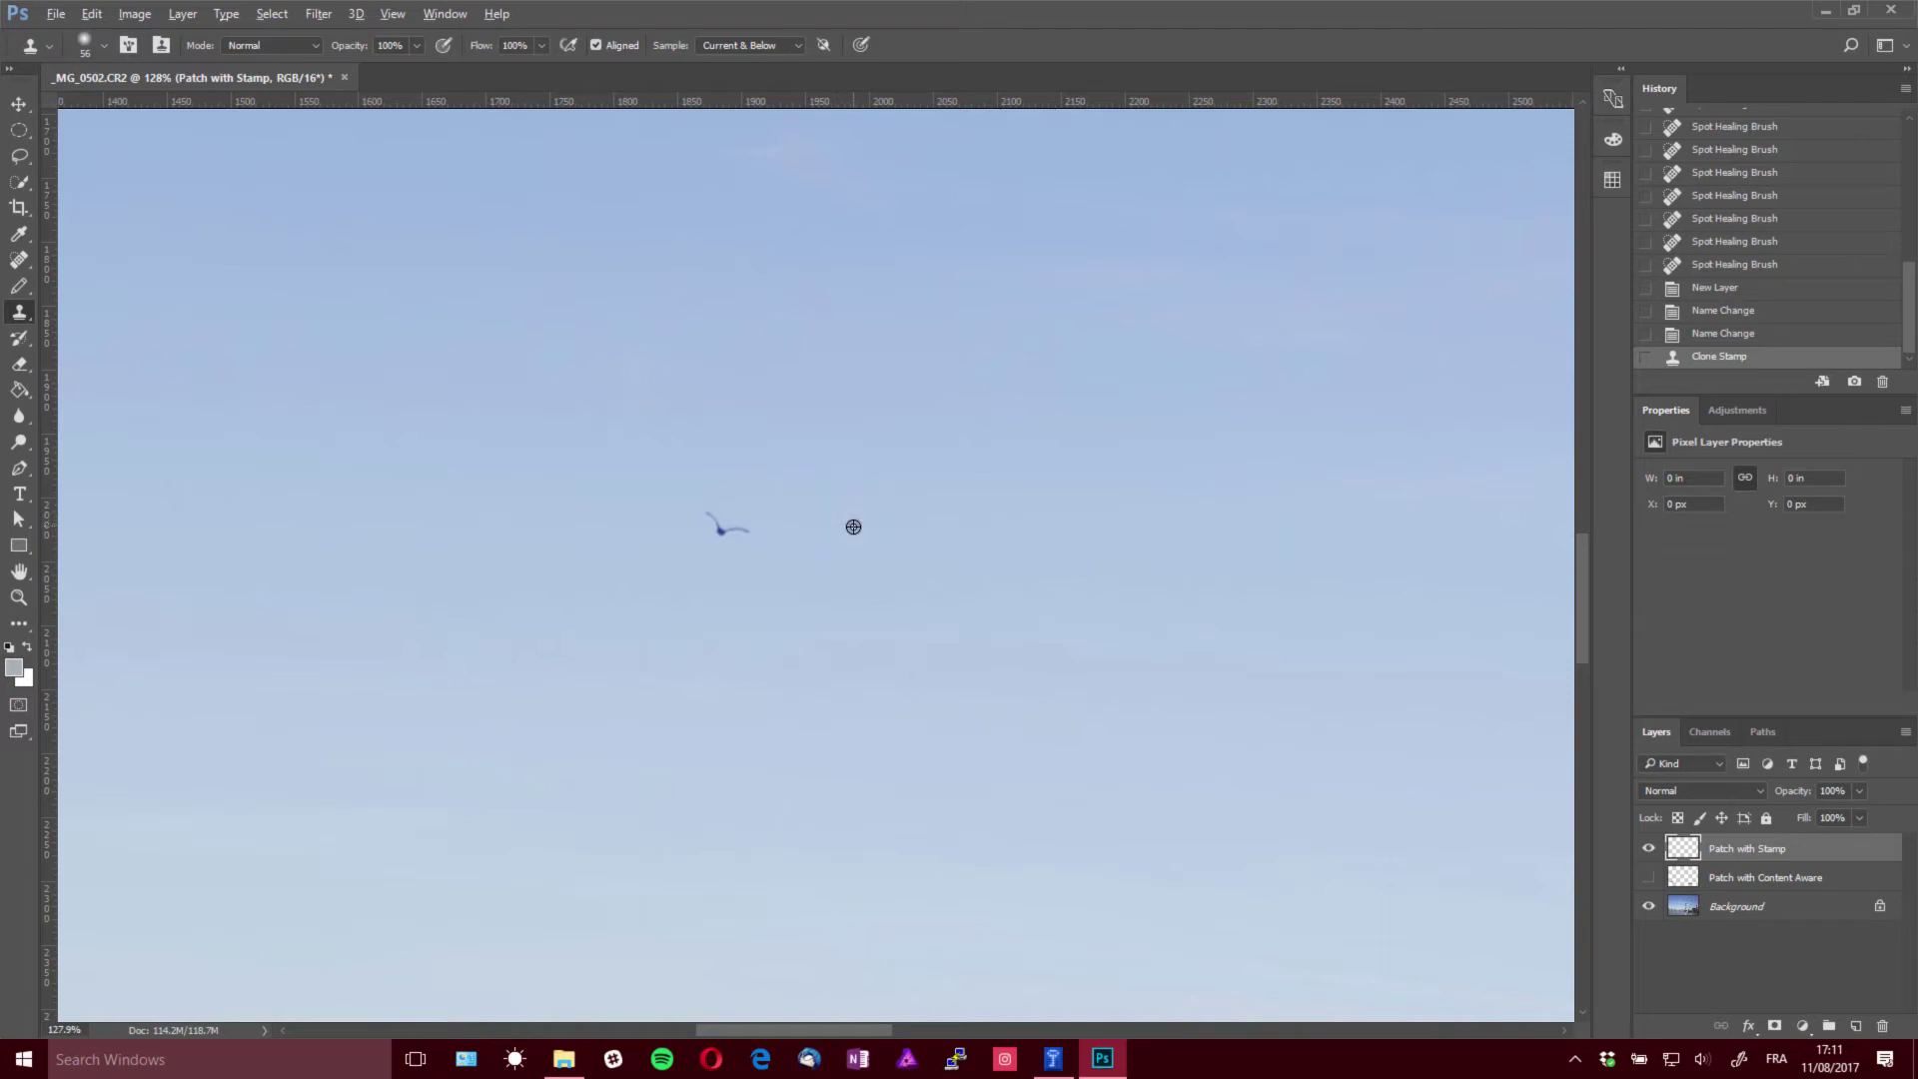
pyautogui.keyDown('alt'); pyautogui.click(849, 542); pyautogui.keyUp('alt')
pyautogui.moveTo(699, 496)
pyautogui.mouseDown()
pyautogui.moveTo(688, 543)
pyautogui.moveTo(748, 550)
pyautogui.moveTo(771, 512)
pyautogui.moveTo(716, 504)
pyautogui.moveTo(723, 532)
pyautogui.moveTo(739, 531)
pyautogui.moveTo(704, 509)
pyautogui.moveTo(760, 530)
pyautogui.moveTo(685, 552)
pyautogui.mouseUp()
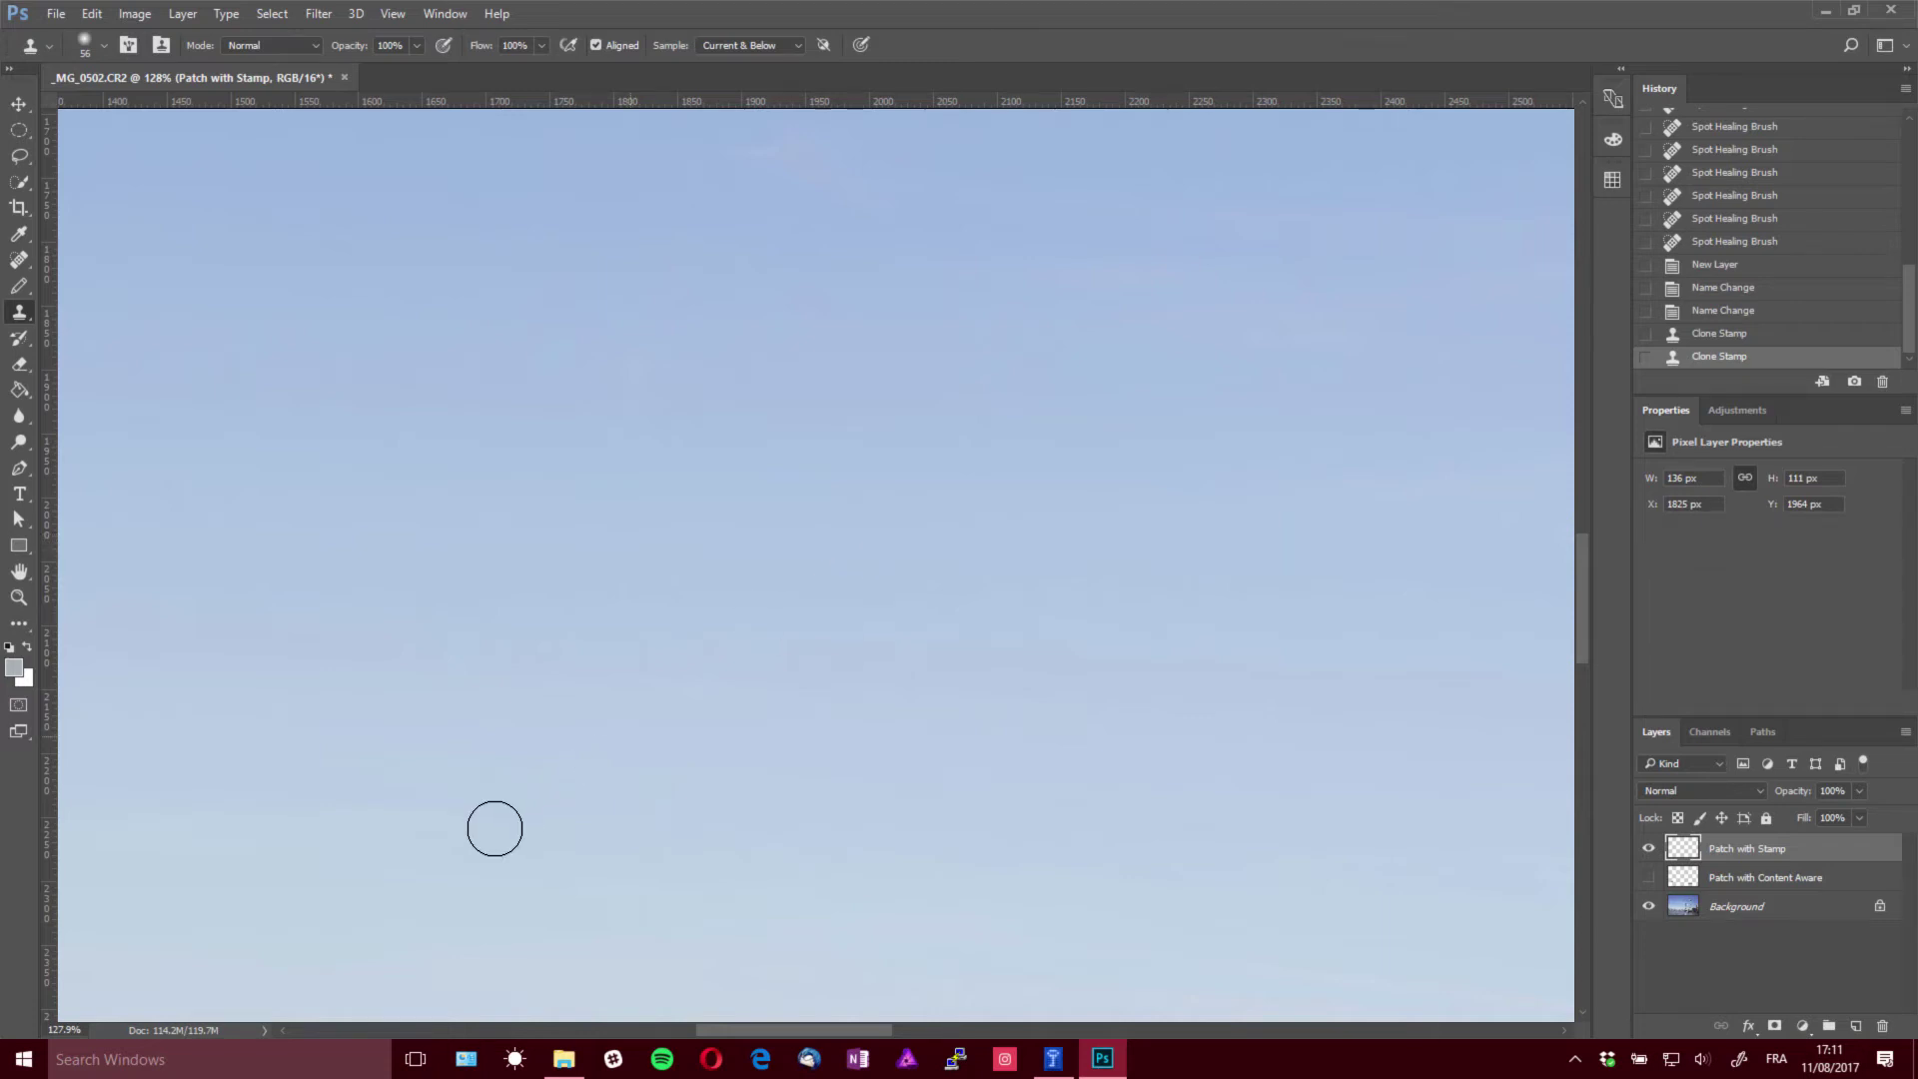
# Clone open water over the white boat and its wake in front of the bridge
pyautogui.scroll(-5, 500, 774)
pyautogui.scroll(-8, 522, 768)
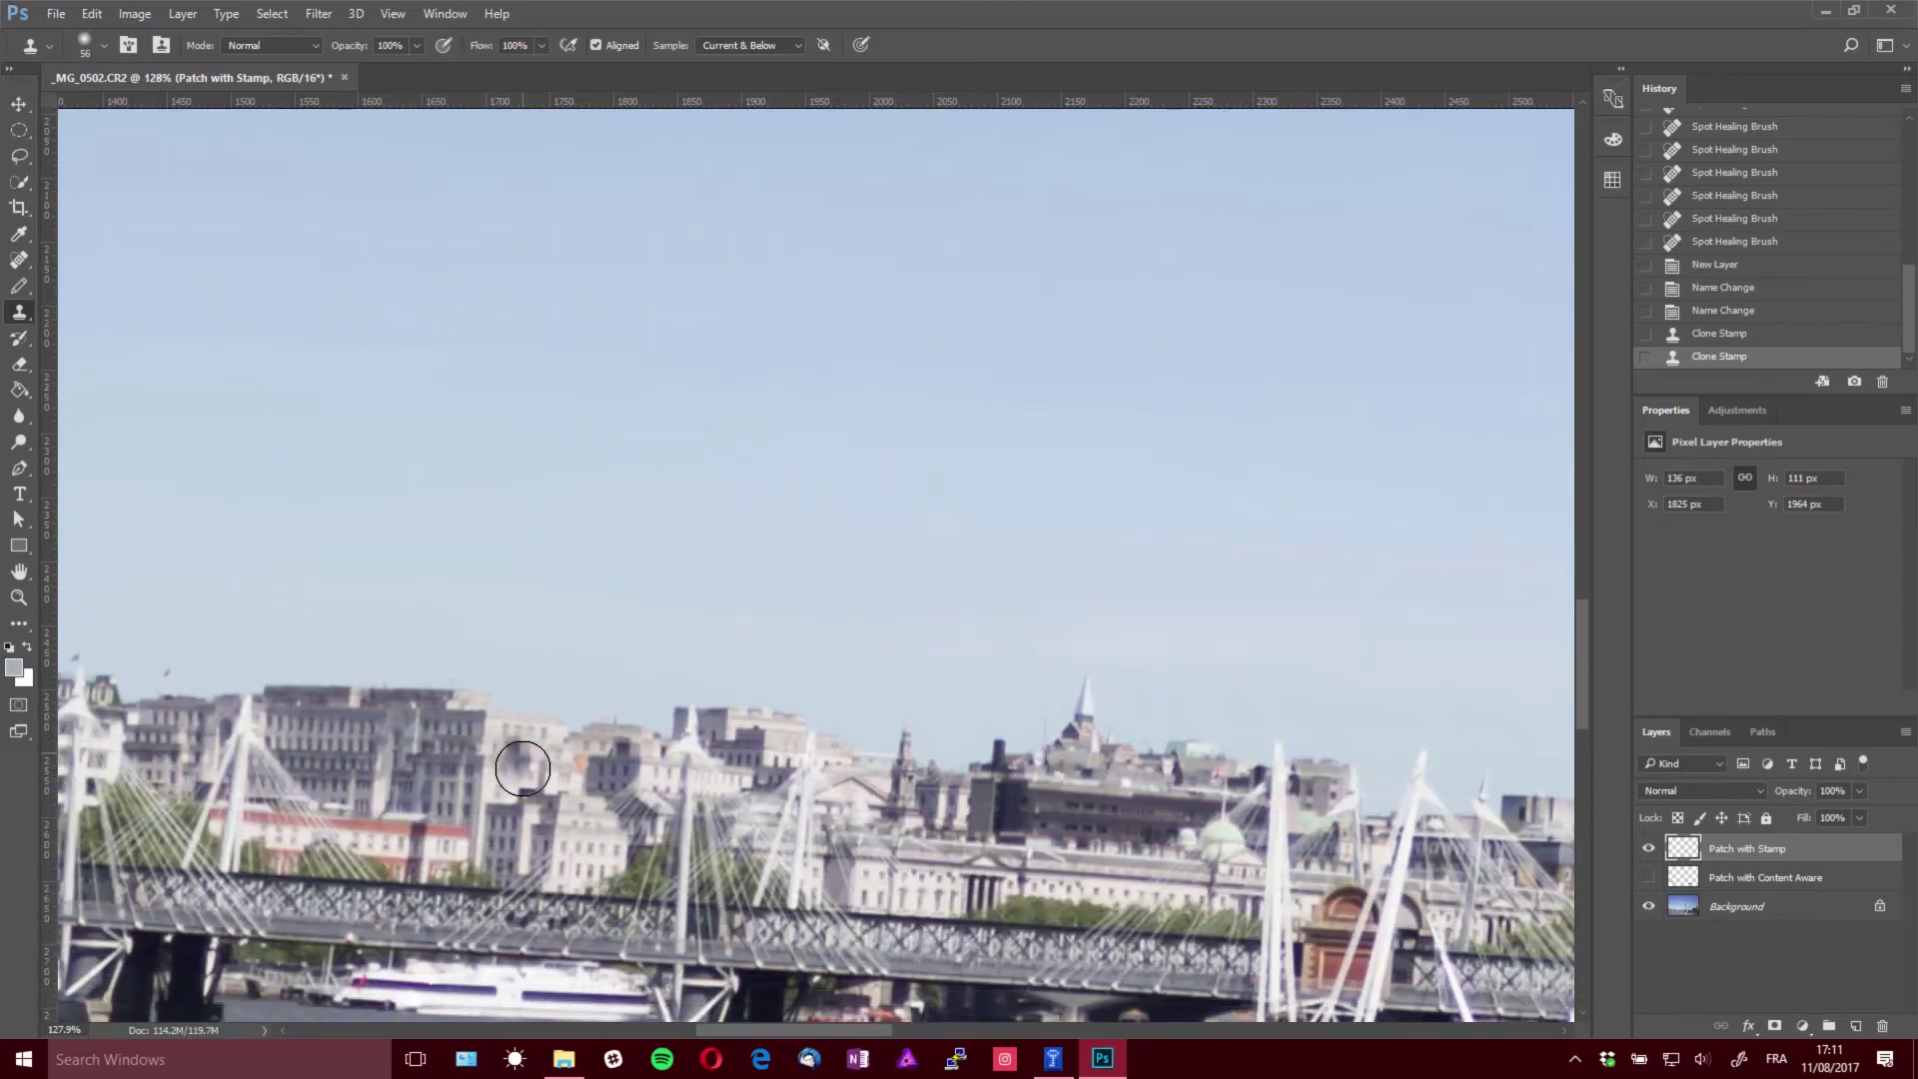
pyautogui.scroll(-6, 522, 768)
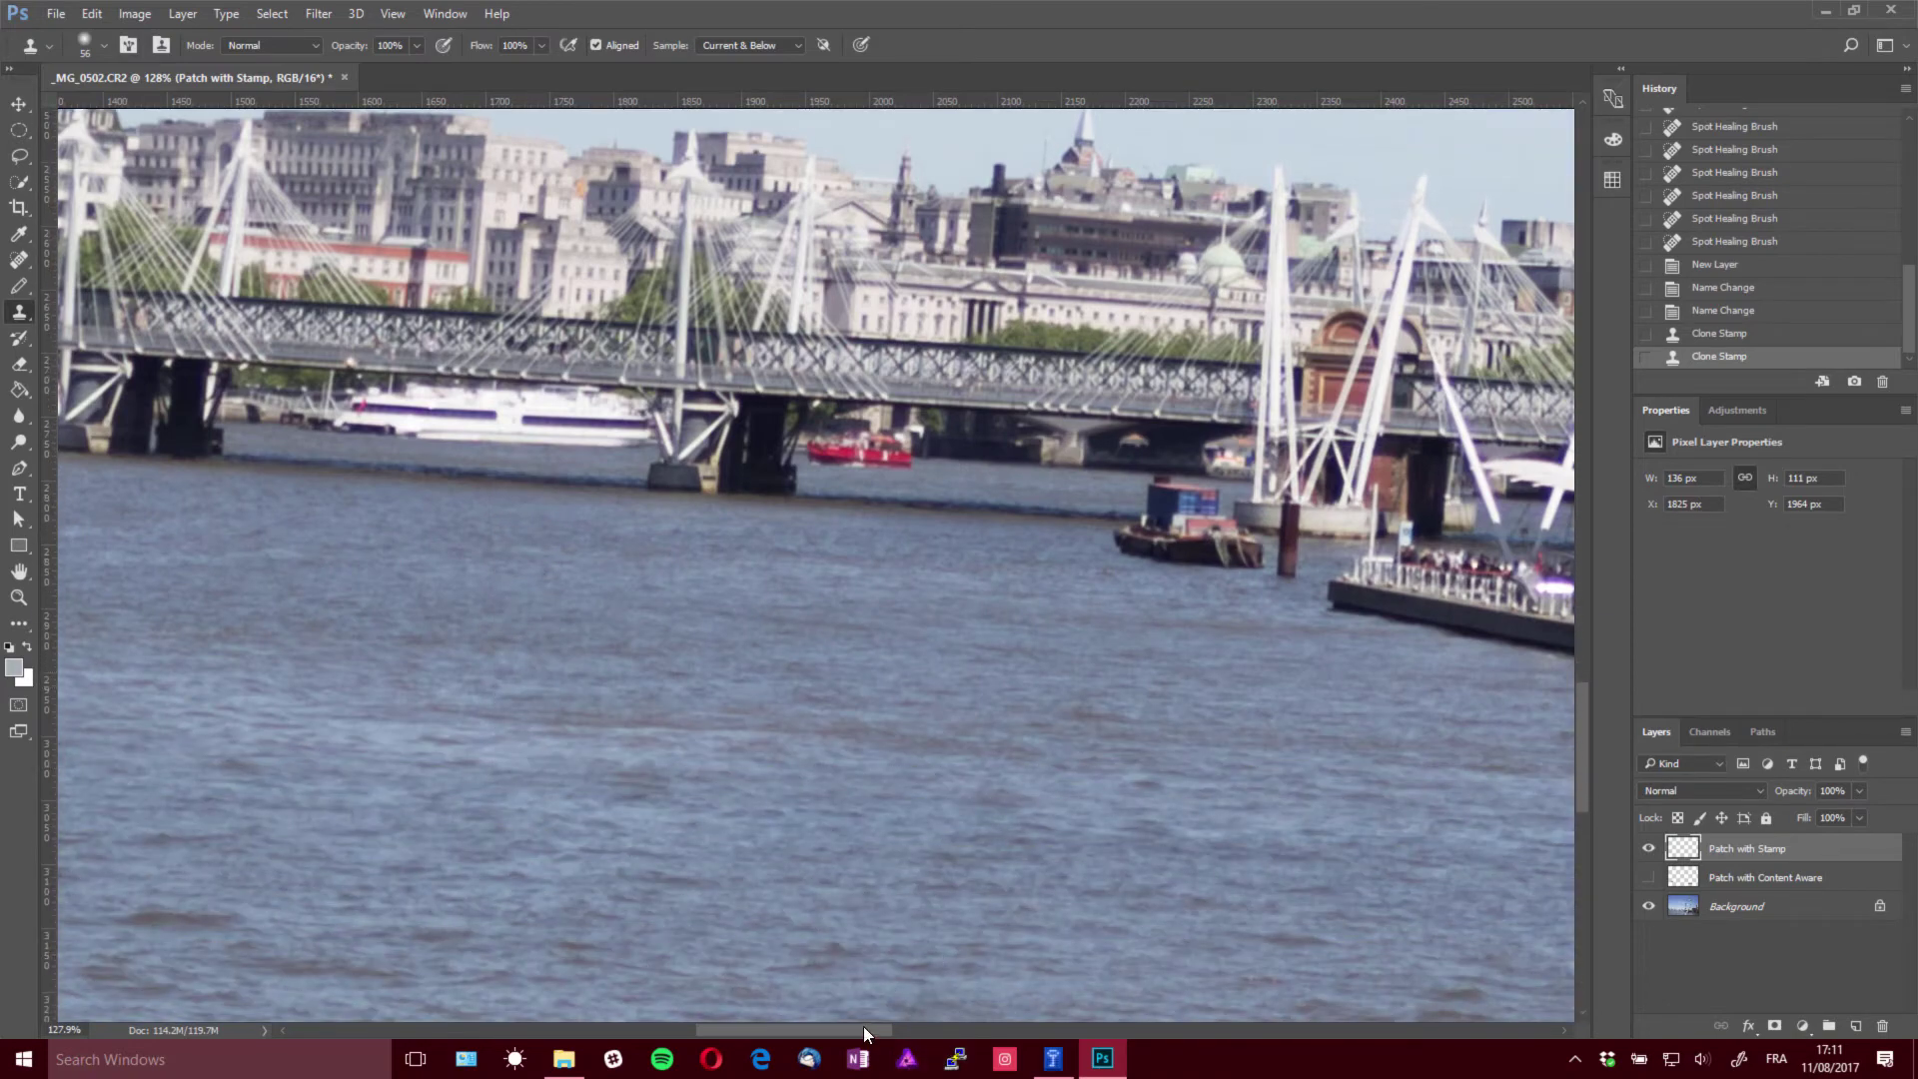
pyautogui.moveTo(863, 1027); pyautogui.dragTo(680, 1004)
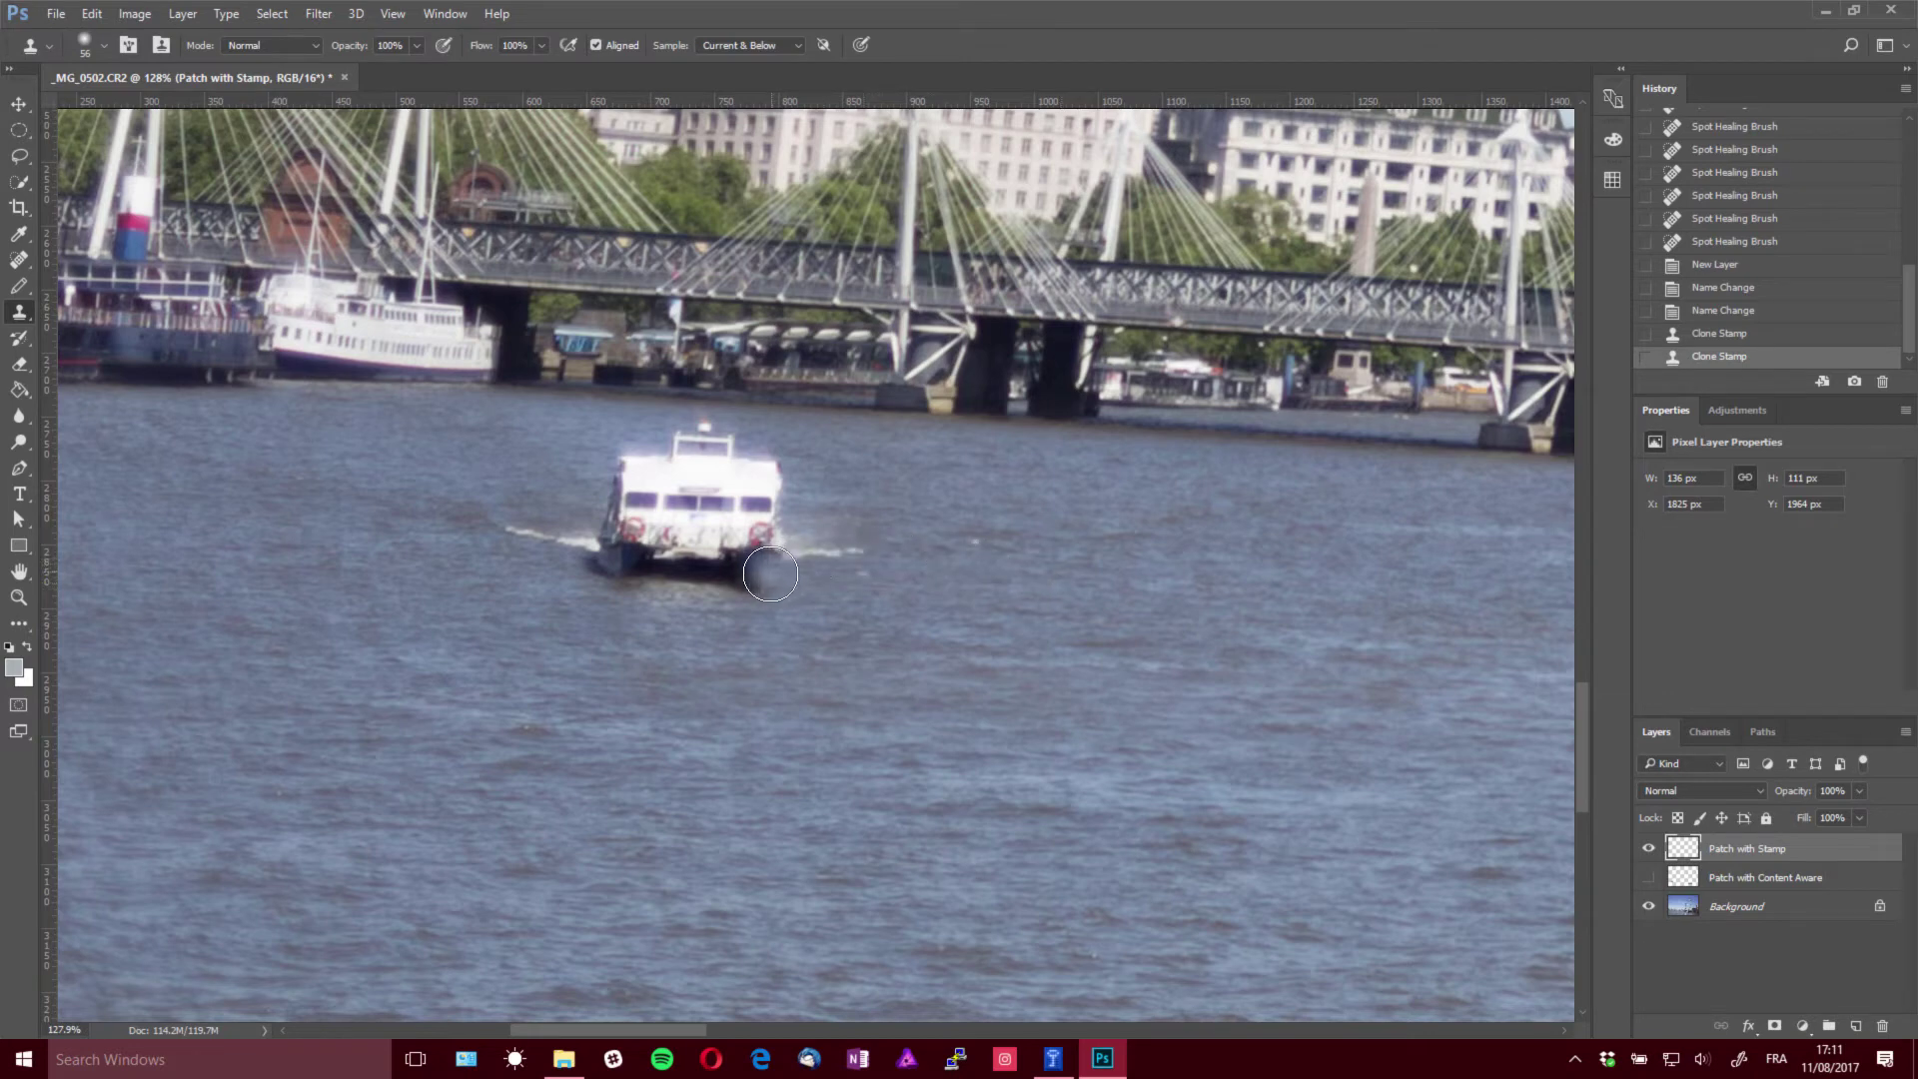
pyautogui.moveTo(768, 577)
pyautogui.mouseDown()
pyautogui.moveTo(657, 573)
pyautogui.moveTo(859, 555)
pyautogui.moveTo(848, 536)
pyautogui.moveTo(747, 537)
pyautogui.moveTo(781, 464)
pyautogui.moveTo(706, 438)
pyautogui.moveTo(628, 463)
pyautogui.moveTo(747, 484)
pyautogui.moveTo(699, 516)
pyautogui.moveTo(717, 536)
pyautogui.moveTo(640, 543)
pyautogui.moveTo(634, 507)
pyautogui.moveTo(685, 503)
pyautogui.moveTo(628, 555)
pyautogui.moveTo(687, 535)
pyautogui.mouseUp()
pyautogui.keyDown('alt'); pyautogui.click(313, 577); pyautogui.keyUp('alt')
pyautogui.moveTo(469, 514)
pyautogui.mouseDown()
pyautogui.moveTo(619, 553)
pyautogui.moveTo(606, 483)
pyautogui.moveTo(675, 544)
pyautogui.mouseUp()
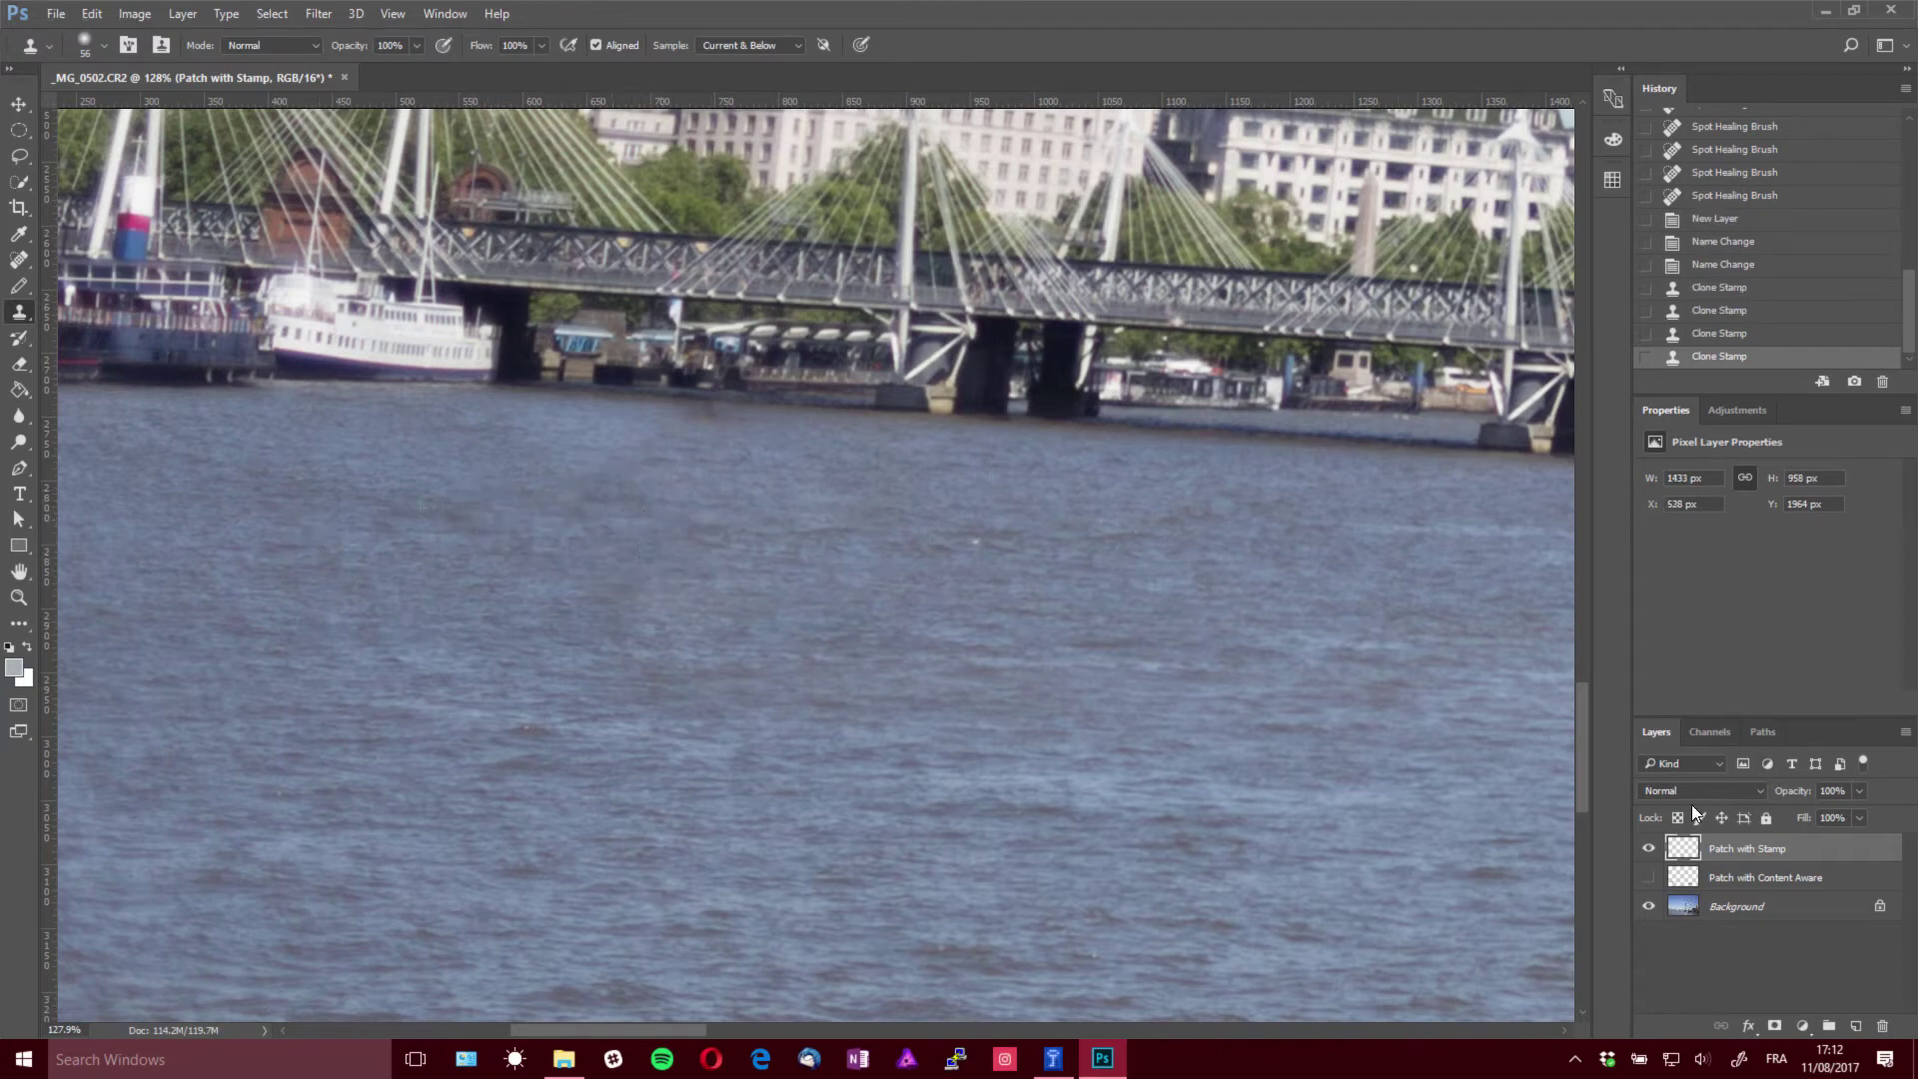
# Compare the cloned water with and without the Patch with Stamp layer
pyautogui.click(1649, 852)
pyautogui.click(1649, 851)
pyautogui.click(1649, 851)
pyautogui.click(1649, 851)
# Clone nearby water over the right half of the floating platform in front of the Ferris wheel, resampling from just below it
pyautogui.press('z')
pyautogui.moveTo(745, 600); pyautogui.dragTo(726, 783)
pyautogui.press('alt')
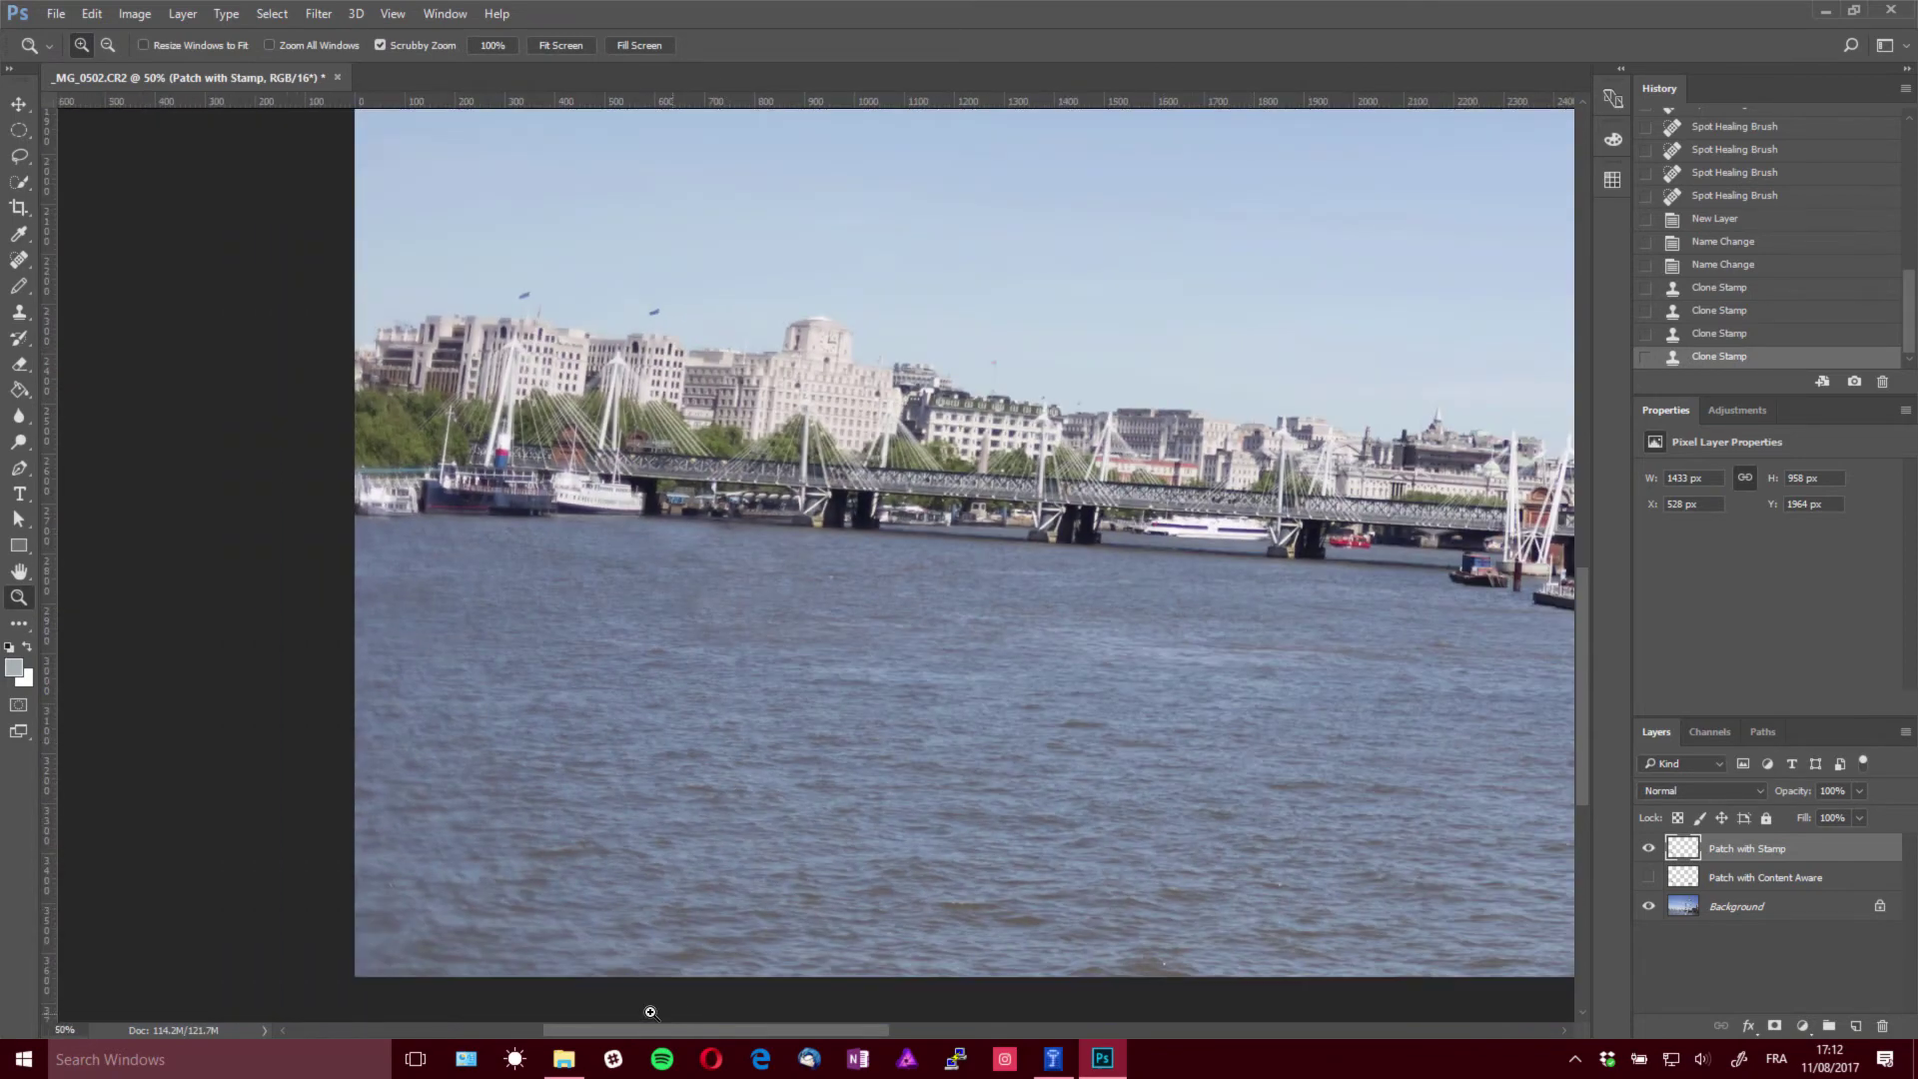
pyautogui.moveTo(691, 1026); pyautogui.dragTo(1024, 1009)
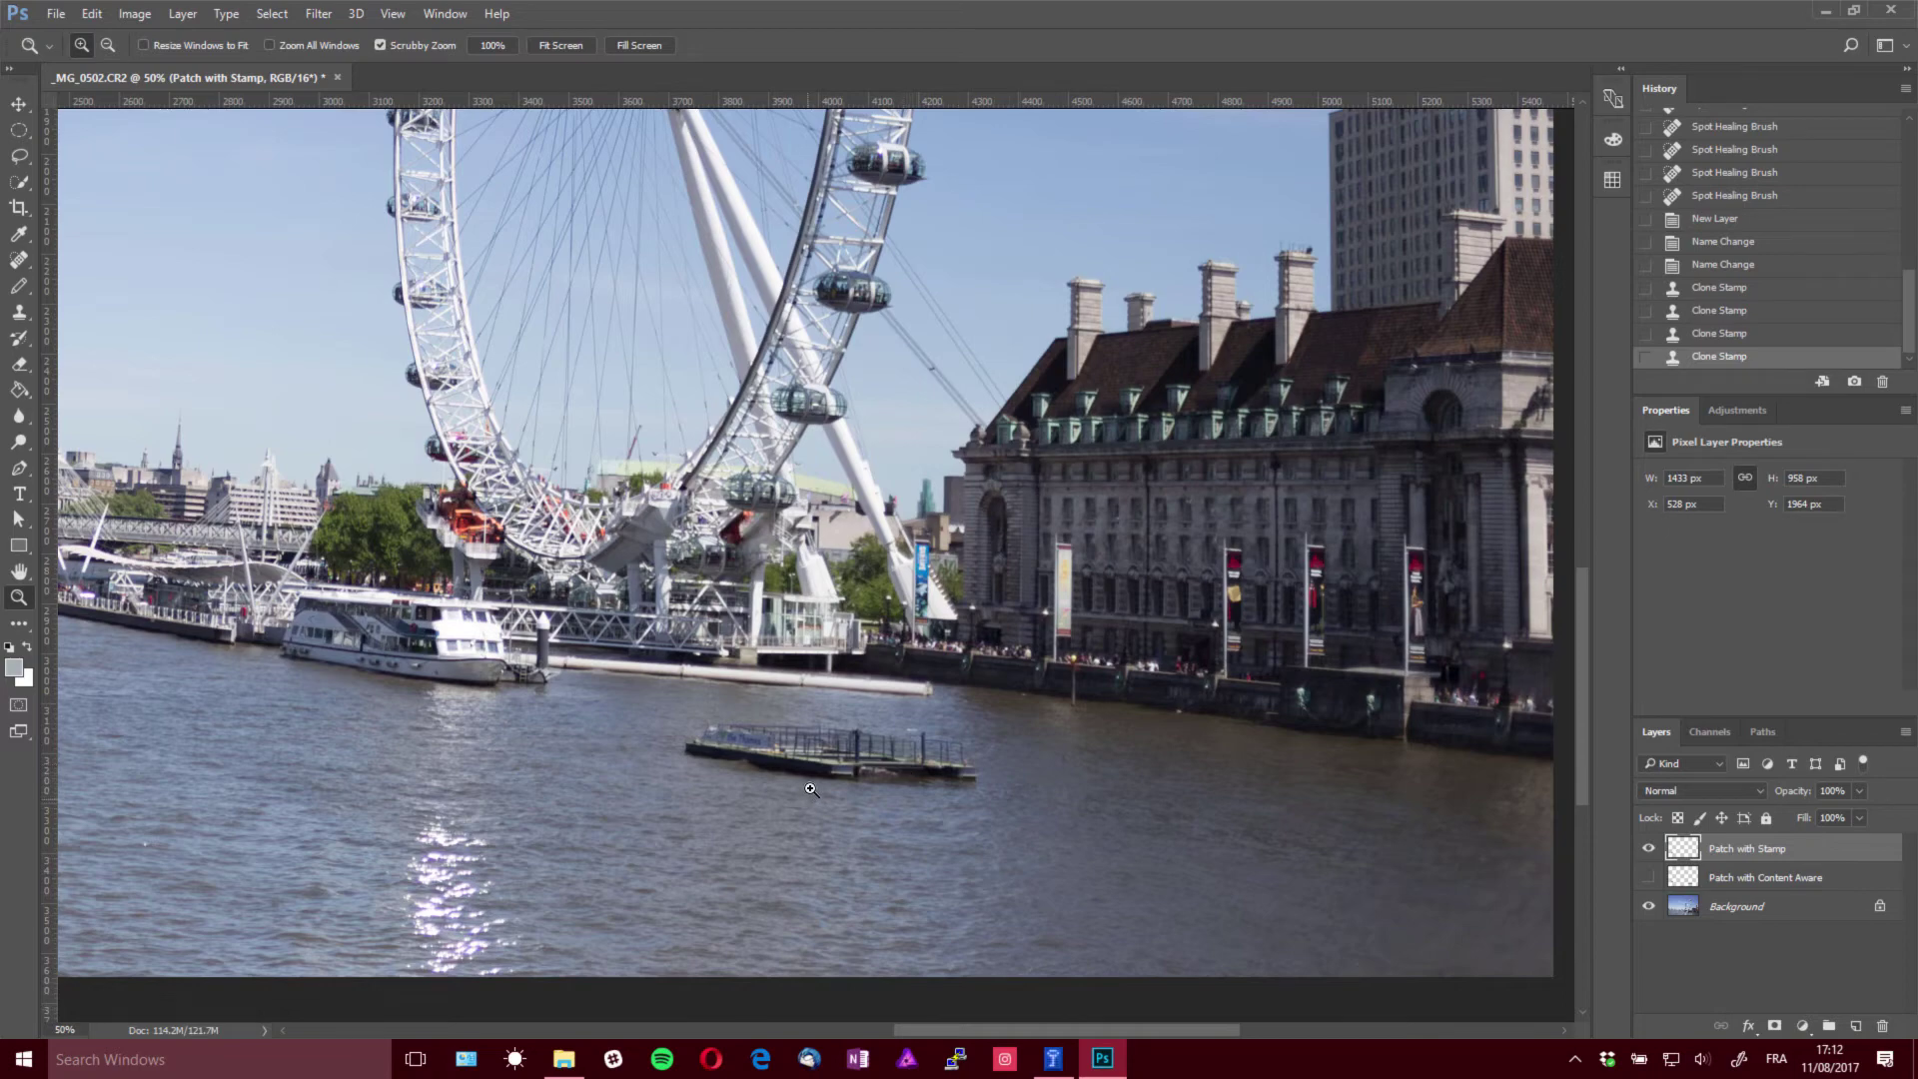
pyautogui.moveTo(811, 789); pyautogui.dragTo(839, 708)
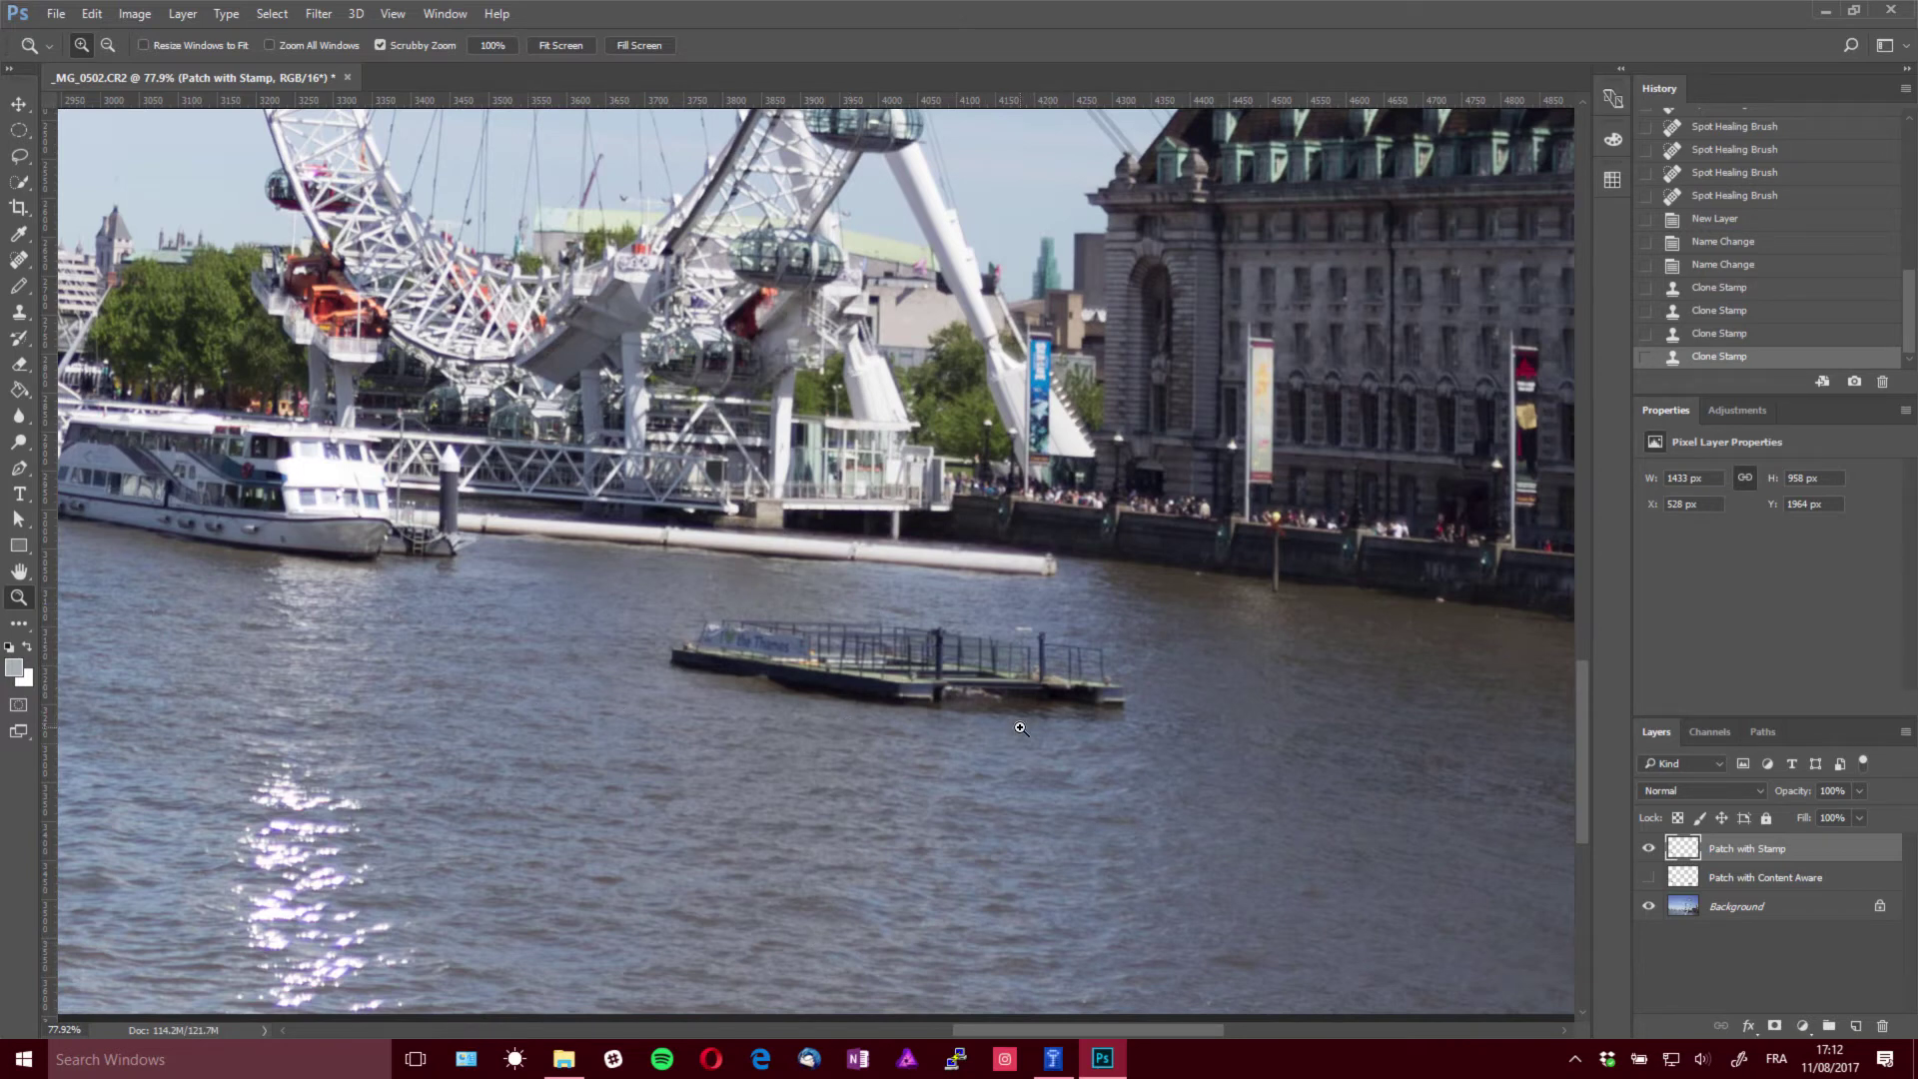
pyautogui.press('s')
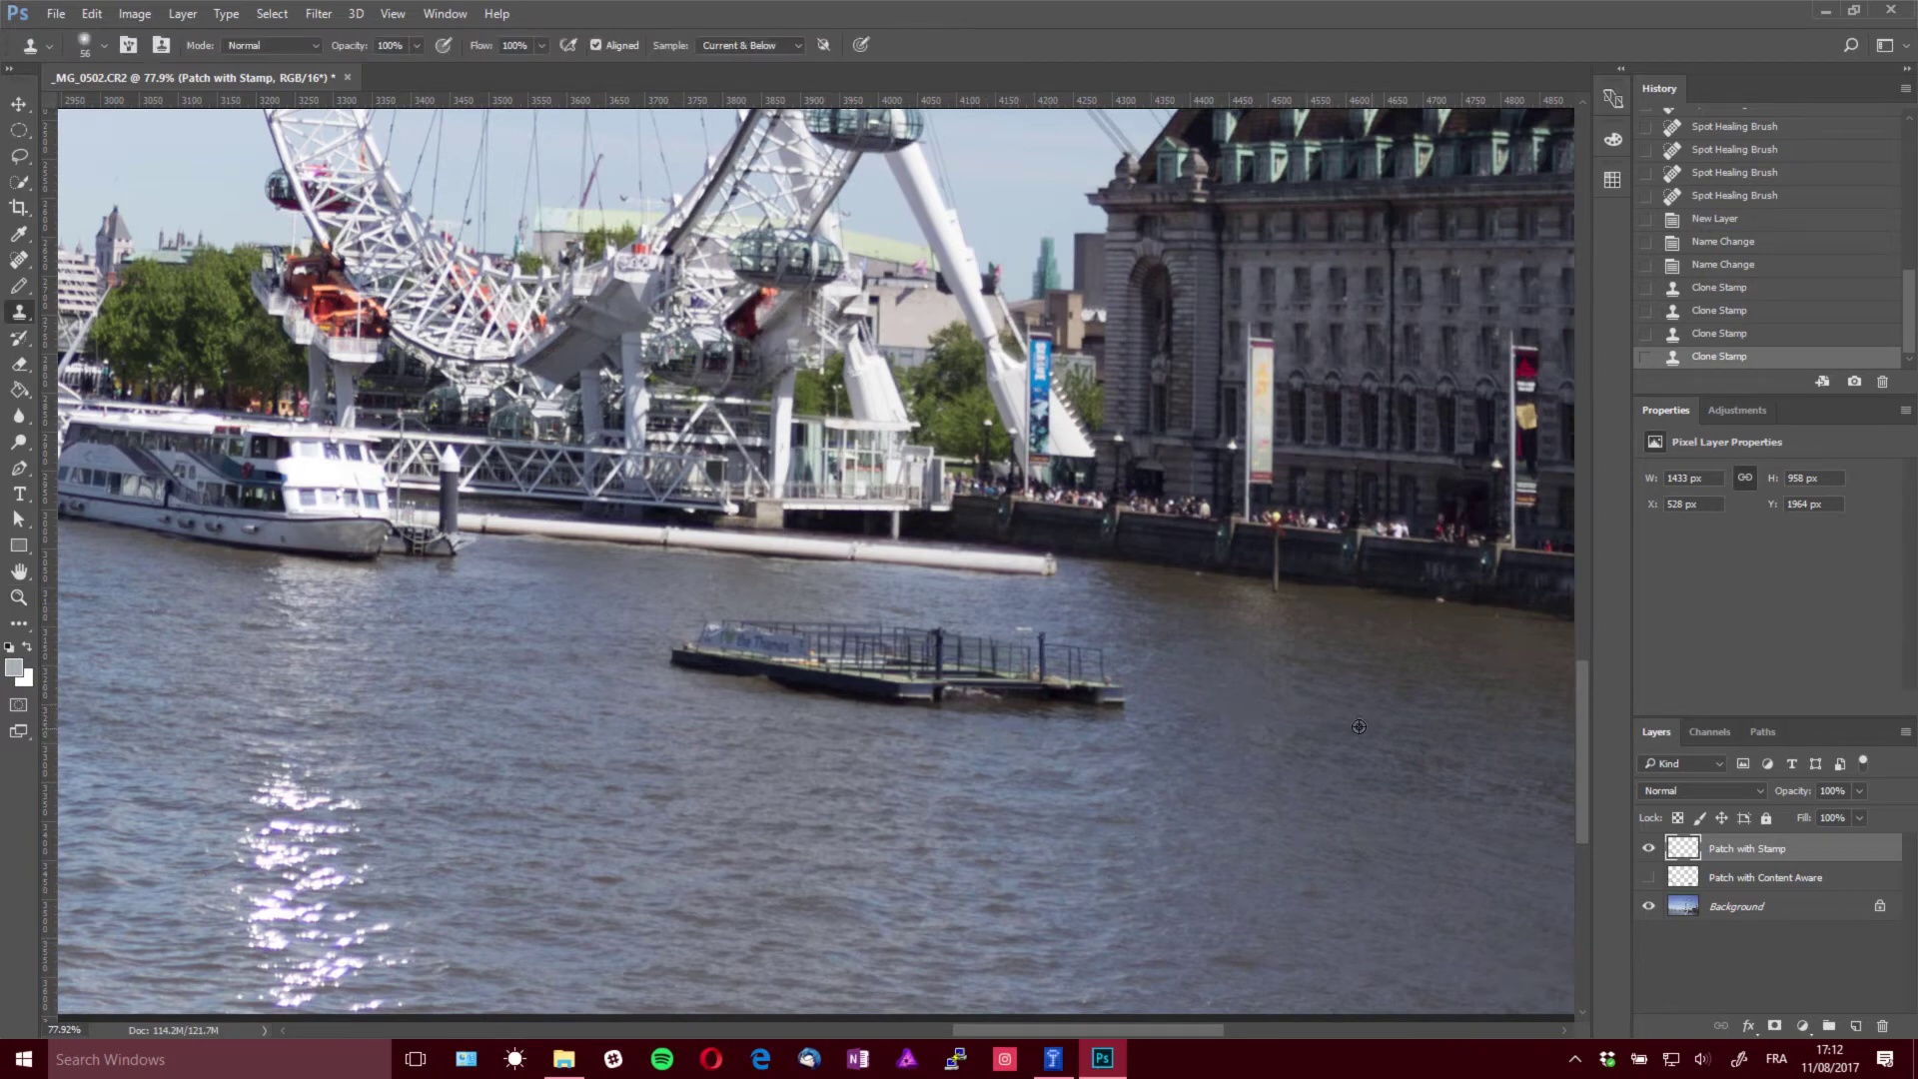
pyautogui.keyDown('alt'); pyautogui.click(1288, 719); pyautogui.keyUp('alt')
pyautogui.moveTo(1156, 720)
pyautogui.mouseDown()
pyautogui.moveTo(1093, 654)
pyautogui.moveTo(1032, 658)
pyautogui.moveTo(1087, 693)
pyautogui.moveTo(1071, 716)
pyautogui.moveTo(991, 645)
pyautogui.mouseUp()
pyautogui.hotkey('ctrl', 'z')
pyautogui.keyDown('alt'); pyautogui.click(917, 810); pyautogui.keyUp('alt')
pyautogui.moveTo(914, 714)
pyautogui.mouseDown()
pyautogui.moveTo(1110, 705)
pyautogui.moveTo(1094, 663)
pyautogui.moveTo(998, 653)
pyautogui.moveTo(979, 677)
pyautogui.moveTo(1113, 699)
pyautogui.moveTo(885, 648)
pyautogui.mouseUp()
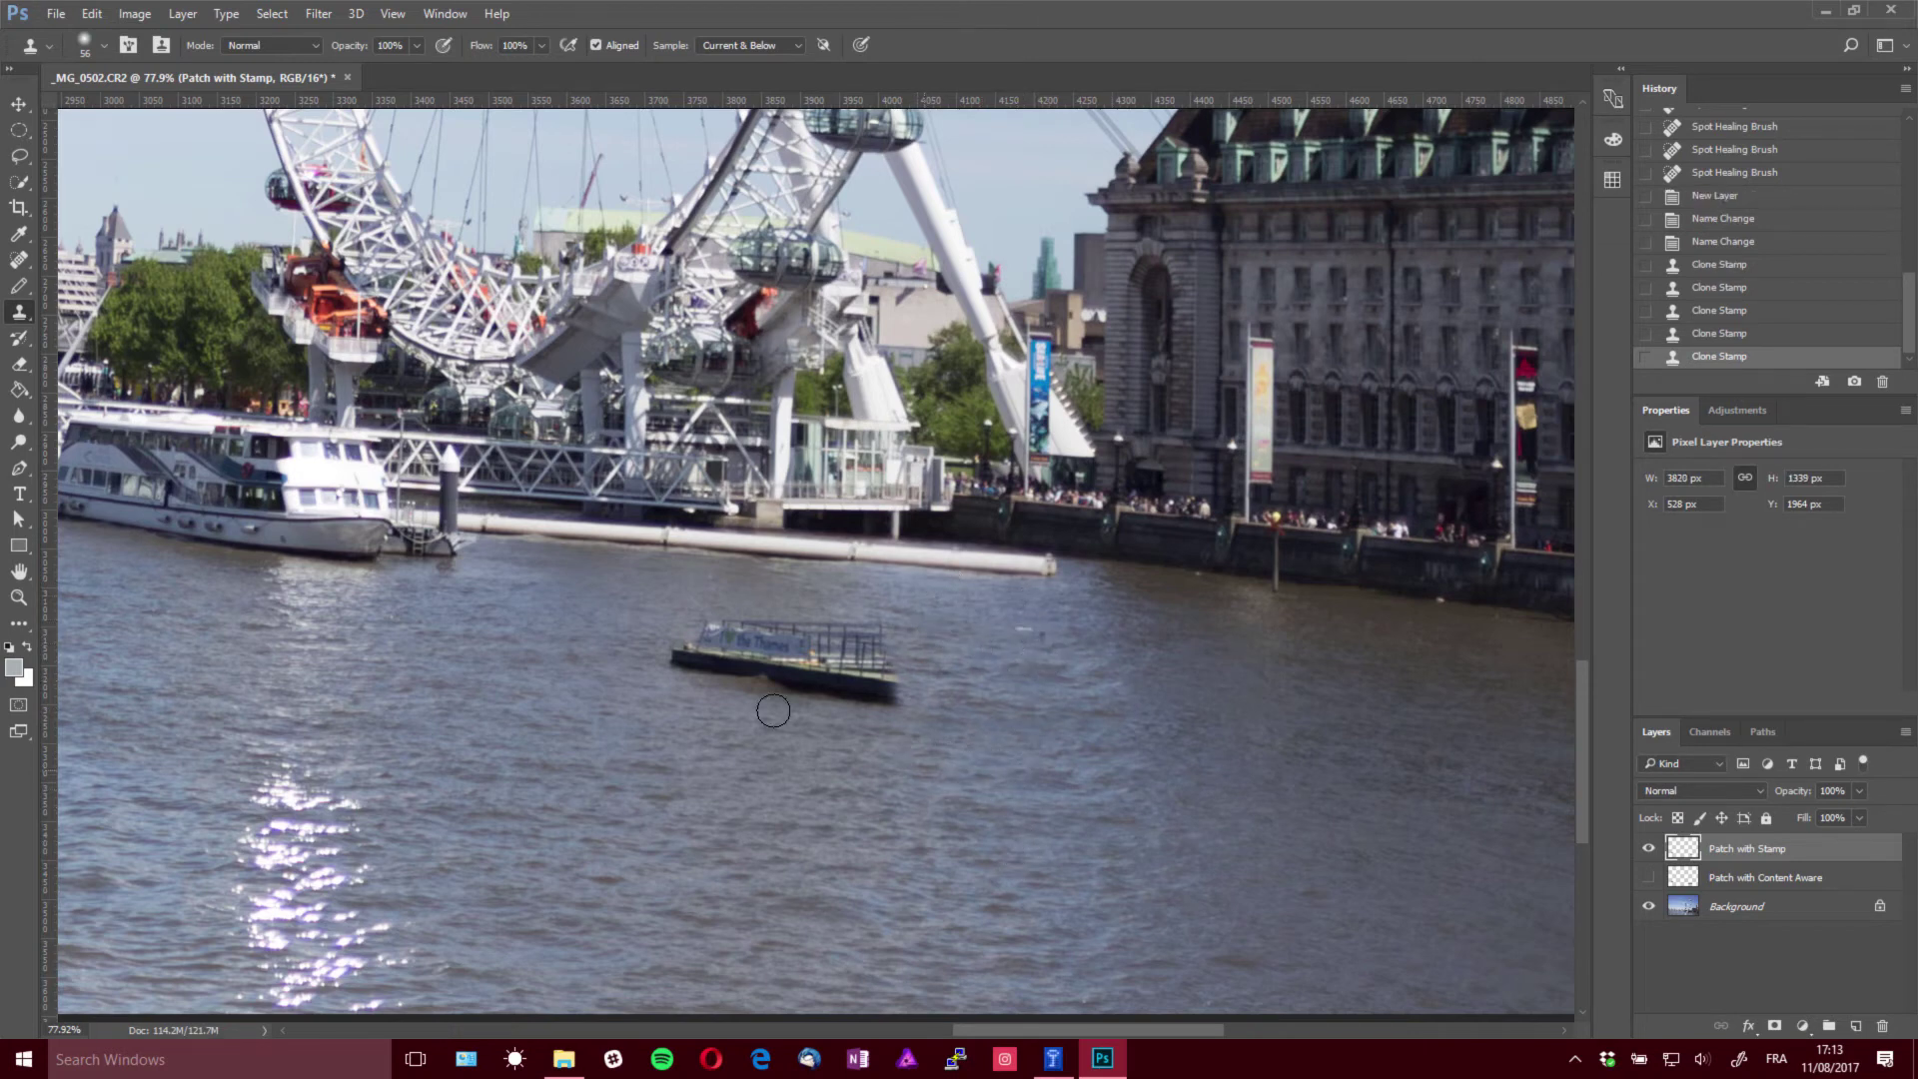
# Clone water over the remaining left half of the floating platform and touch up small spots on the water around it
pyautogui.keyDown('alt'); pyautogui.click(672, 775); pyautogui.keyUp('alt')
pyautogui.moveTo(675, 664)
pyautogui.mouseDown()
pyautogui.moveTo(741, 614)
pyautogui.moveTo(746, 673)
pyautogui.moveTo(786, 637)
pyautogui.moveTo(788, 687)
pyautogui.moveTo(805, 647)
pyautogui.moveTo(749, 674)
pyautogui.moveTo(756, 696)
pyautogui.moveTo(889, 693)
pyautogui.moveTo(807, 669)
pyautogui.moveTo(882, 657)
pyautogui.moveTo(821, 645)
pyautogui.moveTo(877, 635)
pyautogui.moveTo(836, 624)
pyautogui.mouseUp()
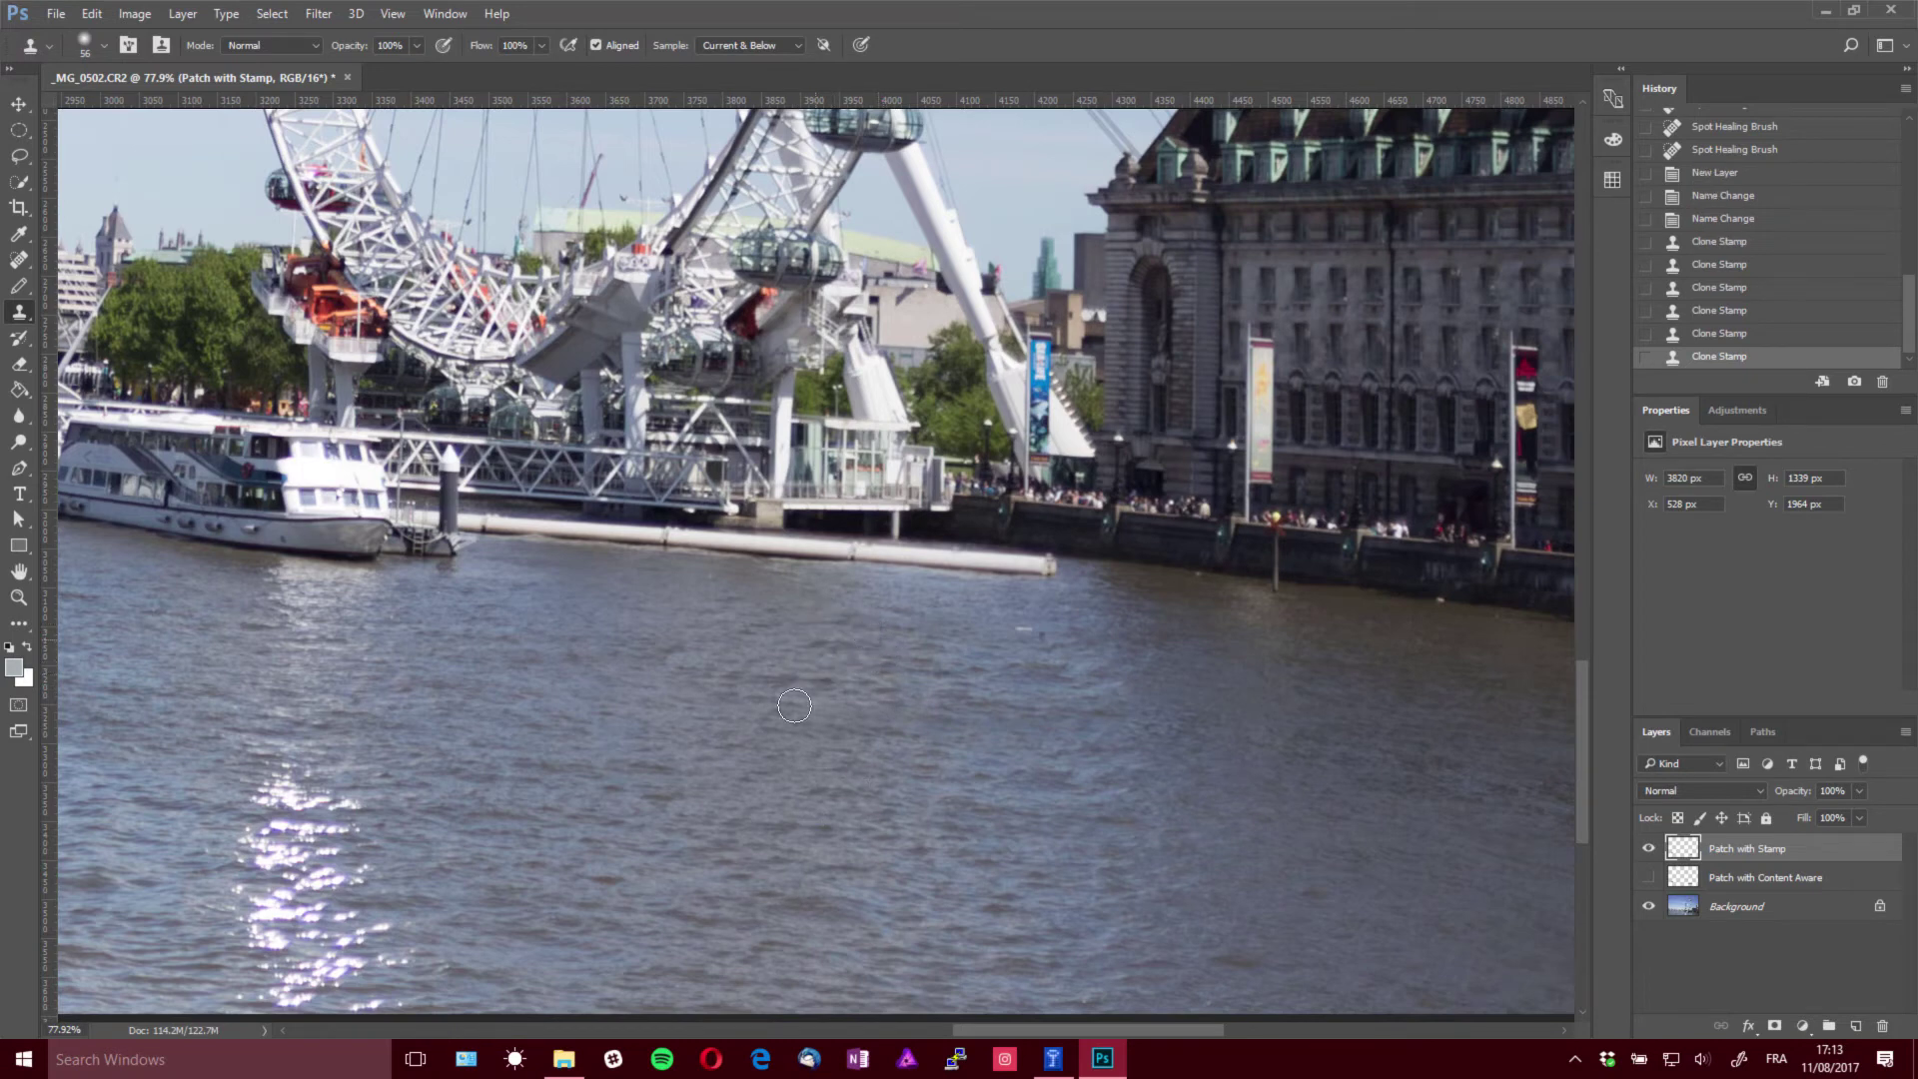
pyautogui.click(835, 677)
pyautogui.click(1020, 620)
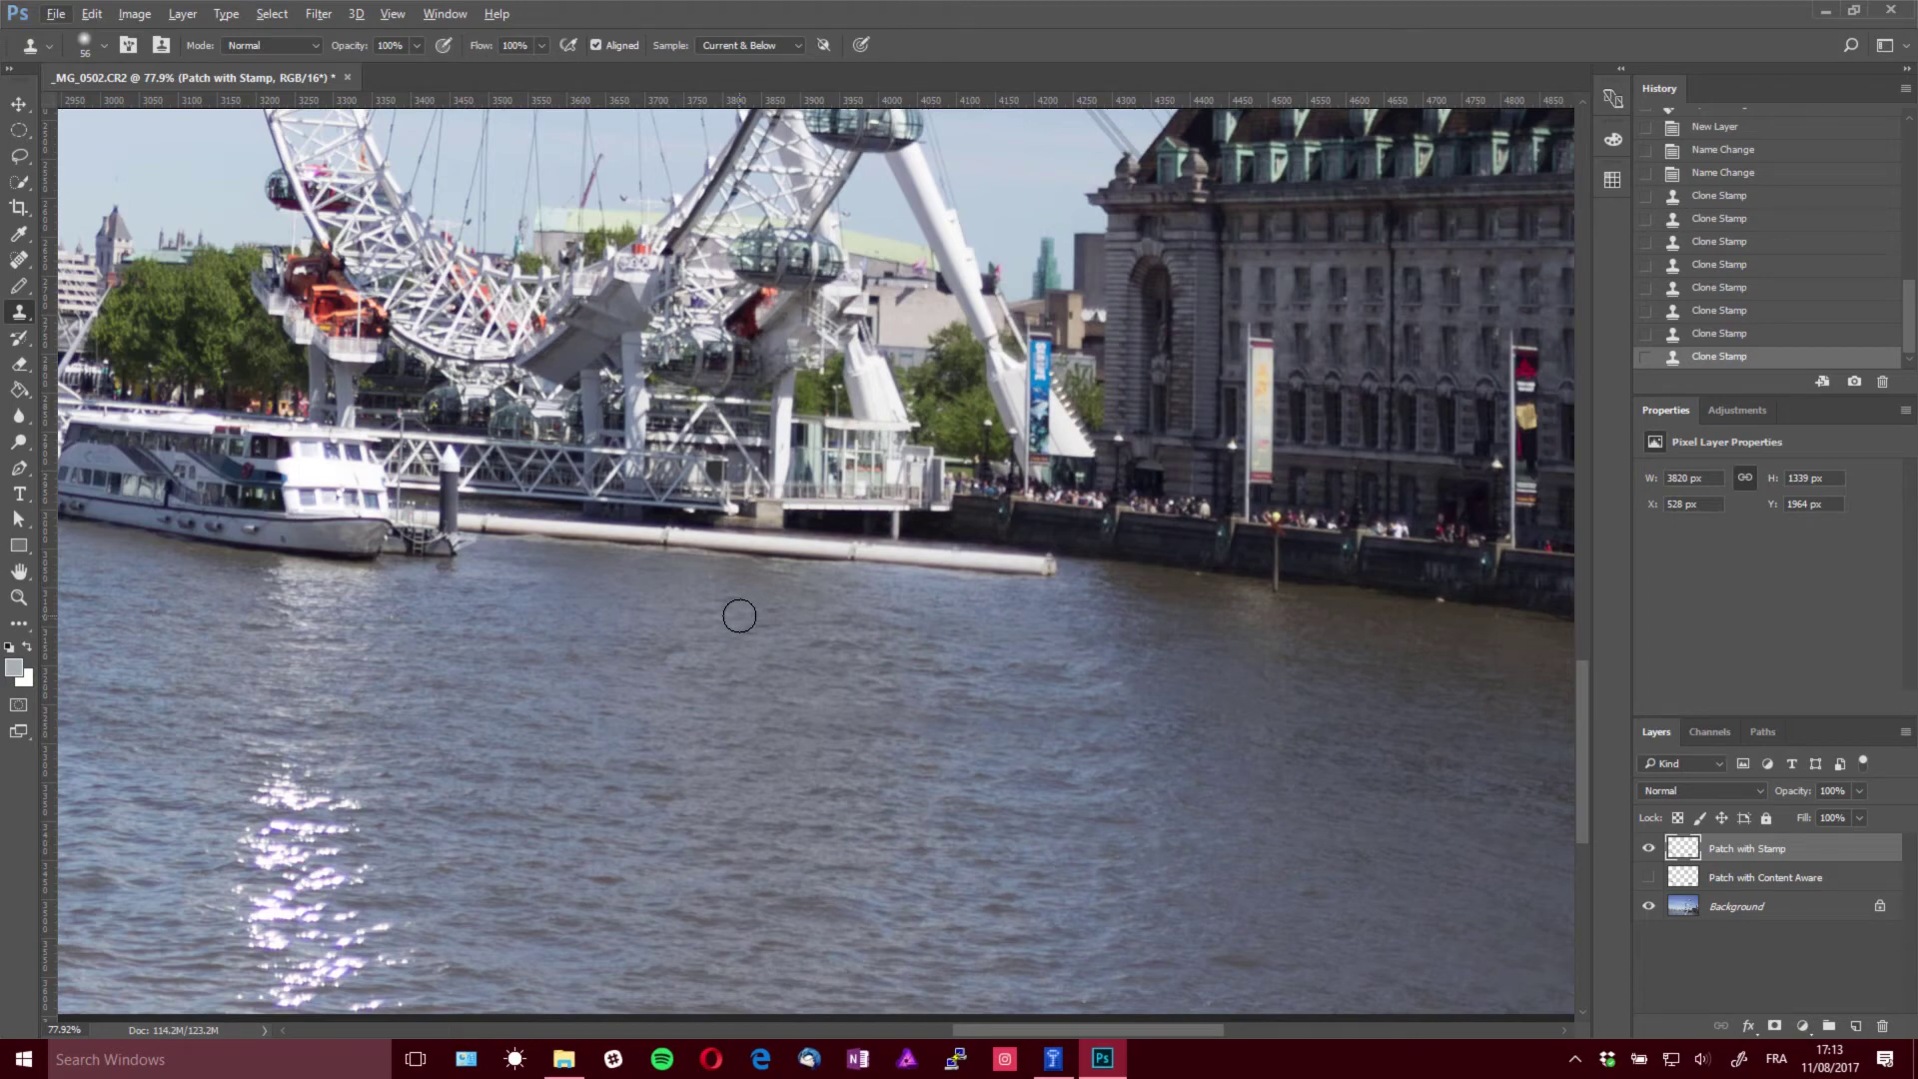
pyautogui.press('z')
pyautogui.keyDown('alt'); pyautogui.click(548, 554); pyautogui.keyUp('alt')
pyautogui.keyDown('alt'); pyautogui.click(548, 554); pyautogui.keyUp('alt')
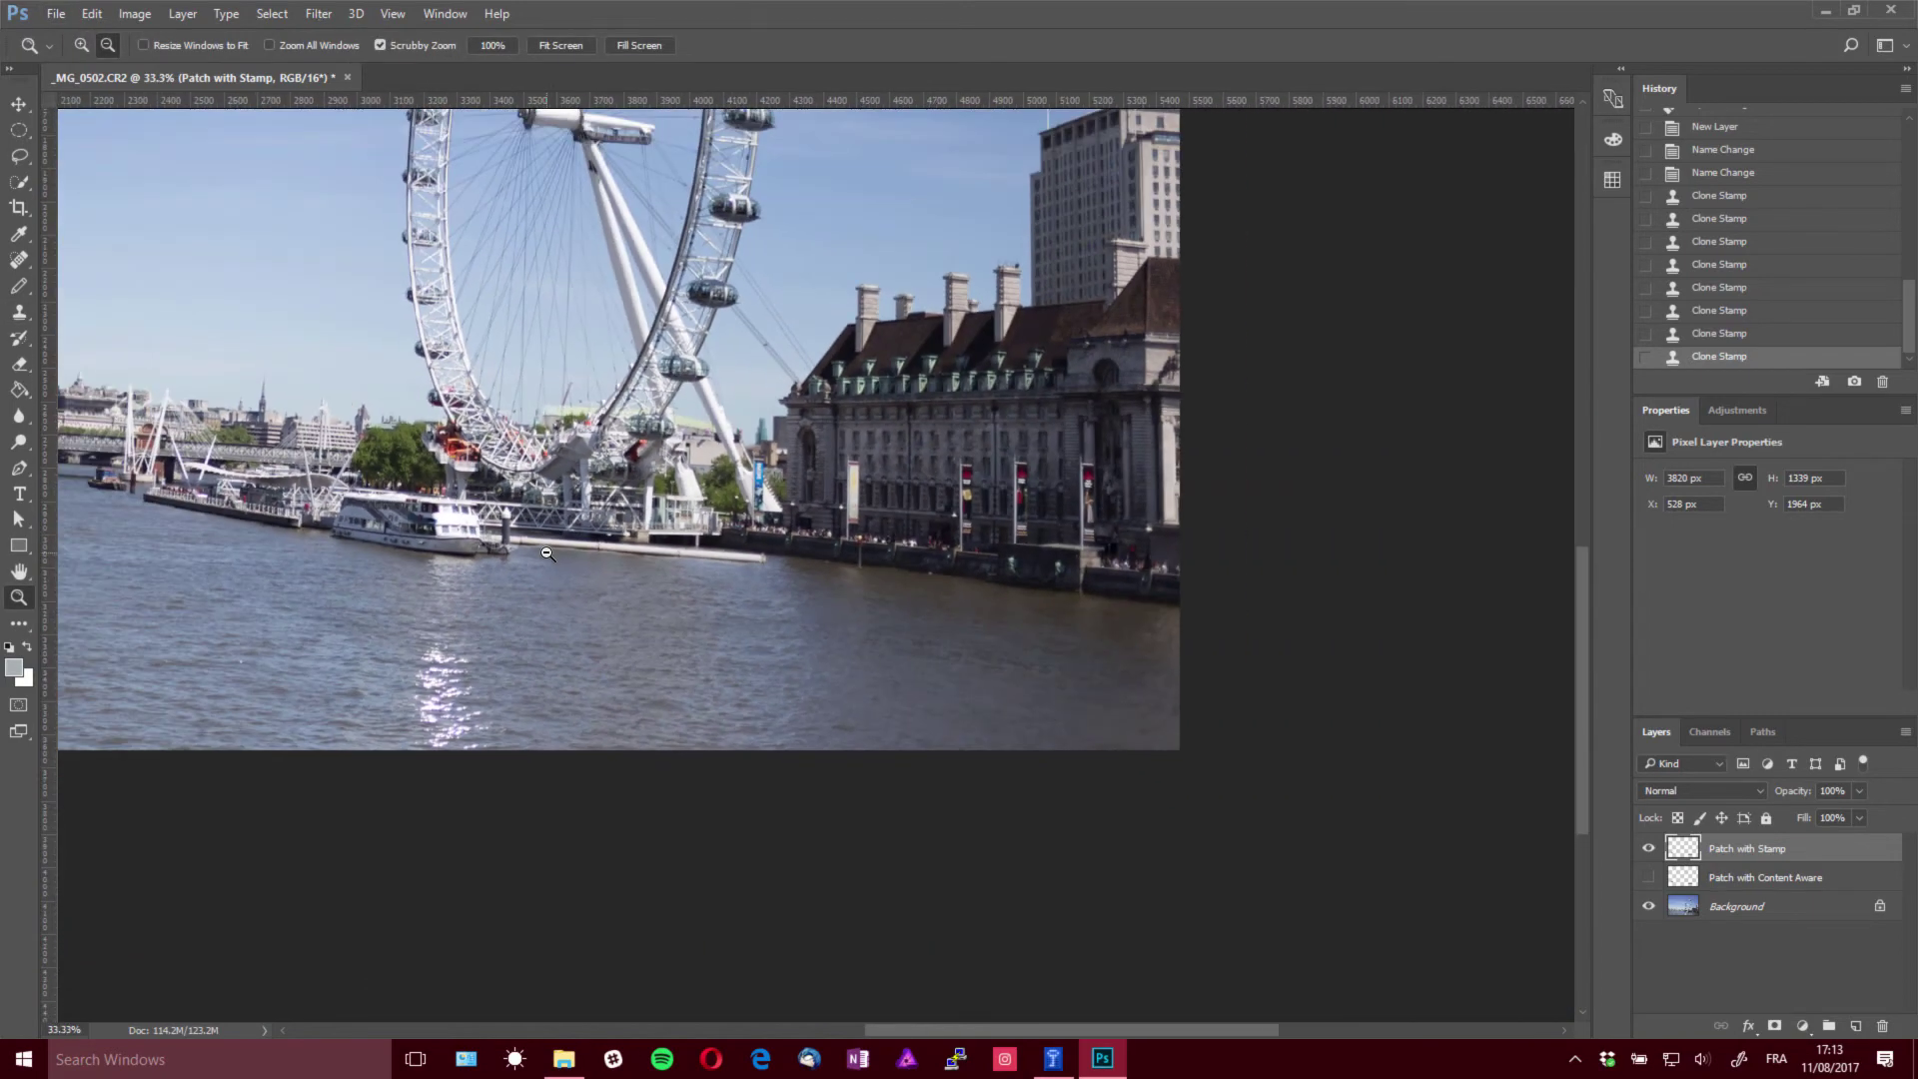
pyautogui.keyDown('alt'); pyautogui.click(548, 554); pyautogui.keyUp('alt')
pyautogui.keyDown('alt'); pyautogui.click(547, 554); pyautogui.keyUp('alt')
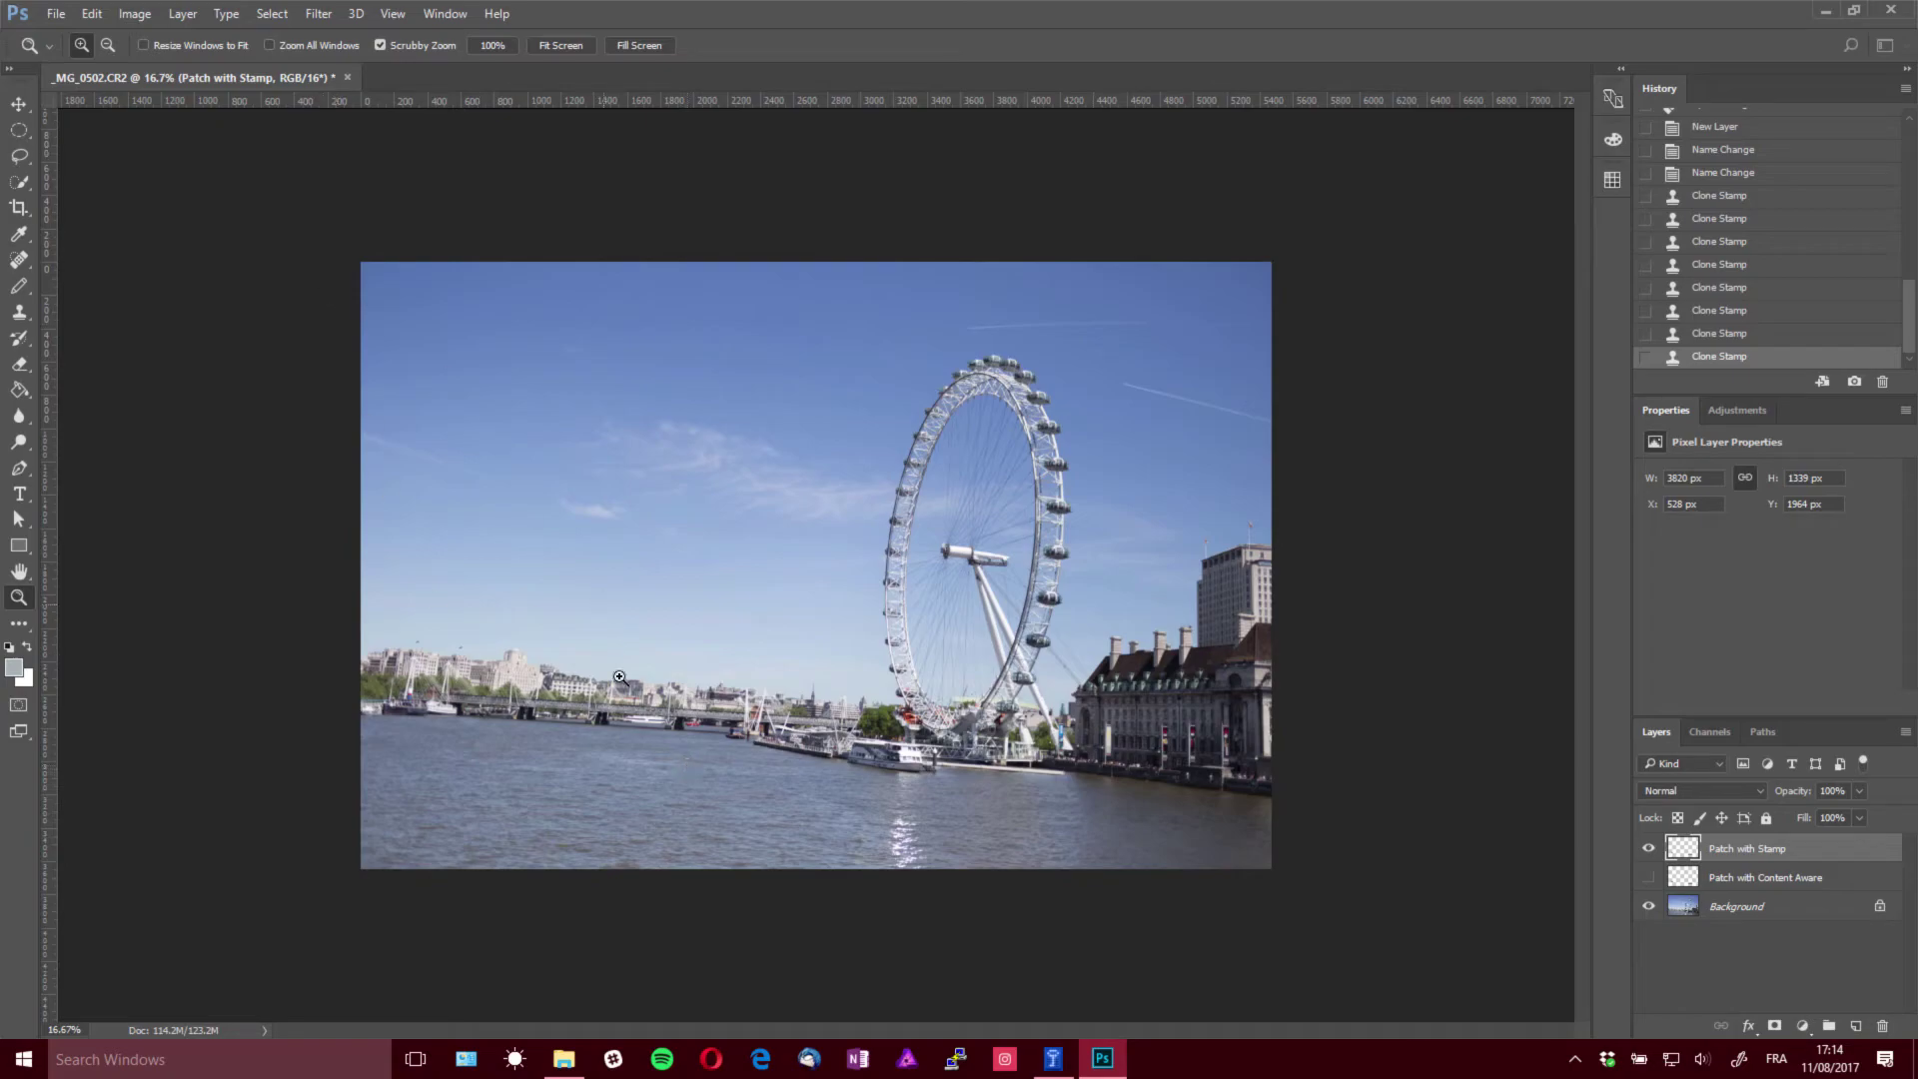
# Switch to File Explorer and open _MG_2322.CR2 from the SOURCE folder in Adobe Photoshop CC 2017
pyautogui.click(563, 1058)
pyautogui.doubleClick(591, 136)
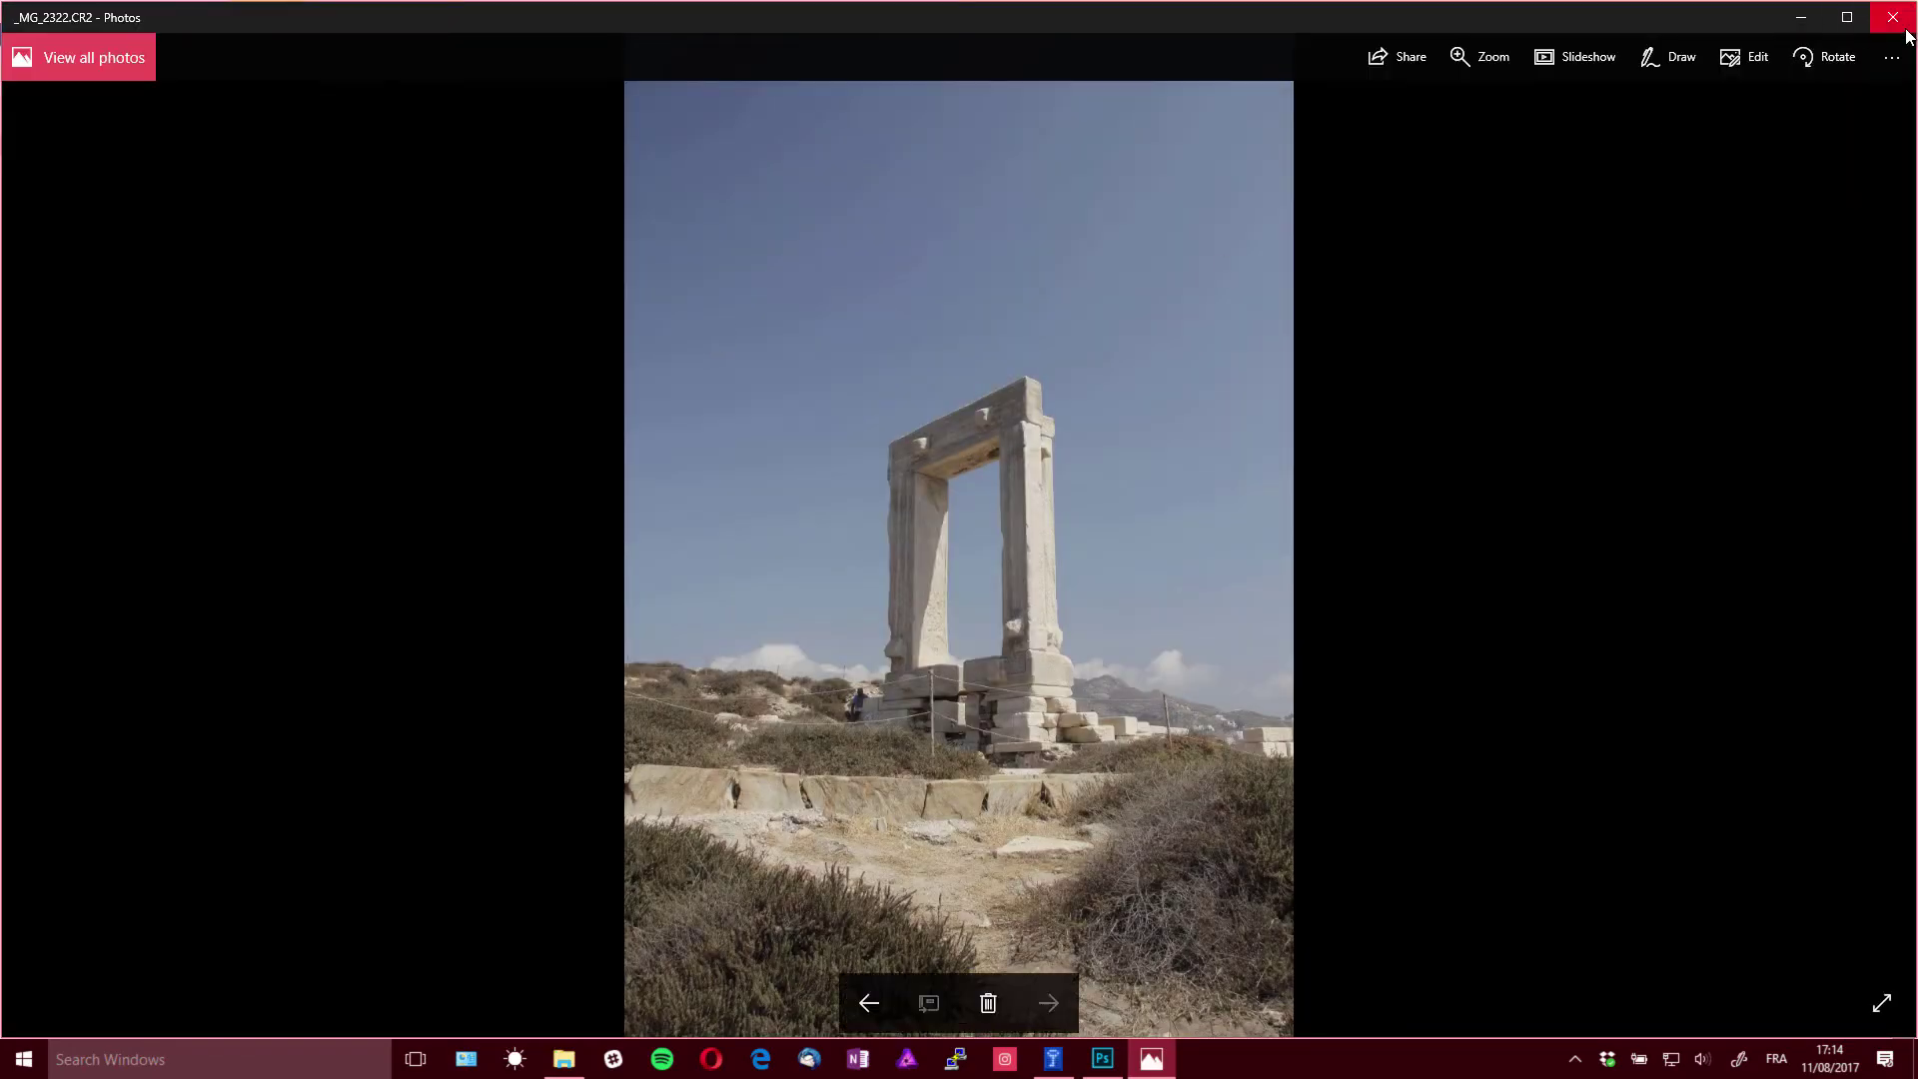
pyautogui.hotkey('alt', 'F4')
pyautogui.rightClick(600, 152)
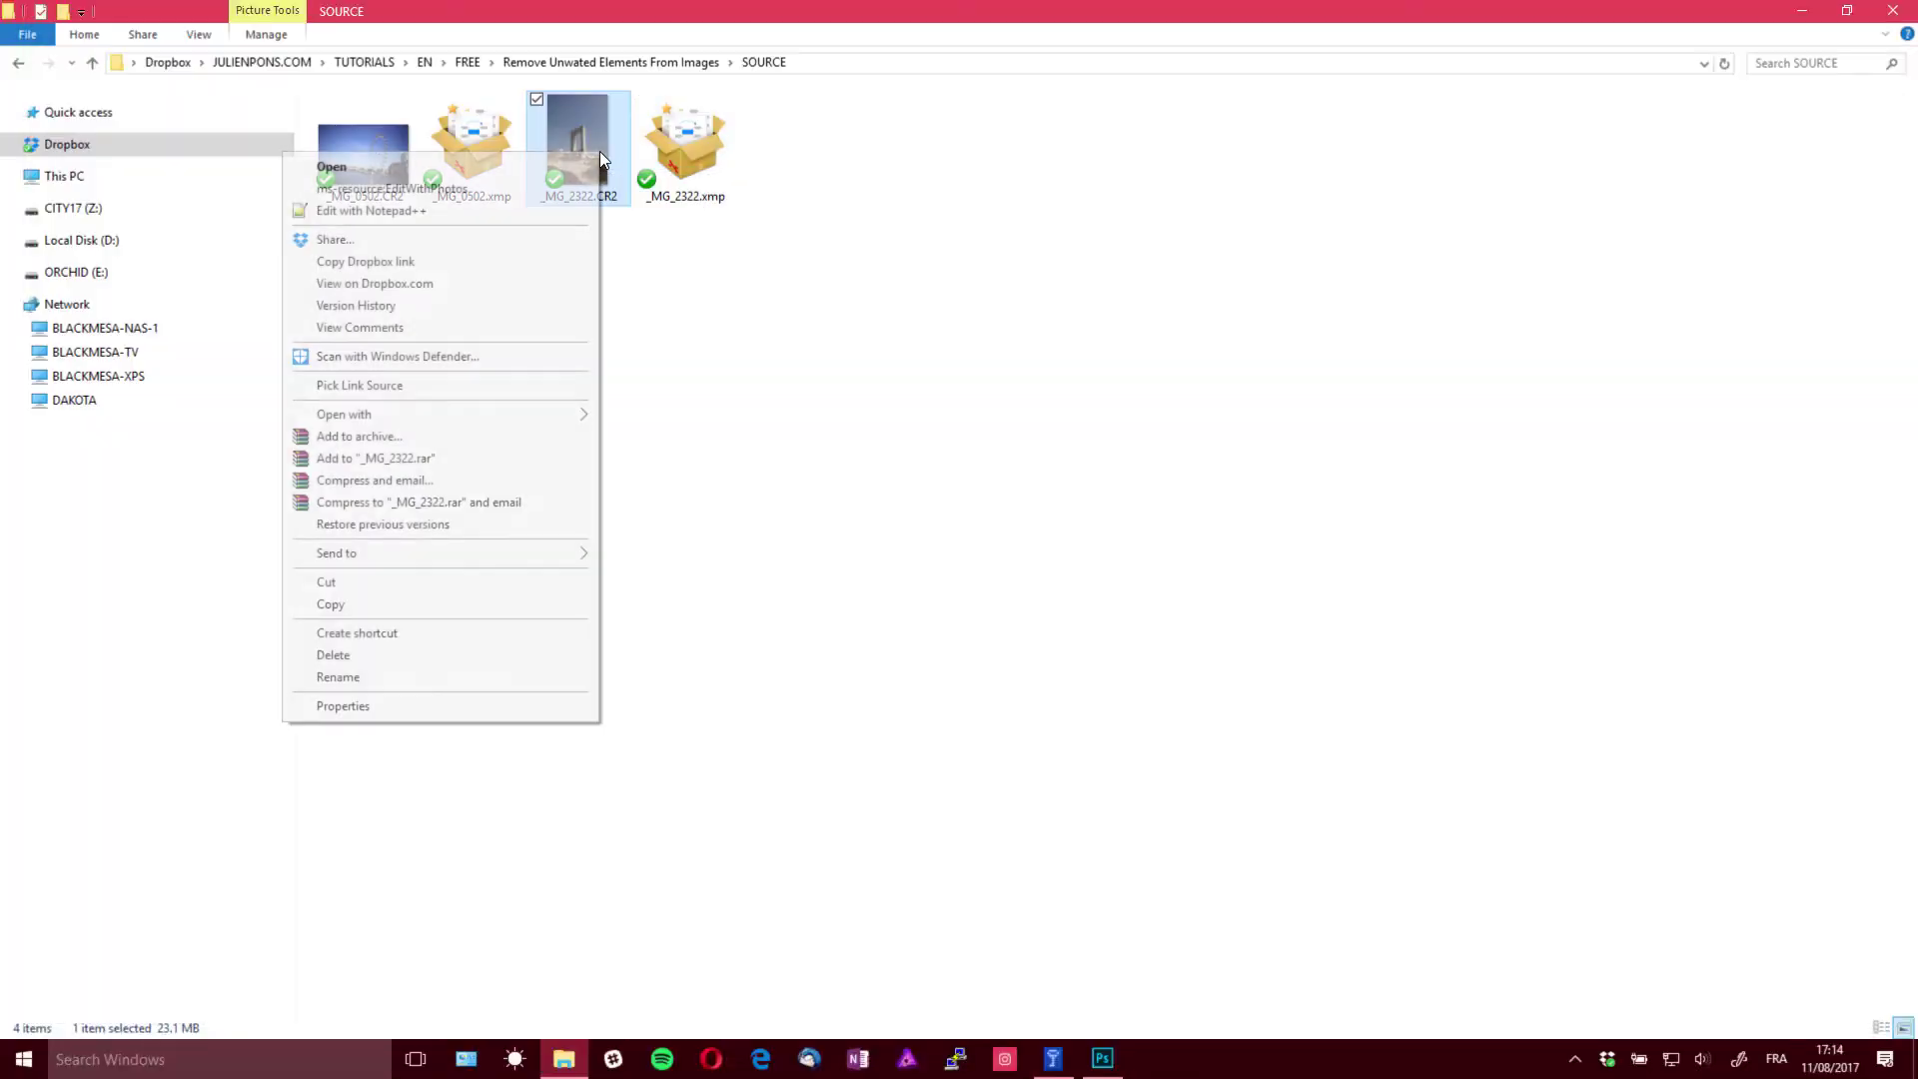
pyautogui.moveTo(524, 414)
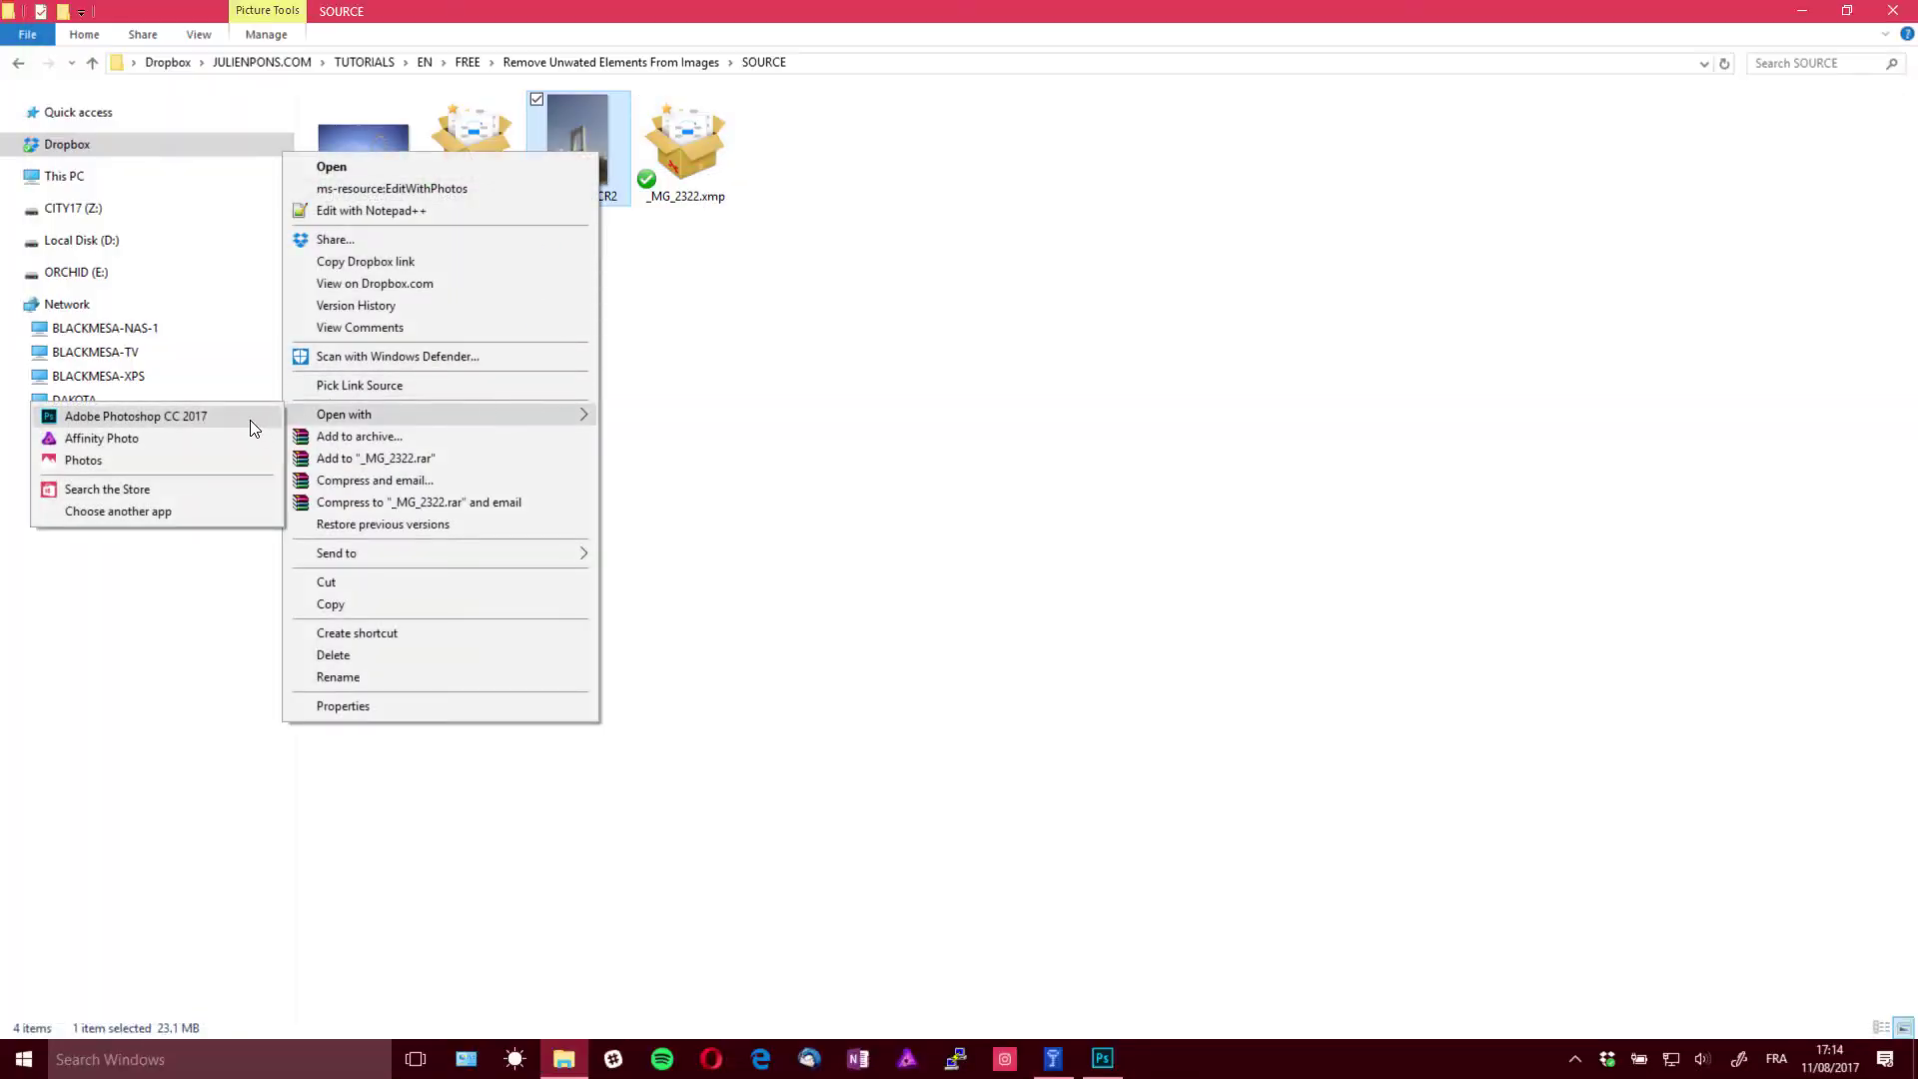
pyautogui.click(250, 420)
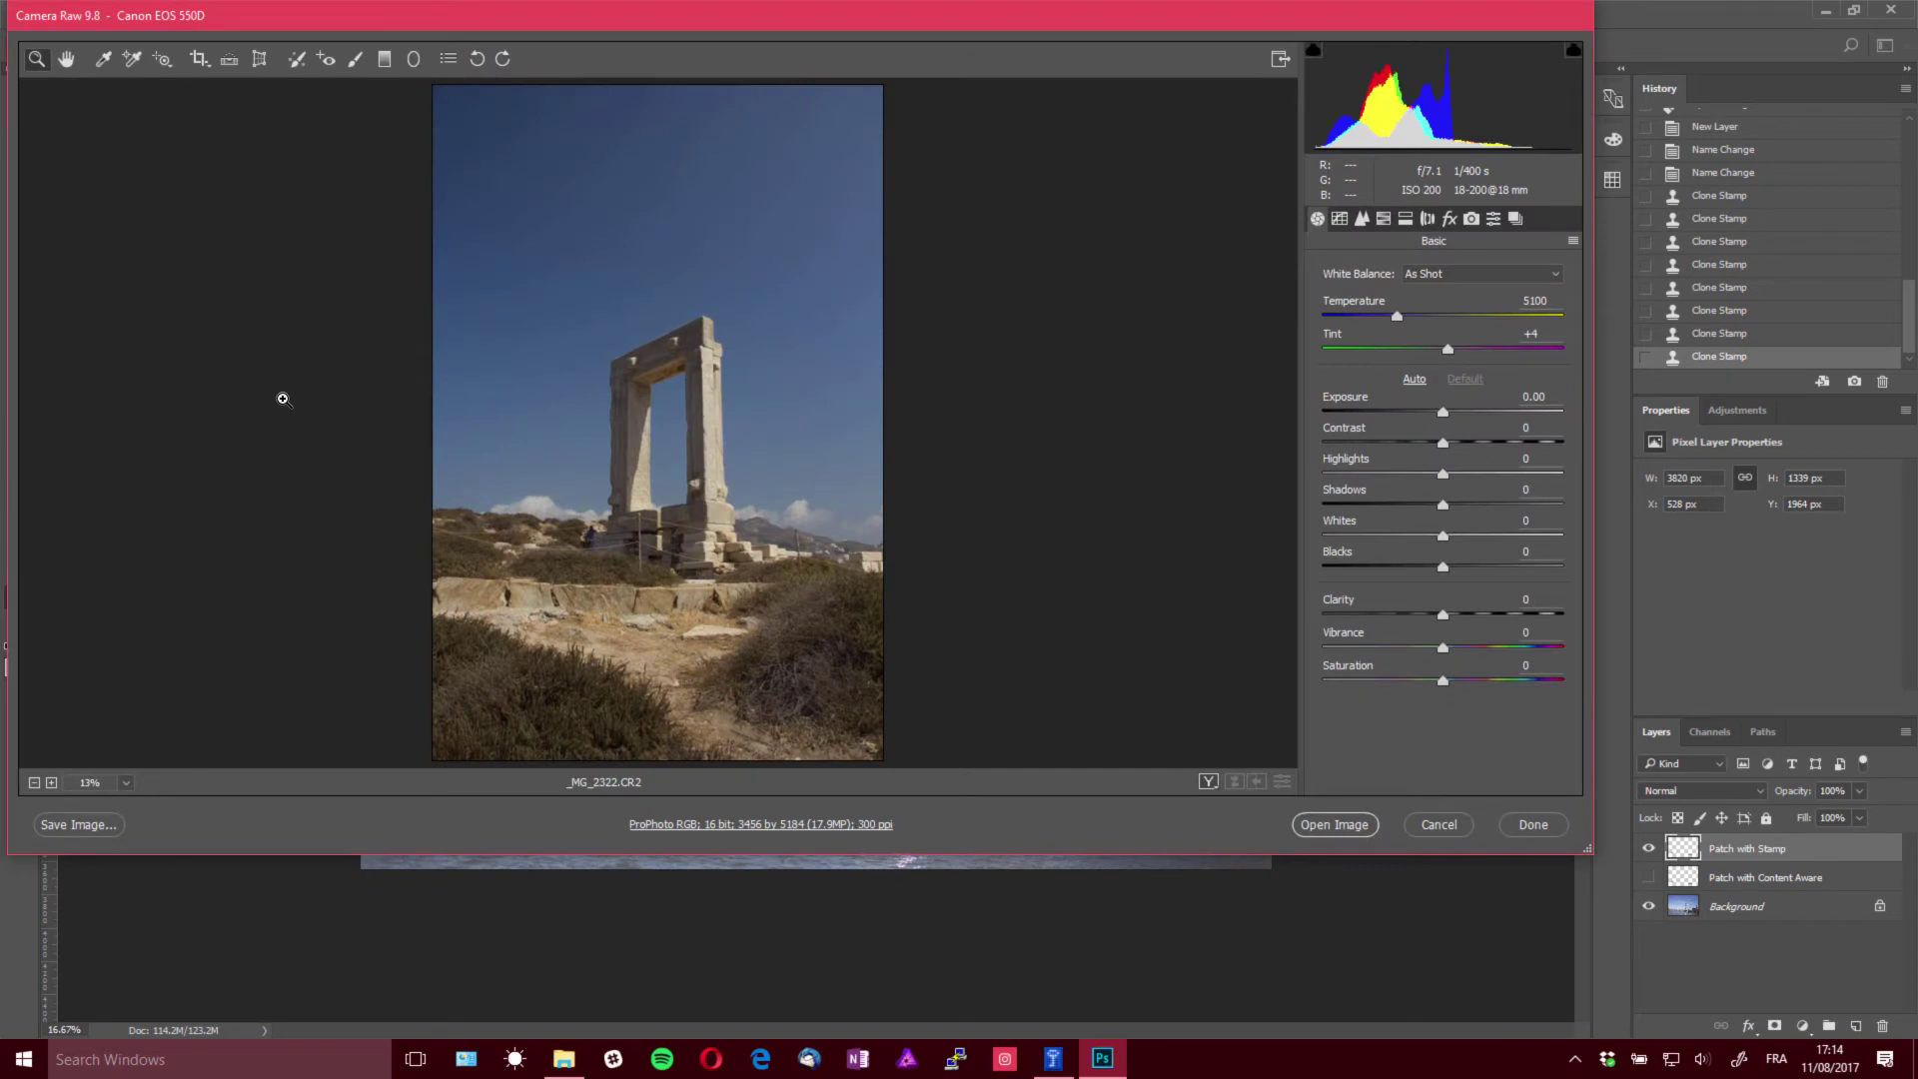
# Enlarge the Camera Raw window and examine the ropes, posts and seated man beside the ruins at high magnification
pyautogui.moveTo(561, 577); pyautogui.dragTo(656, 478)
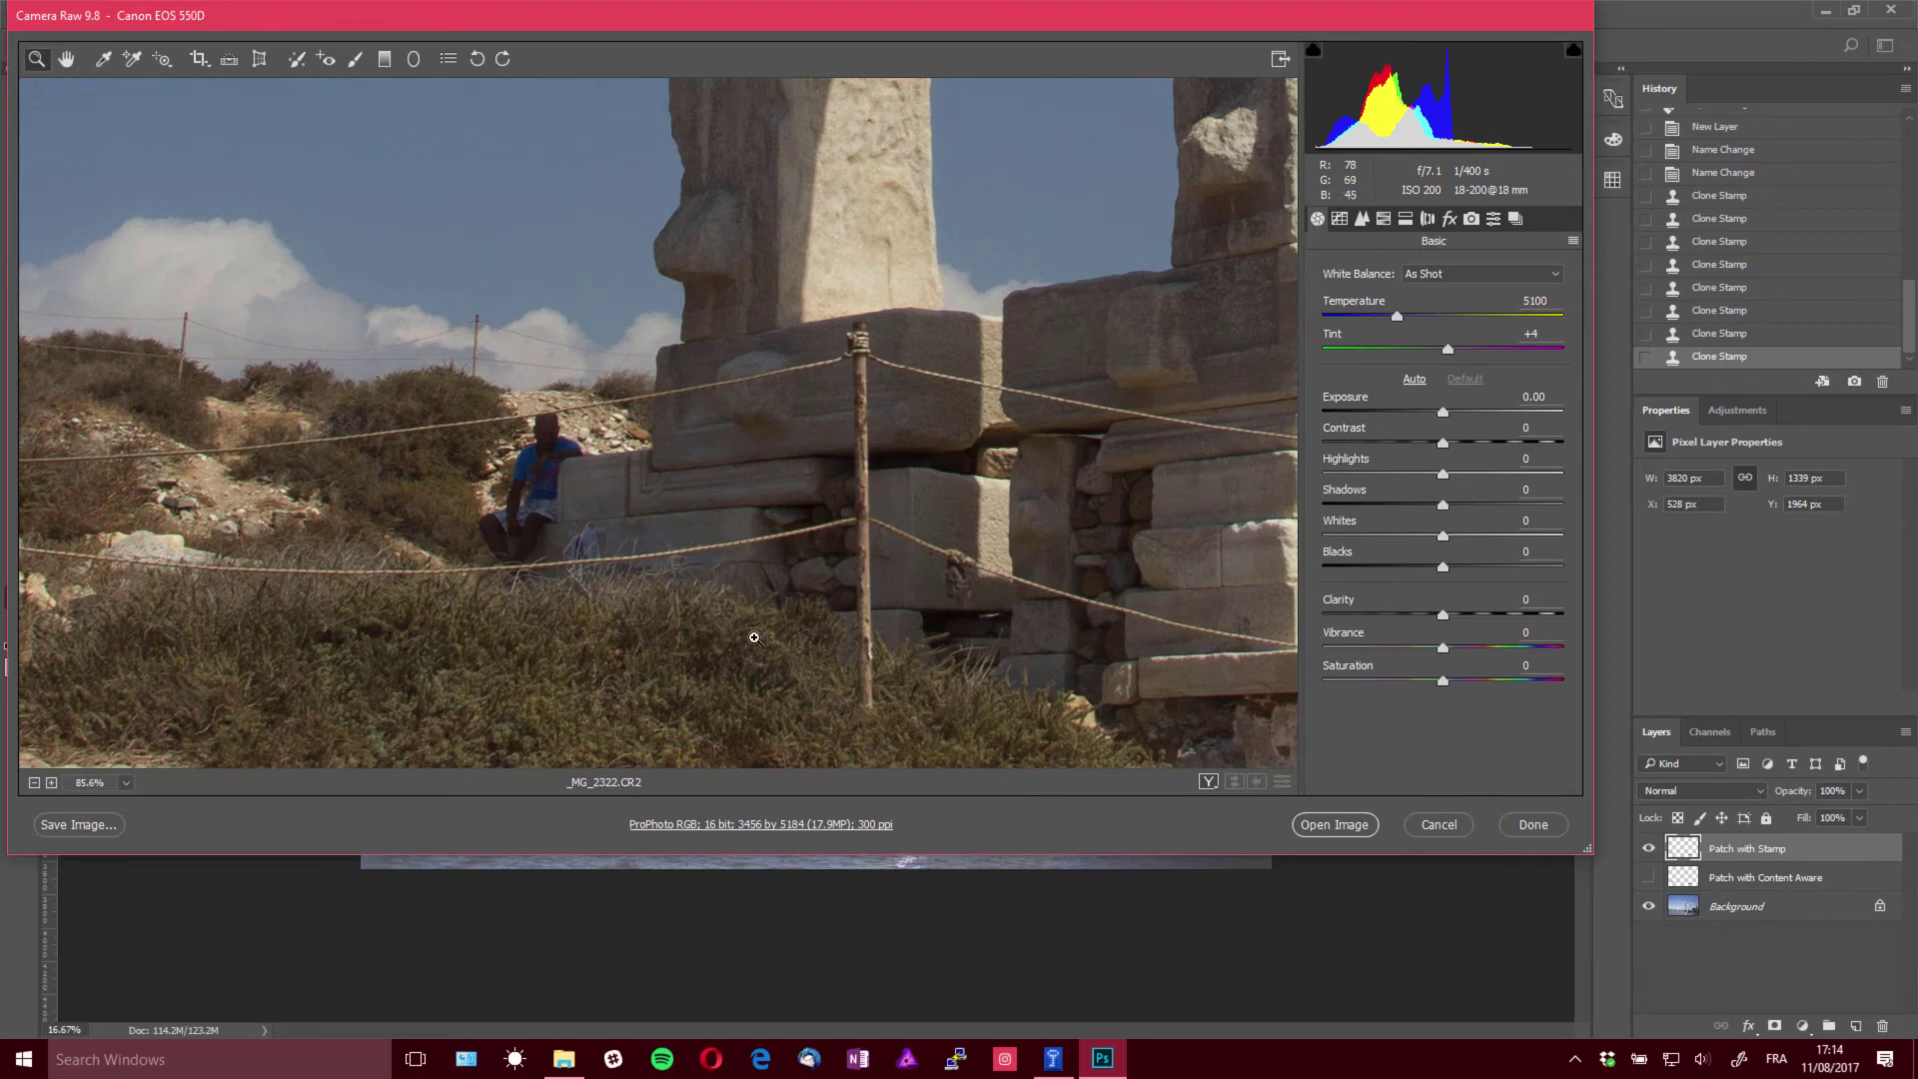
pyautogui.moveTo(1588, 849); pyautogui.dragTo(1903, 1012)
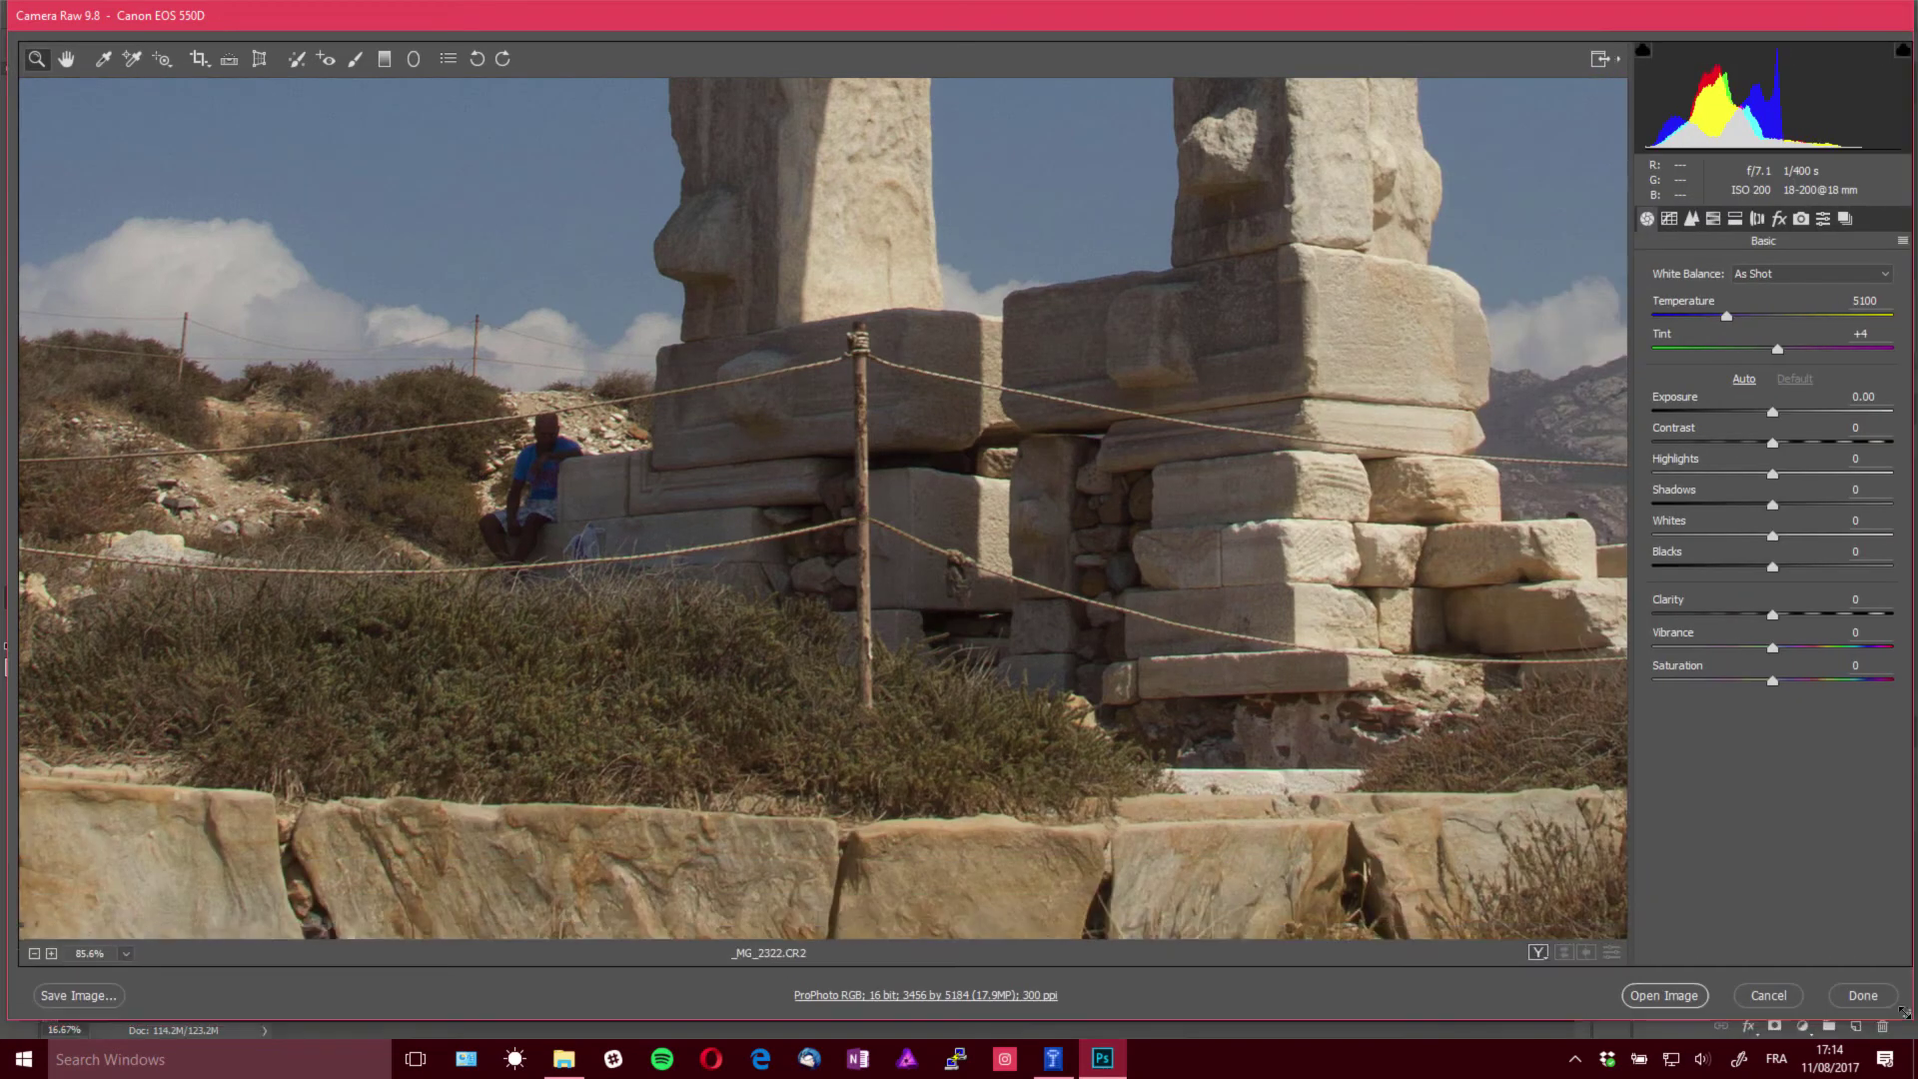
pyautogui.moveTo(225, 305); pyautogui.dragTo(524, 466)
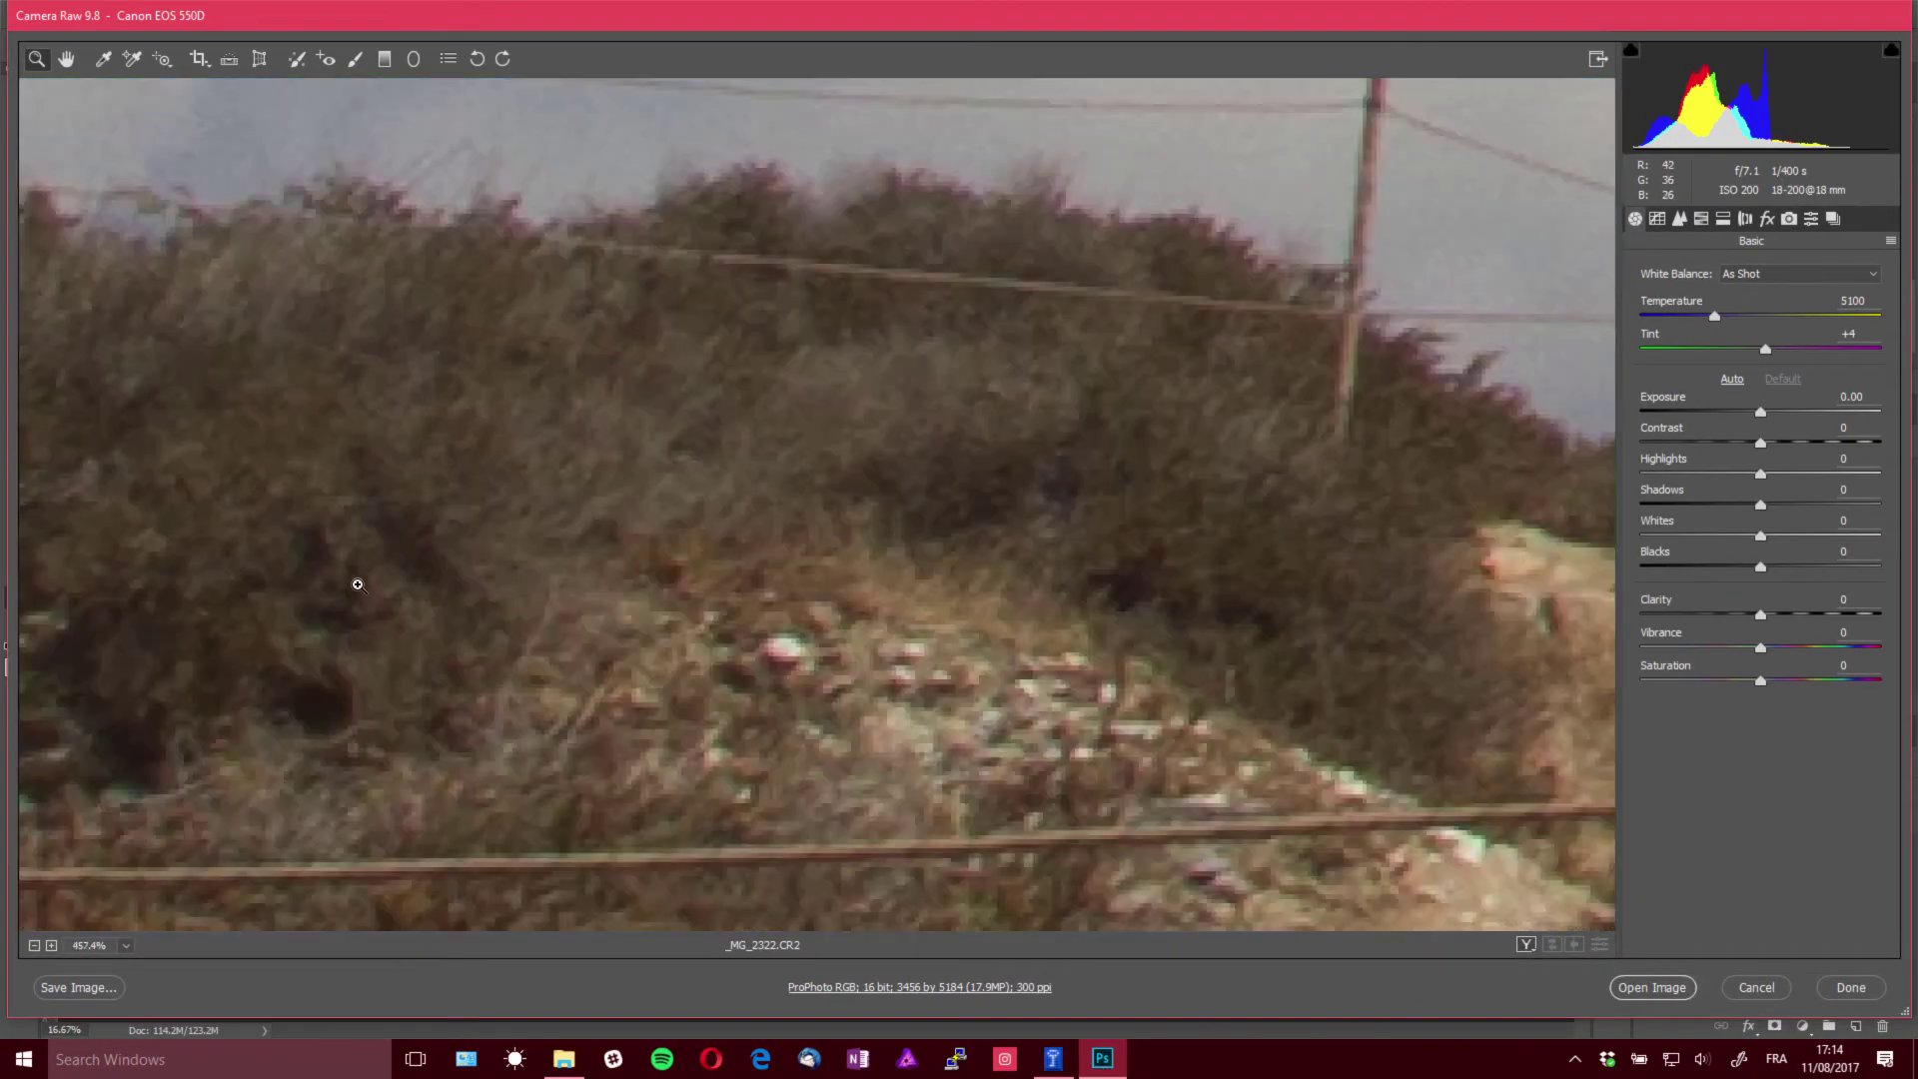
pyautogui.scroll(-4, 777, 301)
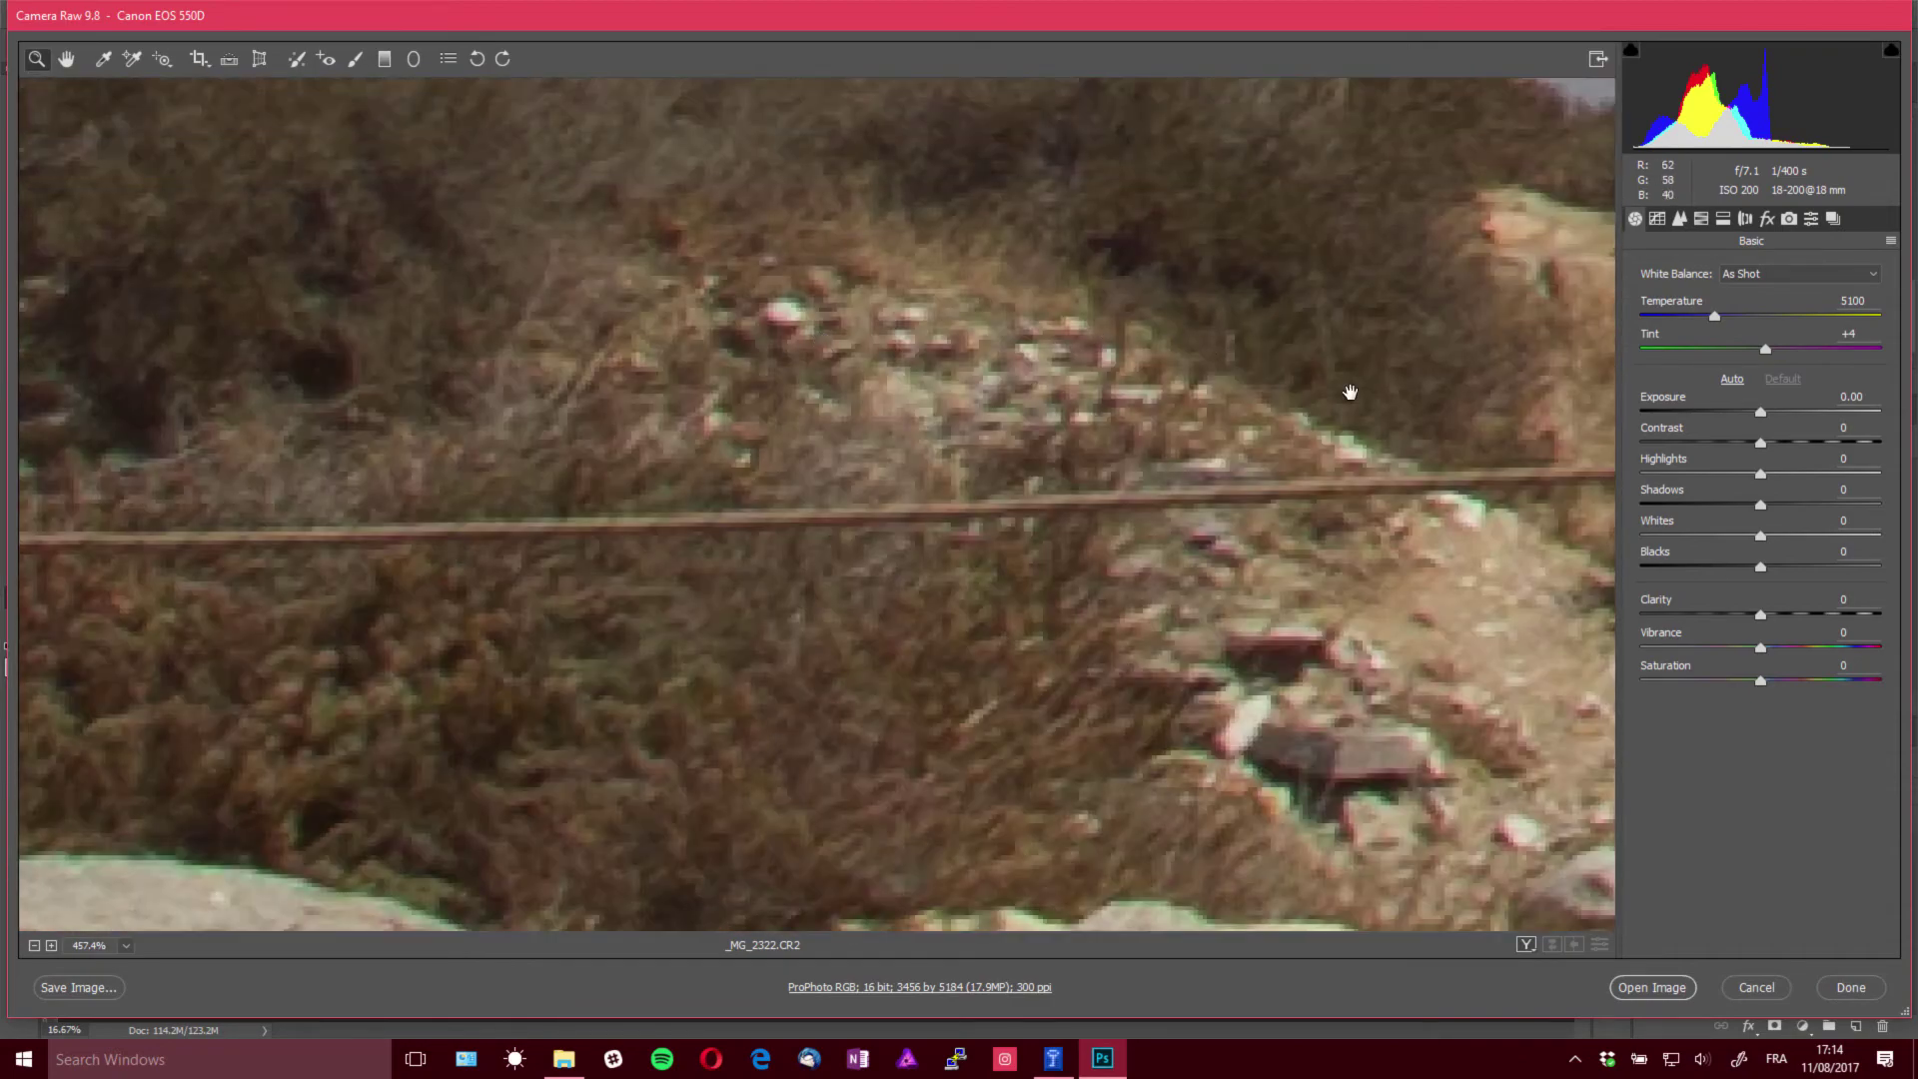
pyautogui.moveTo(1398, 354); pyautogui.dragTo(561, 403)
pyautogui.moveTo(1089, 372); pyautogui.dragTo(962, 358)
pyautogui.moveTo(654, 330); pyautogui.dragTo(483, 303)
pyautogui.moveTo(1391, 396); pyautogui.dragTo(609, 520)
pyautogui.moveTo(1209, 370); pyautogui.dragTo(1089, 392)
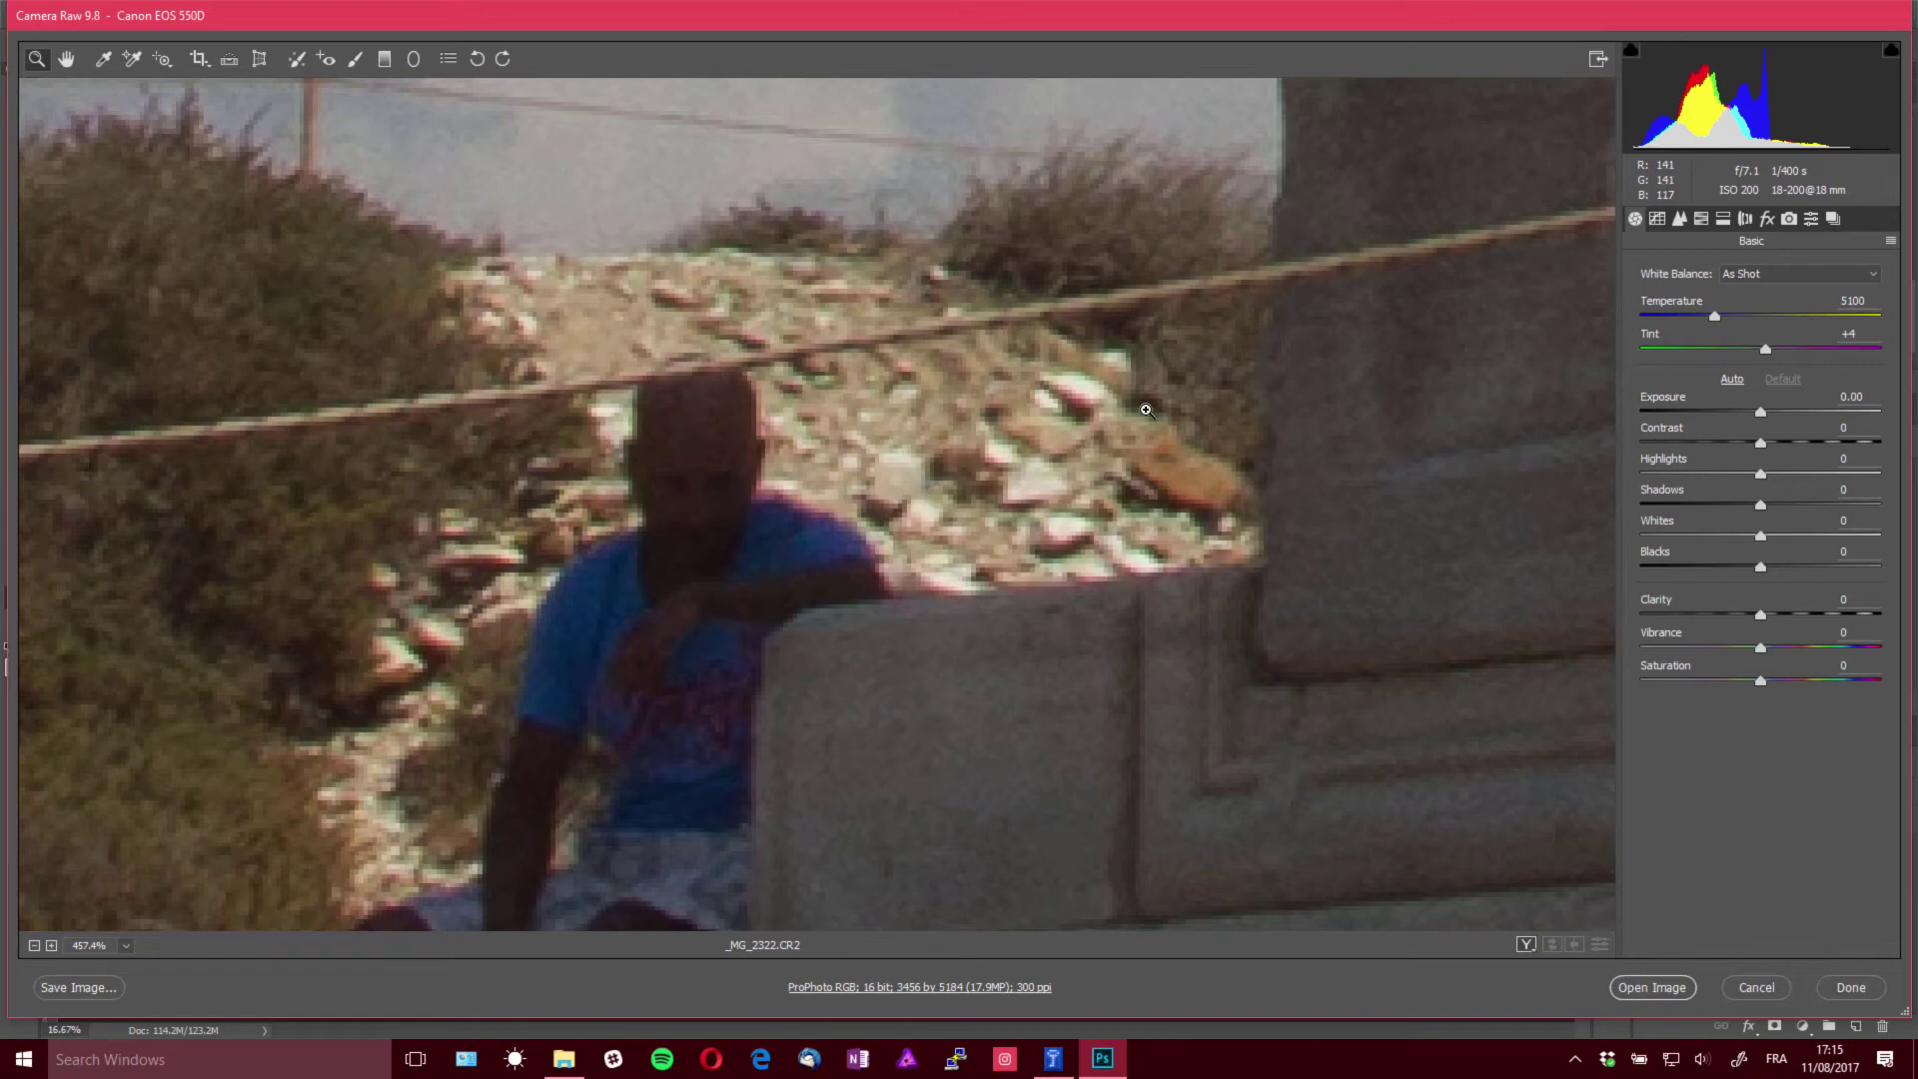
# Enable profile corrections in the lens corrections, with Remove Chromatic Aberration on
pyautogui.click(1746, 218)
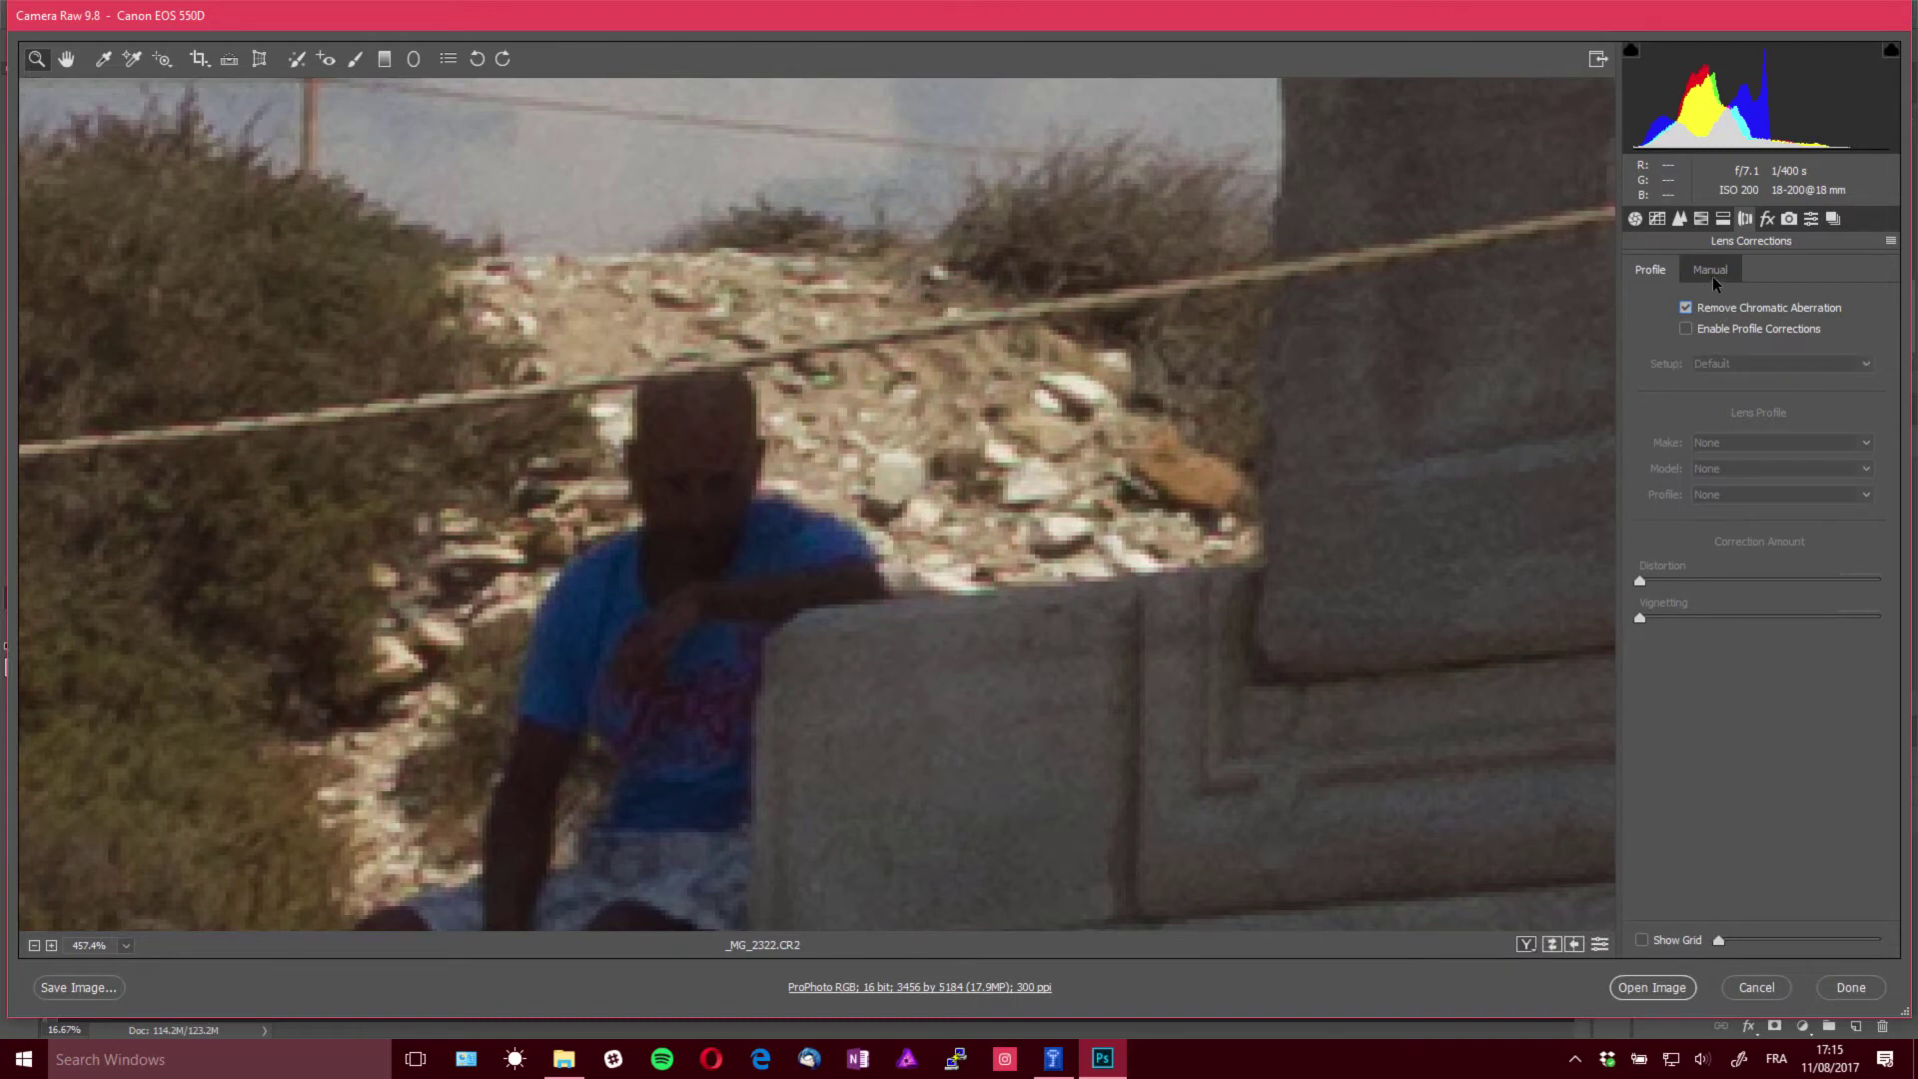
pyautogui.click(1709, 327)
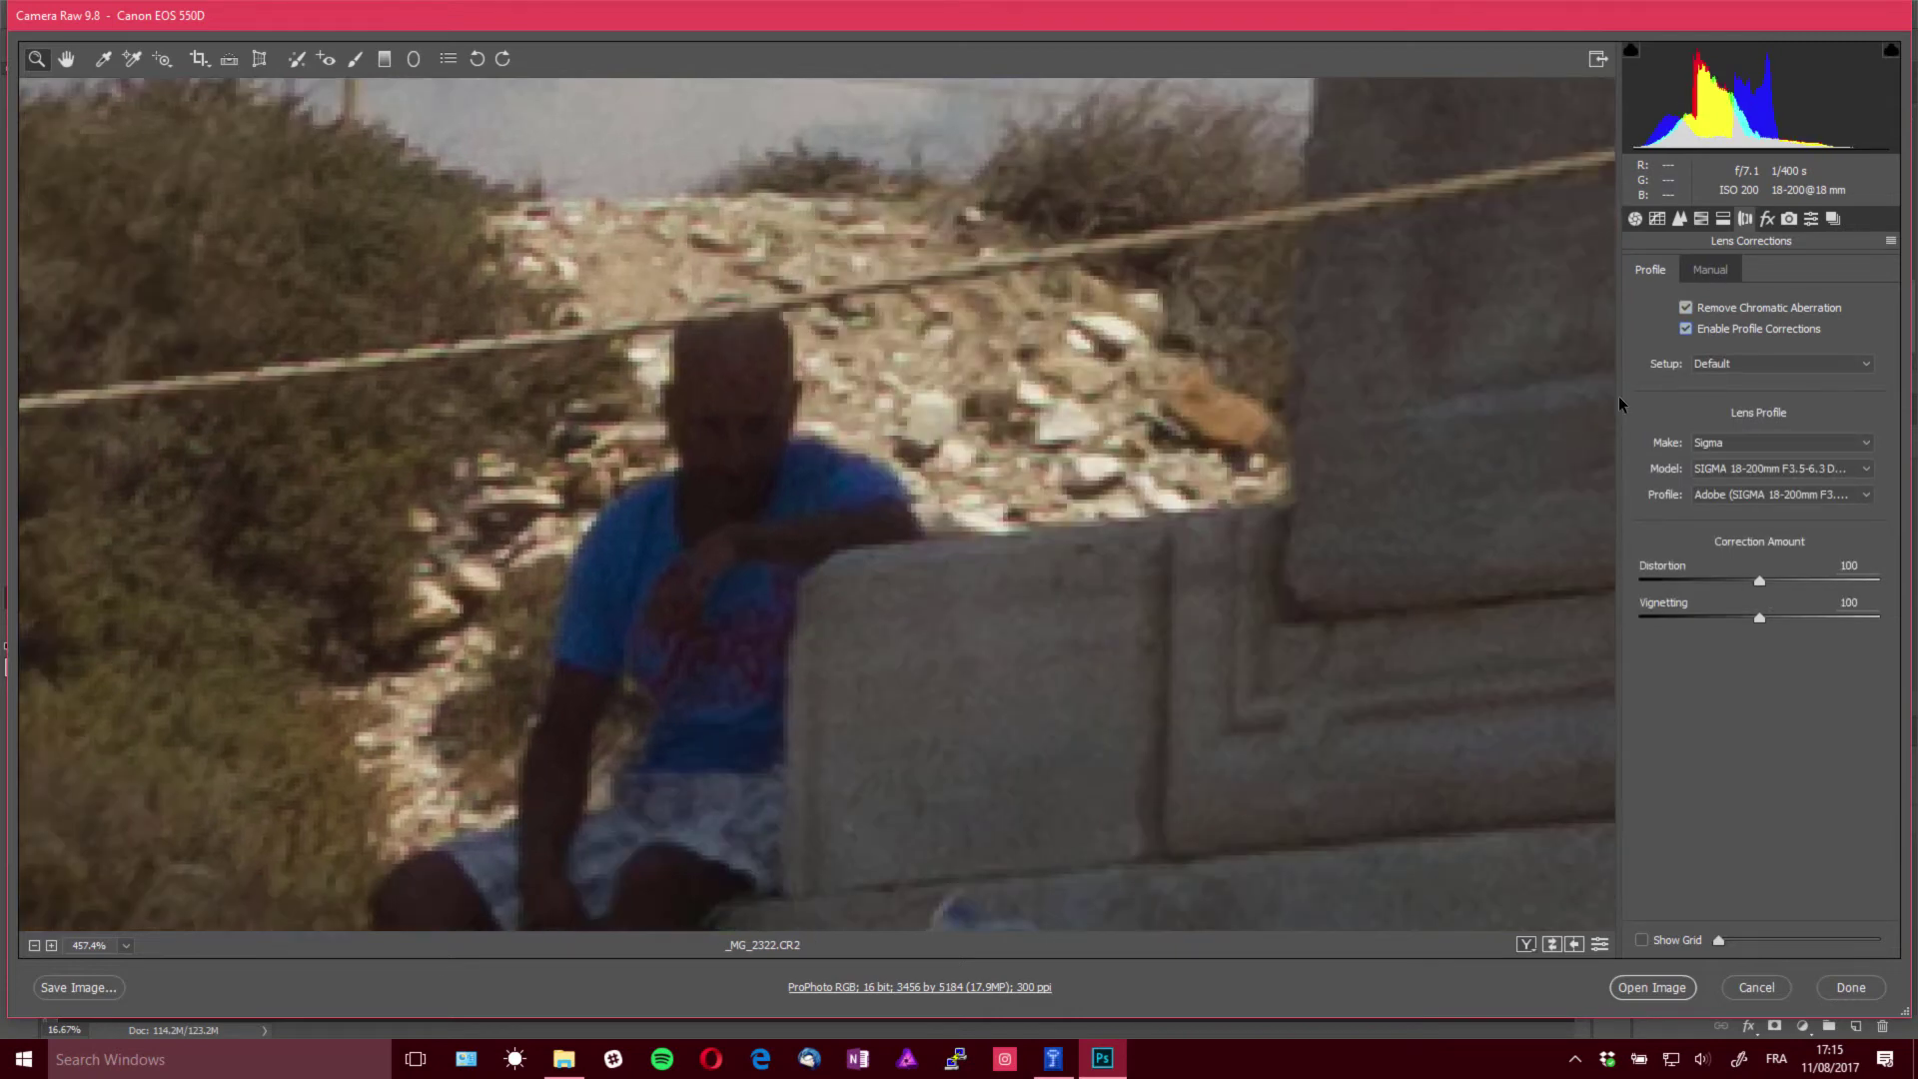
# In the manual lens corrections, set the defringe Green Amount to 8 and the Green Hue range to 13/33
pyautogui.click(1710, 270)
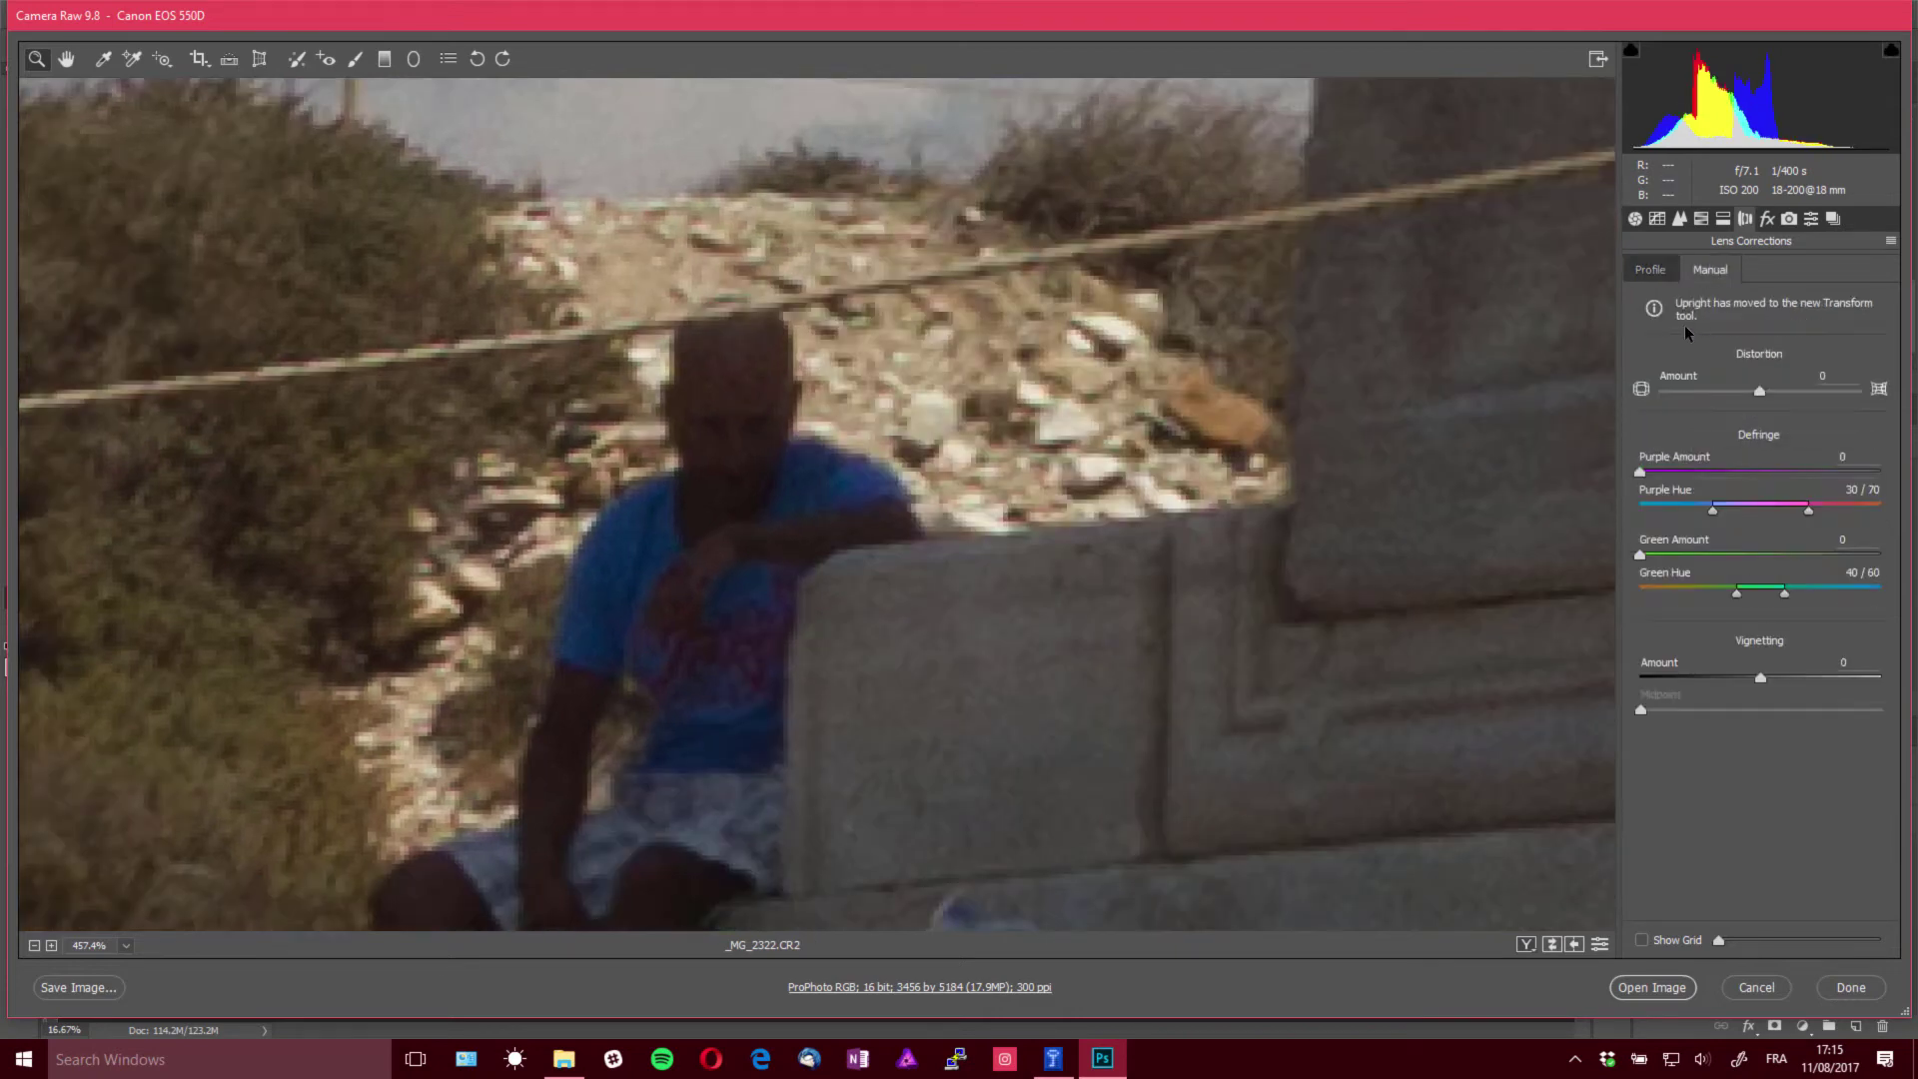
pyautogui.moveTo(1646, 556)
pyautogui.mouseDown()
pyautogui.moveTo(1848, 555)
pyautogui.moveTo(1636, 544)
pyautogui.mouseUp()
pyautogui.moveTo(1761, 589); pyautogui.dragTo(1744, 594)
pyautogui.moveTo(1639, 555); pyautogui.dragTo(1695, 589)
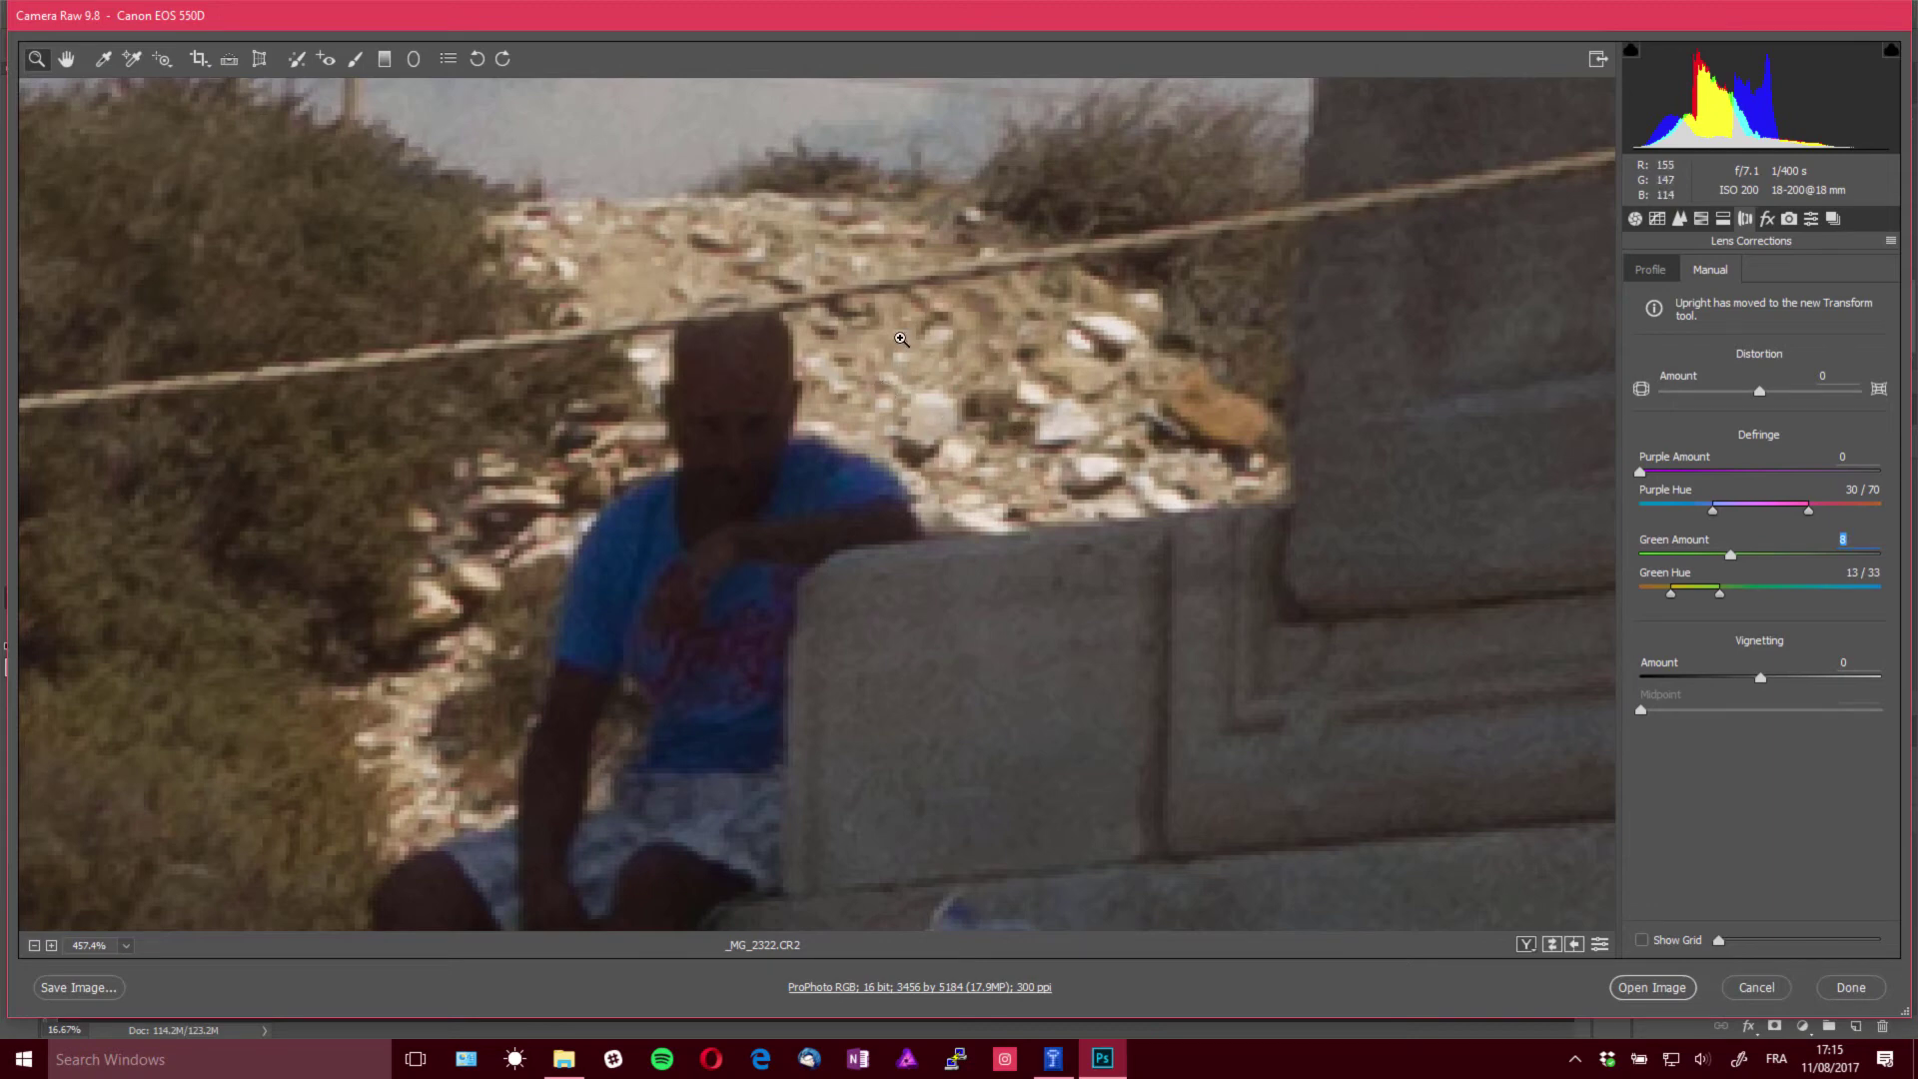
# Review the whole ruins photo at 25% and open it from Camera Raw as an image
pyautogui.press('alt')
pyautogui.keyDown('alt'); pyautogui.click(606, 499); pyautogui.keyUp('alt')
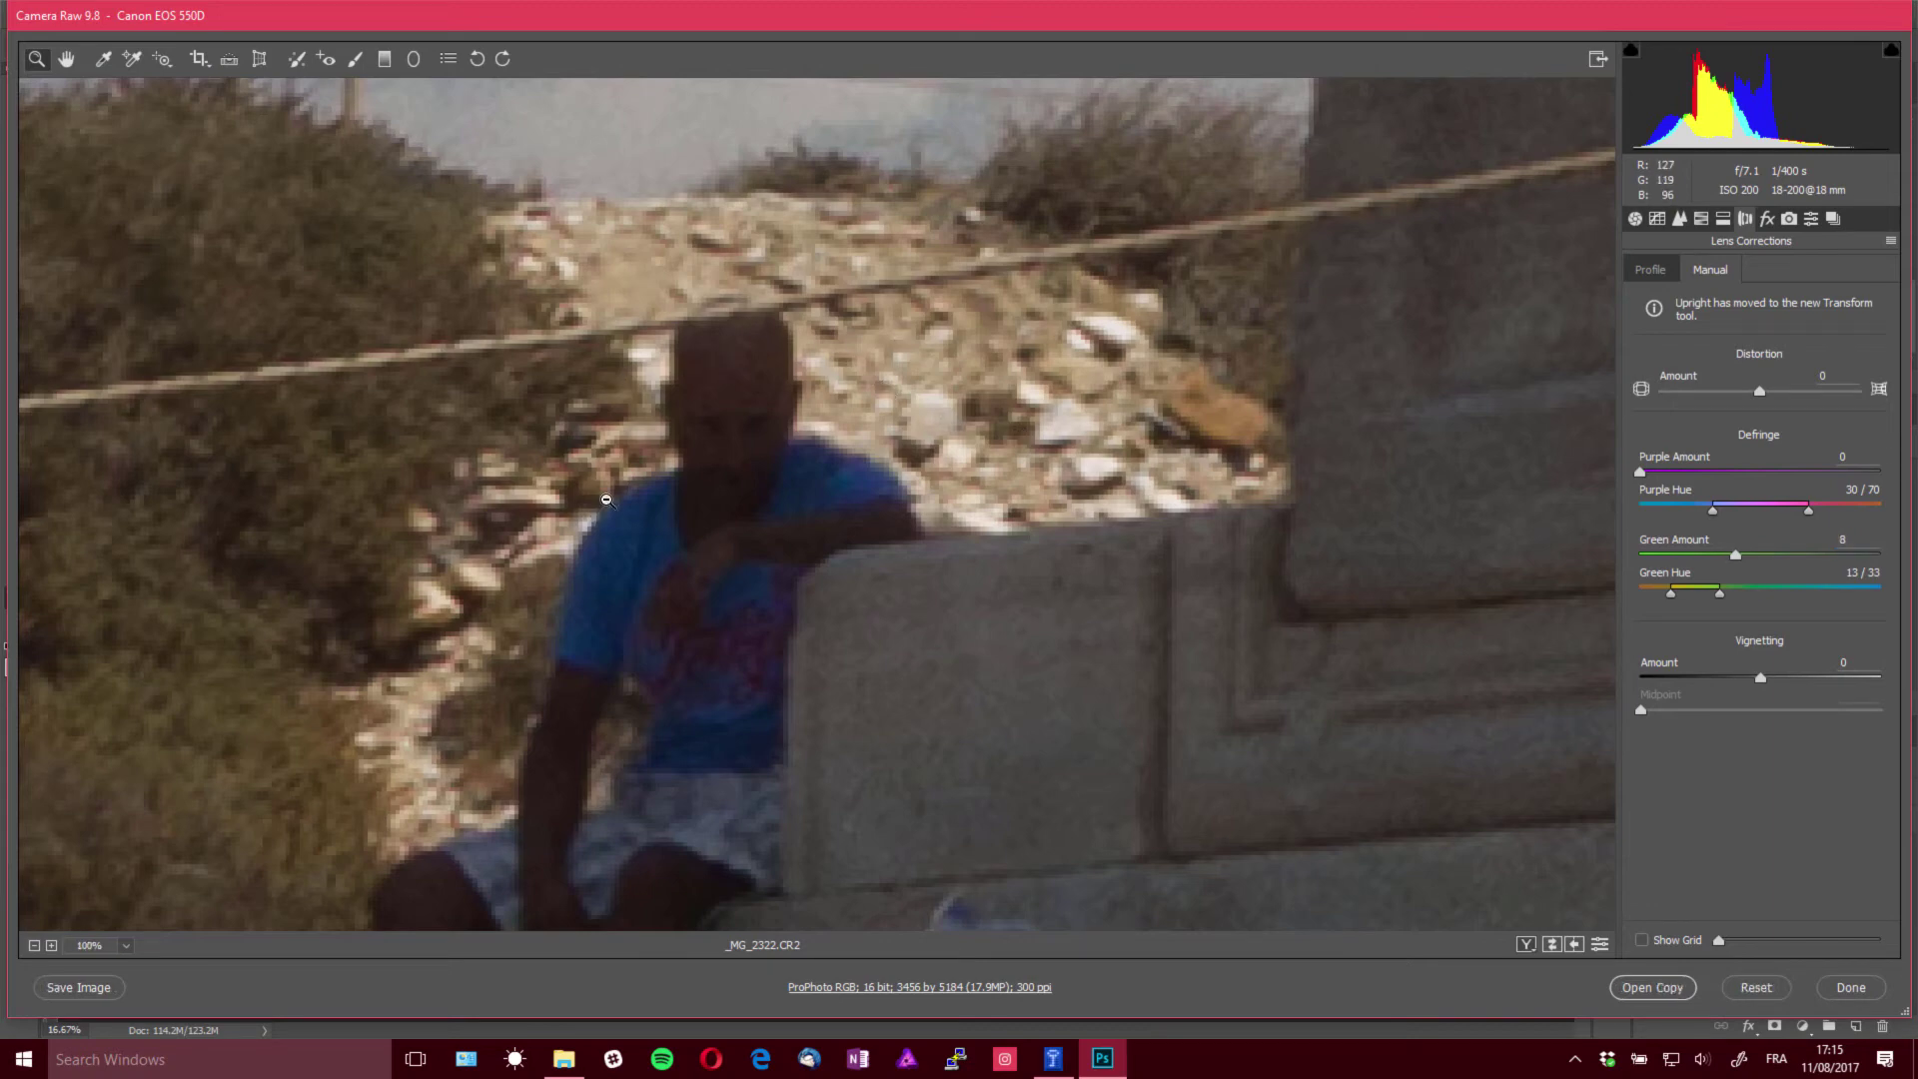
pyautogui.keyDown('alt'); pyautogui.click(650, 496); pyautogui.keyUp('alt')
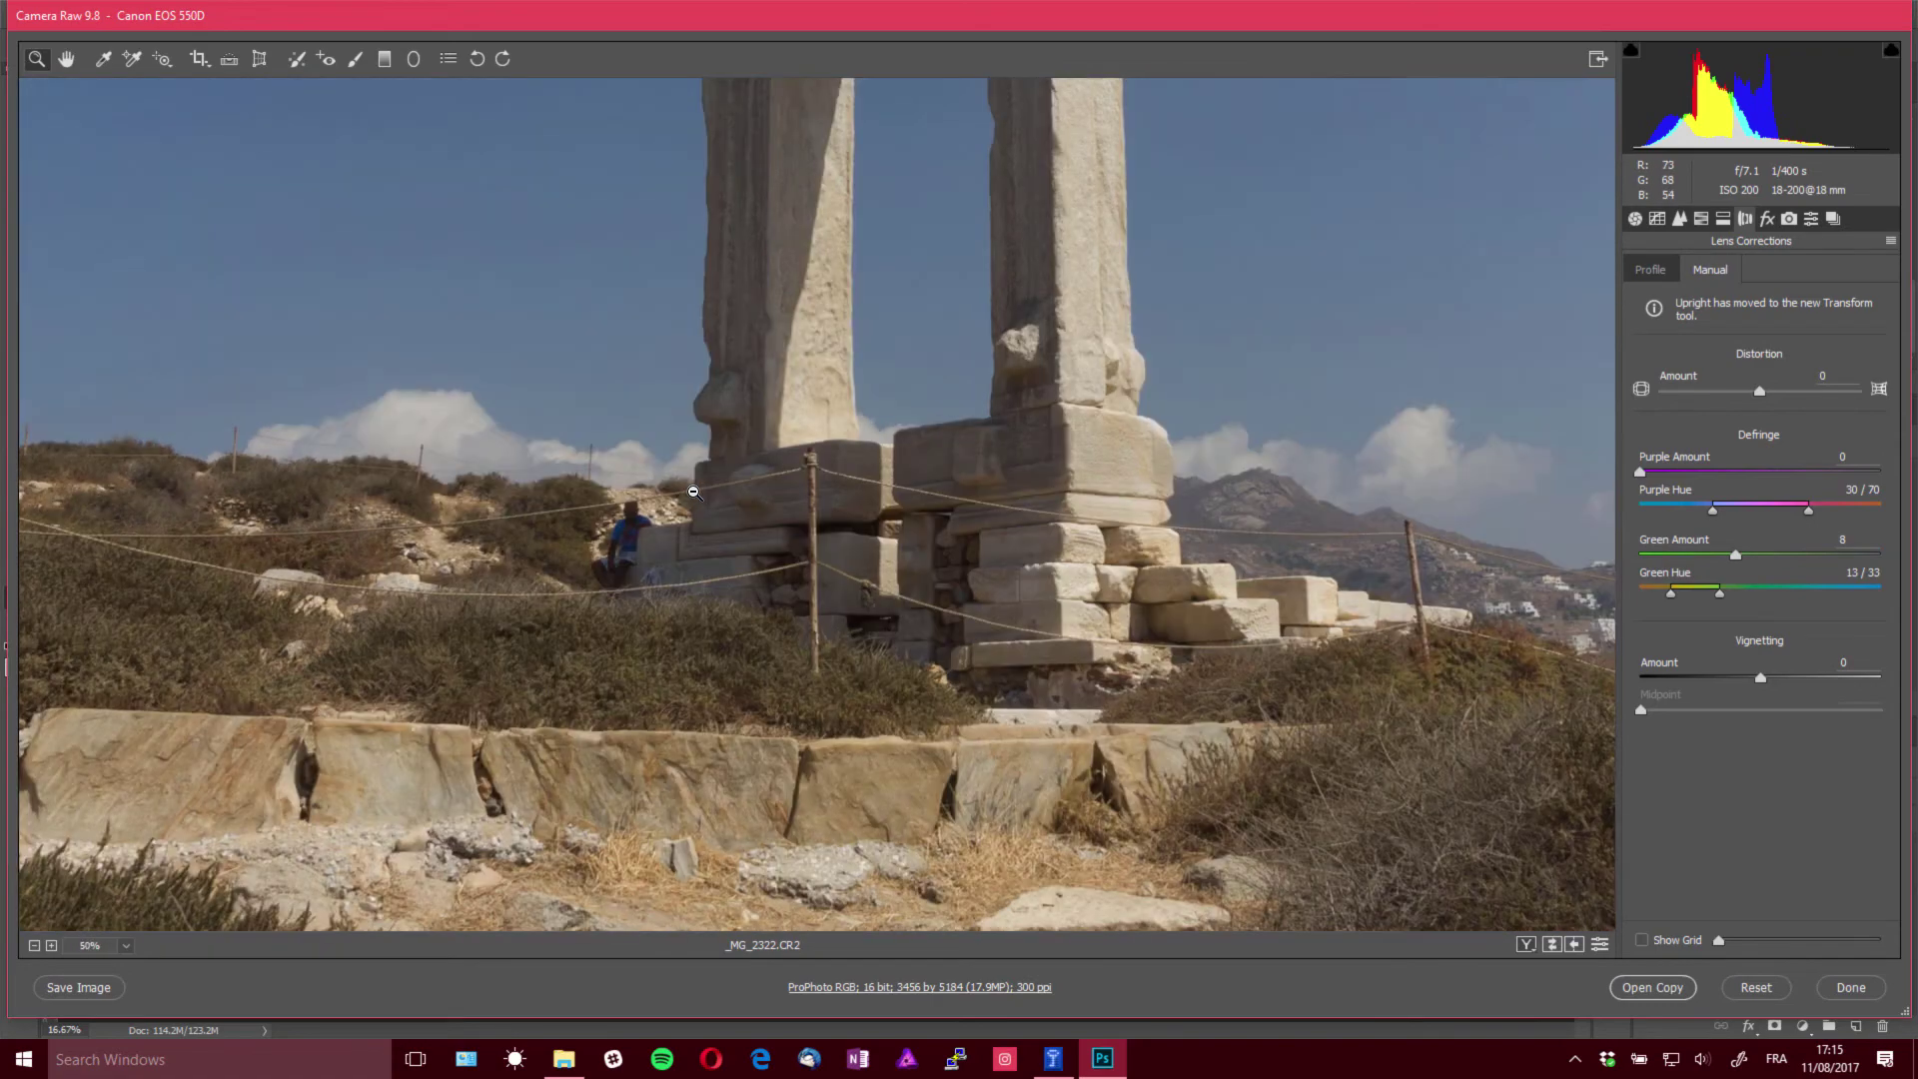
pyautogui.keyDown('alt'); pyautogui.click(694, 491); pyautogui.keyUp('alt')
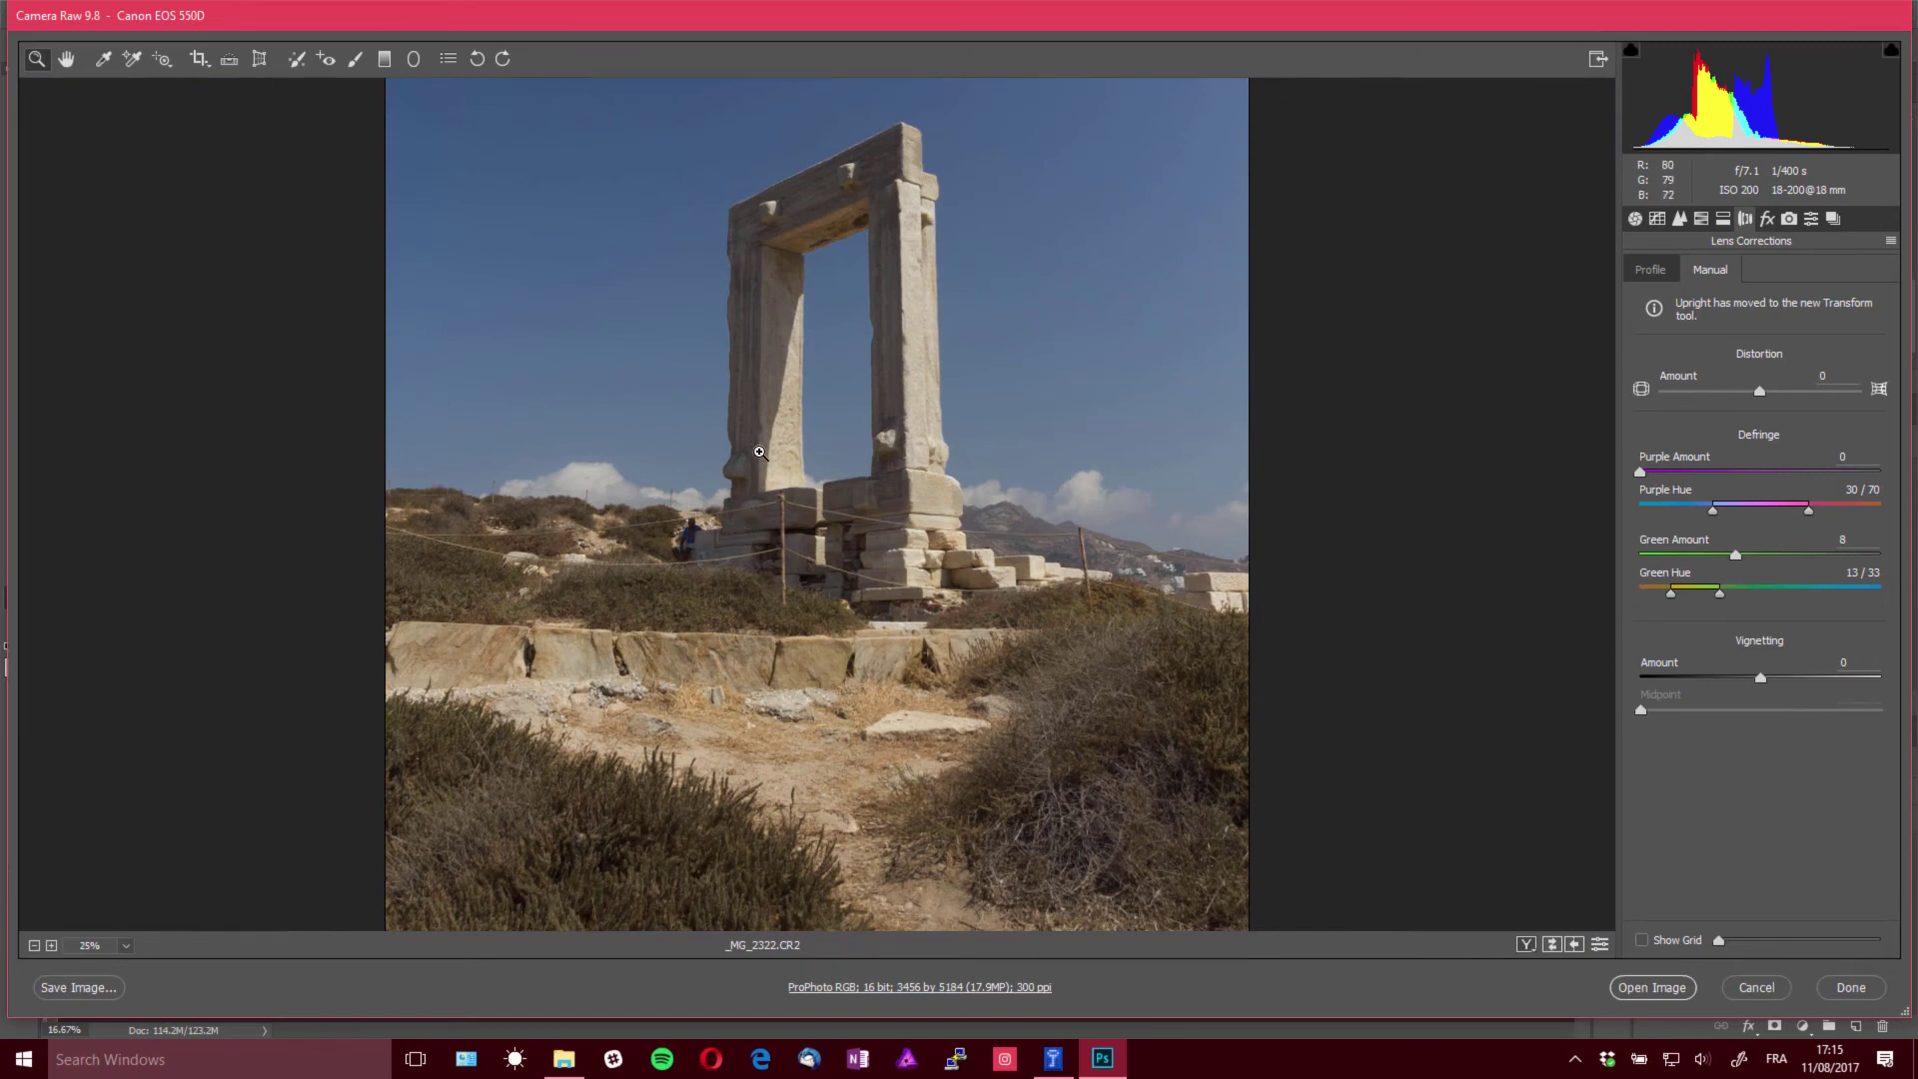
pyautogui.click(1652, 988)
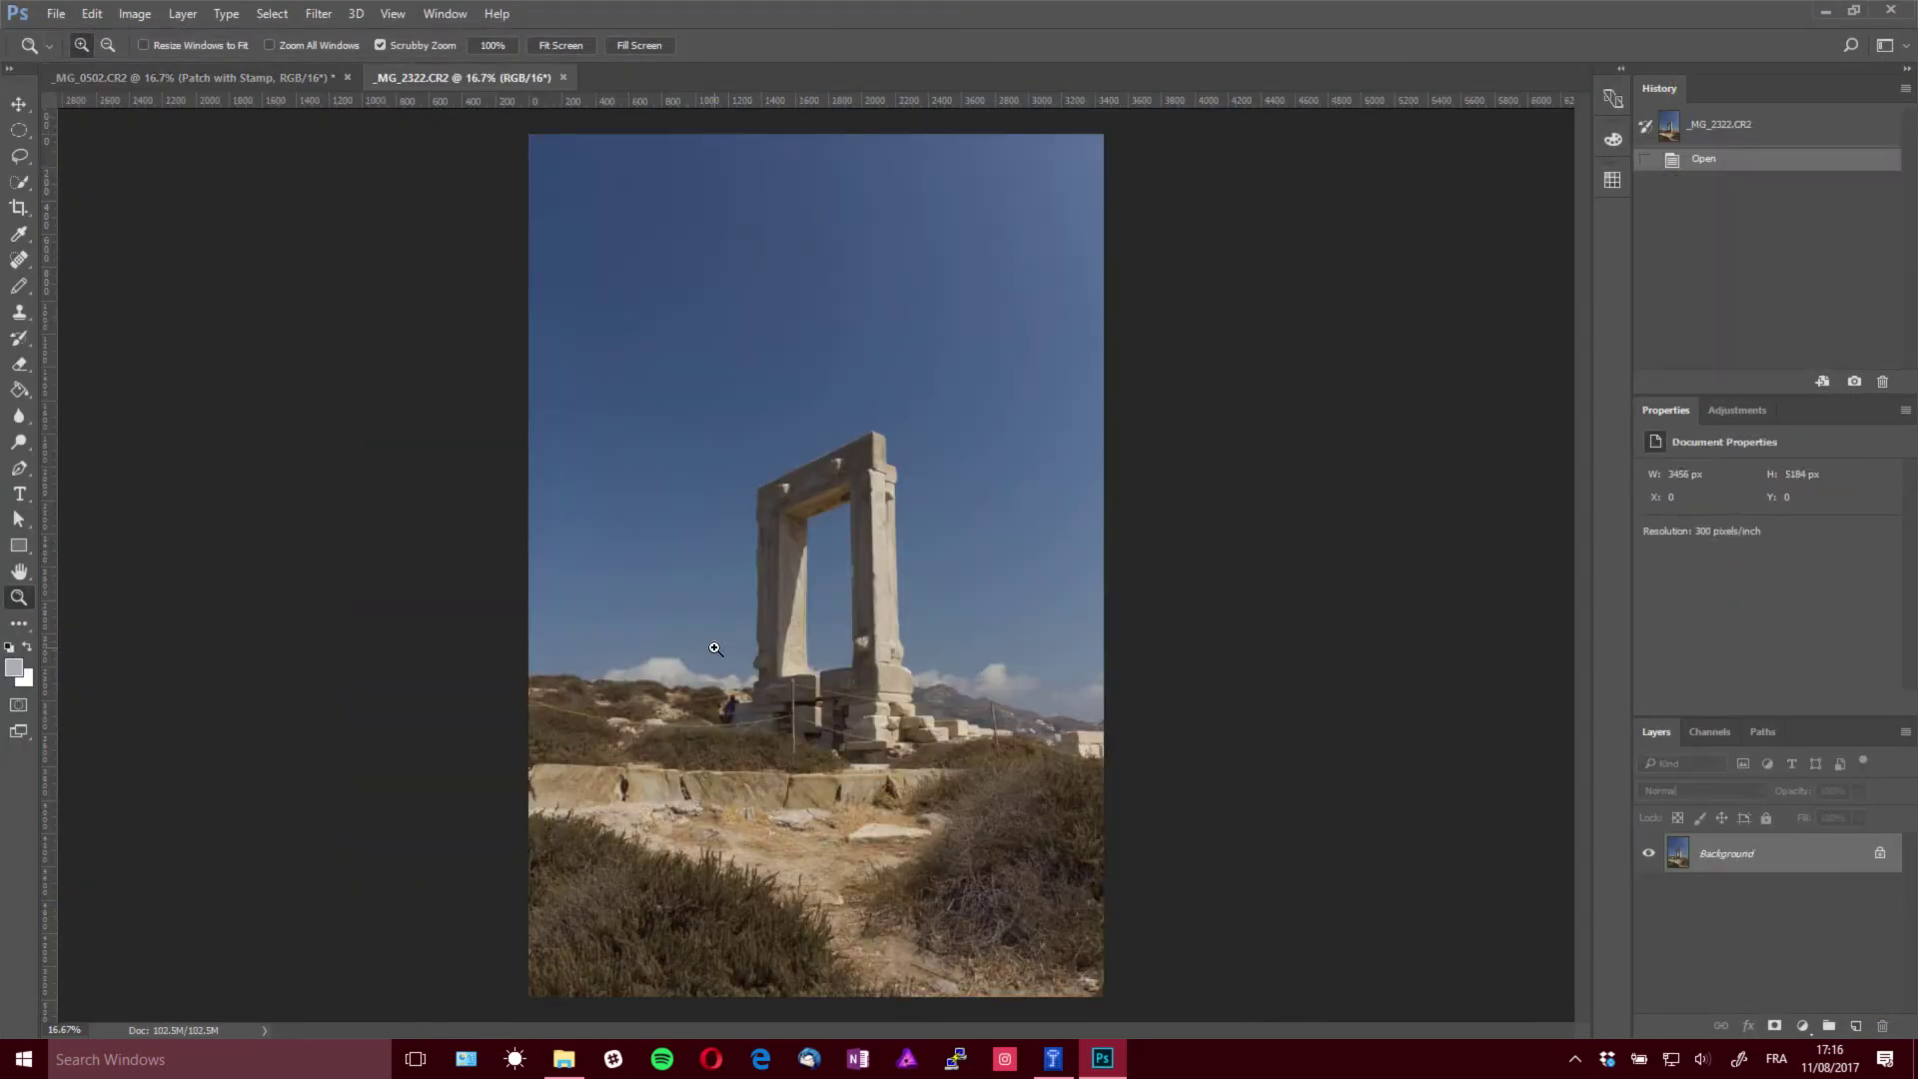
# Add an empty layer above the Background and bring the seated man beside the ruins into close view
pyautogui.moveTo(720, 749); pyautogui.dragTo(996, 441)
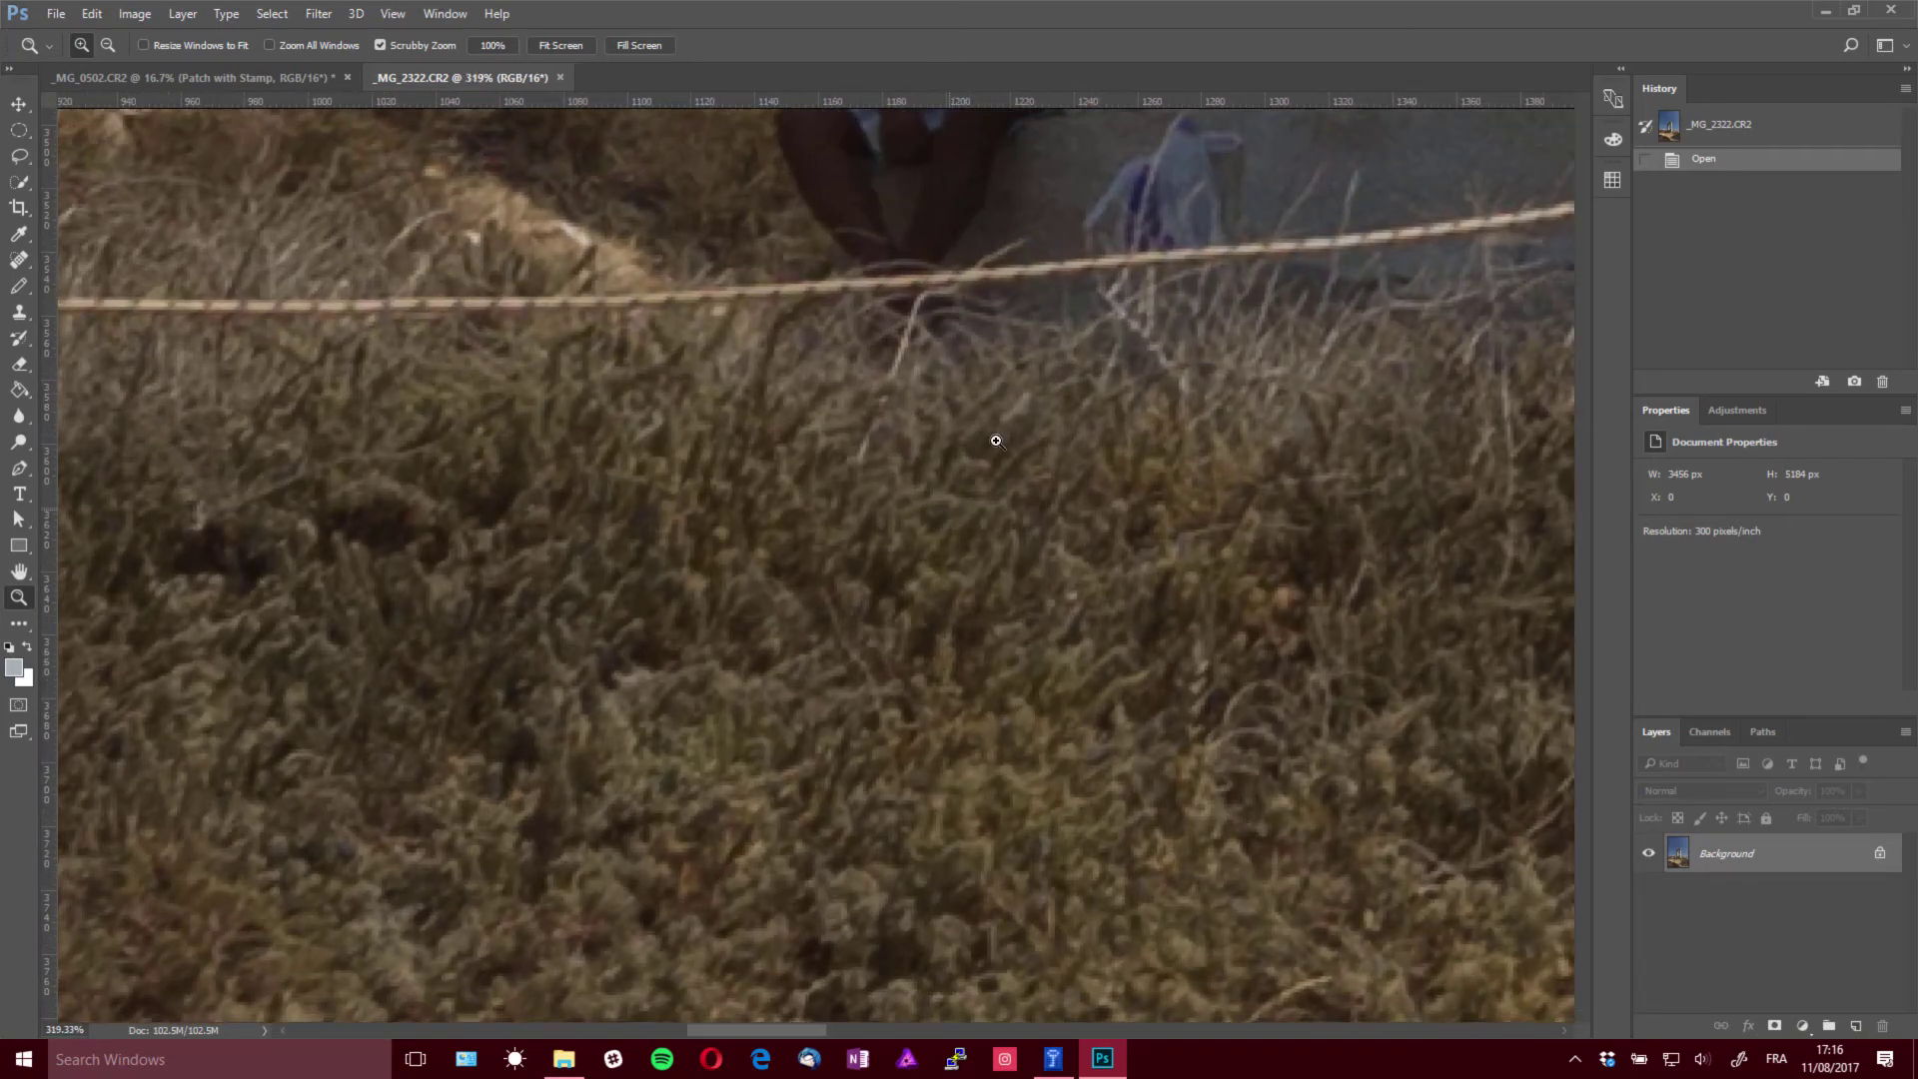
pyautogui.press('s')
pyautogui.scroll(10, 996, 441)
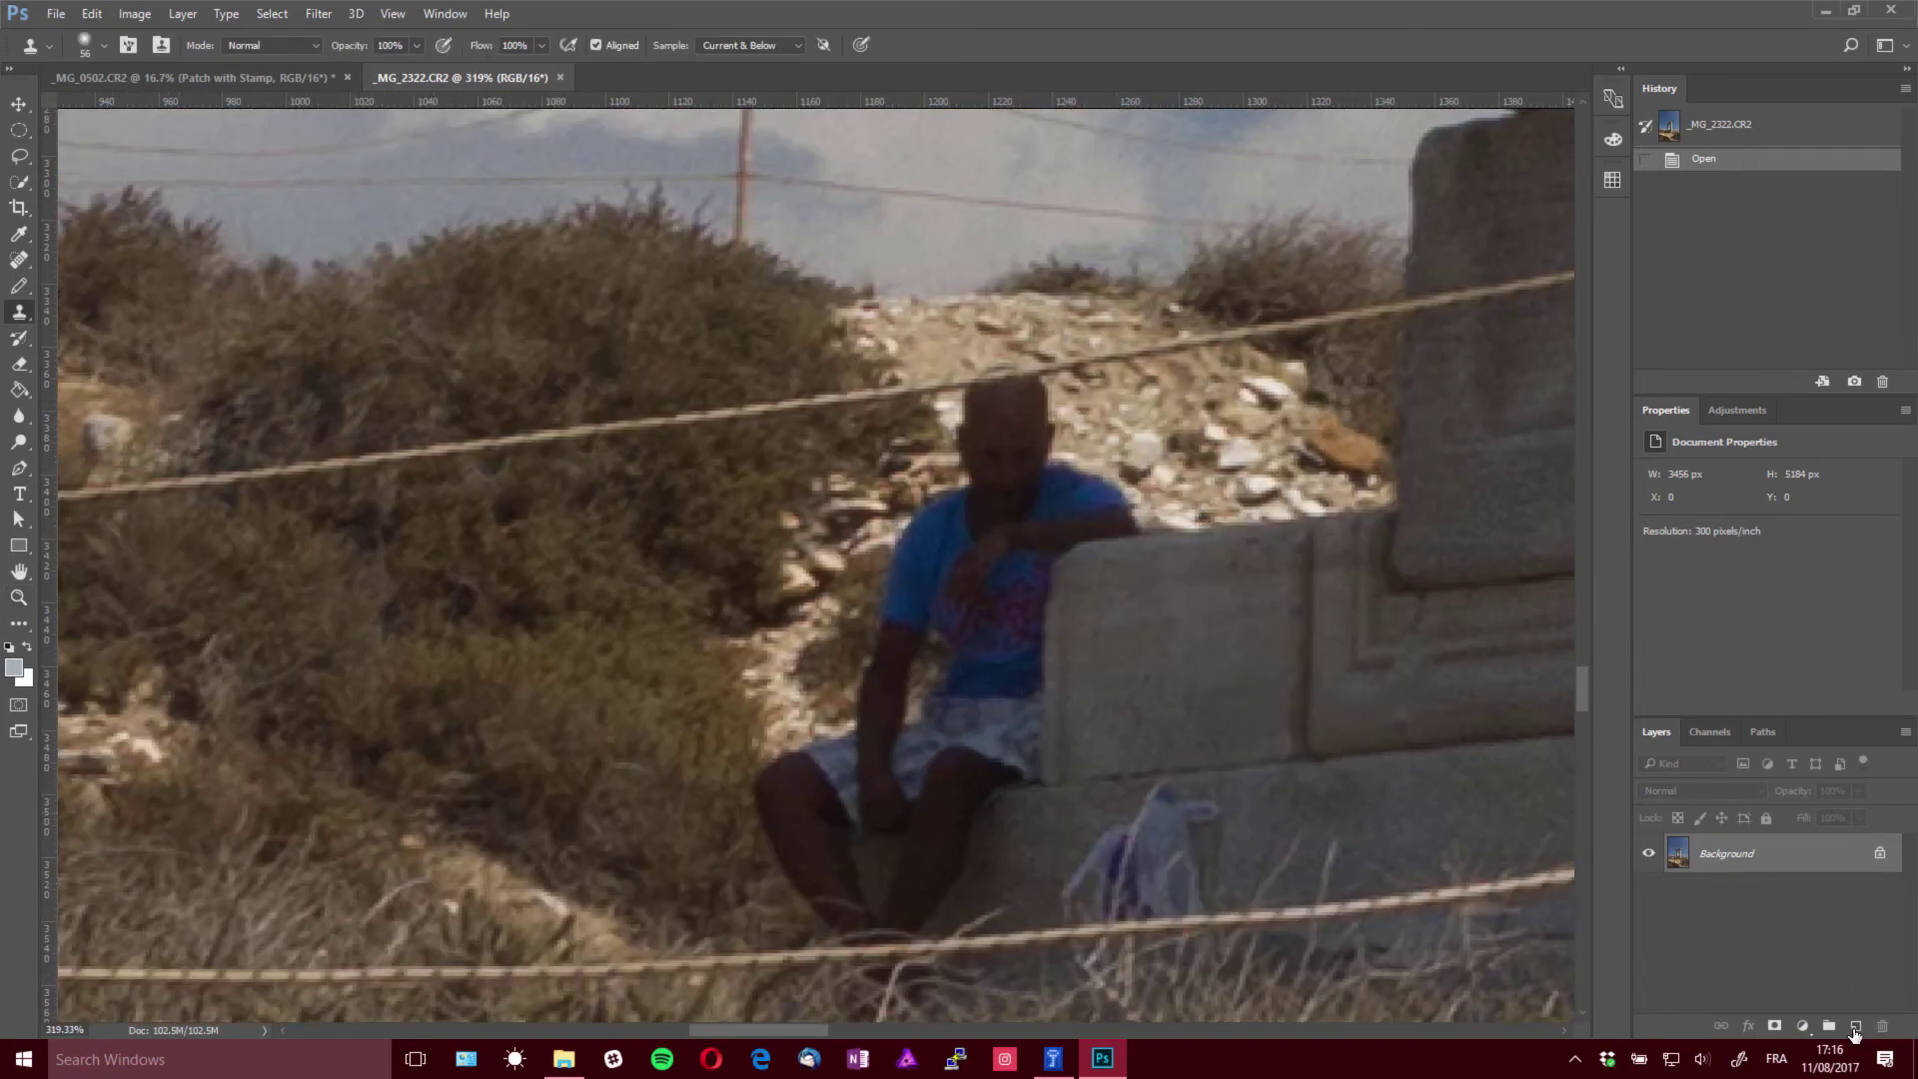
pyautogui.click(1855, 1029)
pyautogui.moveTo(1027, 420)
pyautogui.mouseDown()
pyautogui.moveTo(756, 390)
pyautogui.moveTo(792, 411)
pyautogui.mouseUp()
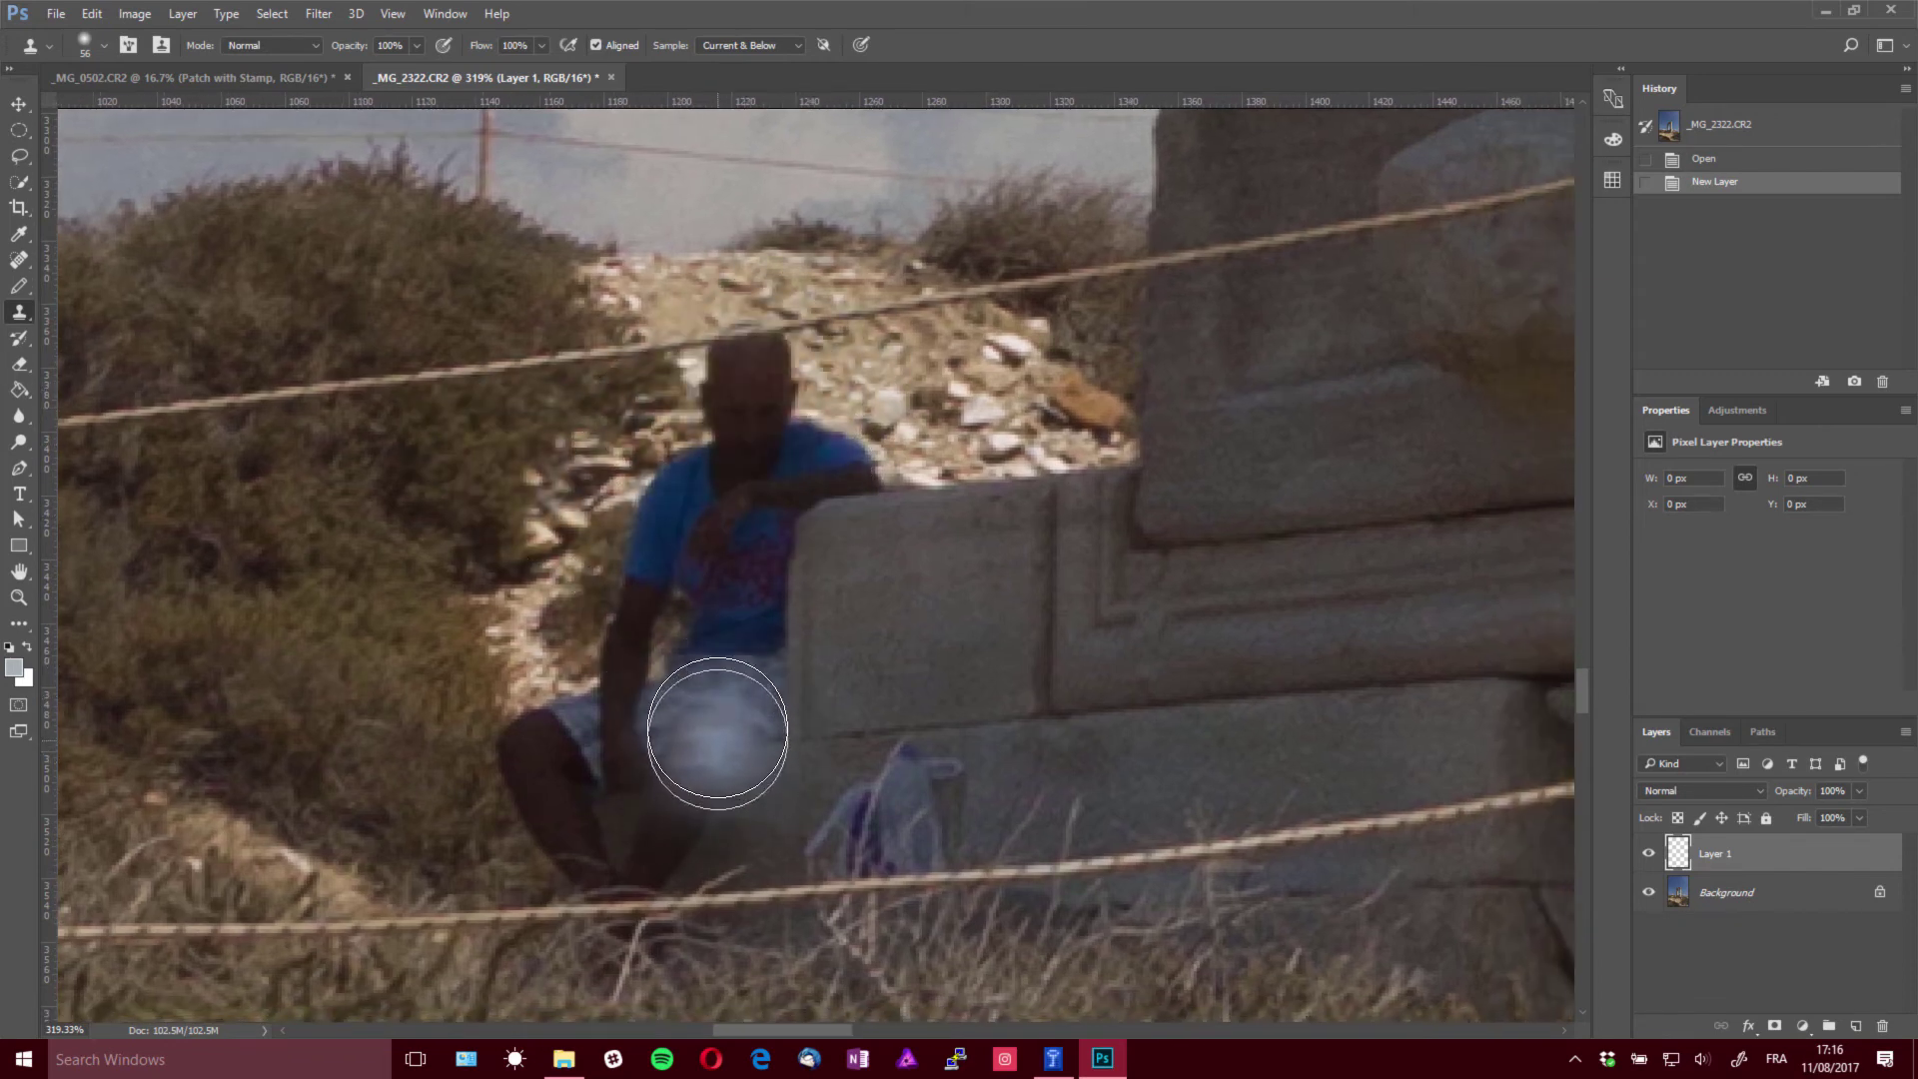
# Paint over the seated man on Layer 1 with a size 25 content-aware Spot Healing Brush and compare before and after
pyautogui.press('j')
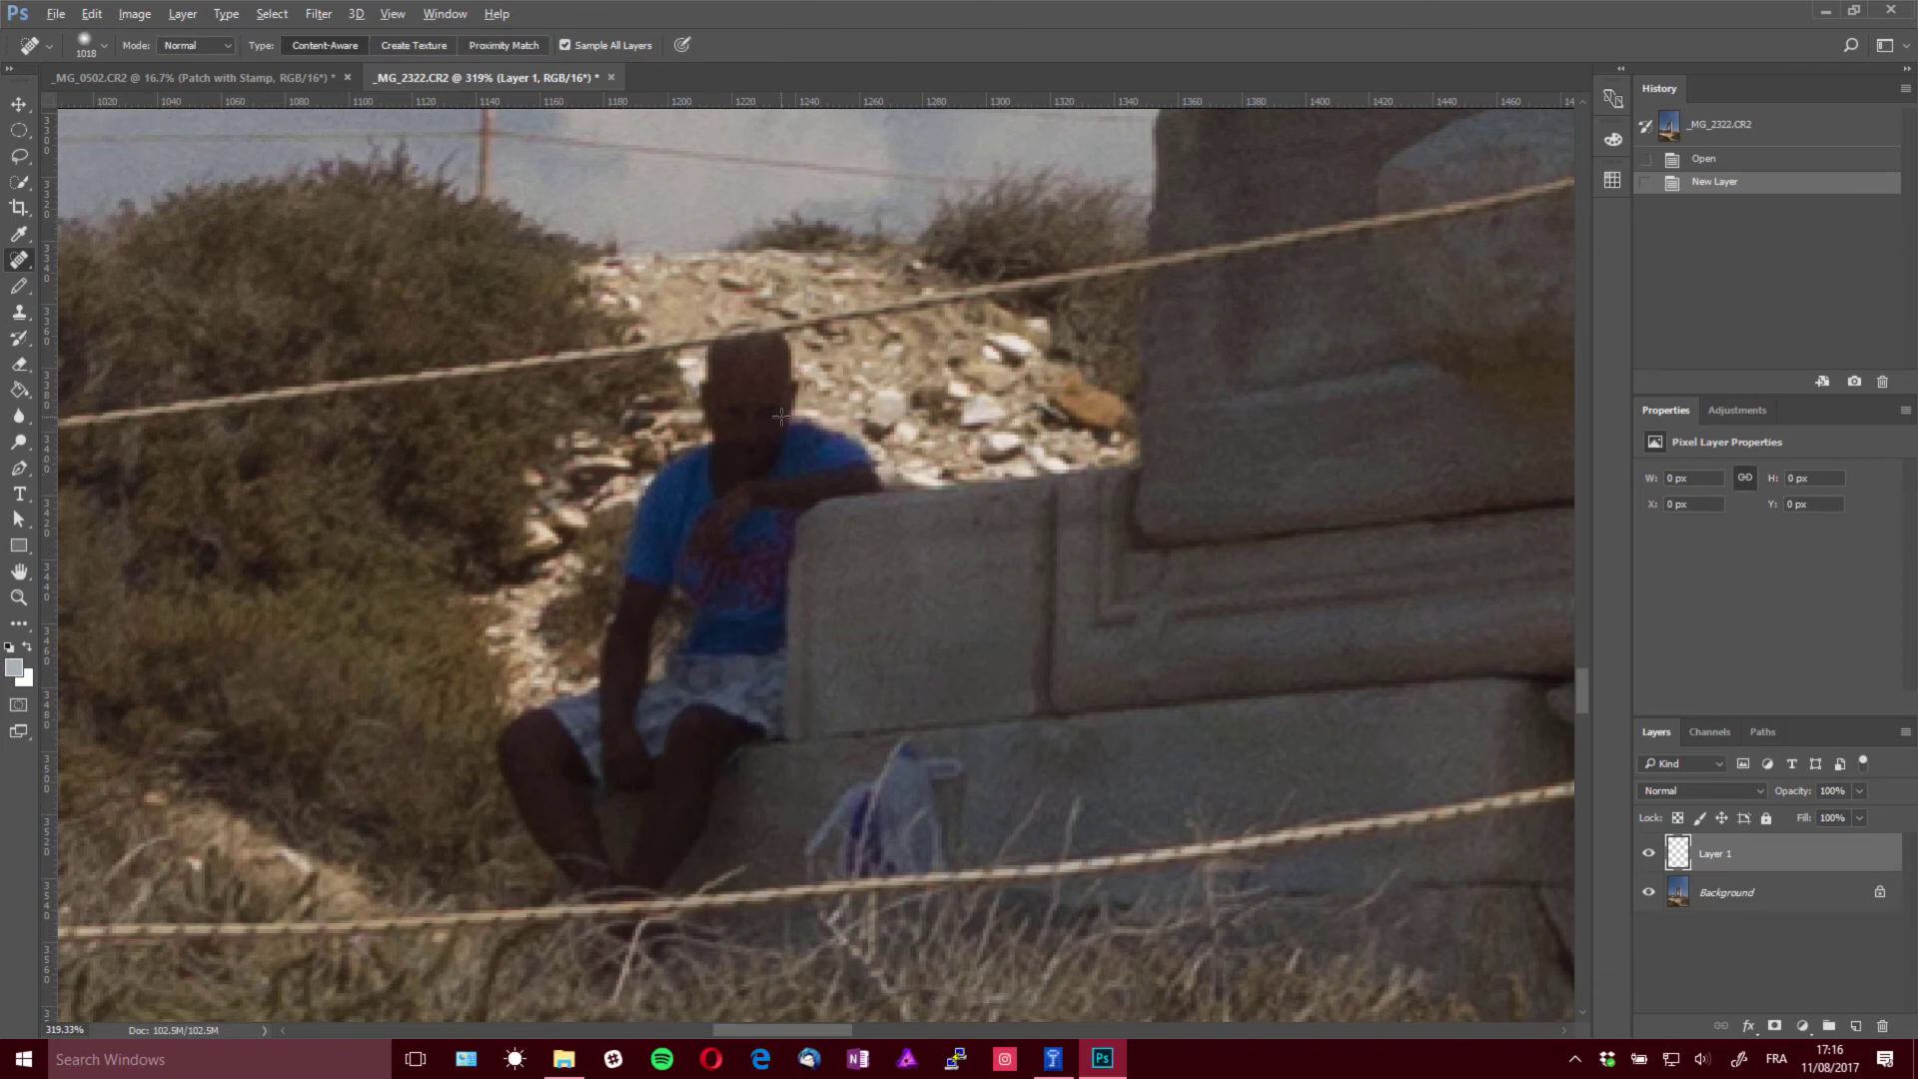
pyautogui.moveTo(782, 416)
pyautogui.mouseDown()
pyautogui.moveTo(325, 493)
pyautogui.moveTo(492, 523)
pyautogui.moveTo(434, 539)
pyautogui.mouseUp()
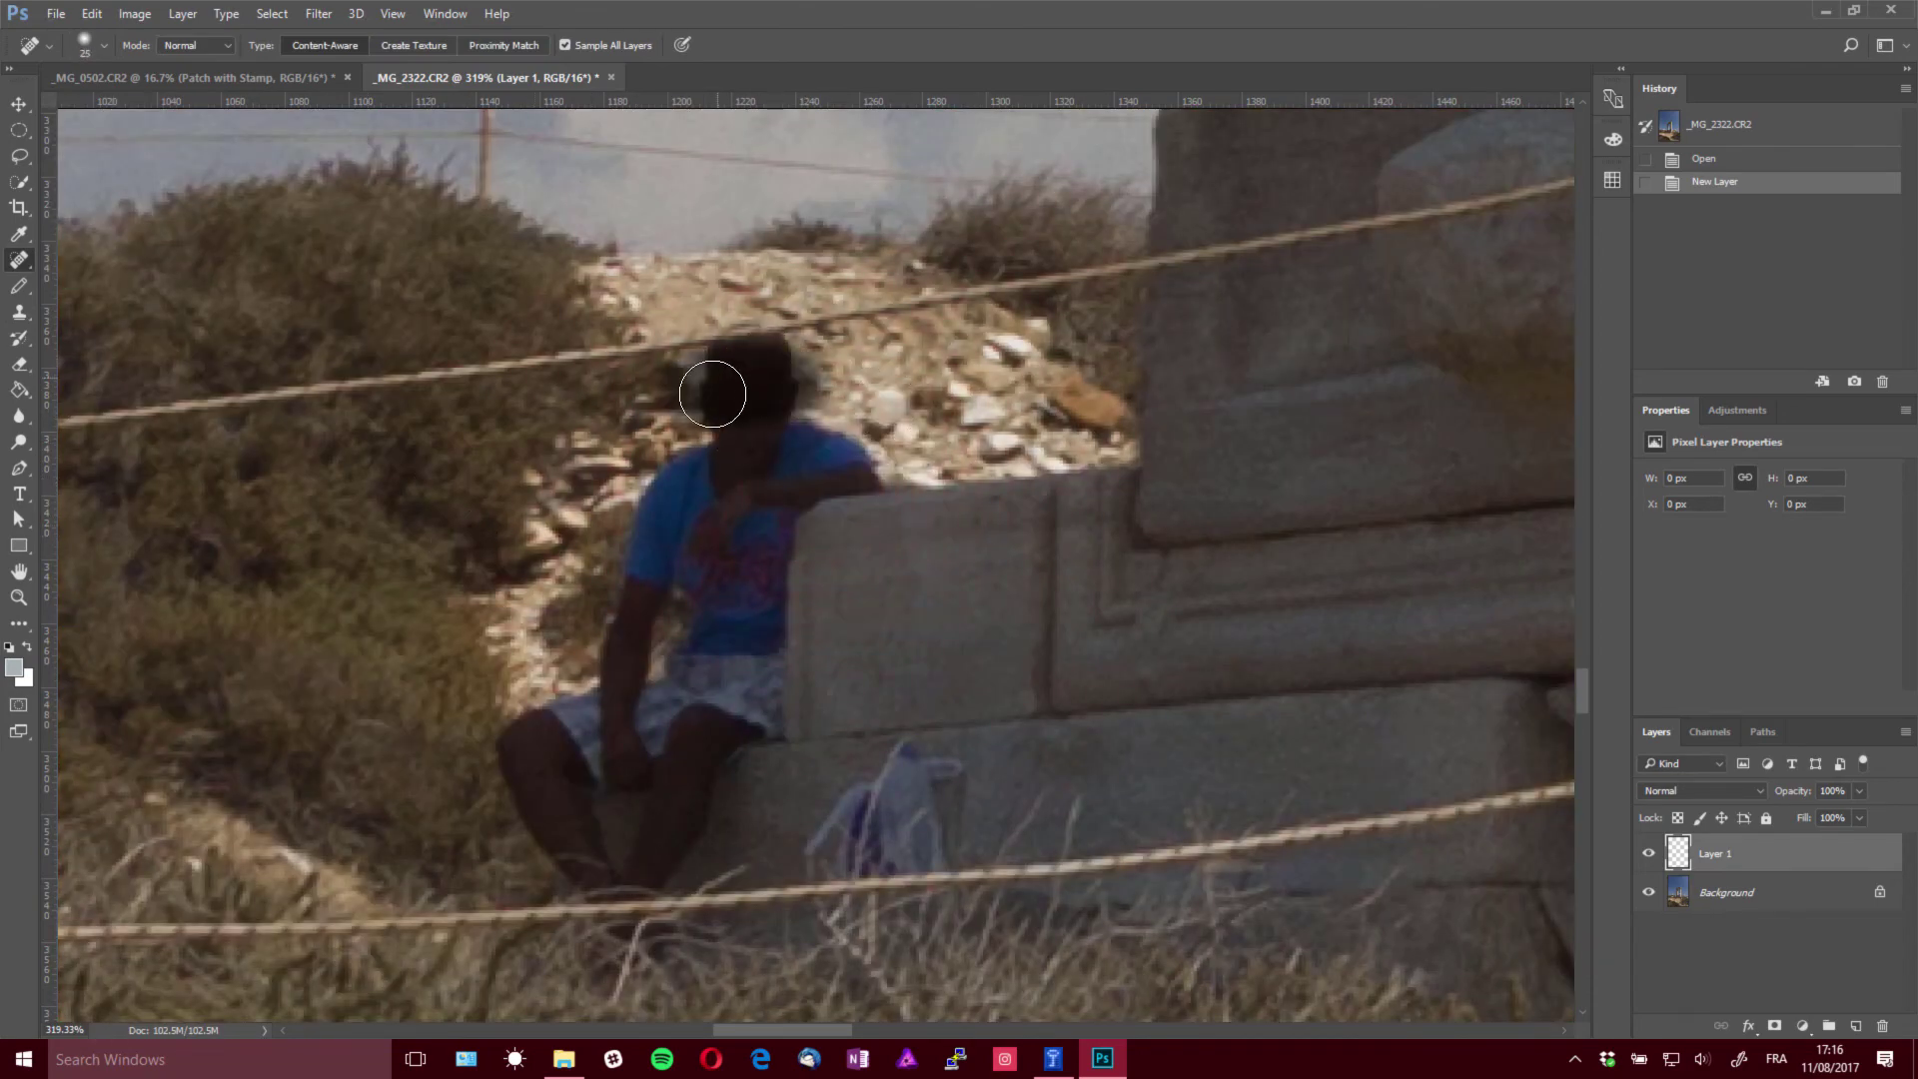
pyautogui.moveTo(712, 394)
pyautogui.mouseDown()
pyautogui.moveTo(727, 457)
pyautogui.moveTo(840, 464)
pyautogui.moveTo(695, 462)
pyautogui.moveTo(661, 514)
pyautogui.moveTo(745, 493)
pyautogui.moveTo(747, 707)
pyautogui.moveTo(681, 778)
pyautogui.moveTo(642, 885)
pyautogui.moveTo(585, 862)
pyautogui.moveTo(523, 791)
pyautogui.moveTo(526, 734)
pyautogui.moveTo(633, 783)
pyautogui.moveTo(634, 759)
pyautogui.moveTo(539, 729)
pyautogui.moveTo(588, 733)
pyautogui.moveTo(681, 695)
pyautogui.moveTo(723, 584)
pyautogui.moveTo(669, 534)
pyautogui.moveTo(624, 709)
pyautogui.moveTo(659, 539)
pyautogui.moveTo(759, 469)
pyautogui.moveTo(684, 513)
pyautogui.moveTo(705, 476)
pyautogui.moveTo(744, 472)
pyautogui.moveTo(768, 759)
pyautogui.mouseUp()
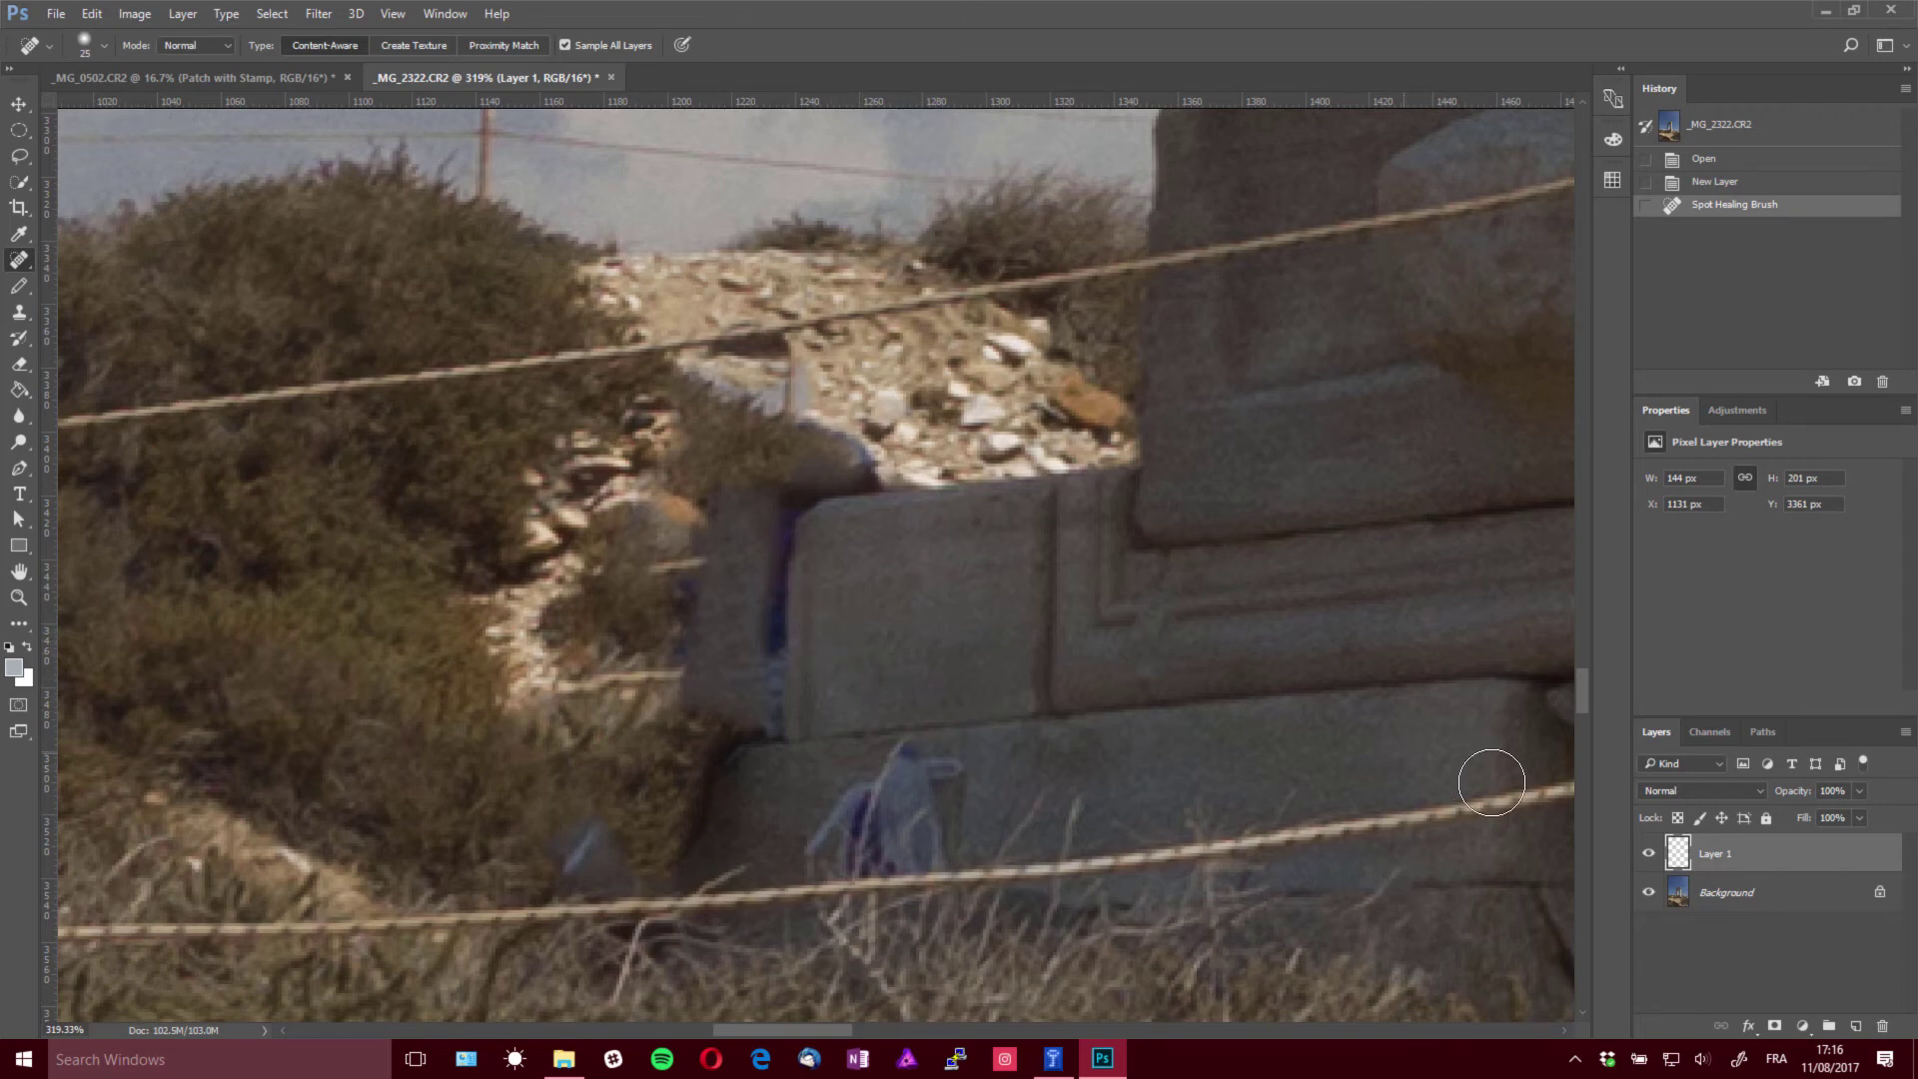
pyautogui.click(1650, 853)
pyautogui.click(1649, 853)
# Clone rubble with a small soft Clone Stamp brush over the healed area where the man's head was, below the upper rope
pyautogui.press('s')
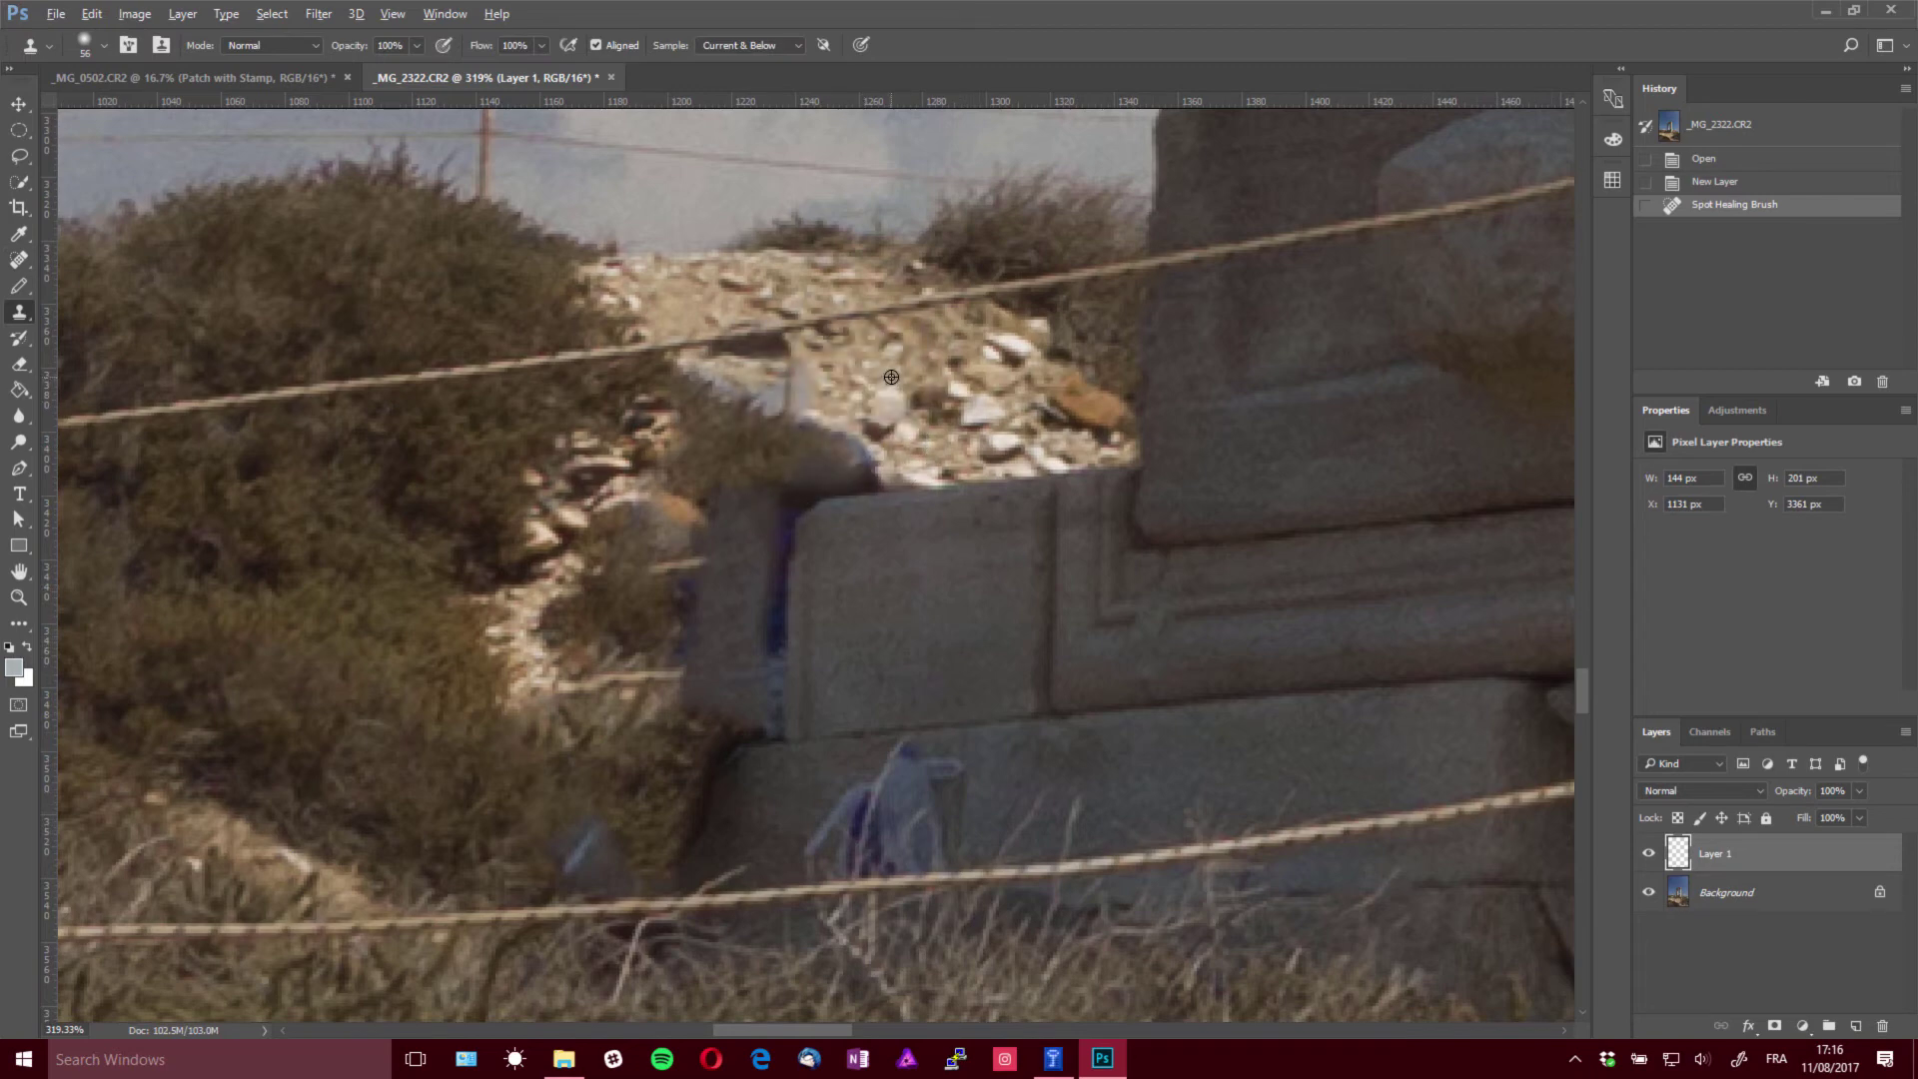
pyautogui.moveTo(891, 376); pyautogui.dragTo(824, 393)
pyautogui.click(803, 372)
pyautogui.keyDown('alt'); pyautogui.rightClick(851, 365); pyautogui.keyUp('alt')
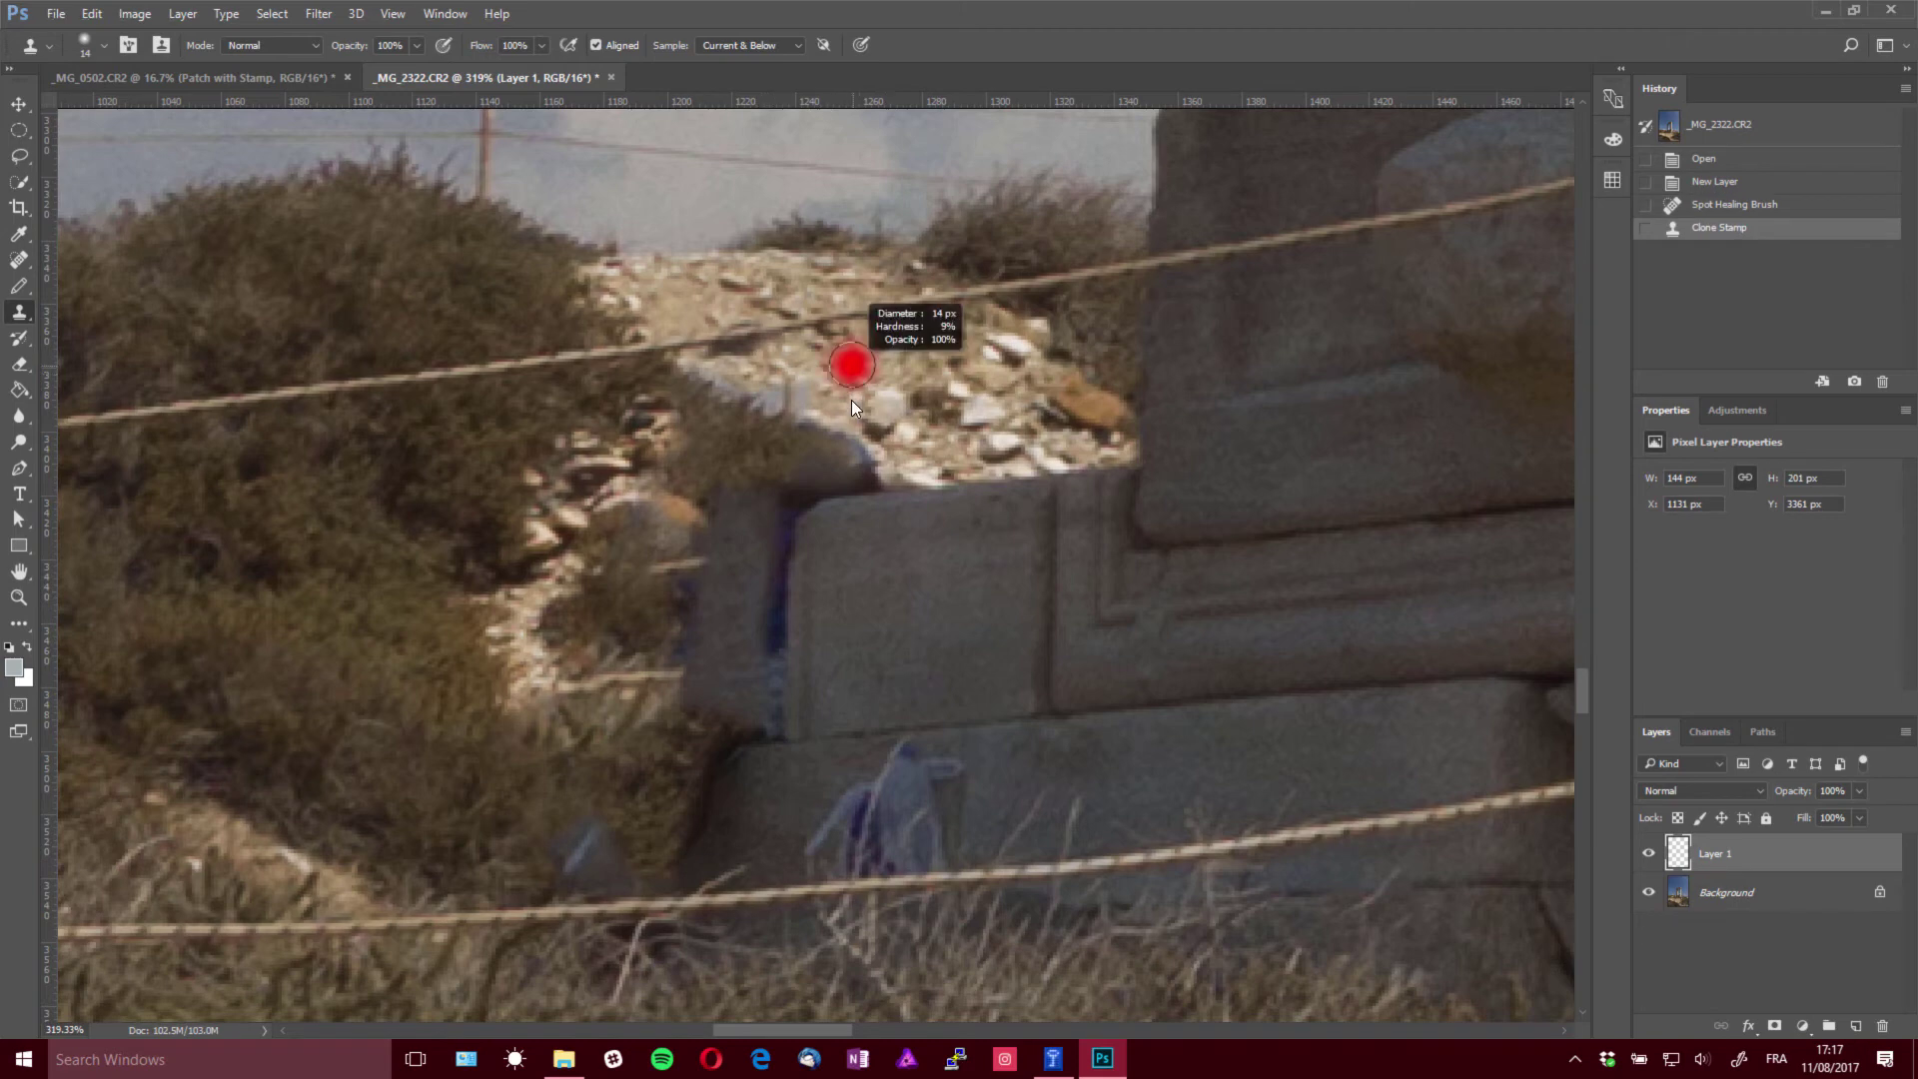
pyautogui.moveTo(855, 473); pyautogui.dragTo(883, 599)
pyautogui.moveTo(859, 361)
pyautogui.mouseDown()
pyautogui.moveTo(793, 384)
pyautogui.moveTo(973, 400)
pyautogui.moveTo(905, 404)
pyautogui.moveTo(937, 579)
pyautogui.moveTo(885, 187)
pyautogui.moveTo(937, 465)
pyautogui.moveTo(901, 380)
pyautogui.moveTo(921, 555)
pyautogui.moveTo(832, 380)
pyautogui.moveTo(705, 365)
pyautogui.moveTo(751, 320)
pyautogui.mouseUp()
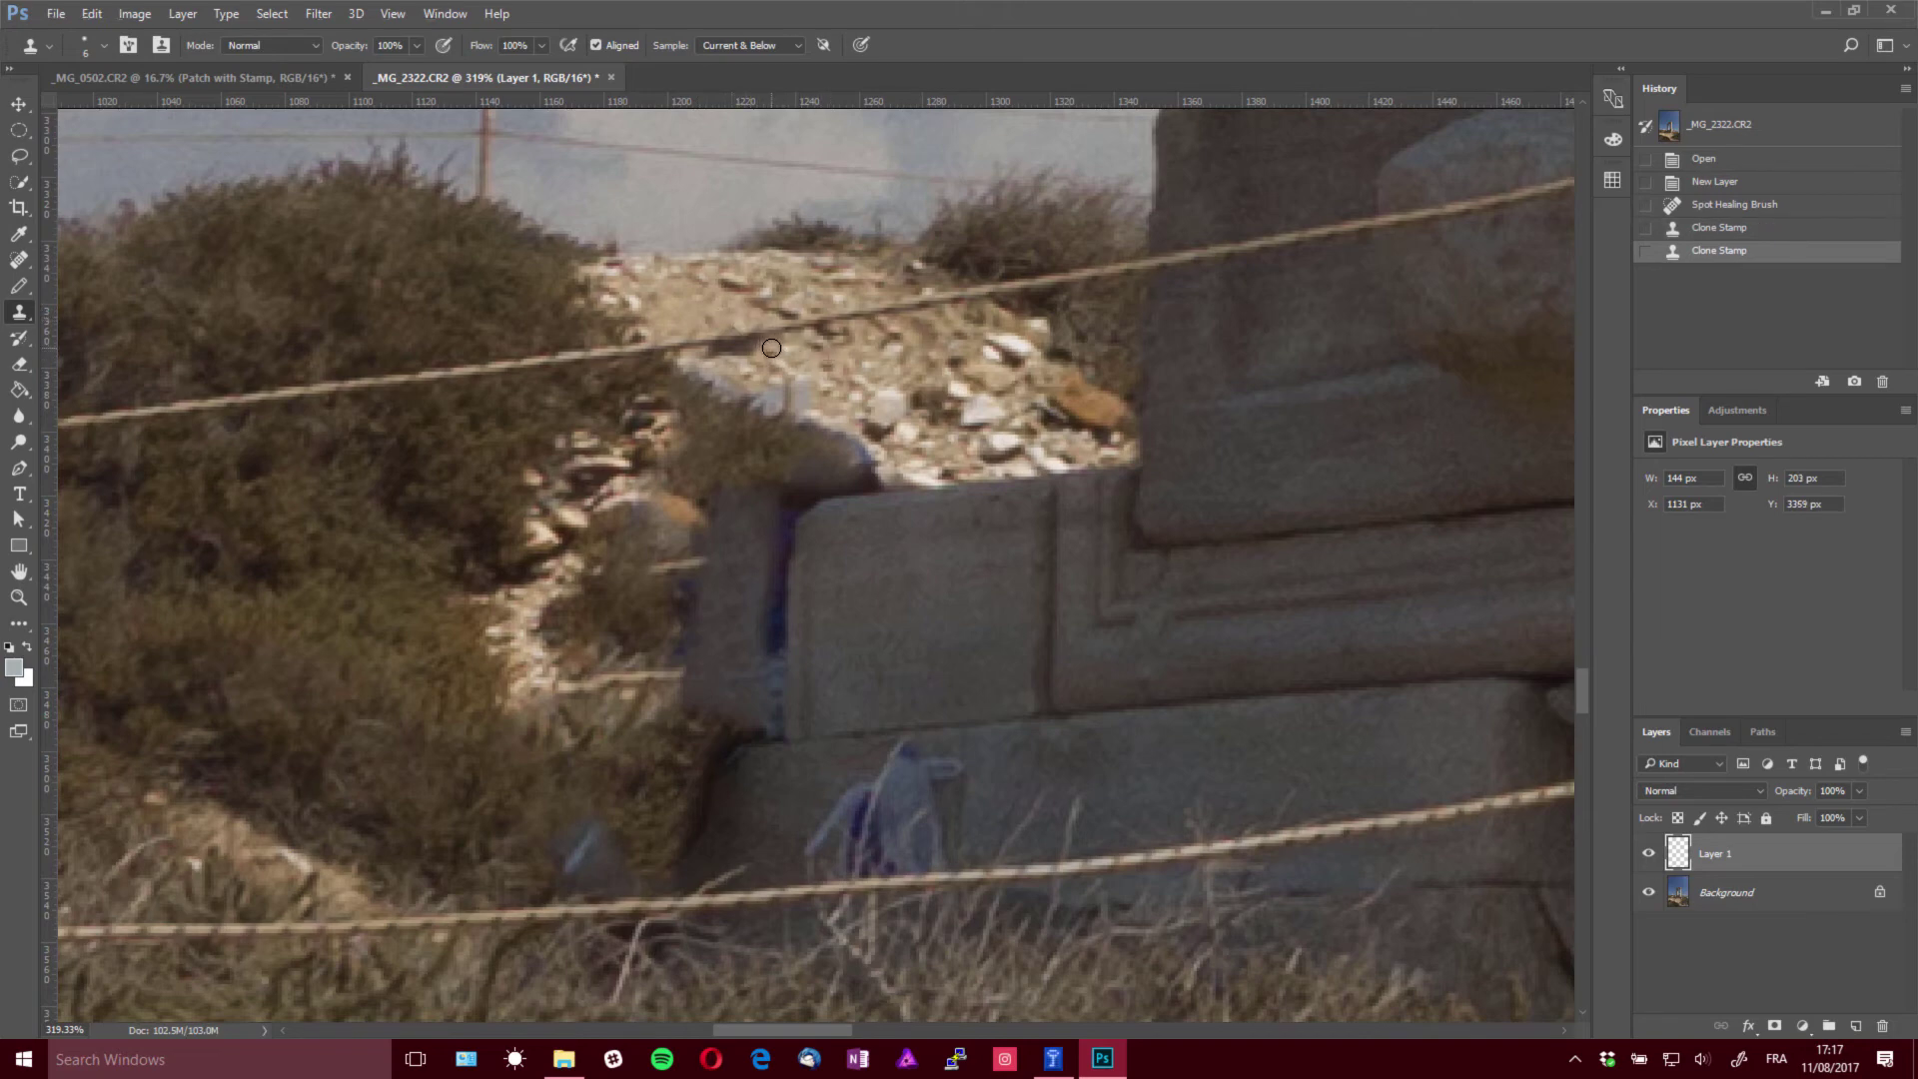
# Clone over the dark patch under the upper rope and the pale upright mark in the rubble below it
pyautogui.click(768, 348)
pyautogui.click(768, 349)
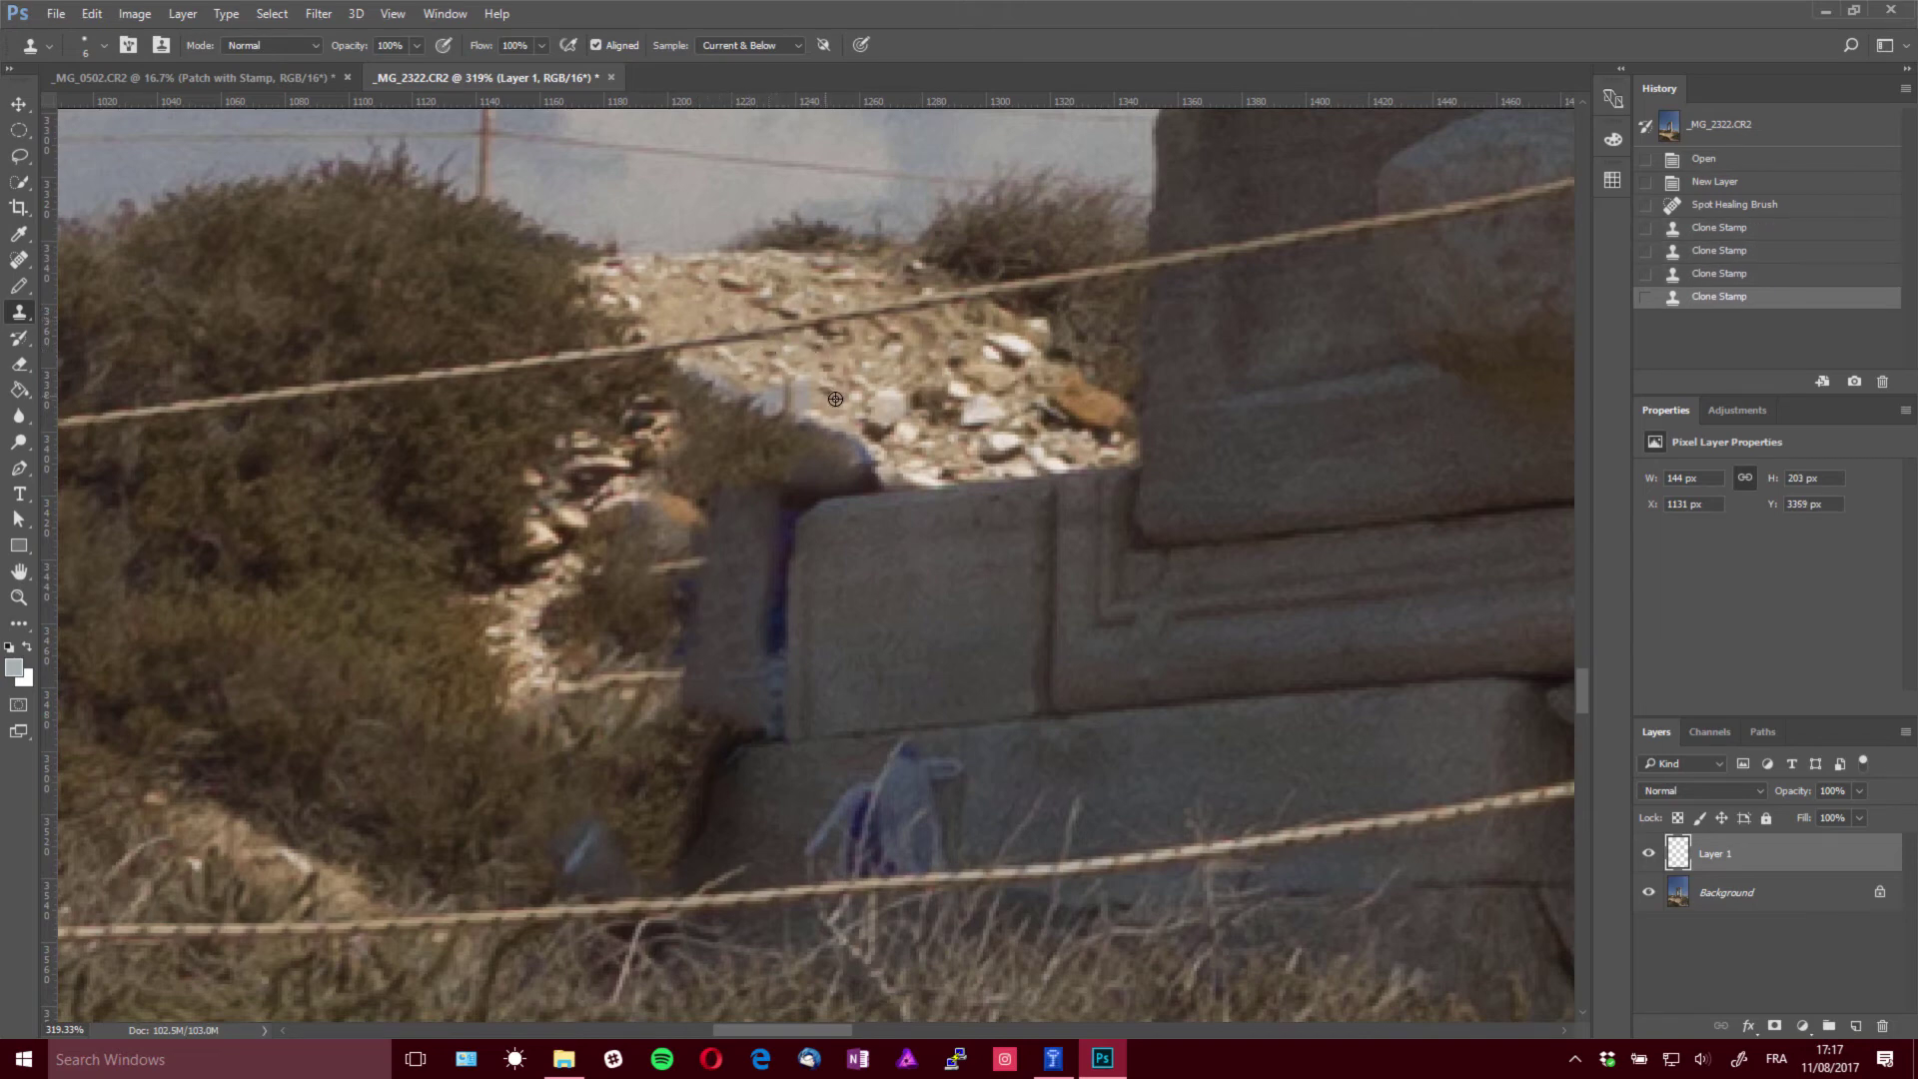
pyautogui.click(789, 394)
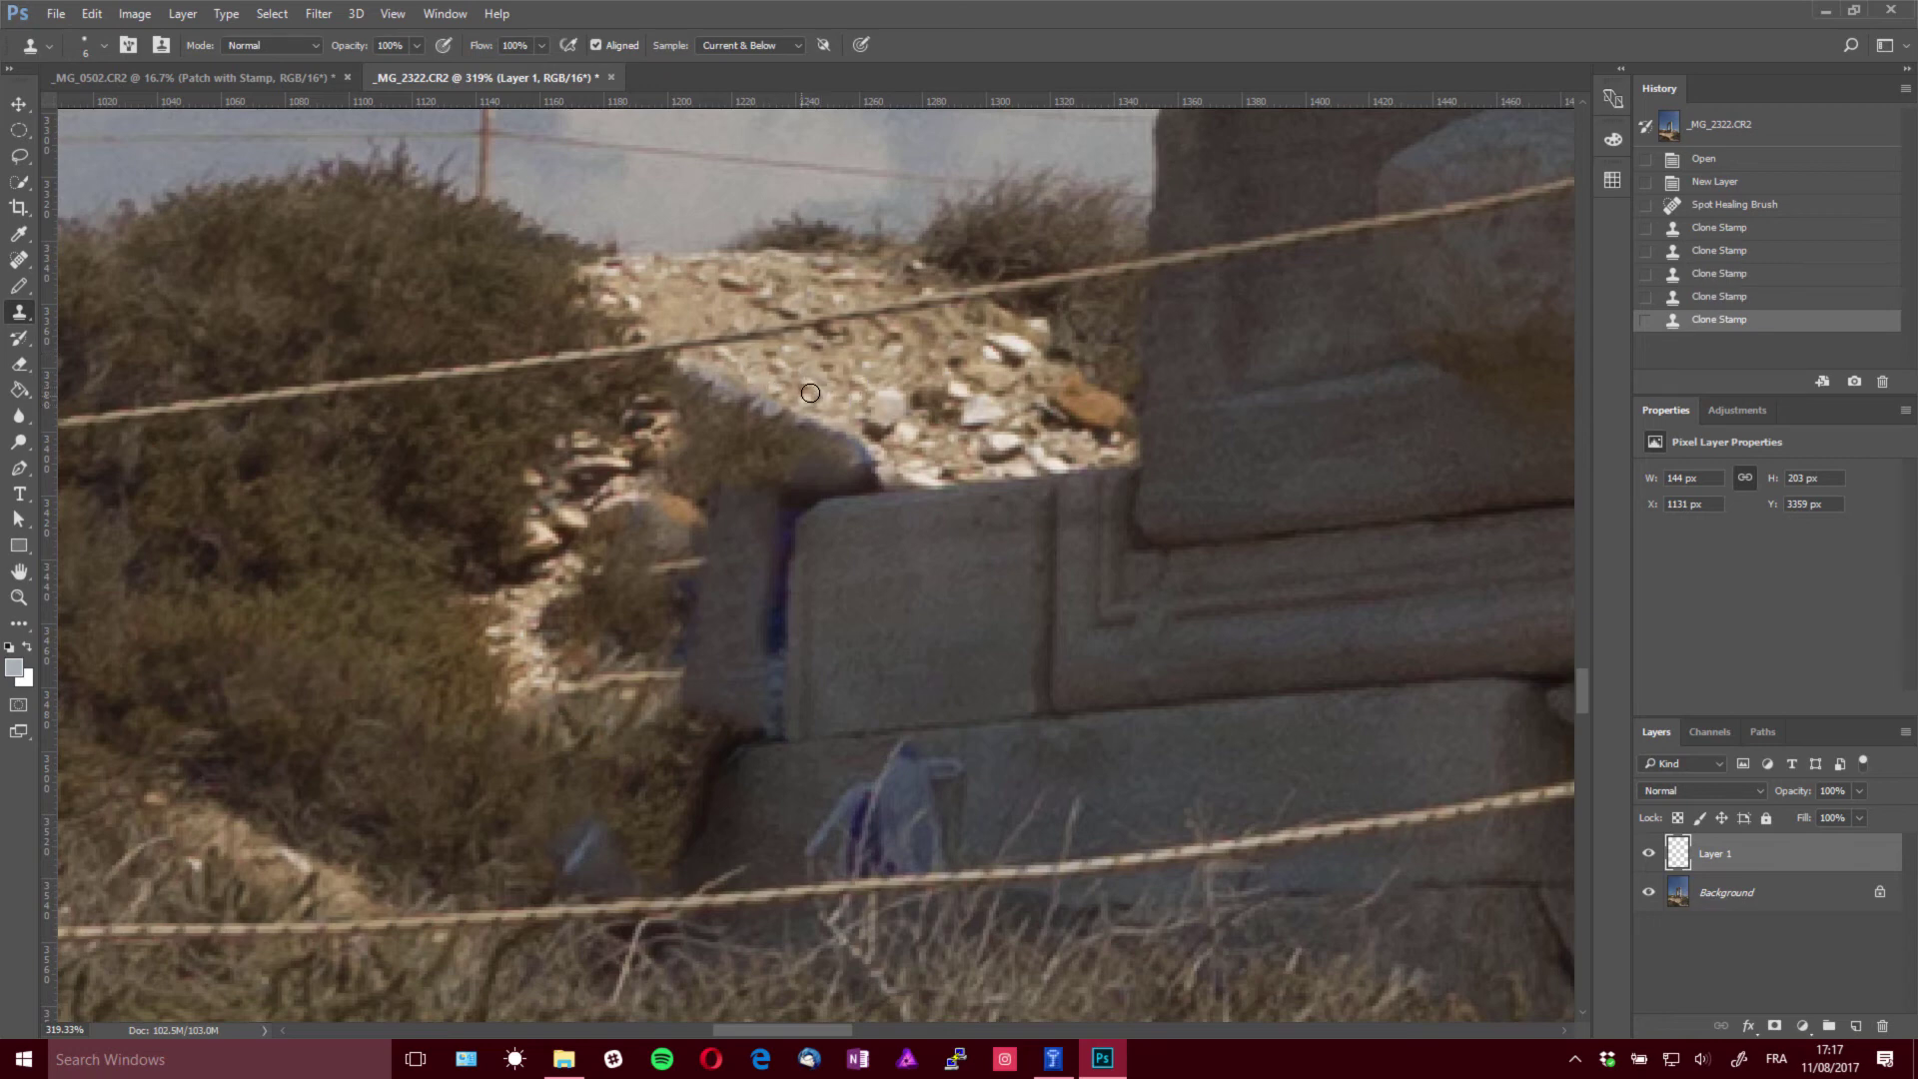
pyautogui.click(810, 393)
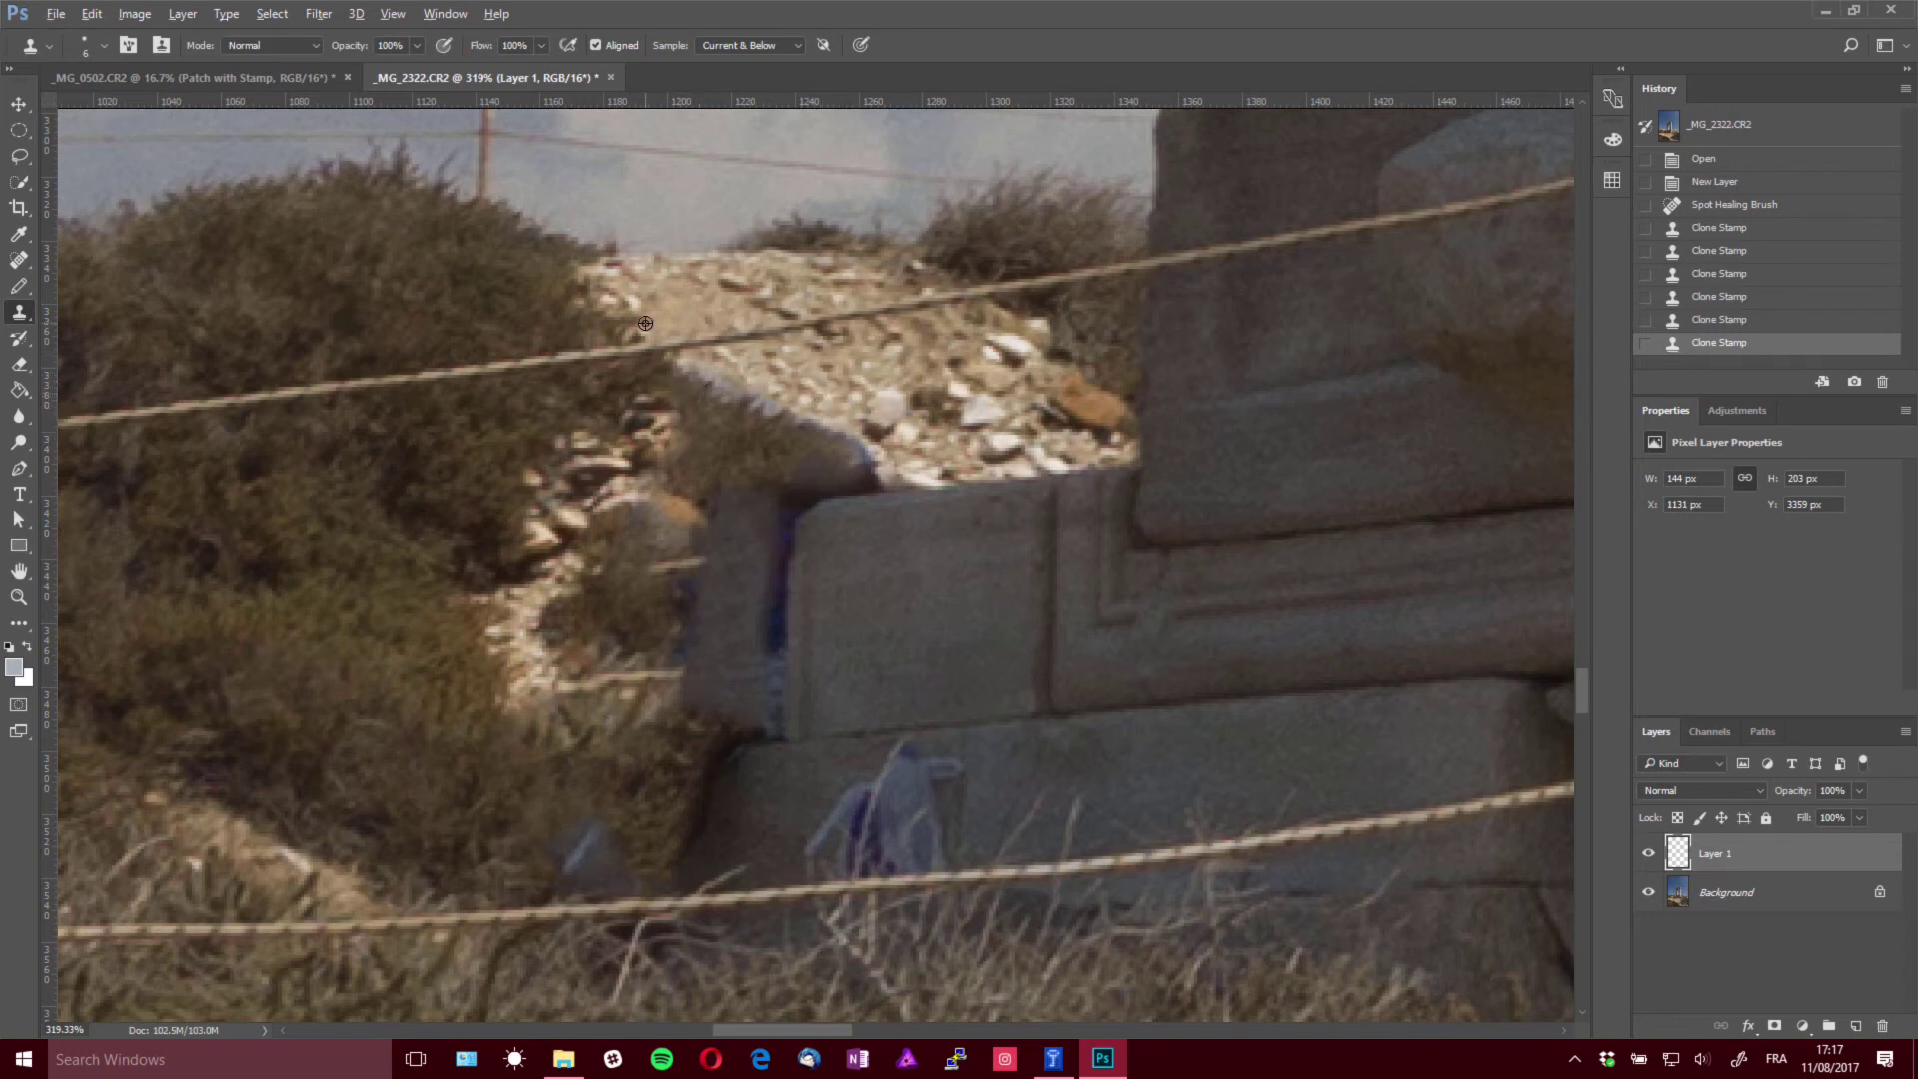
# Open a second window for _MG_2322.CR2 and float it over the edge of the close-up view
pyautogui.click(443, 14)
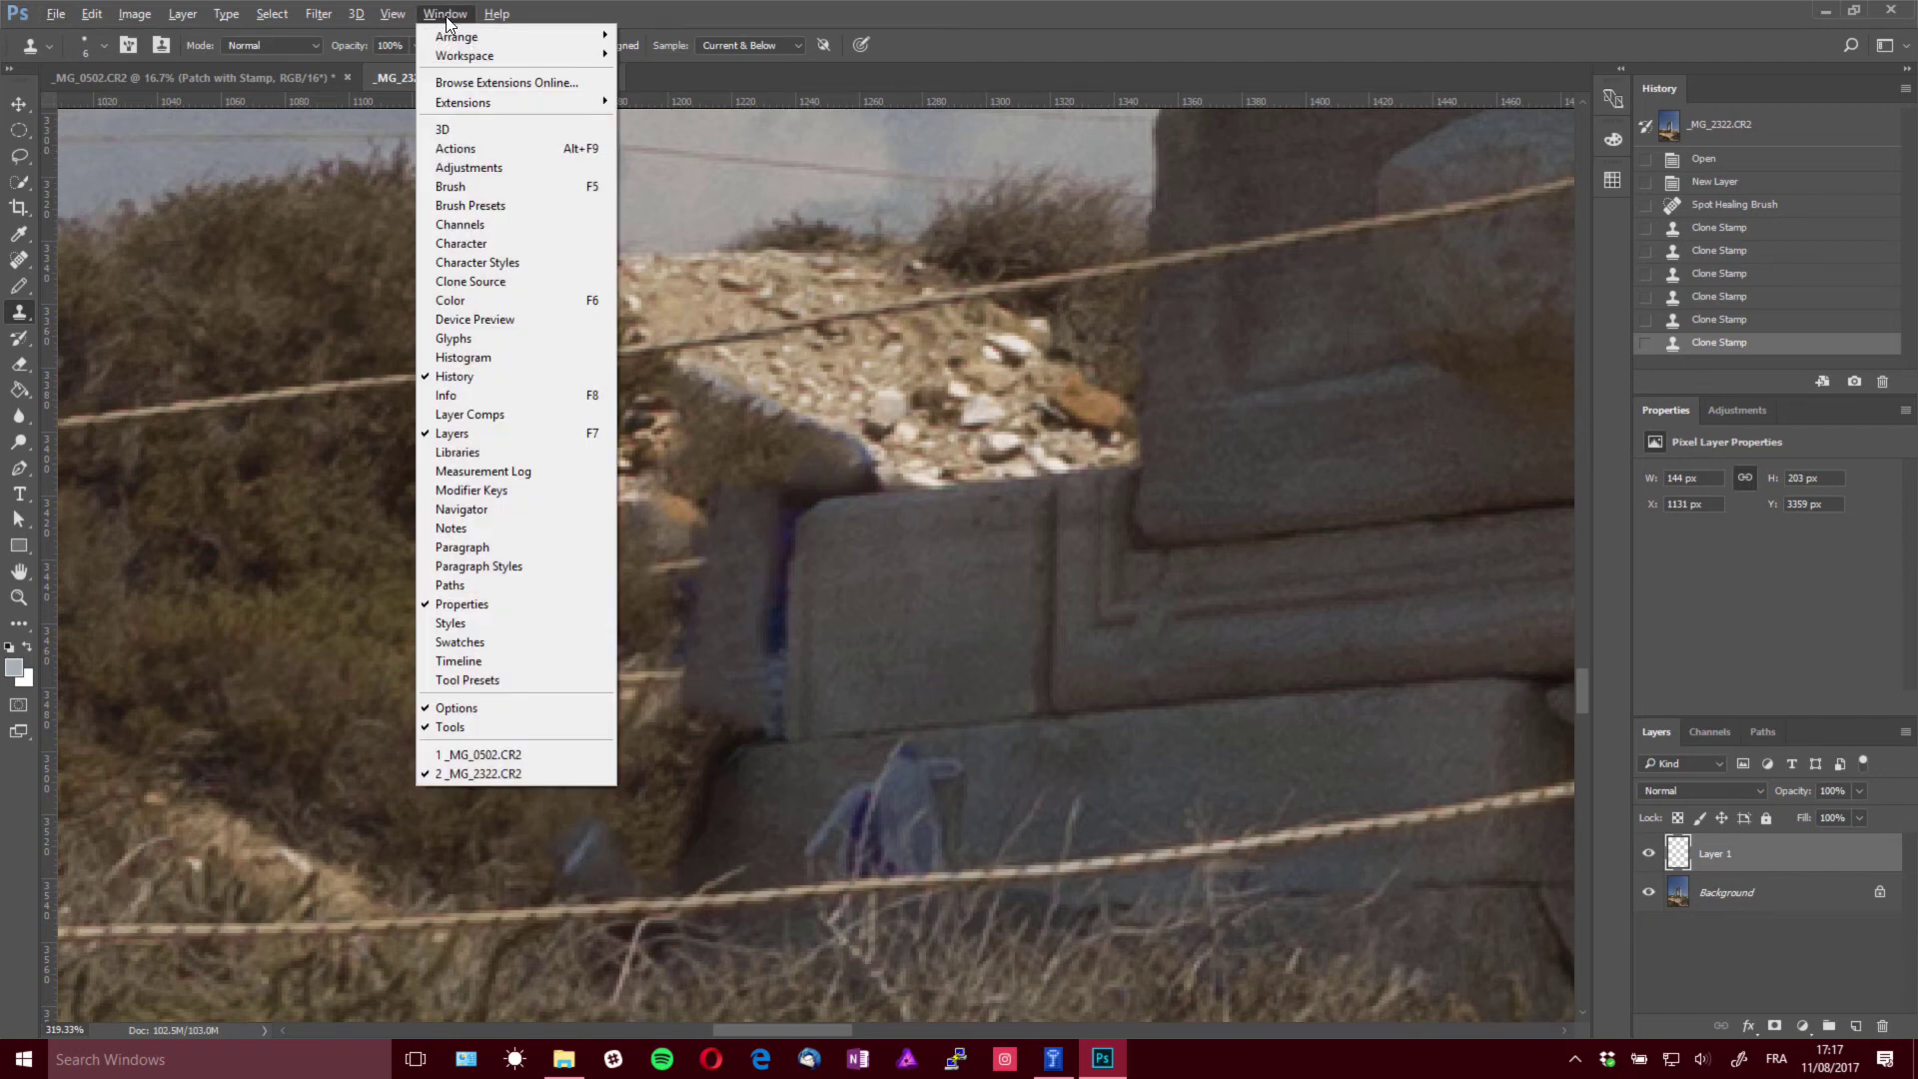
pyautogui.moveTo(458, 40)
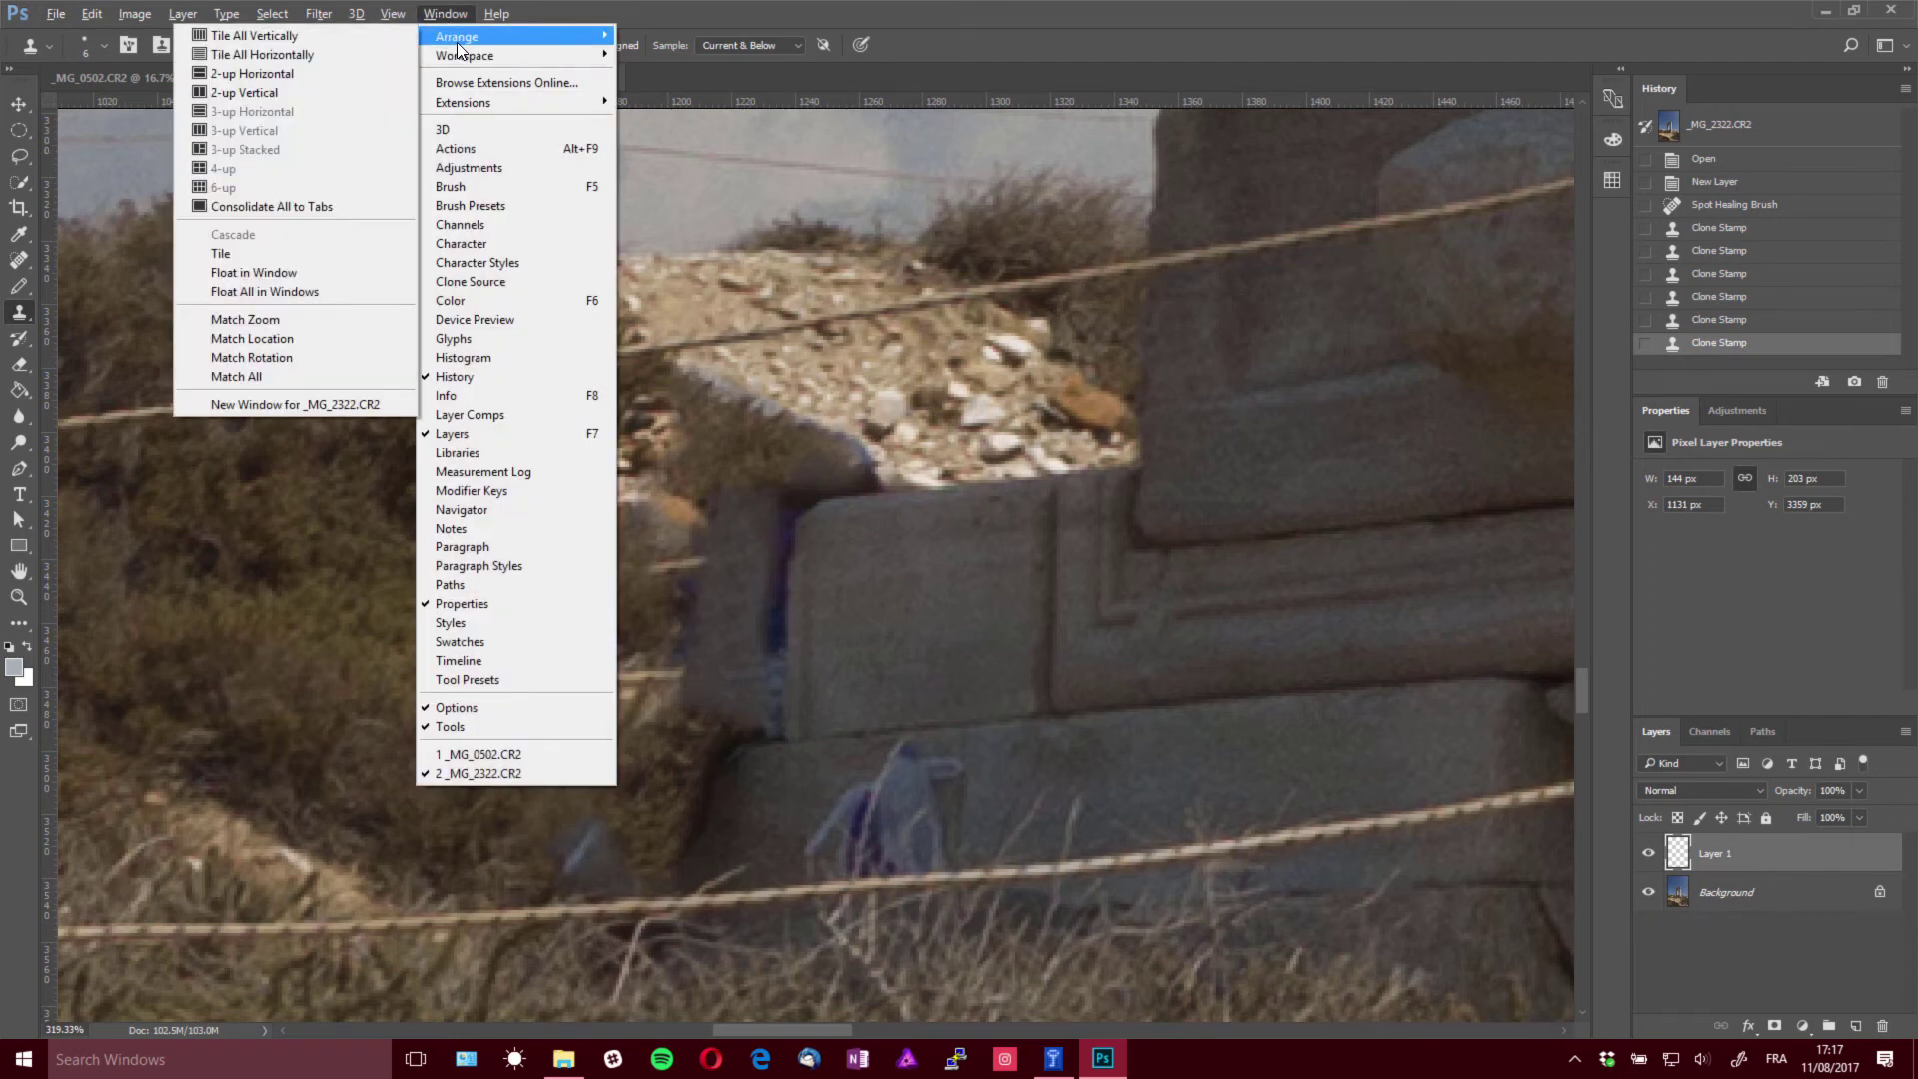
pyautogui.click(354, 406)
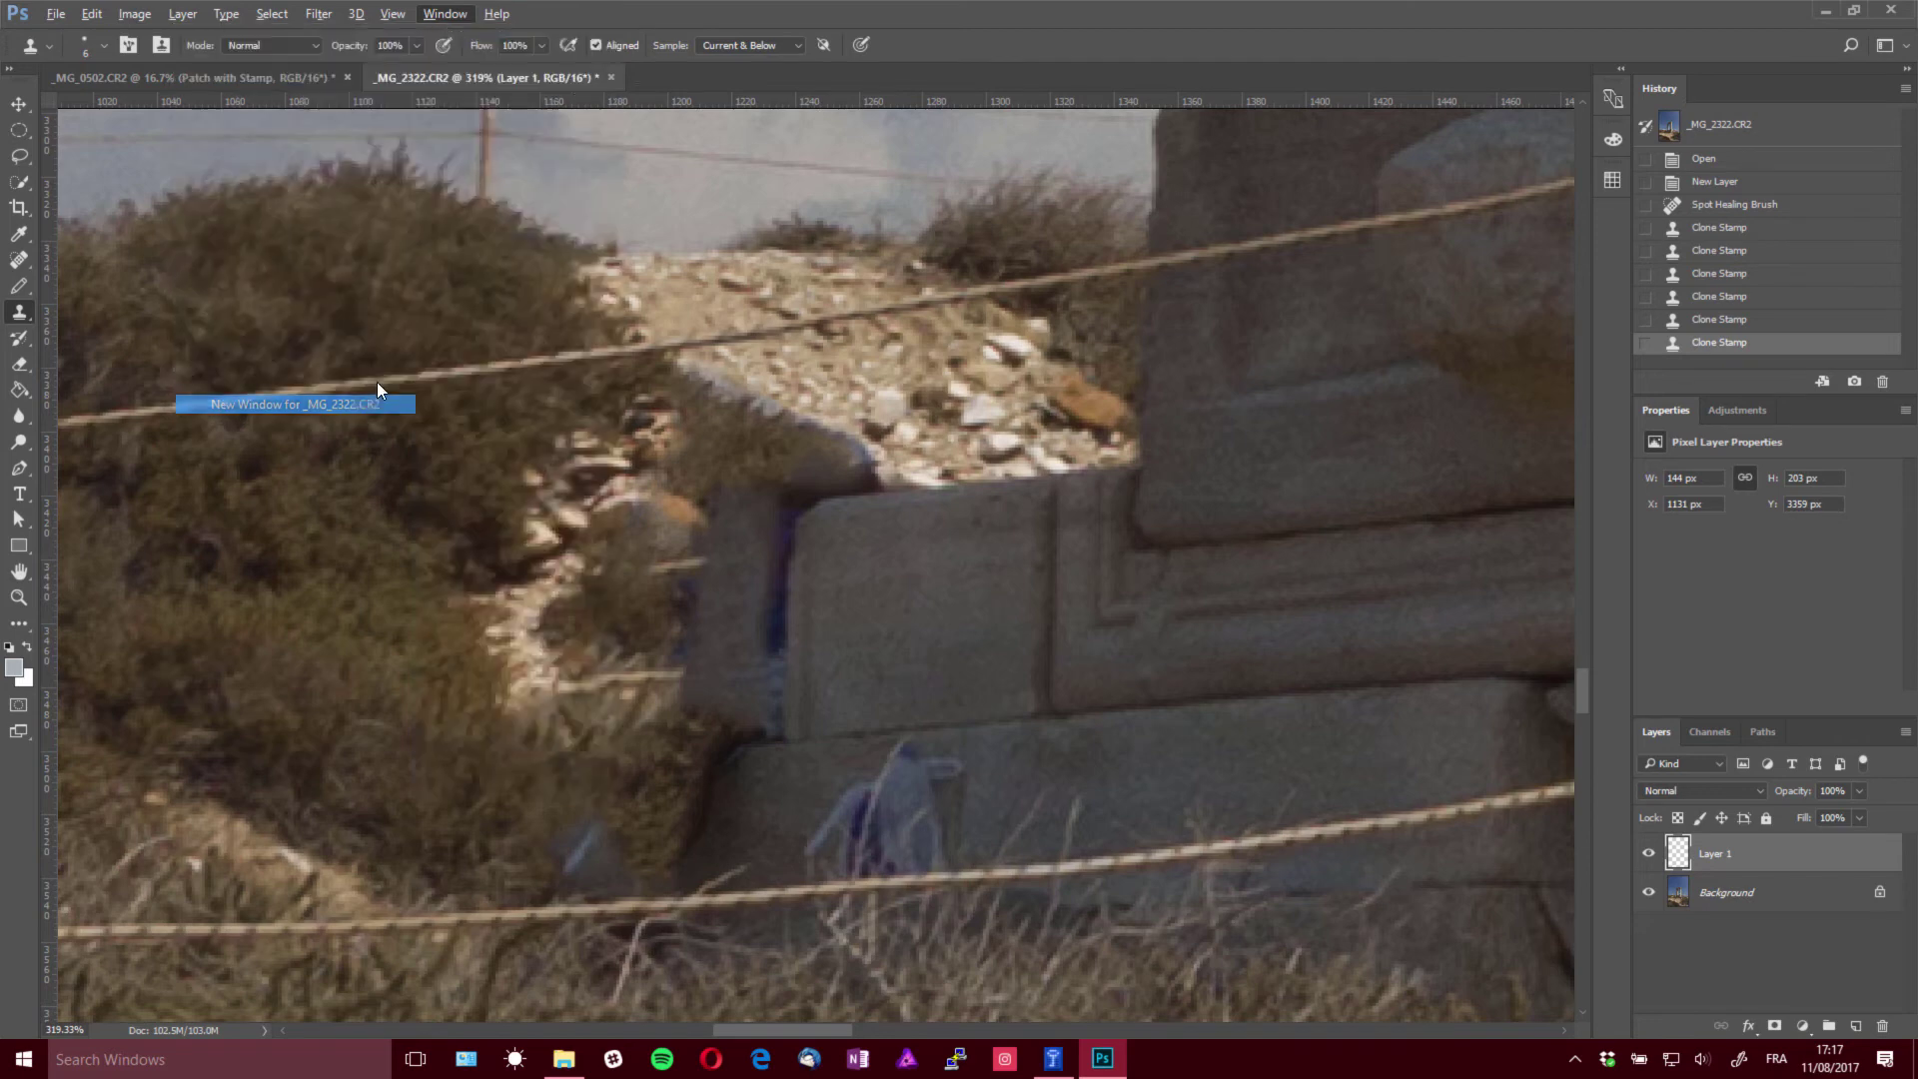
pyautogui.press('v')
pyautogui.moveTo(675, 80)
pyautogui.mouseDown()
pyautogui.moveTo(1245, 216)
pyautogui.moveTo(1455, 393)
pyautogui.moveTo(1362, 479)
pyautogui.mouseUp()
pyautogui.moveTo(1482, 480); pyautogui.dragTo(1373, 78)
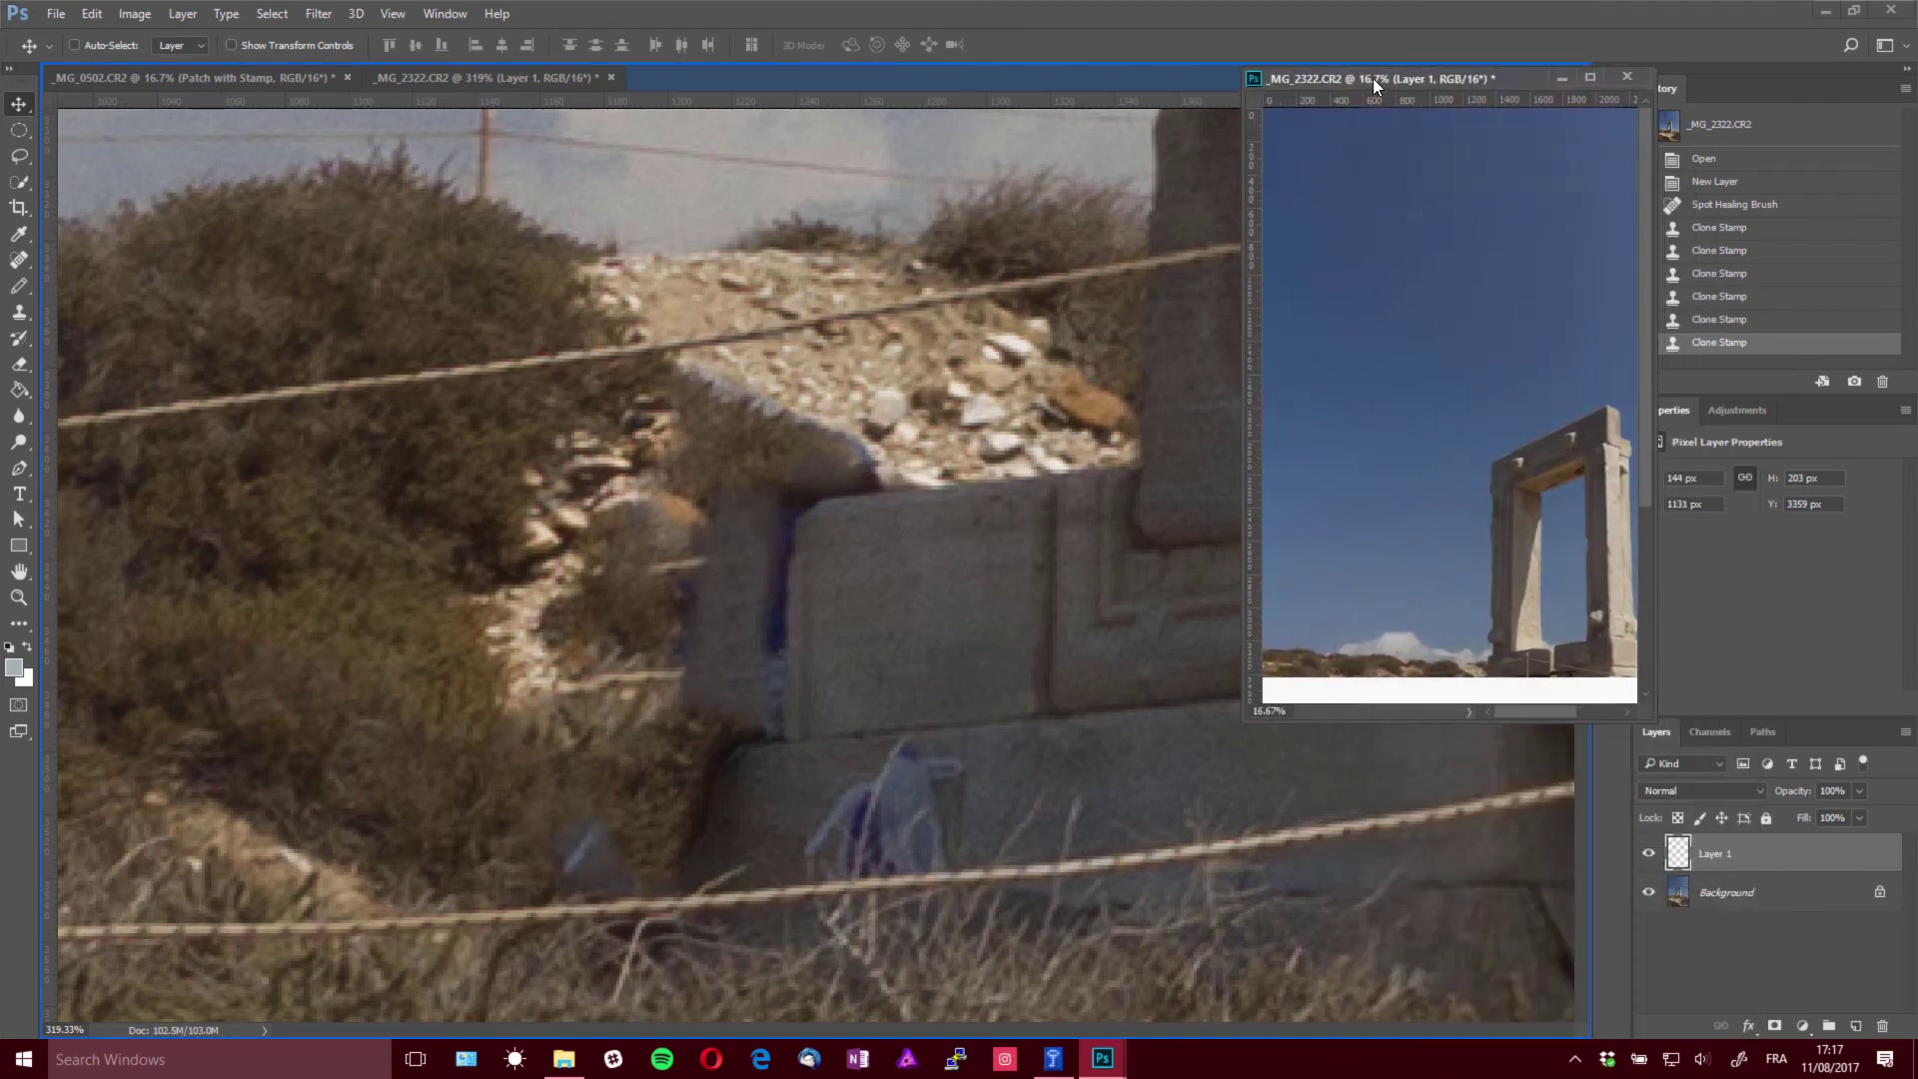
# Set the floating window's zoom to 12.5% and enlarge the window to show the whole photo
pyautogui.press('z')
pyautogui.keyDown('alt'); pyautogui.click(1432, 347); pyautogui.keyUp('alt')
pyautogui.keyDown('alt'); pyautogui.click(1432, 346); pyautogui.keyUp('alt')
pyautogui.keyDown('alt'); pyautogui.click(1432, 347); pyautogui.keyUp('alt')
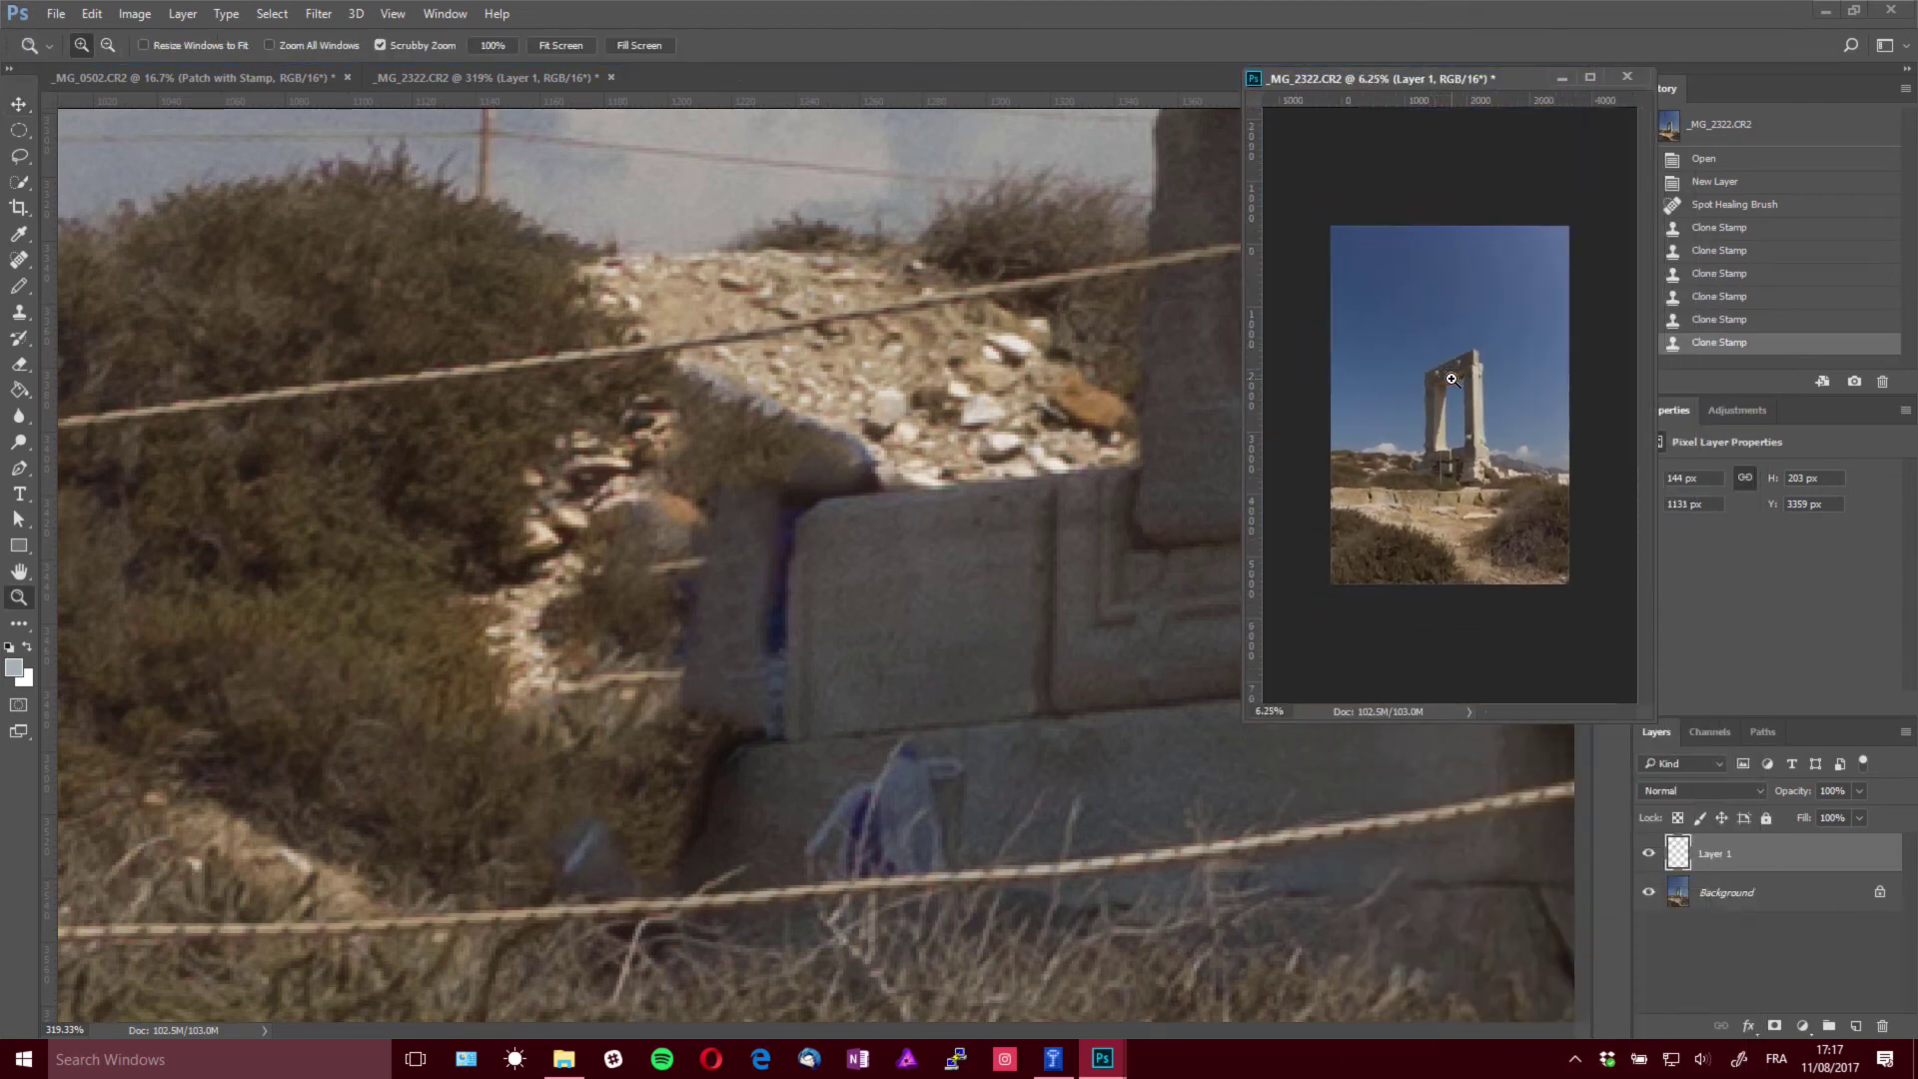
pyautogui.click(1452, 379)
pyautogui.click(1452, 380)
pyautogui.moveTo(1655, 719); pyautogui.dragTo(1746, 763)
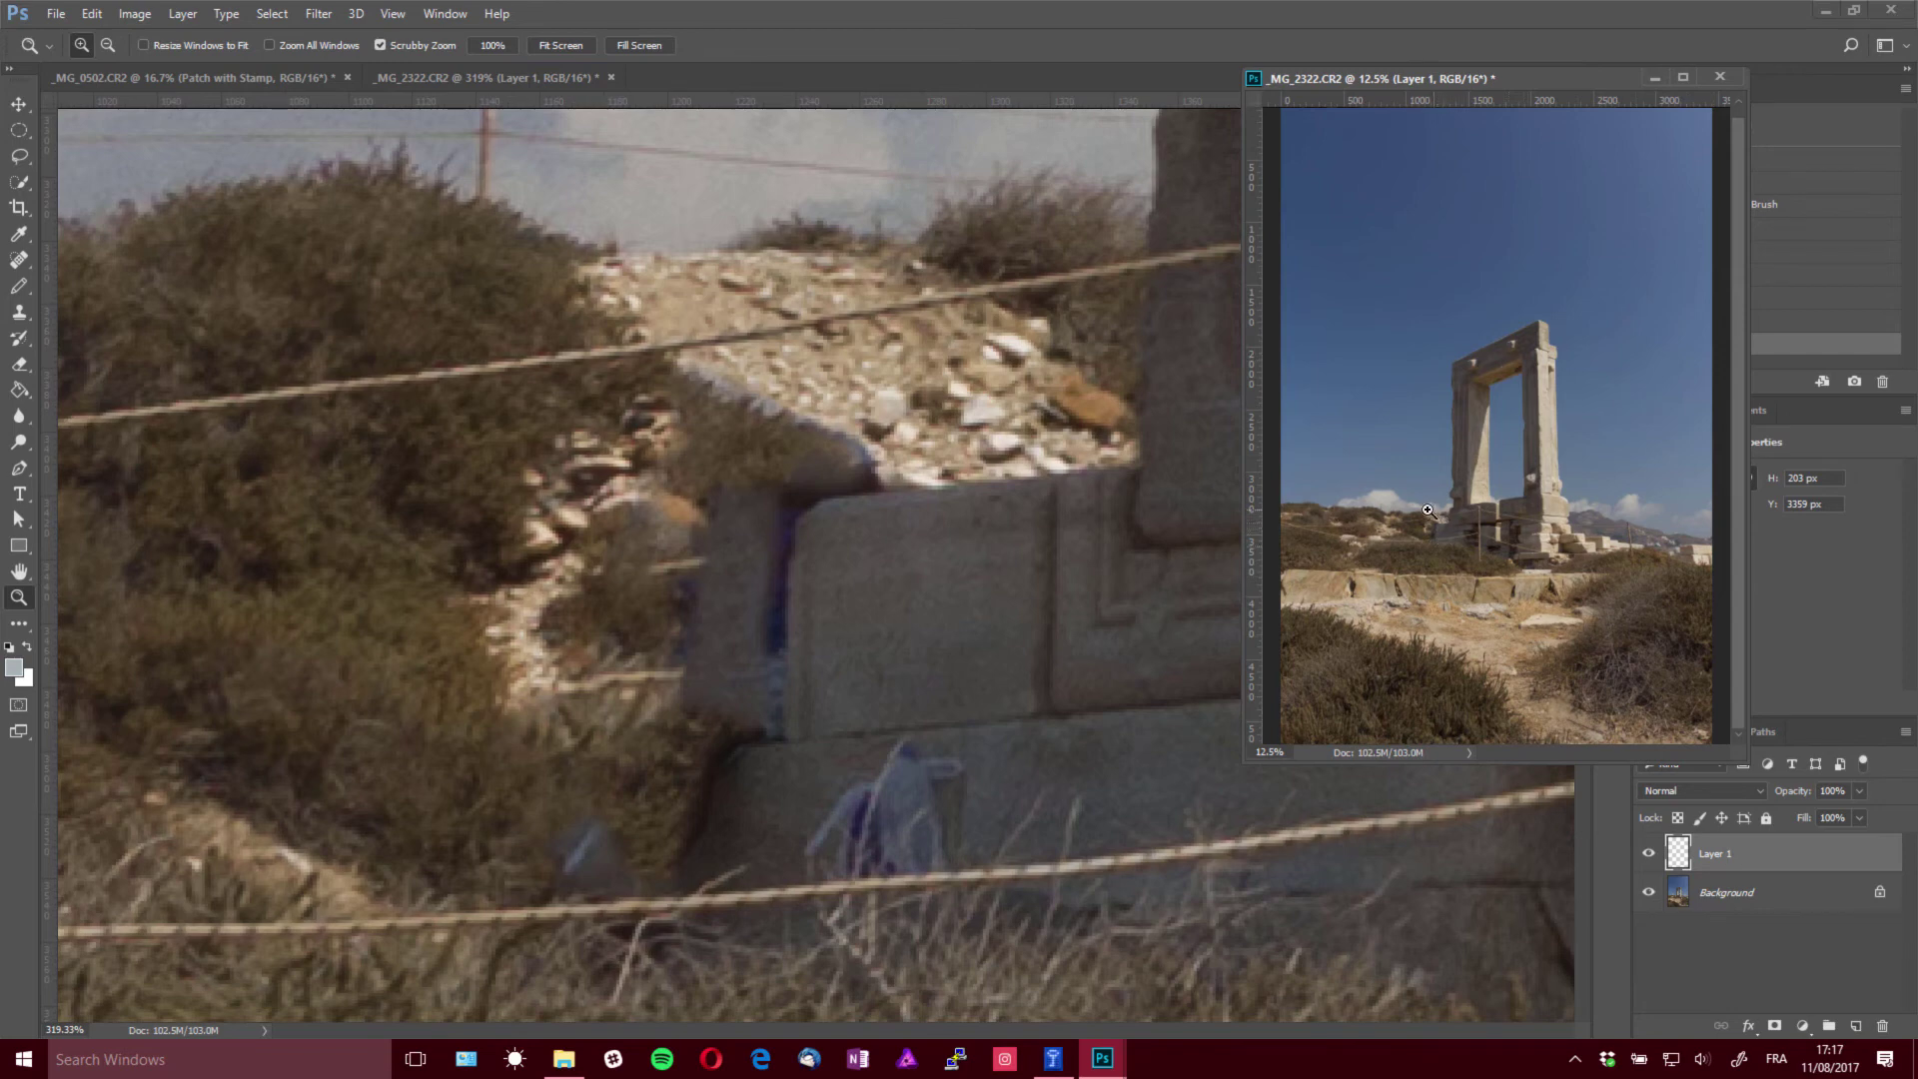
# In the close-up view, clone rubble over the bluish rounded remnant just above the stone block's upper left corner
pyautogui.click(543, 78)
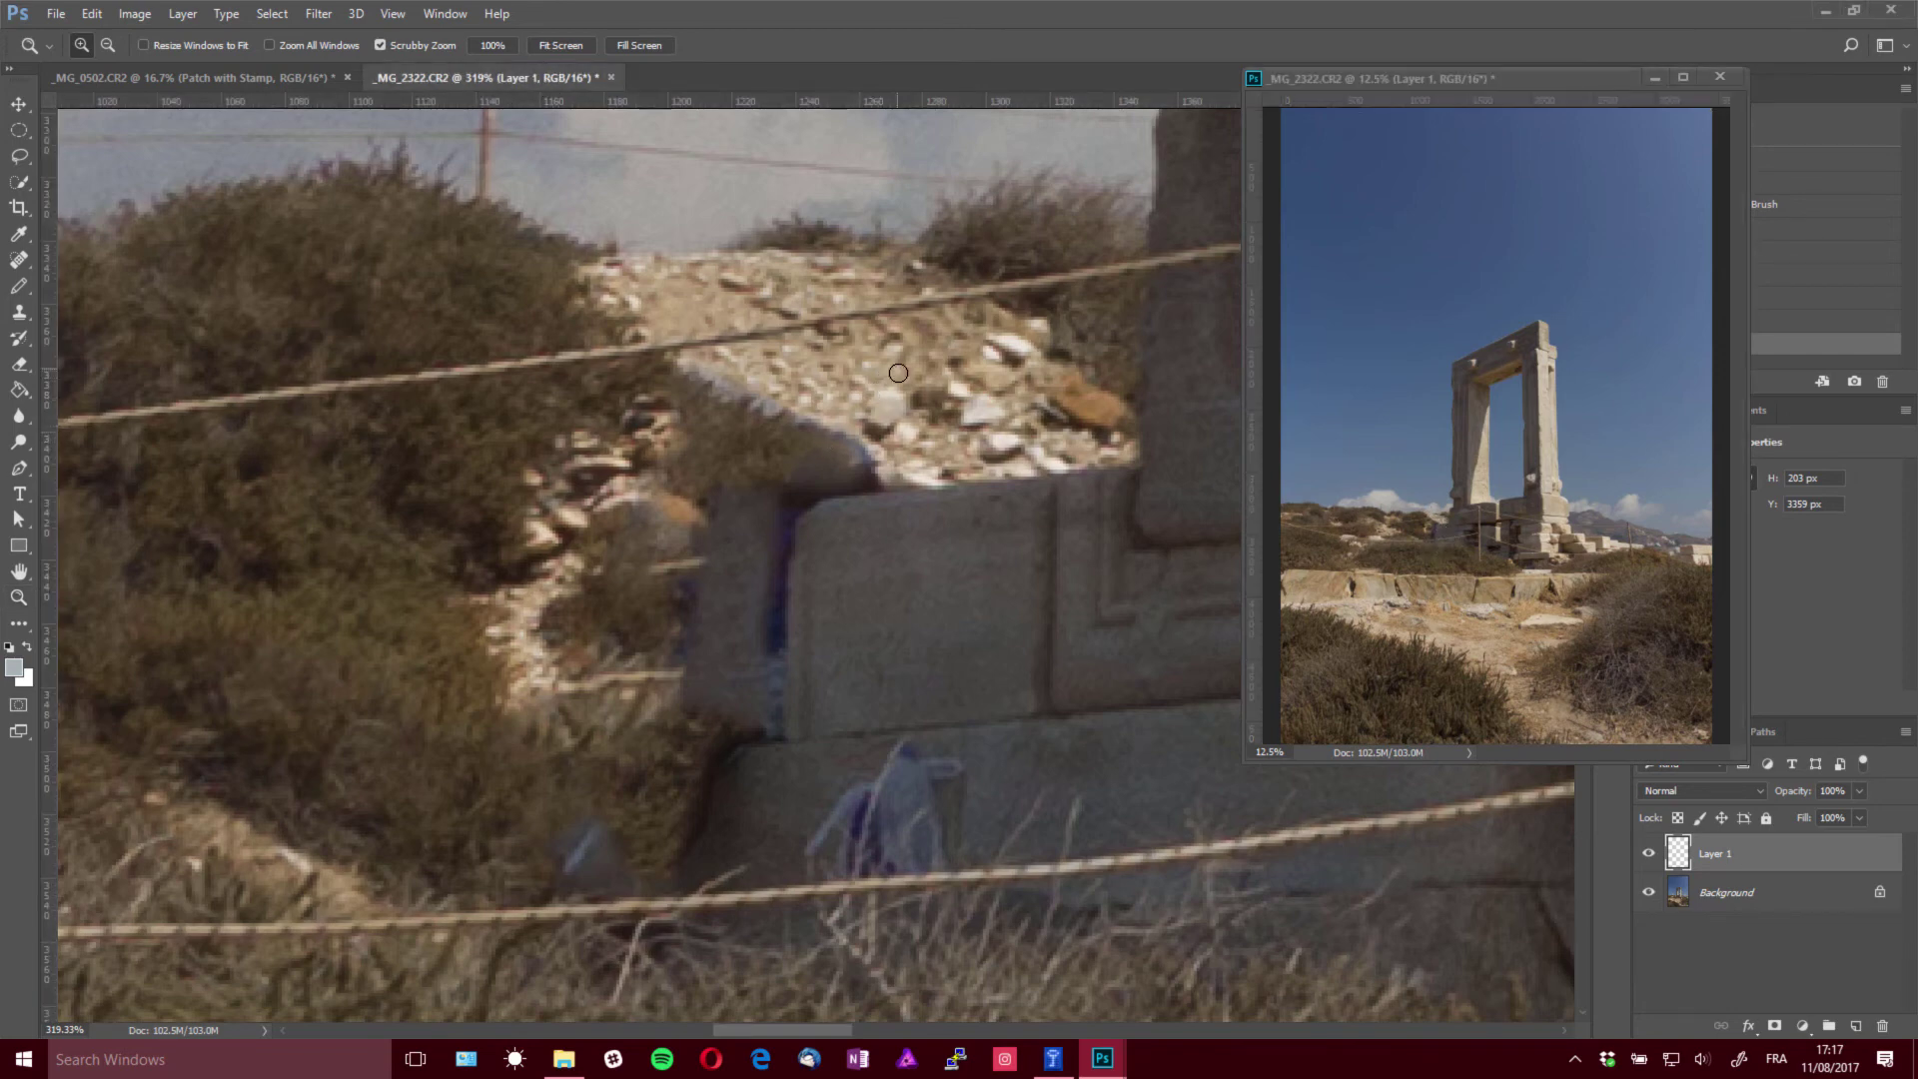
pyautogui.press('s')
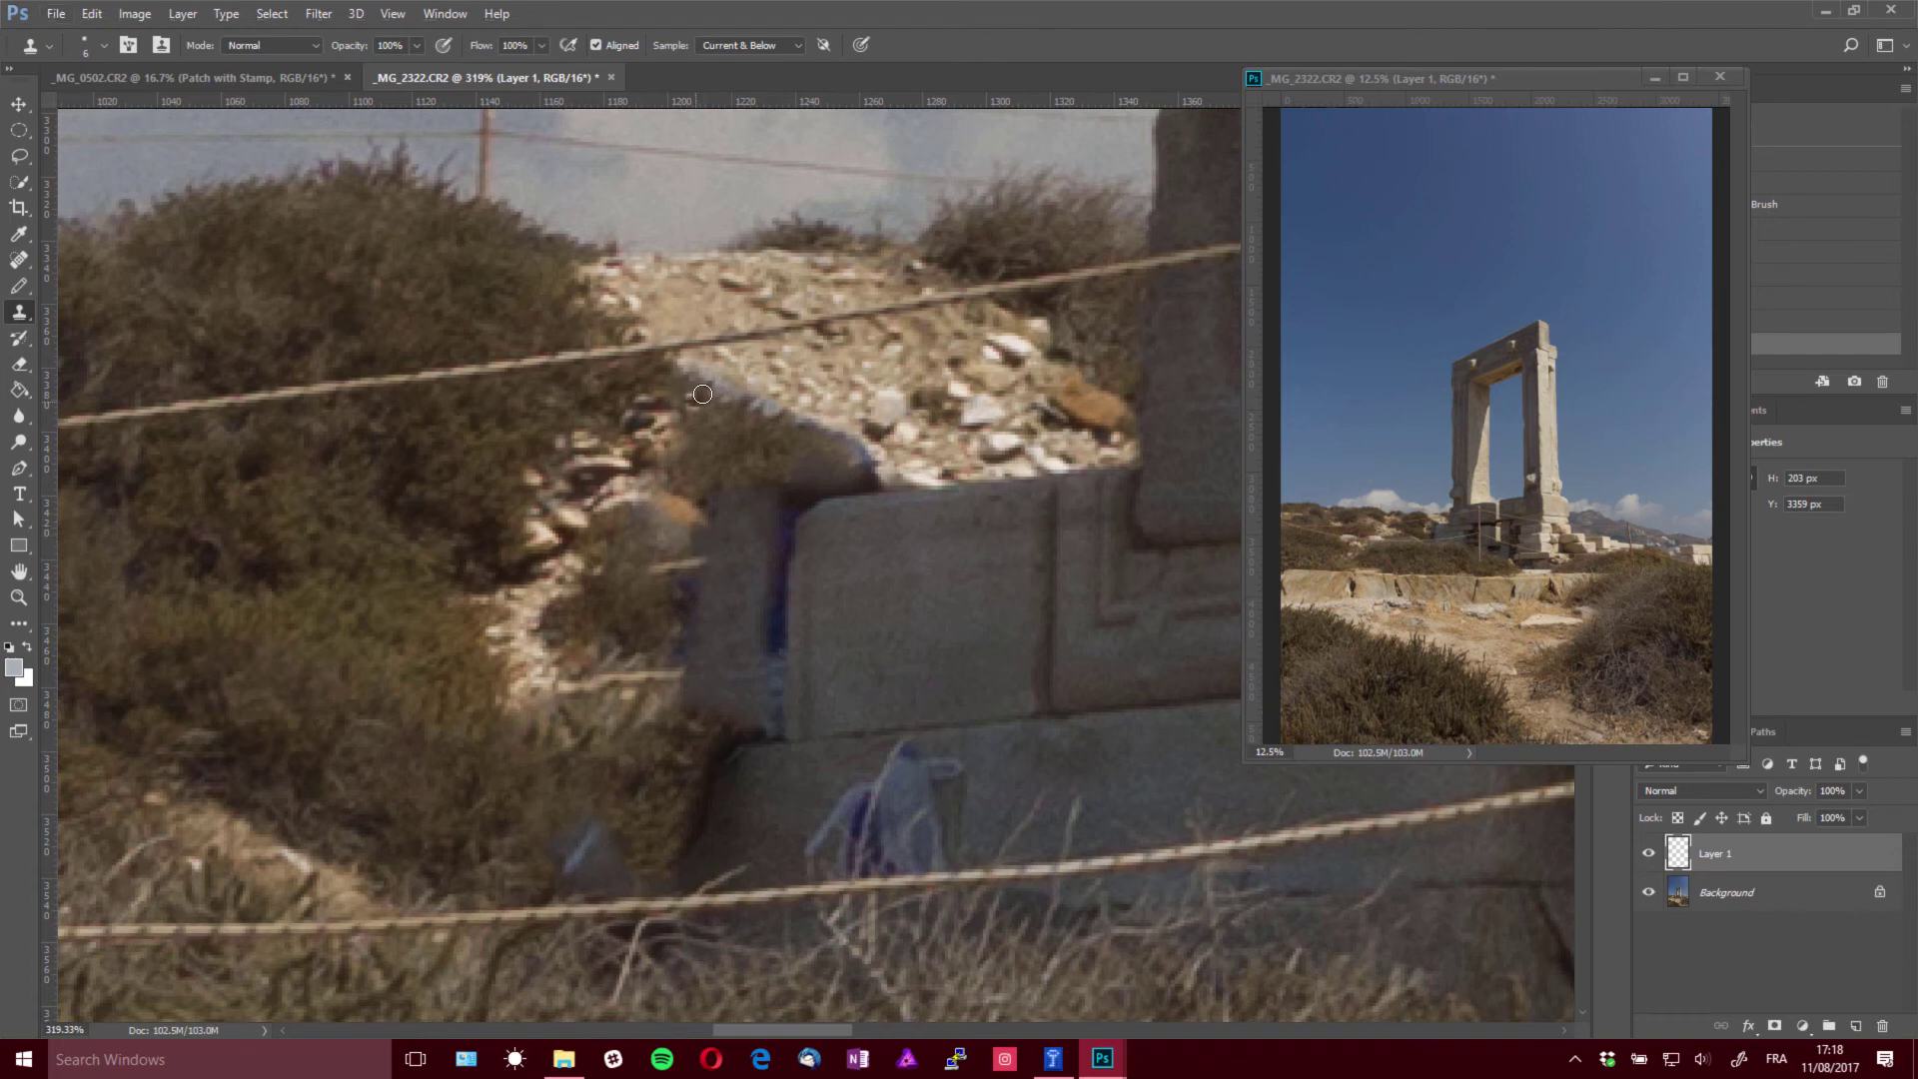
pyautogui.moveTo(826, 409)
pyautogui.mouseDown()
pyautogui.moveTo(929, 427)
pyautogui.moveTo(884, 439)
pyautogui.moveTo(898, 456)
pyautogui.mouseUp()
pyautogui.keyDown('alt'); pyautogui.click(898, 457); pyautogui.keyUp('alt')
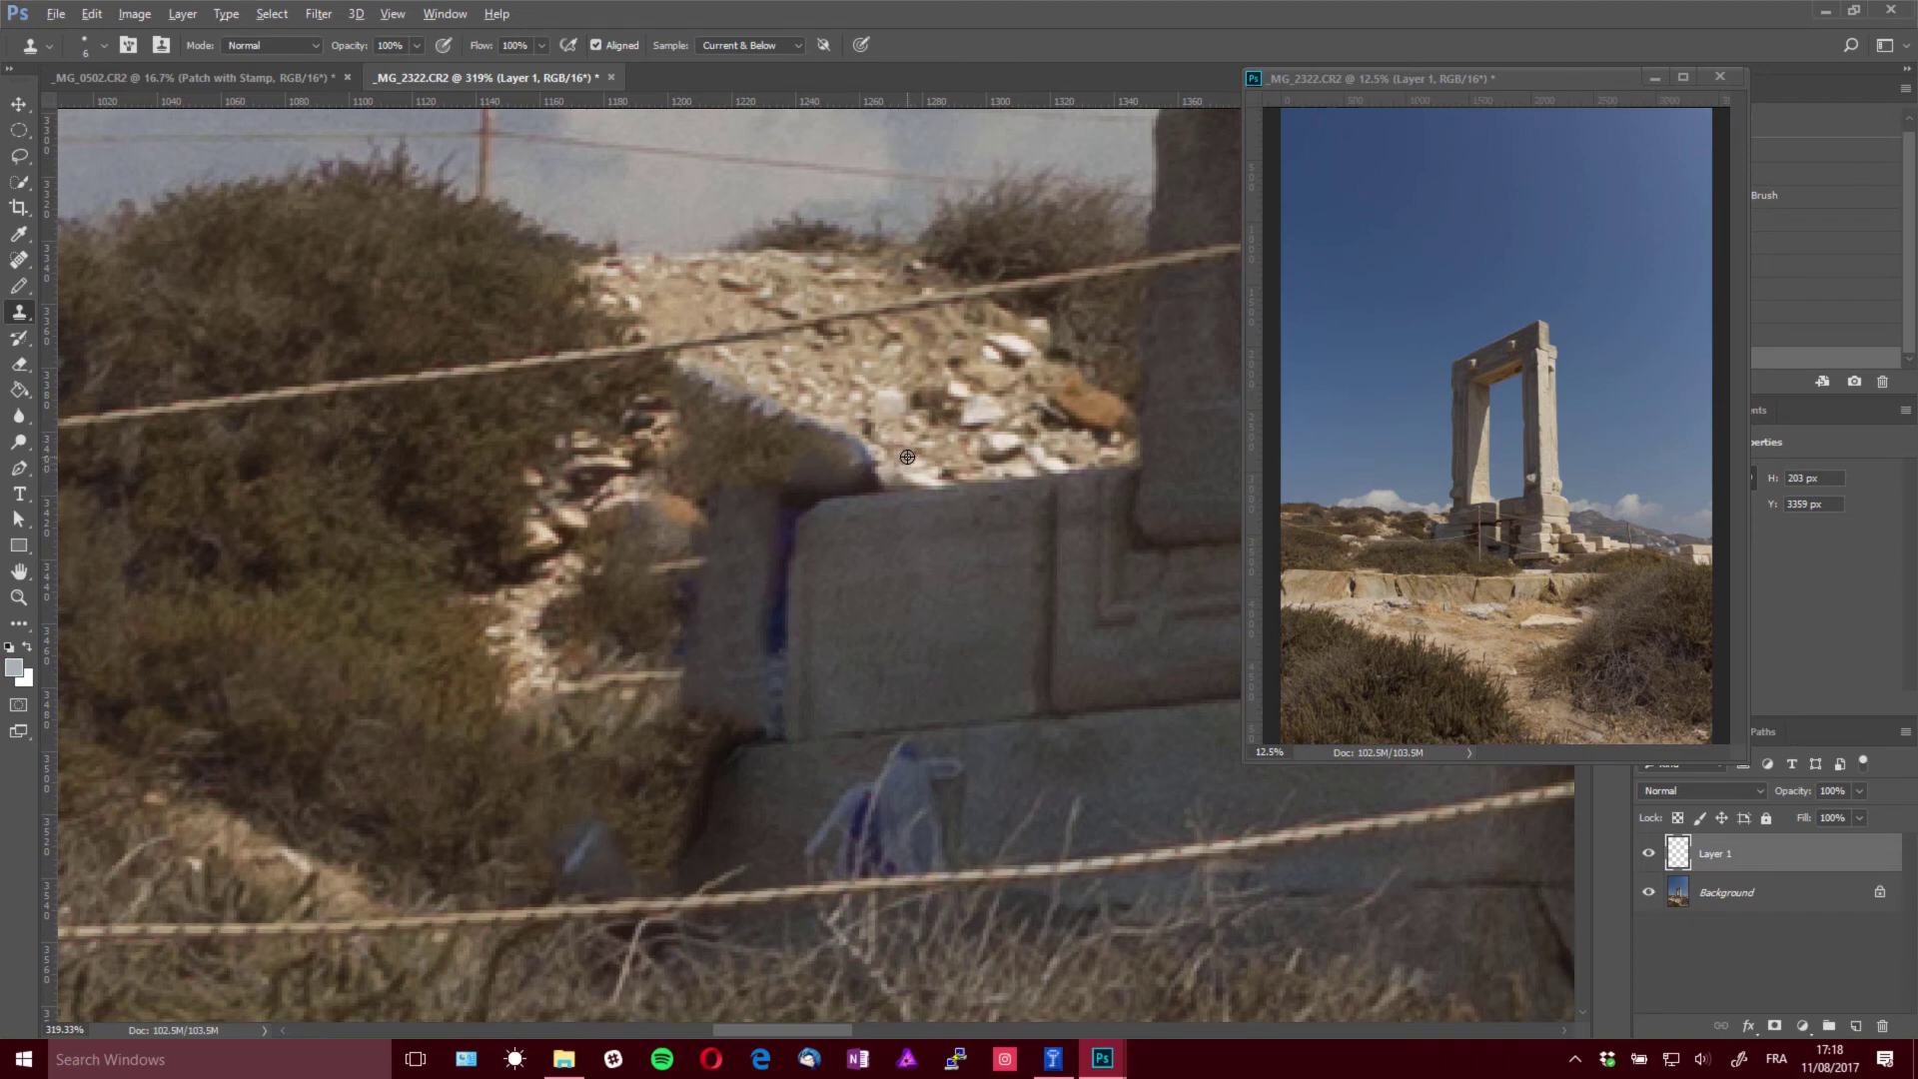
pyautogui.moveTo(833, 439); pyautogui.dragTo(871, 473)
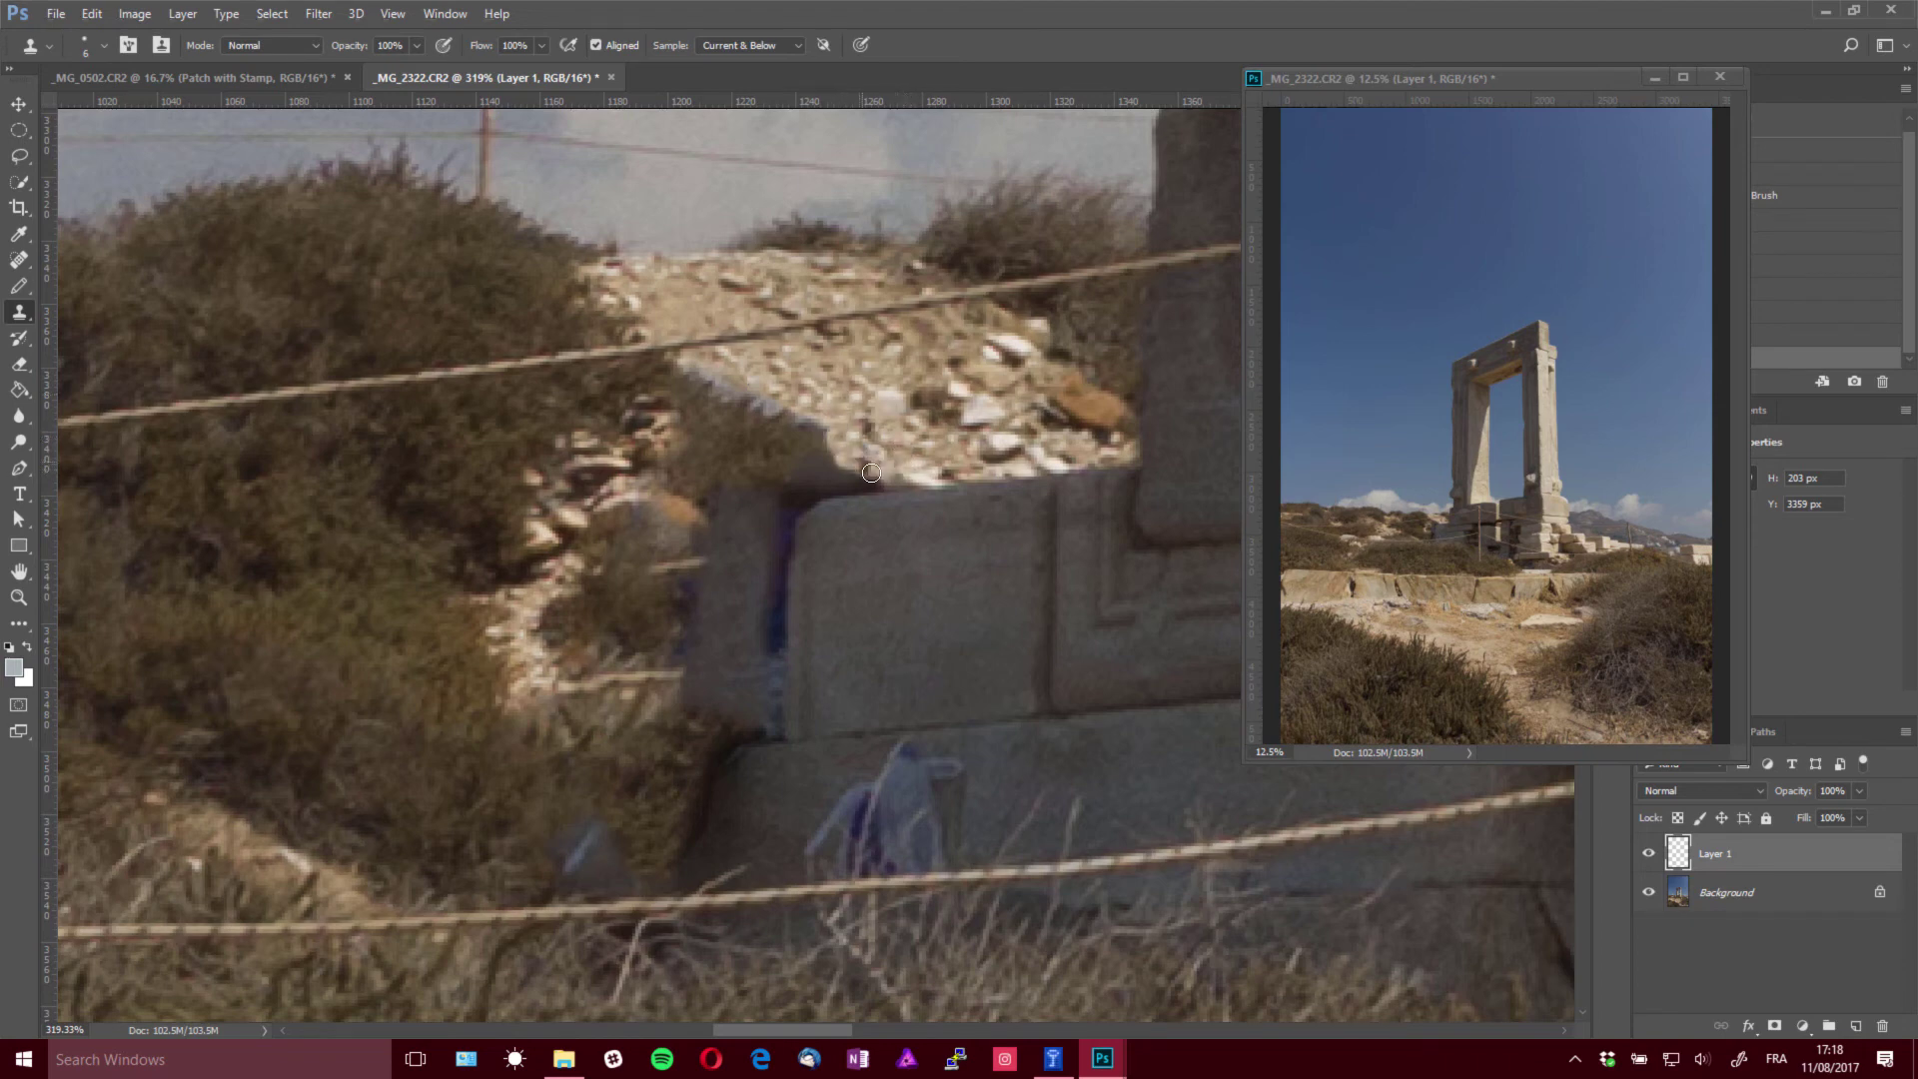
# Clone small rocks and shrub texture over the pale diagonal edge and smeared patches between the bush and the stone block
pyautogui.moveTo(836, 399)
pyautogui.mouseDown()
pyautogui.moveTo(766, 402)
pyautogui.moveTo(787, 415)
pyautogui.moveTo(670, 412)
pyautogui.moveTo(664, 432)
pyautogui.moveTo(667, 402)
pyautogui.moveTo(723, 419)
pyautogui.moveTo(698, 390)
pyautogui.moveTo(742, 431)
pyautogui.moveTo(697, 405)
pyautogui.moveTo(717, 417)
pyautogui.moveTo(658, 432)
pyautogui.moveTo(696, 428)
pyautogui.moveTo(713, 460)
pyautogui.moveTo(671, 446)
pyautogui.mouseUp()
pyautogui.keyDown('alt'); pyautogui.rightClick(655, 418); pyautogui.keyUp('alt')
pyautogui.keyDown('alt'); pyautogui.rightClick(661, 428); pyautogui.keyUp('alt')
pyautogui.keyDown('alt'); pyautogui.click(611, 401); pyautogui.keyUp('alt')
pyautogui.keyDown('alt'); pyautogui.click(713, 460); pyautogui.keyUp('alt')
pyautogui.moveTo(664, 545)
pyautogui.mouseDown()
pyautogui.moveTo(722, 636)
pyautogui.moveTo(672, 612)
pyautogui.moveTo(719, 569)
pyautogui.moveTo(694, 549)
pyautogui.moveTo(633, 545)
pyautogui.moveTo(549, 584)
pyautogui.moveTo(590, 629)
pyautogui.moveTo(624, 612)
pyautogui.mouseUp()
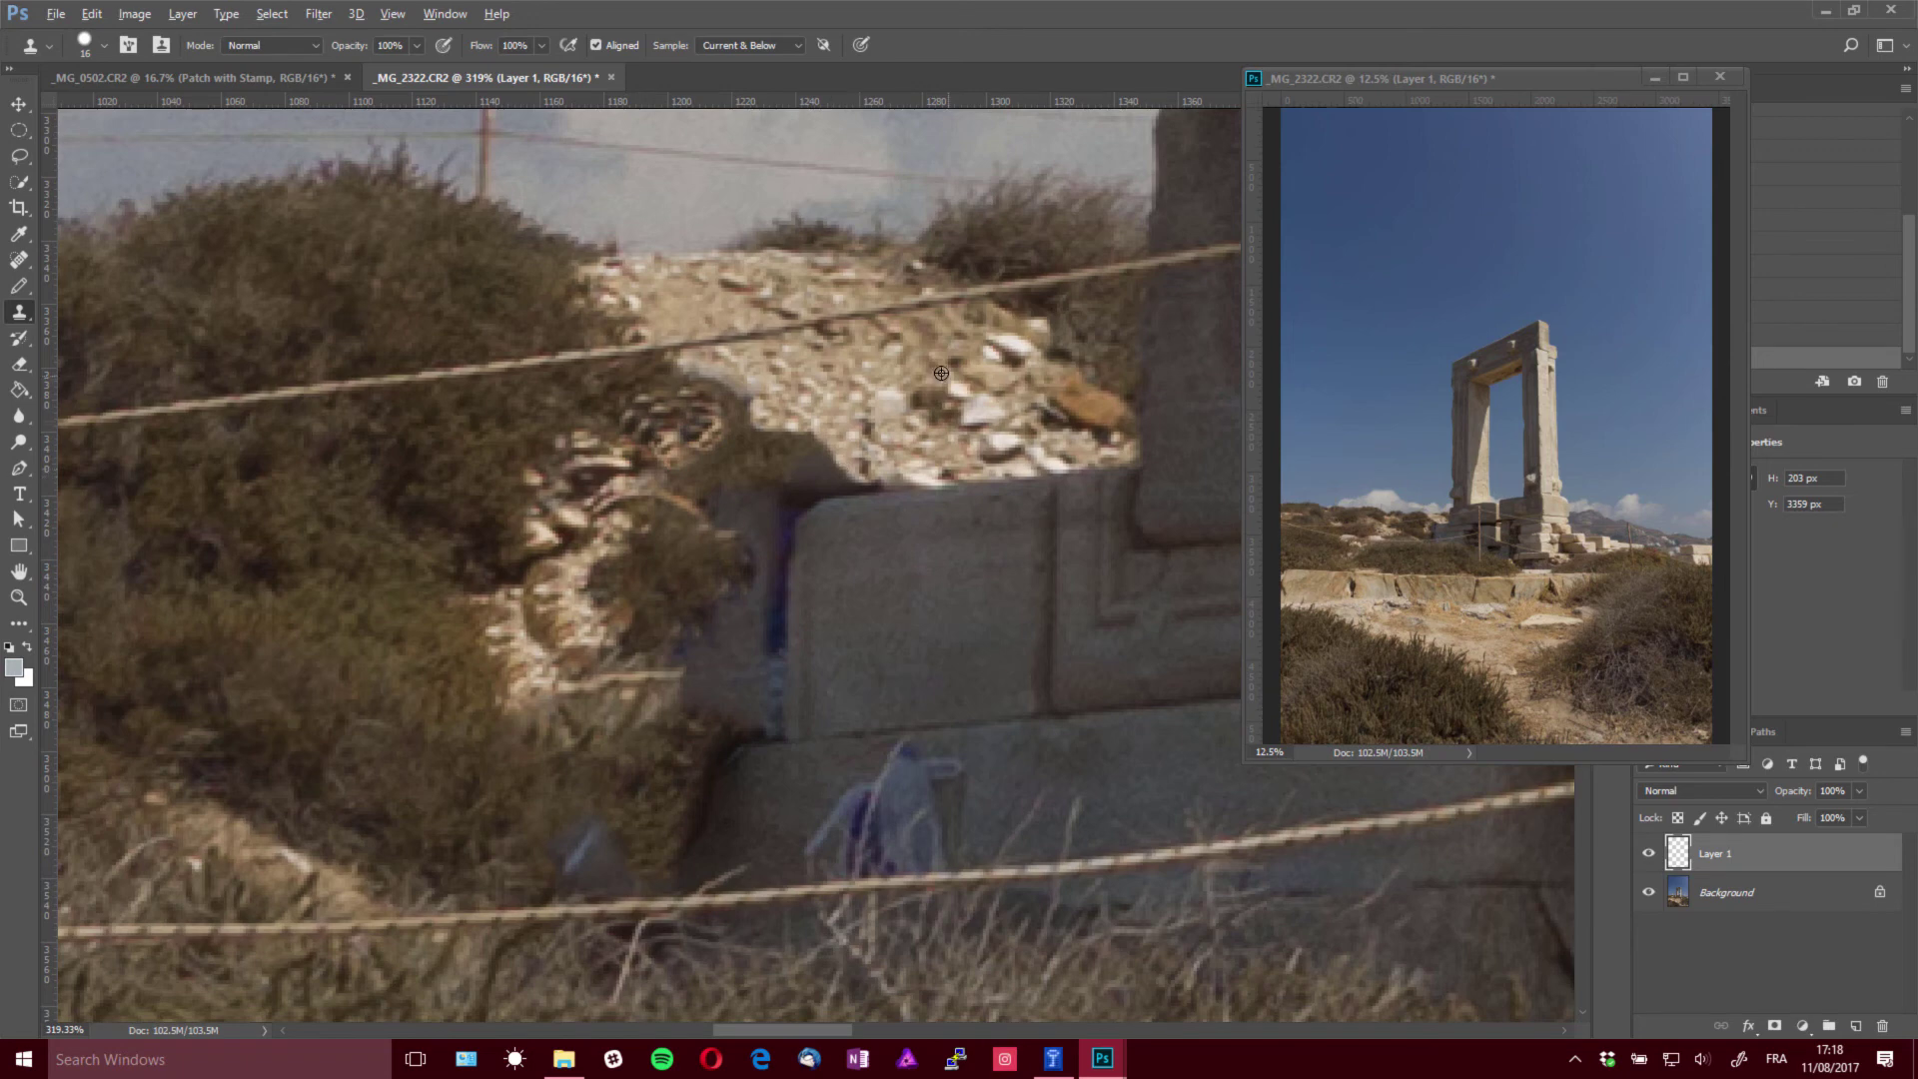
# Clone rubble down along the stone block's left edge, covering the dark blue and gray remnants of the man
pyautogui.keyDown('alt'); pyautogui.rightClick(849, 458); pyautogui.keyUp('alt')
pyautogui.moveTo(906, 445)
pyautogui.mouseDown()
pyautogui.moveTo(789, 500)
pyautogui.moveTo(846, 406)
pyautogui.moveTo(811, 453)
pyautogui.moveTo(759, 471)
pyautogui.moveTo(749, 440)
pyautogui.moveTo(778, 471)
pyautogui.moveTo(770, 552)
pyautogui.moveTo(763, 523)
pyautogui.moveTo(775, 538)
pyautogui.moveTo(784, 498)
pyautogui.moveTo(824, 479)
pyautogui.mouseUp()
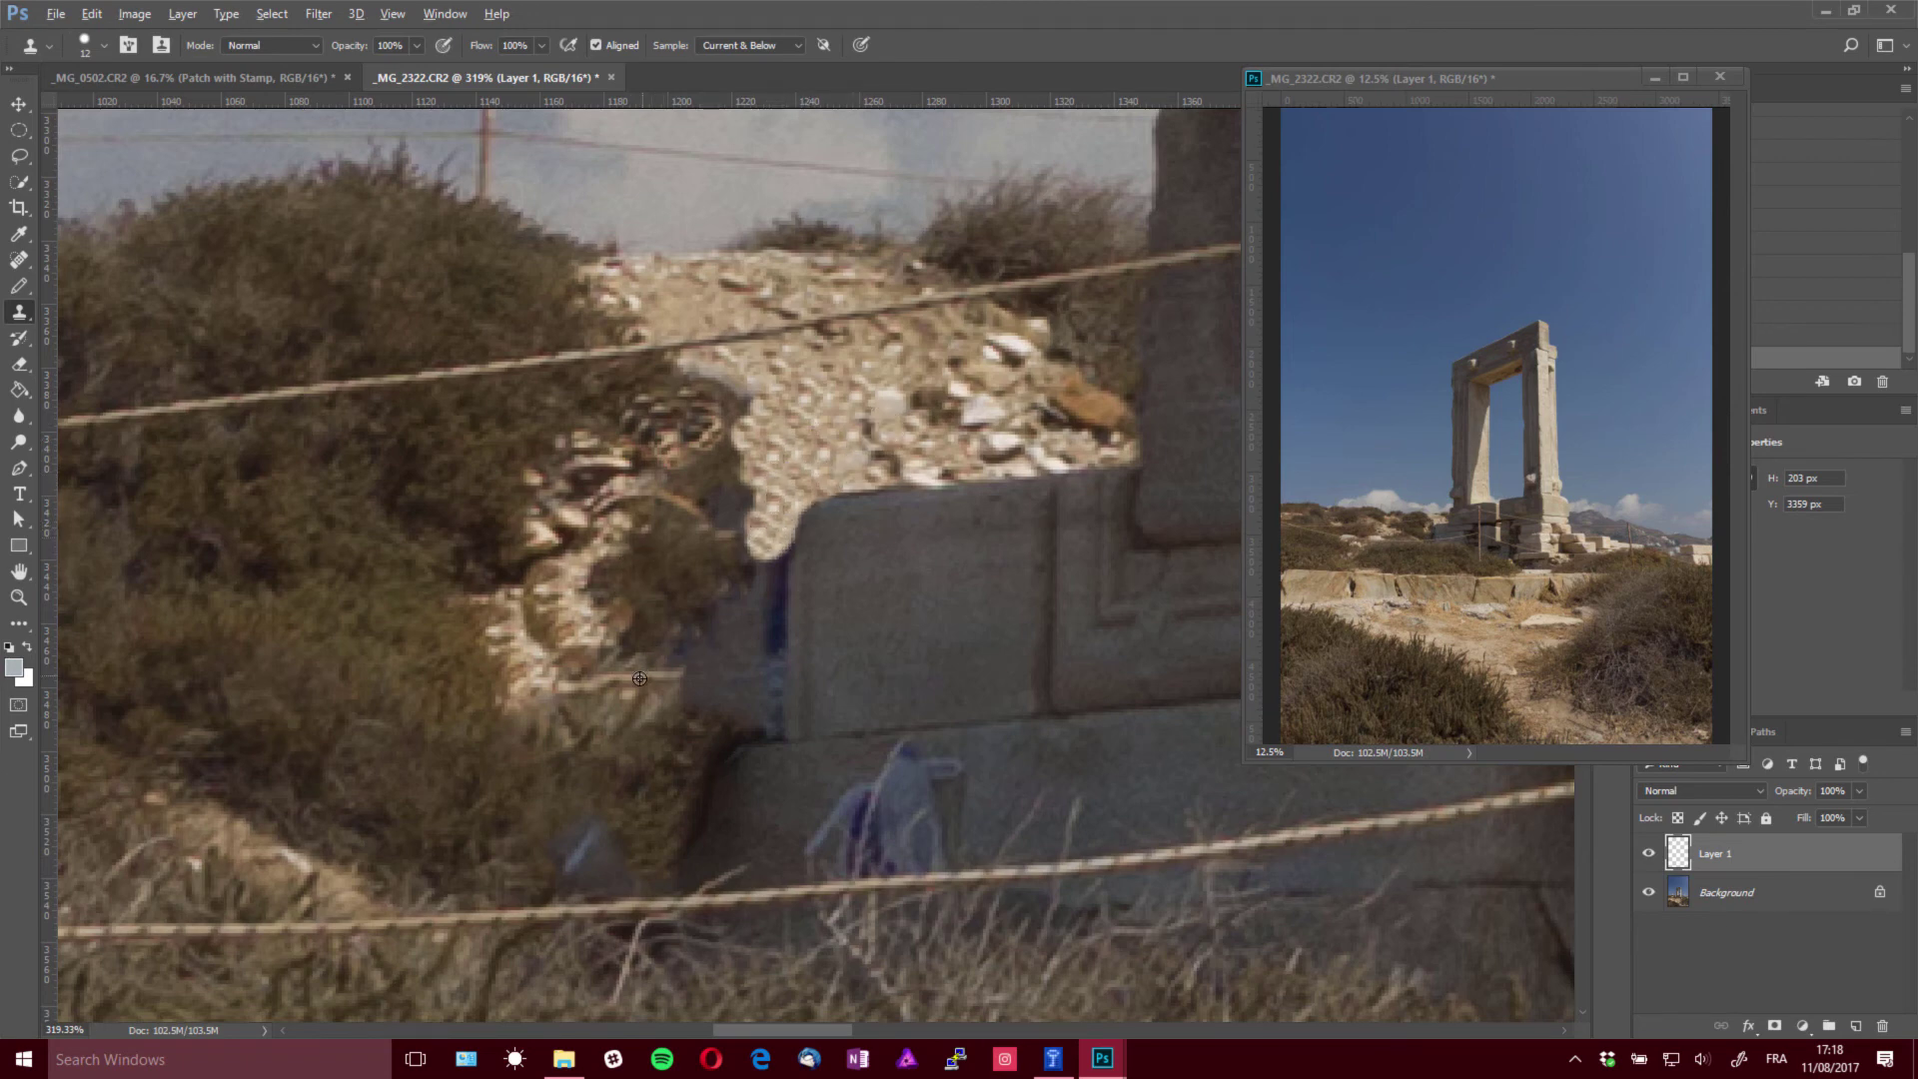
pyautogui.keyDown('alt'); pyautogui.click(627, 733); pyautogui.keyUp('alt')
pyautogui.moveTo(712, 715)
pyautogui.mouseDown()
pyautogui.moveTo(671, 718)
pyautogui.moveTo(616, 672)
pyautogui.moveTo(700, 642)
pyautogui.moveTo(647, 582)
pyautogui.moveTo(693, 592)
pyautogui.moveTo(687, 633)
pyautogui.moveTo(766, 571)
pyautogui.moveTo(766, 722)
pyautogui.moveTo(699, 691)
pyautogui.moveTo(740, 713)
pyautogui.moveTo(705, 686)
pyautogui.moveTo(730, 685)
pyautogui.moveTo(725, 644)
pyautogui.moveTo(748, 624)
pyautogui.moveTo(652, 632)
pyautogui.moveTo(709, 649)
pyautogui.mouseUp()
# Clone bush texture with a larger brush over the repeated rock patterns left of the stone block
pyautogui.moveTo(366, 633); pyautogui.dragTo(400, 629)
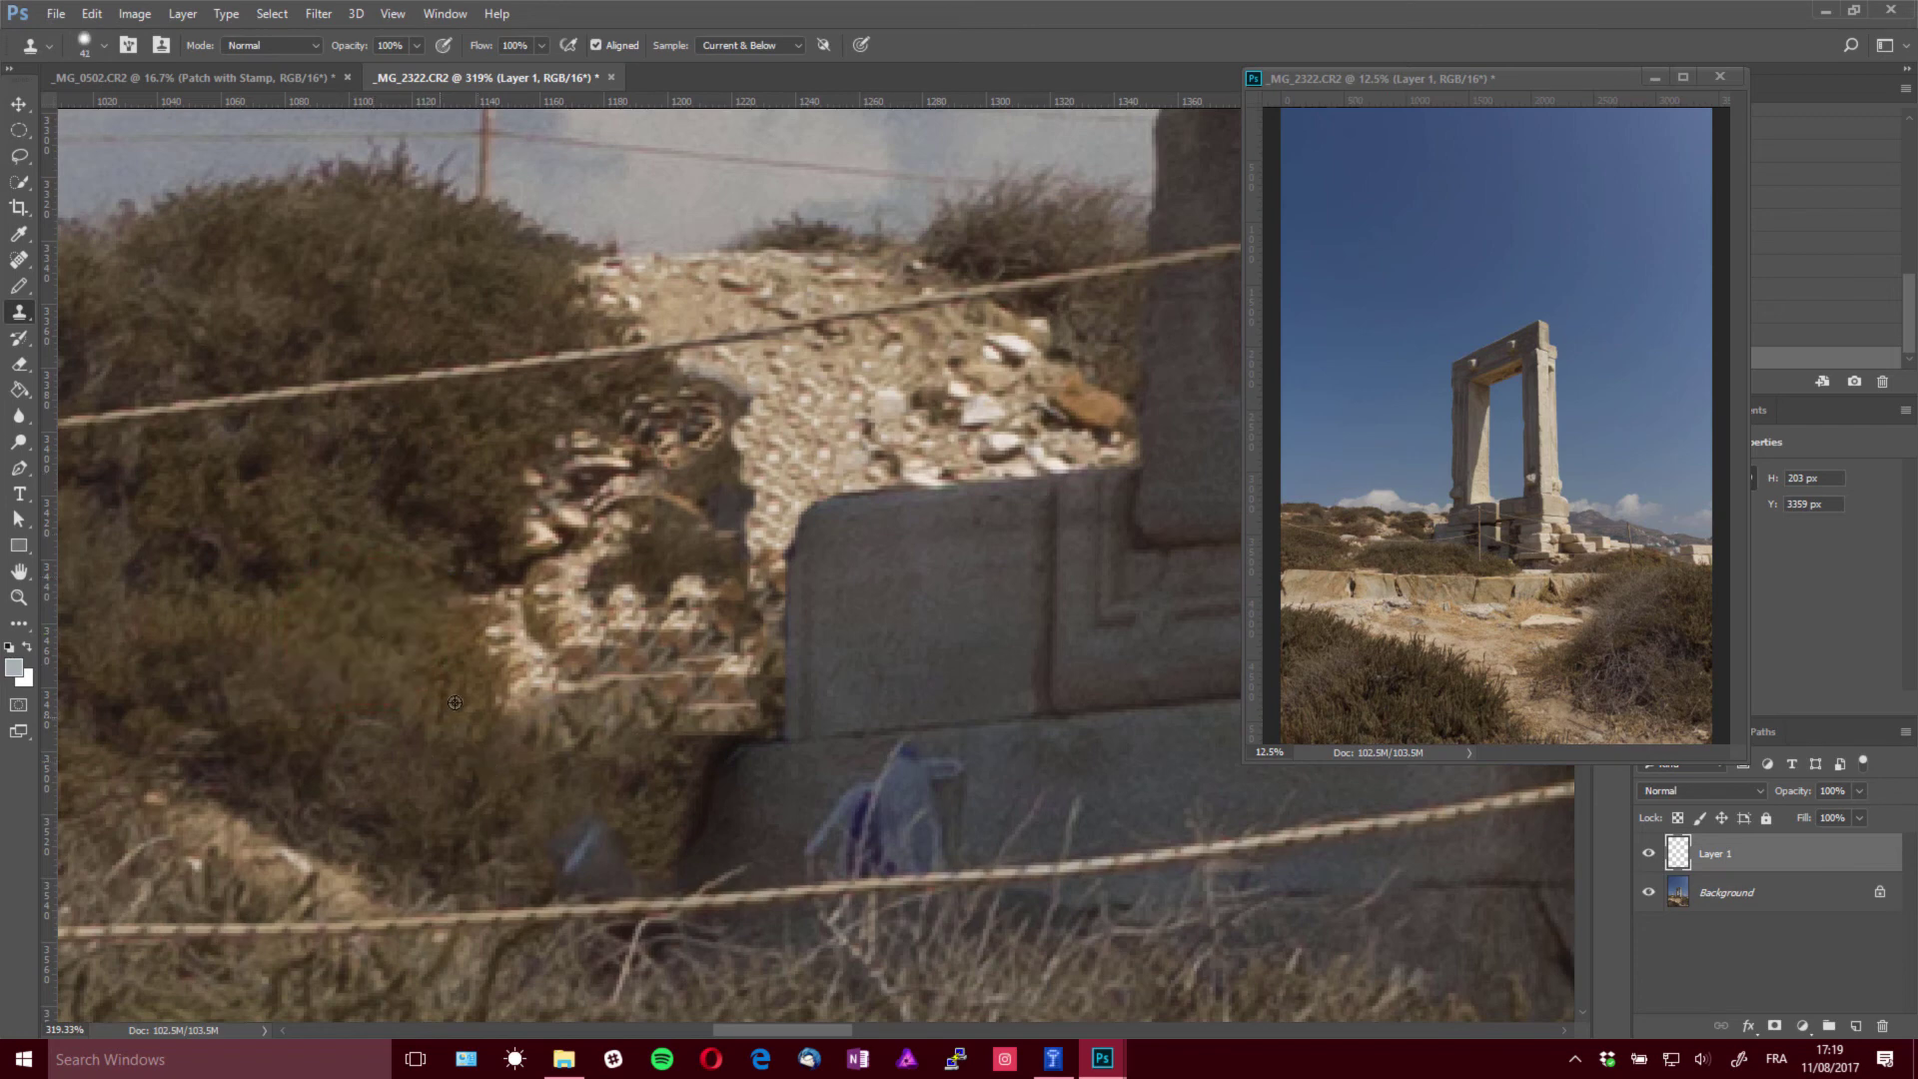
pyautogui.keyDown('alt'); pyautogui.click(294, 578); pyautogui.keyUp('alt')
pyautogui.moveTo(639, 640)
pyautogui.mouseDown()
pyautogui.moveTo(694, 693)
pyautogui.moveTo(693, 663)
pyautogui.moveTo(505, 655)
pyautogui.moveTo(664, 630)
pyautogui.moveTo(617, 590)
pyautogui.moveTo(655, 536)
pyautogui.moveTo(728, 621)
pyautogui.mouseUp()
pyautogui.keyDown('alt'); pyautogui.click(523, 540); pyautogui.keyUp('alt')
# Clone rubble over the circular rock pattern below the upper rope and bush texture over the light rocks beside it
pyautogui.keyDown('alt'); pyautogui.click(818, 411); pyautogui.keyUp('alt')
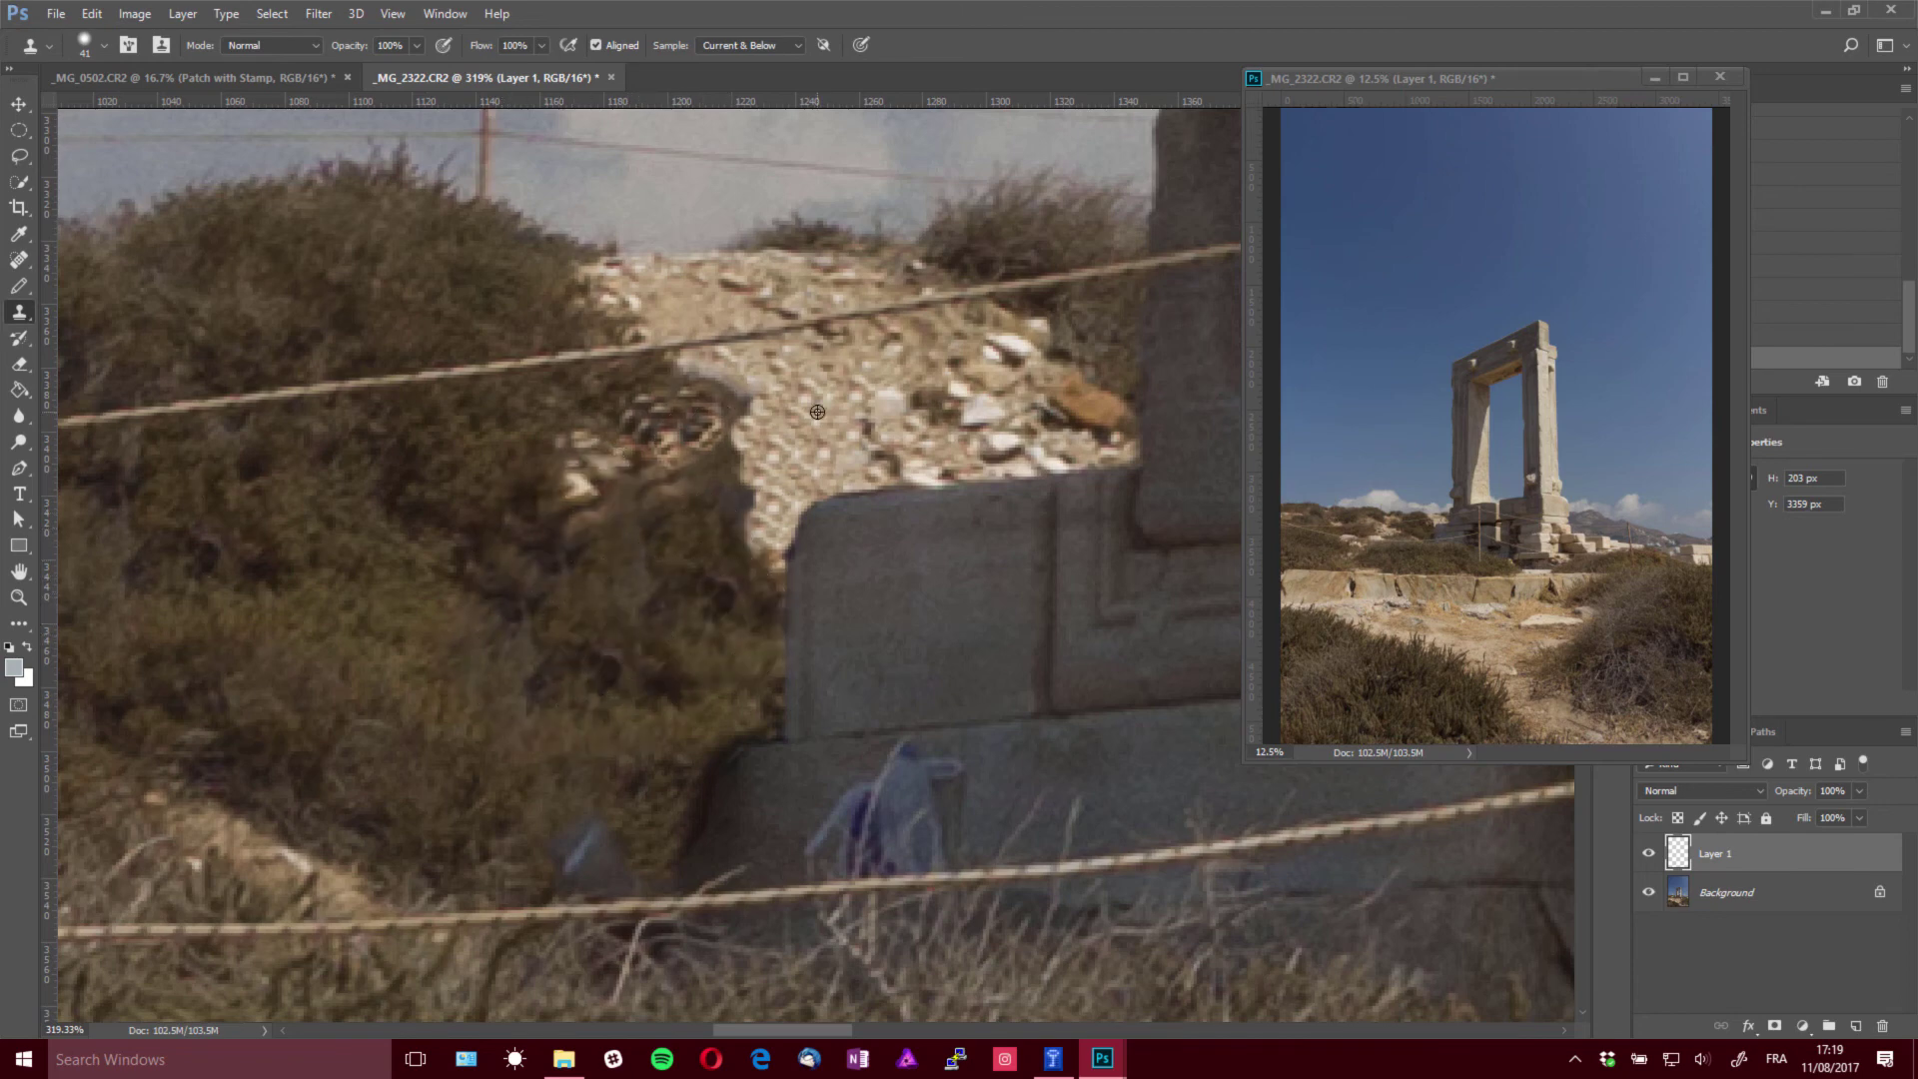
pyautogui.moveTo(744, 442)
pyautogui.mouseDown()
pyautogui.moveTo(971, 424)
pyautogui.moveTo(796, 418)
pyautogui.moveTo(858, 420)
pyautogui.moveTo(593, 471)
pyautogui.mouseUp()
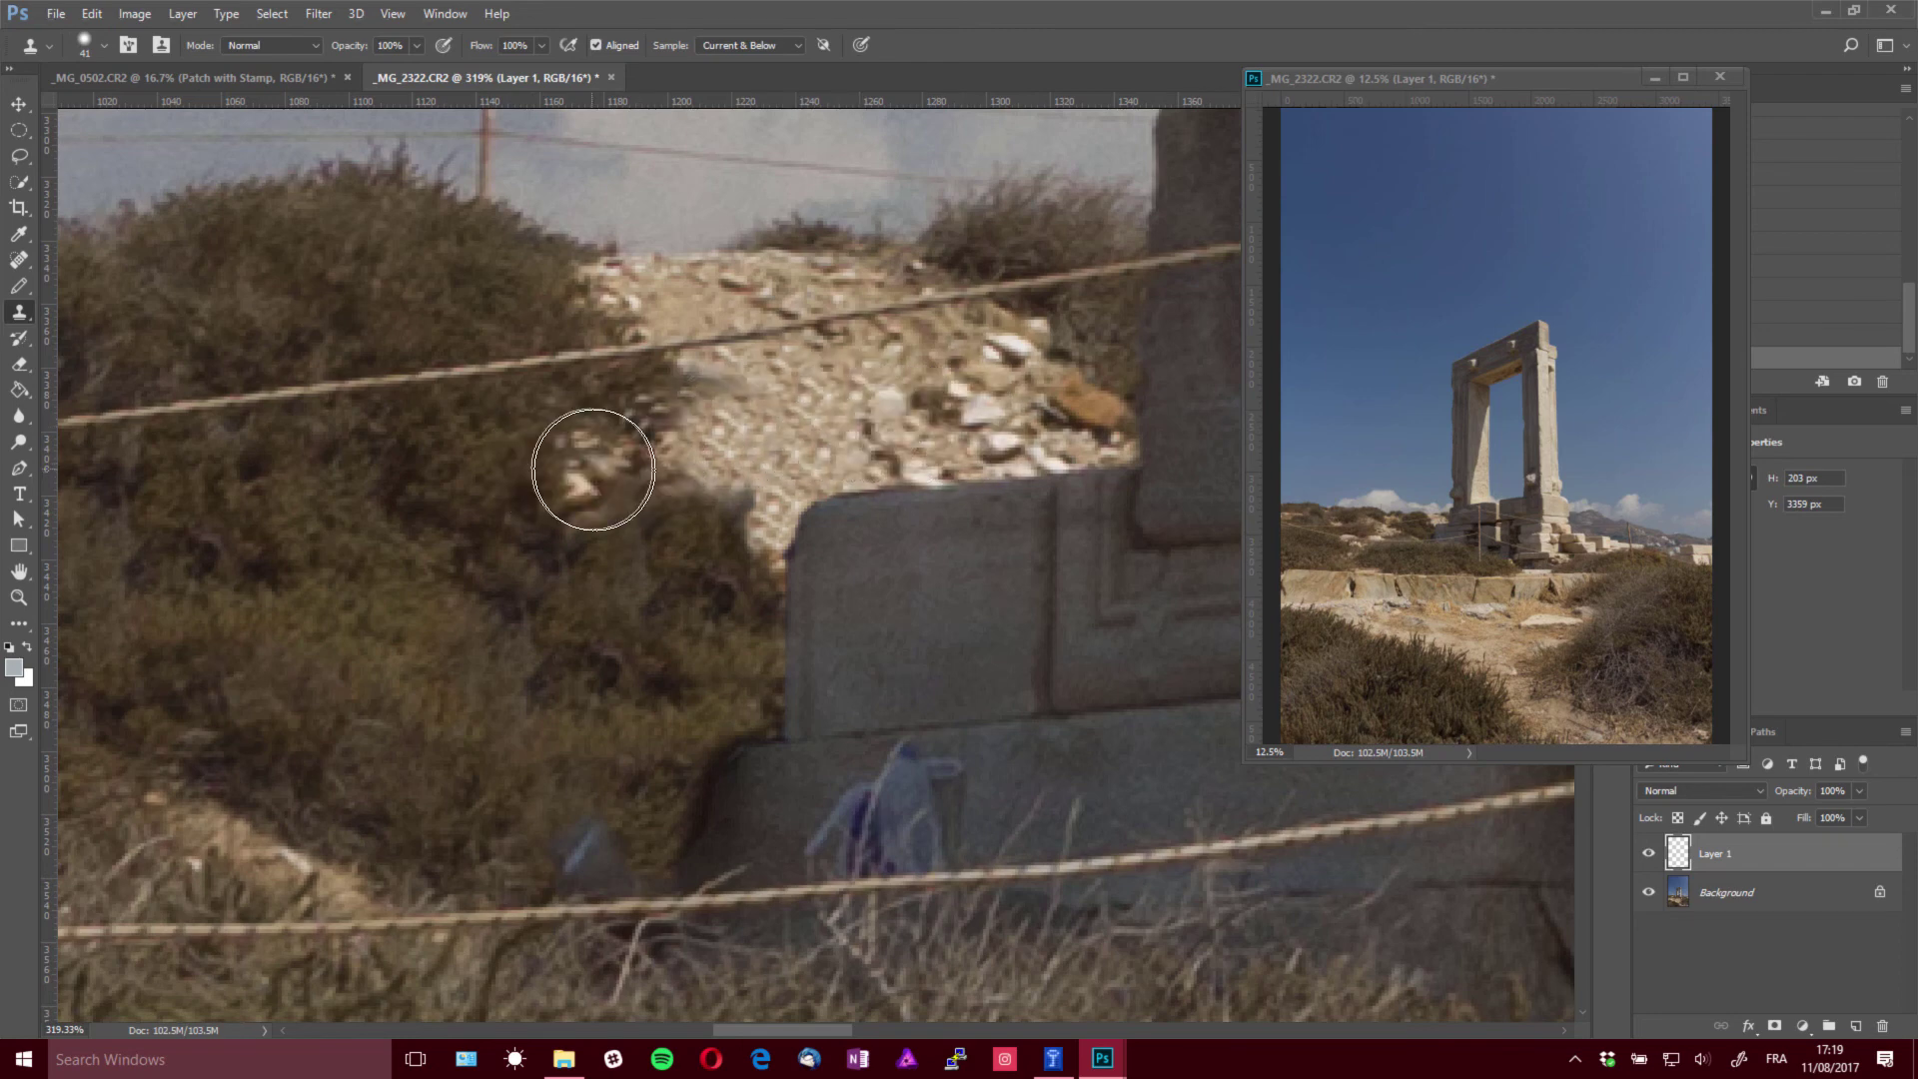
pyautogui.keyDown('alt'); pyautogui.click(497, 693); pyautogui.keyUp('alt')
pyautogui.moveTo(418, 770); pyautogui.dragTo(425, 770)
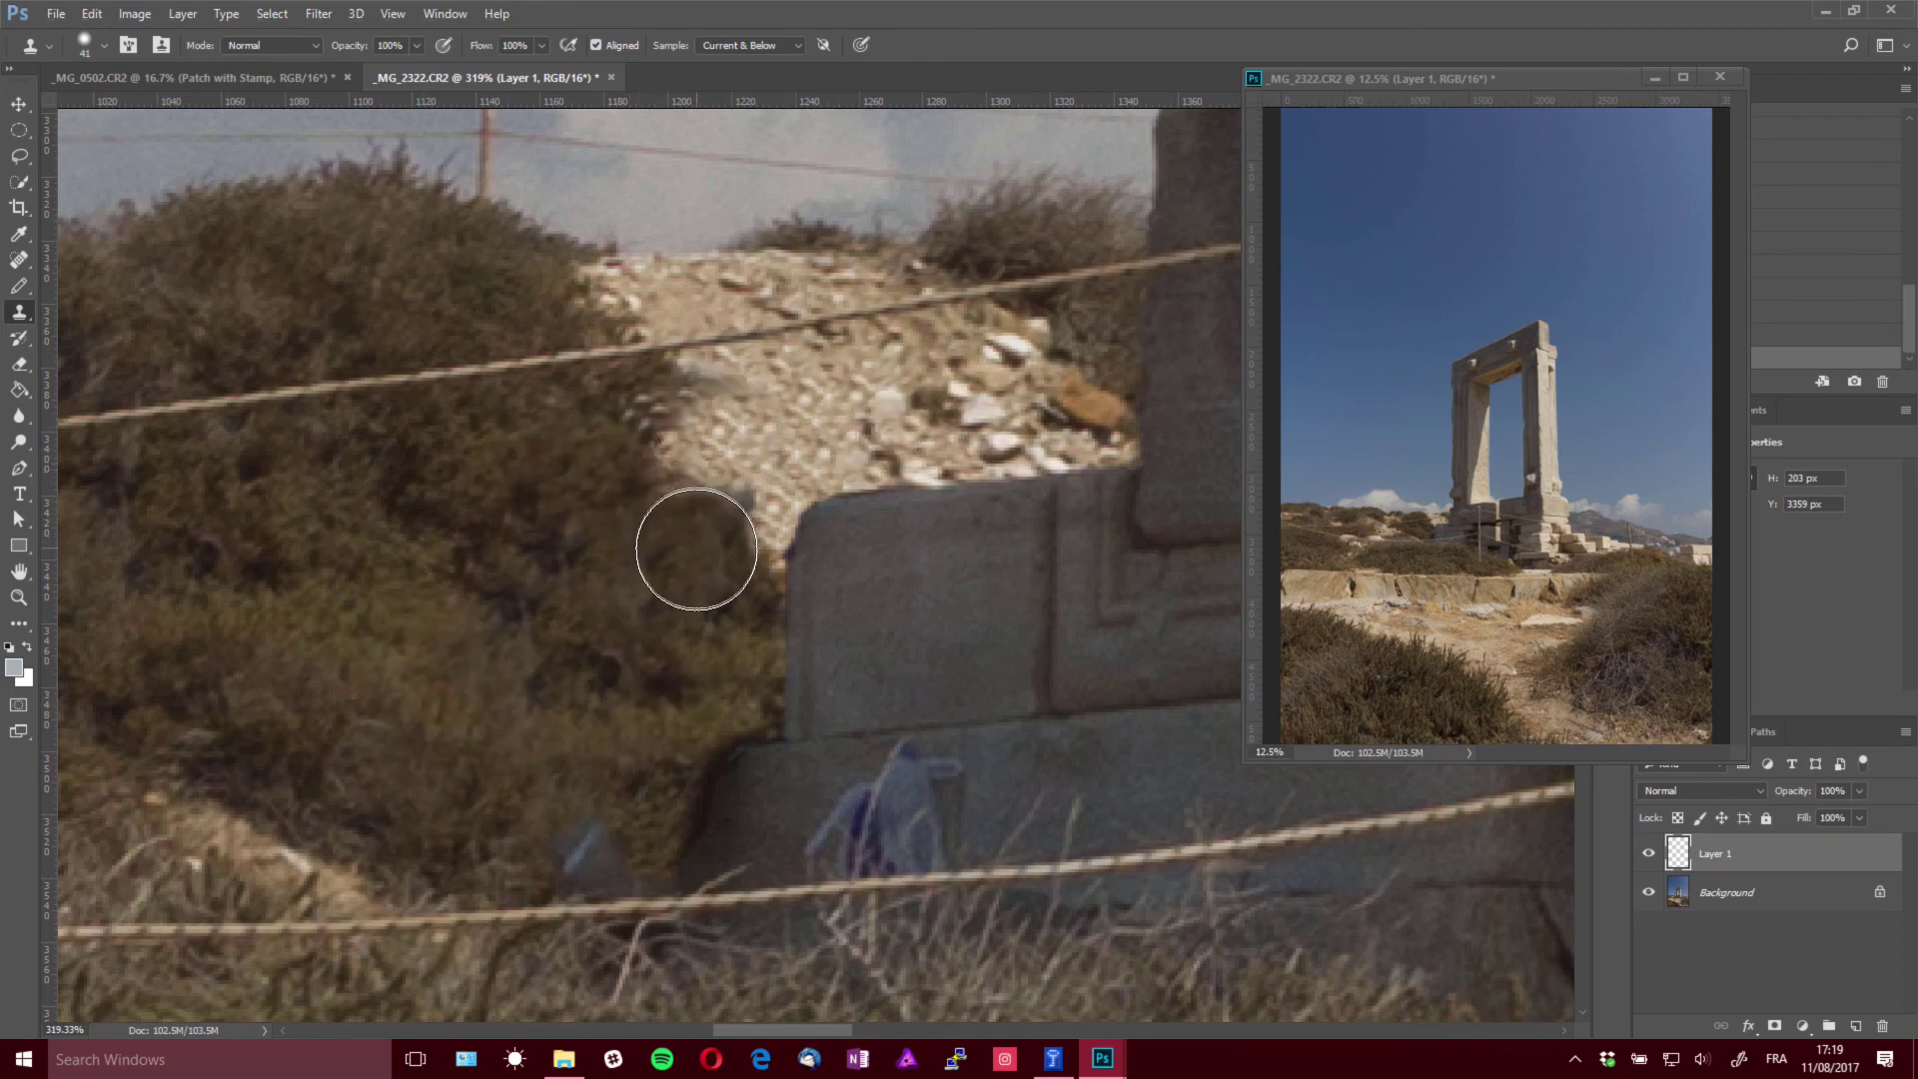
pyautogui.click(856, 416)
pyautogui.hotkey('ctrl', 'z')
pyautogui.click(872, 596)
pyautogui.hotkey('ctrl', 'z')
pyautogui.moveTo(810, 673); pyautogui.dragTo(818, 588)
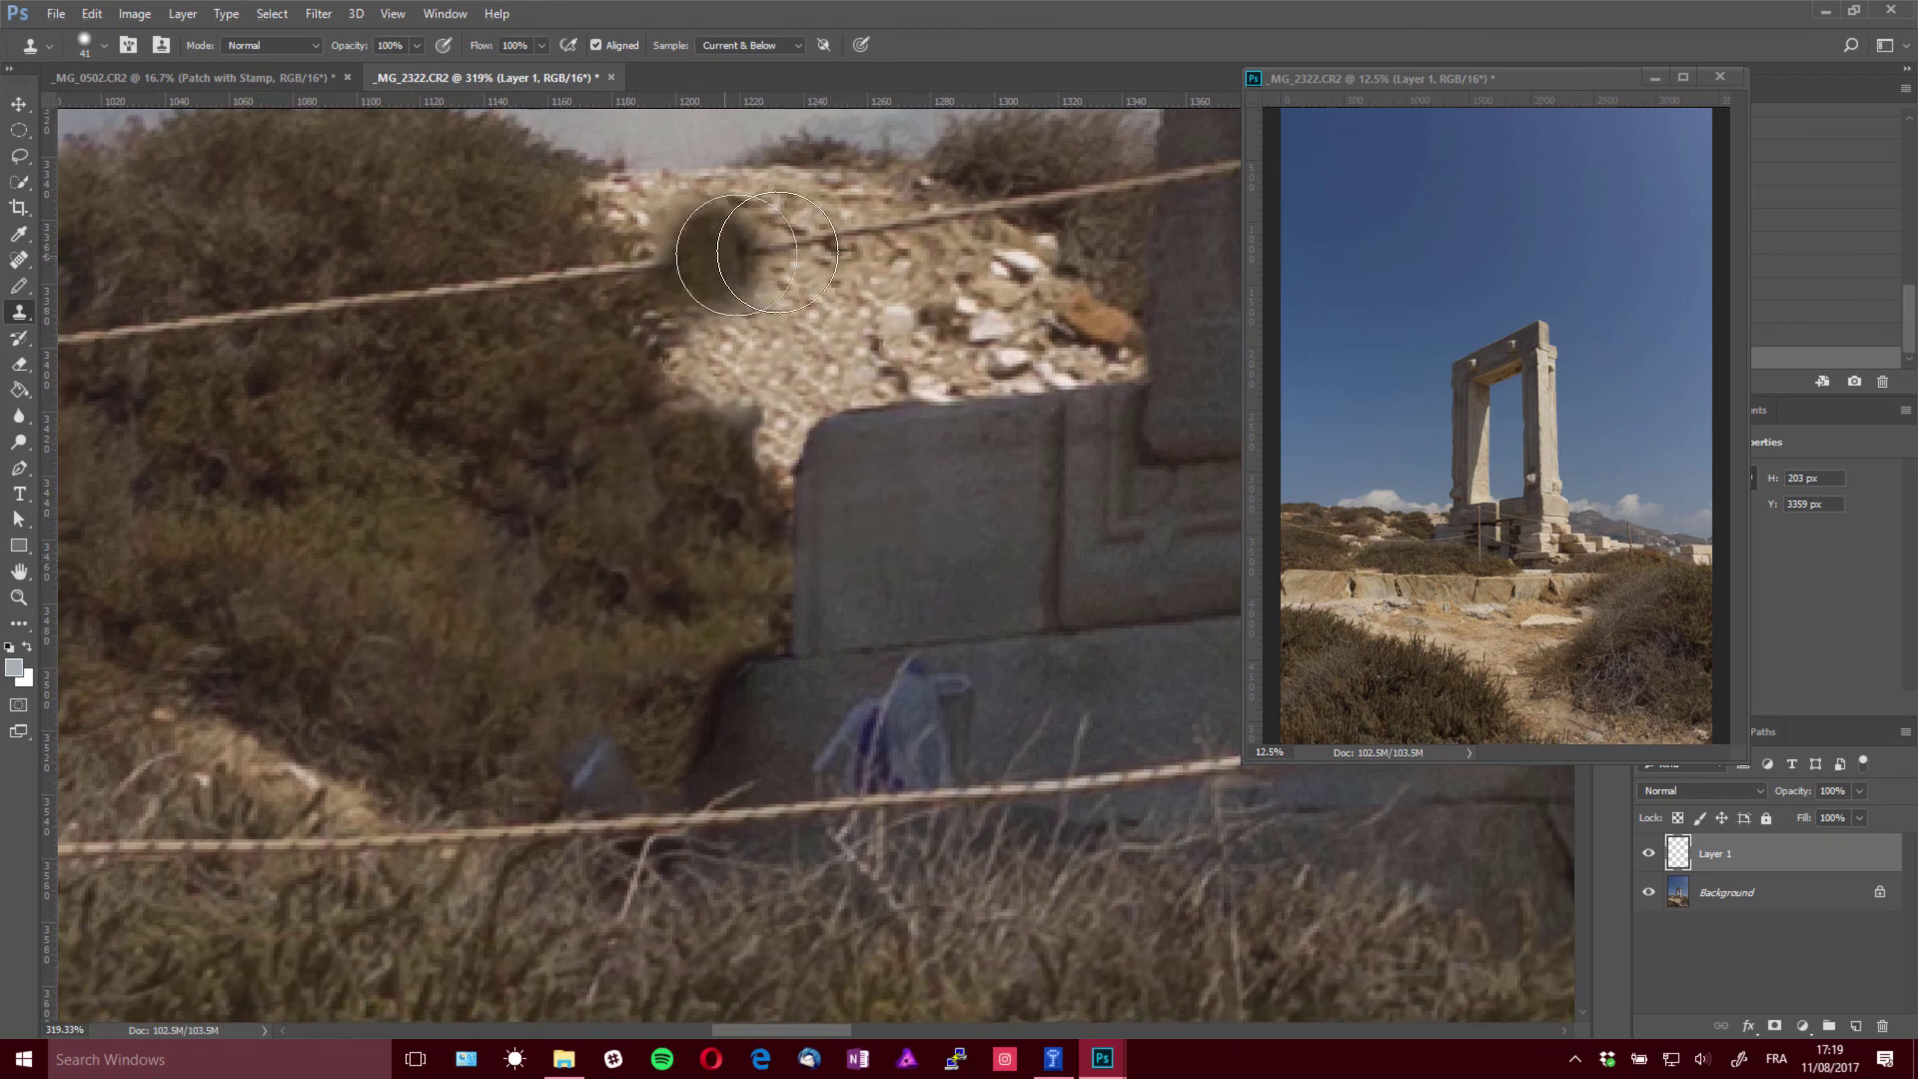
# Clone bush texture over the small blue remnant of the man between the bush and the stone block, above the lower rope
pyautogui.click(587, 754)
pyautogui.scroll(-5, 813, 440)
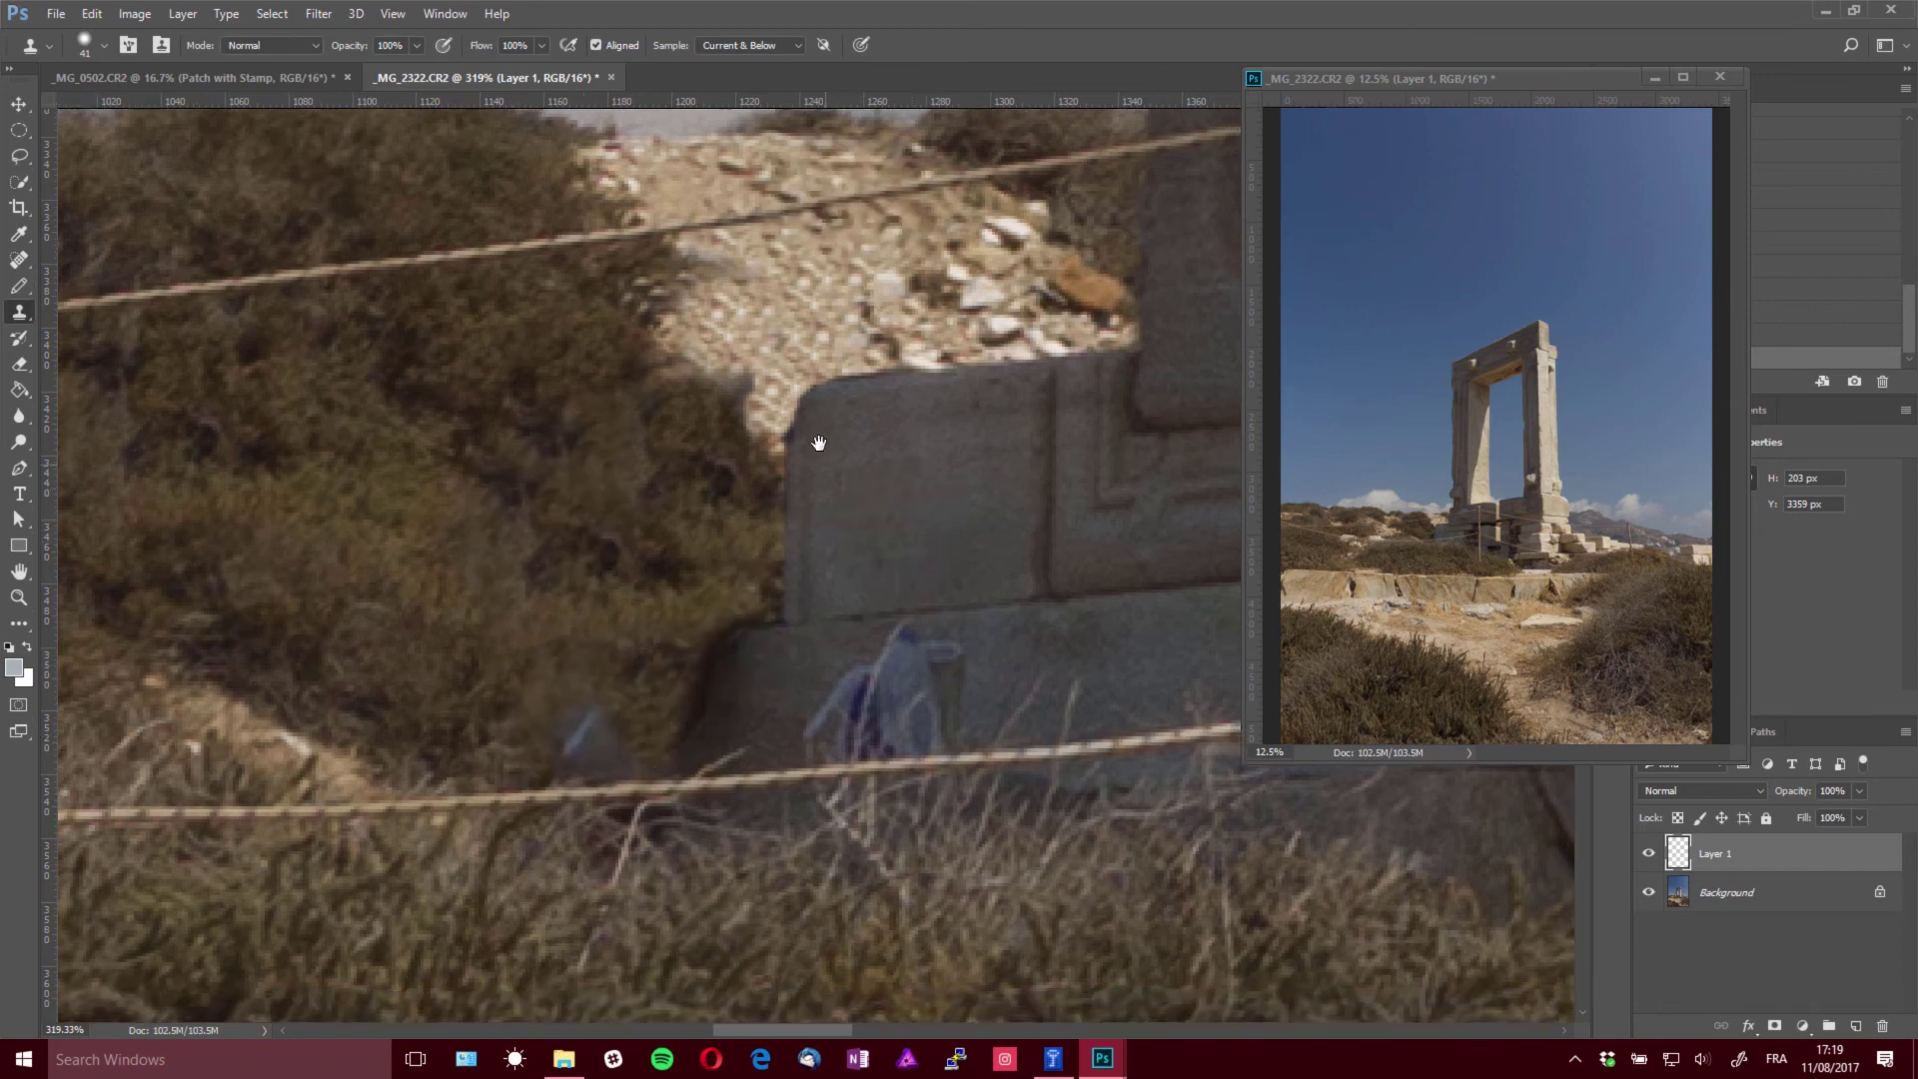
pyautogui.click(735, 556)
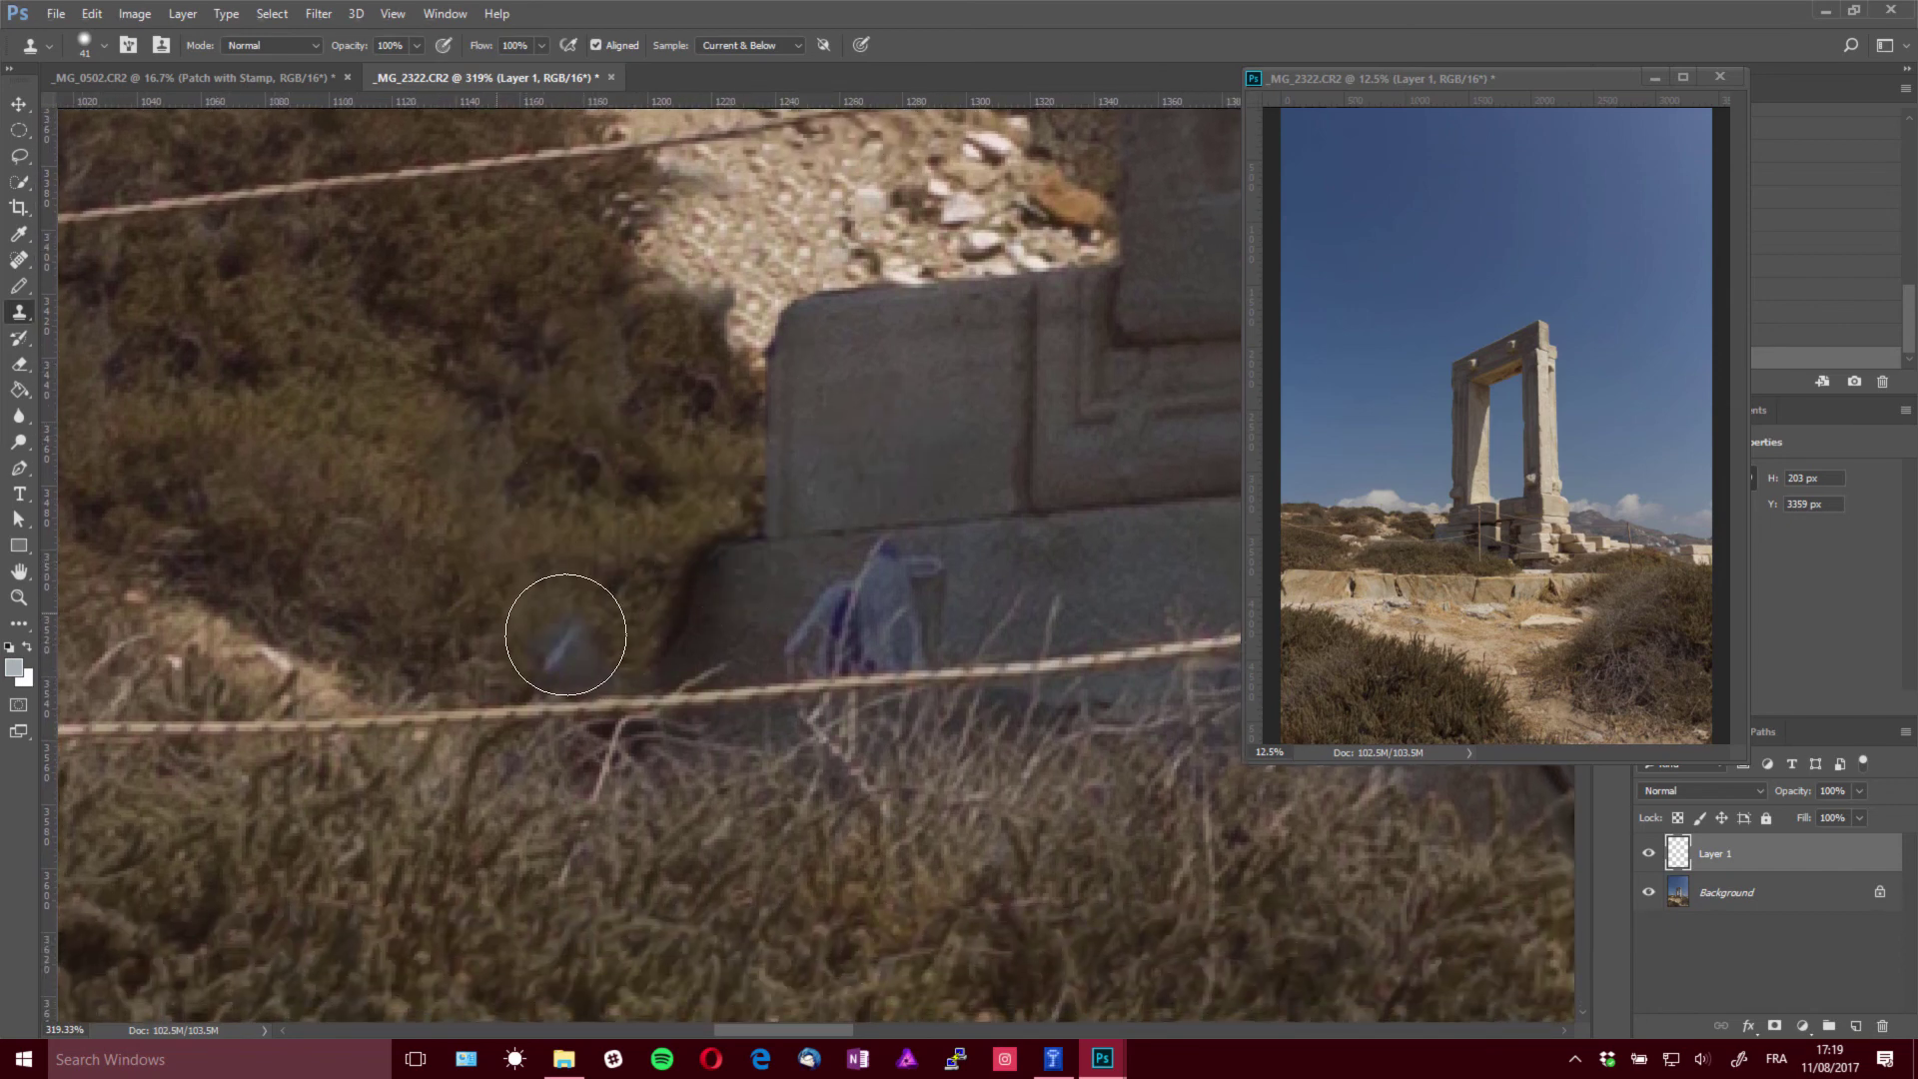
pyautogui.click(566, 634)
pyautogui.hscroll(3, 626, 488)
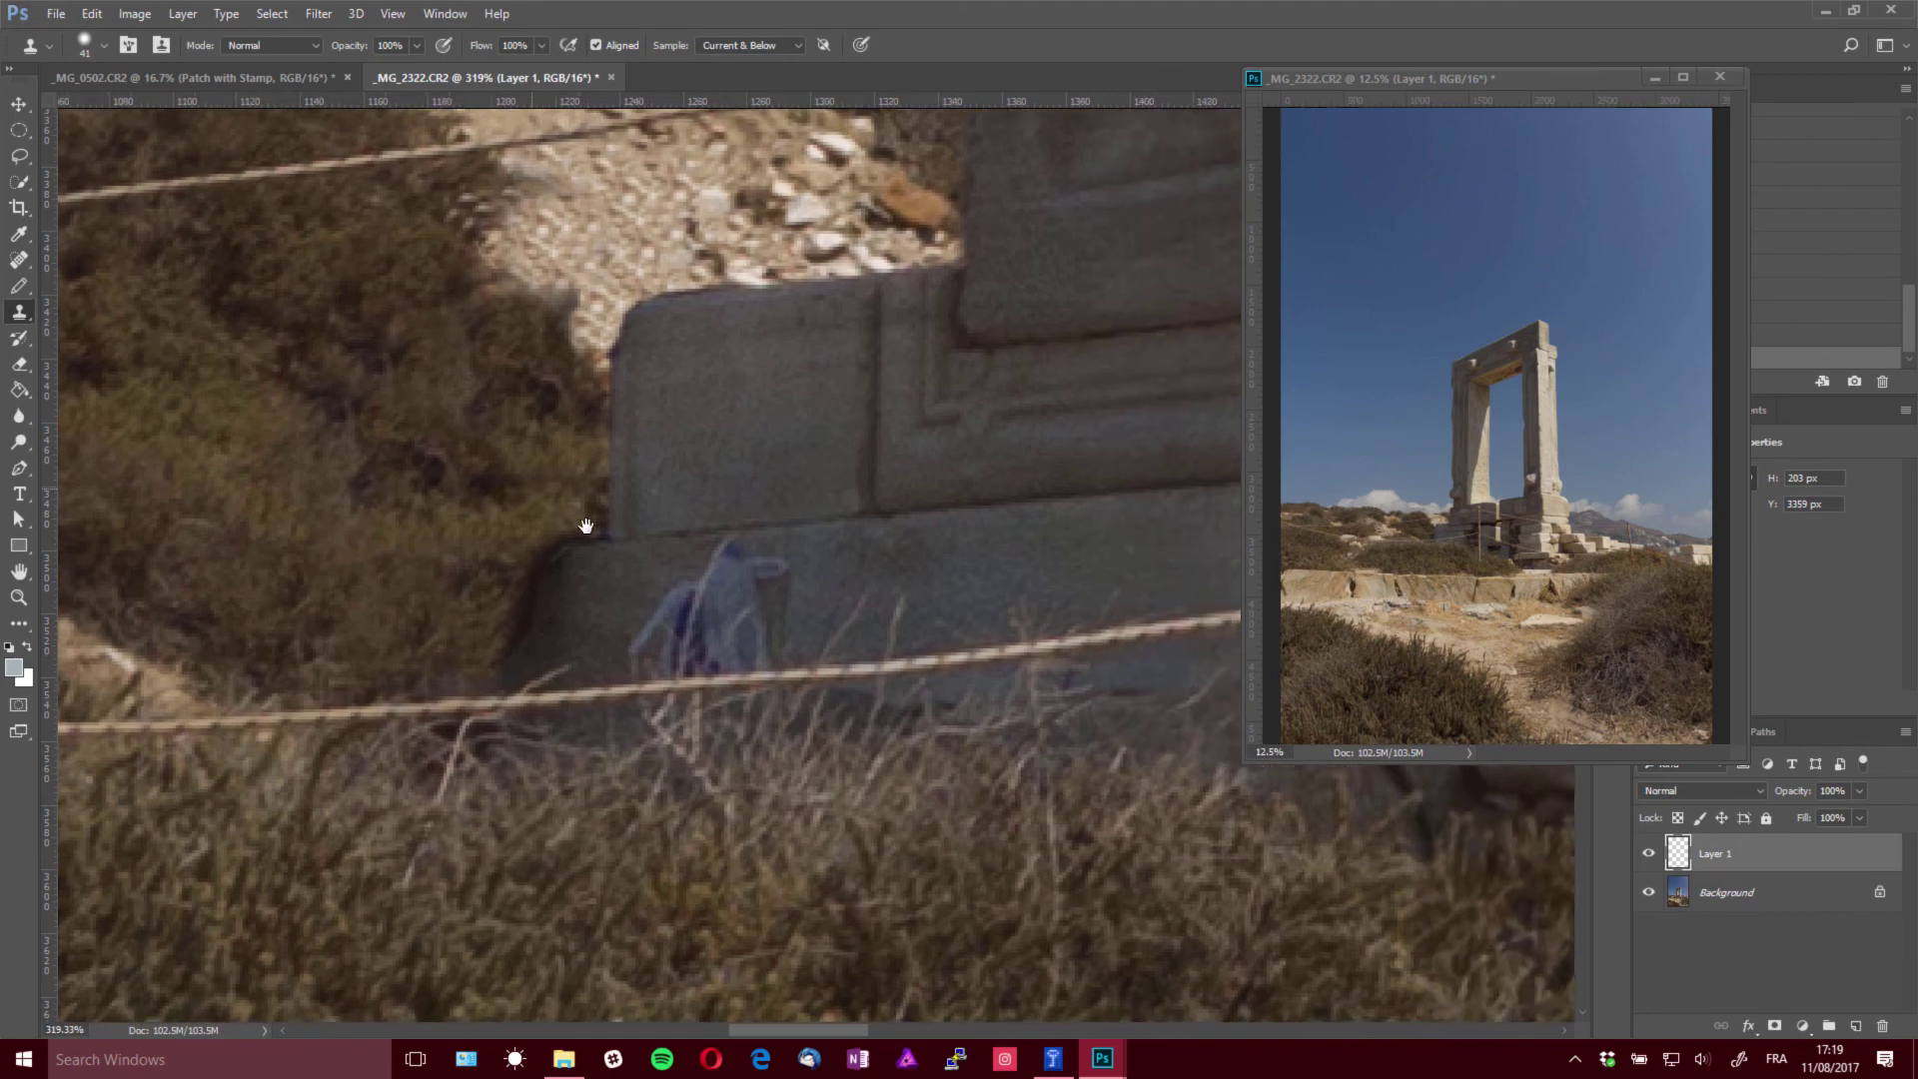
# Clone stone texture over the blue and purple remnants of the man on the lower stone block above the rope
pyautogui.moveTo(892, 544)
pyautogui.mouseDown()
pyautogui.moveTo(826, 565)
pyautogui.moveTo(847, 573)
pyautogui.moveTo(729, 555)
pyautogui.moveTo(774, 569)
pyautogui.moveTo(622, 595)
pyautogui.moveTo(706, 578)
pyautogui.mouseUp()
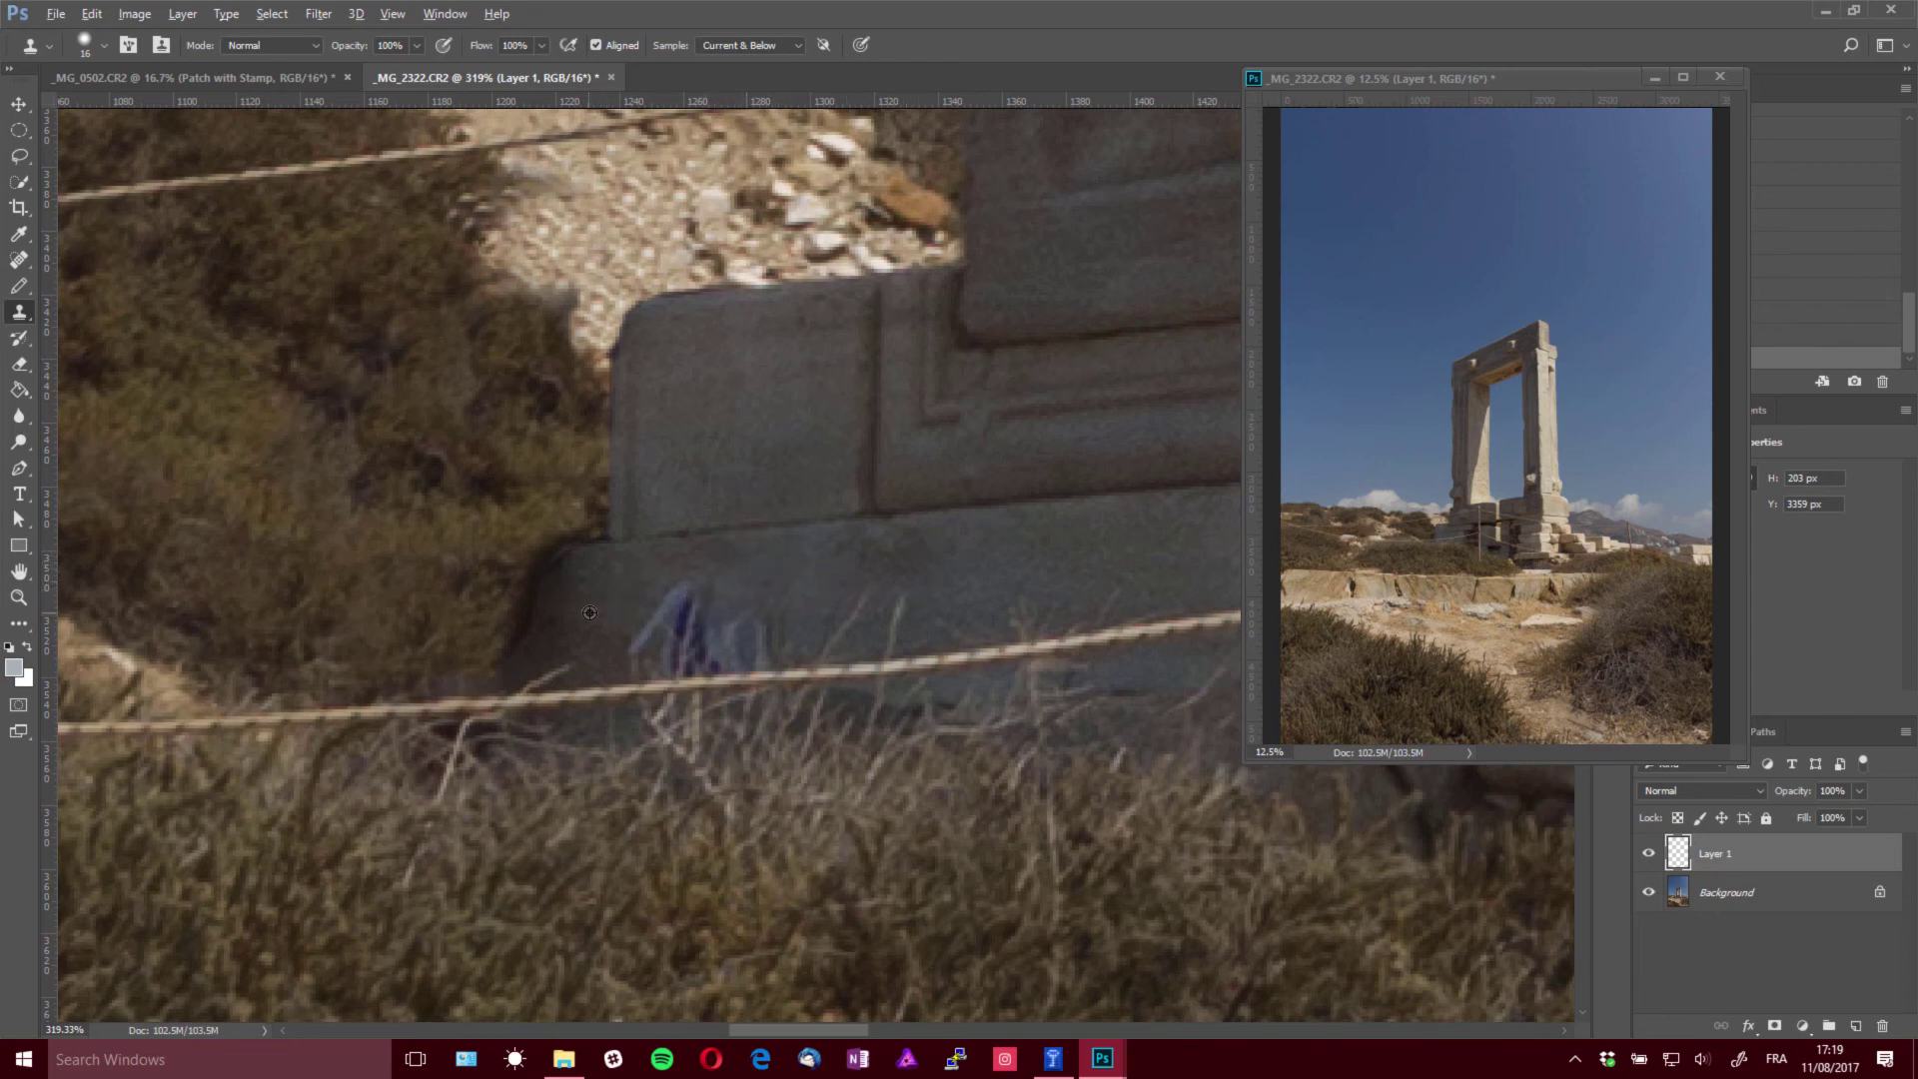
pyautogui.moveTo(777, 607)
pyautogui.mouseDown()
pyautogui.moveTo(751, 646)
pyautogui.moveTo(708, 643)
pyautogui.moveTo(692, 597)
pyautogui.moveTo(645, 637)
pyautogui.moveTo(808, 622)
pyautogui.moveTo(758, 592)
pyautogui.moveTo(697, 601)
pyautogui.moveTo(675, 608)
pyautogui.moveTo(718, 606)
pyautogui.moveTo(710, 644)
pyautogui.moveTo(688, 649)
pyautogui.moveTo(670, 609)
pyautogui.moveTo(654, 624)
pyautogui.moveTo(697, 626)
pyautogui.moveTo(640, 637)
pyautogui.moveTo(699, 638)
pyautogui.moveTo(651, 657)
pyautogui.moveTo(748, 646)
pyautogui.moveTo(802, 596)
pyautogui.moveTo(723, 596)
pyautogui.mouseUp()
pyautogui.hotkey('ctrl', 'z')
pyautogui.keyDown('alt'); pyautogui.click(758, 592); pyautogui.keyUp('alt')
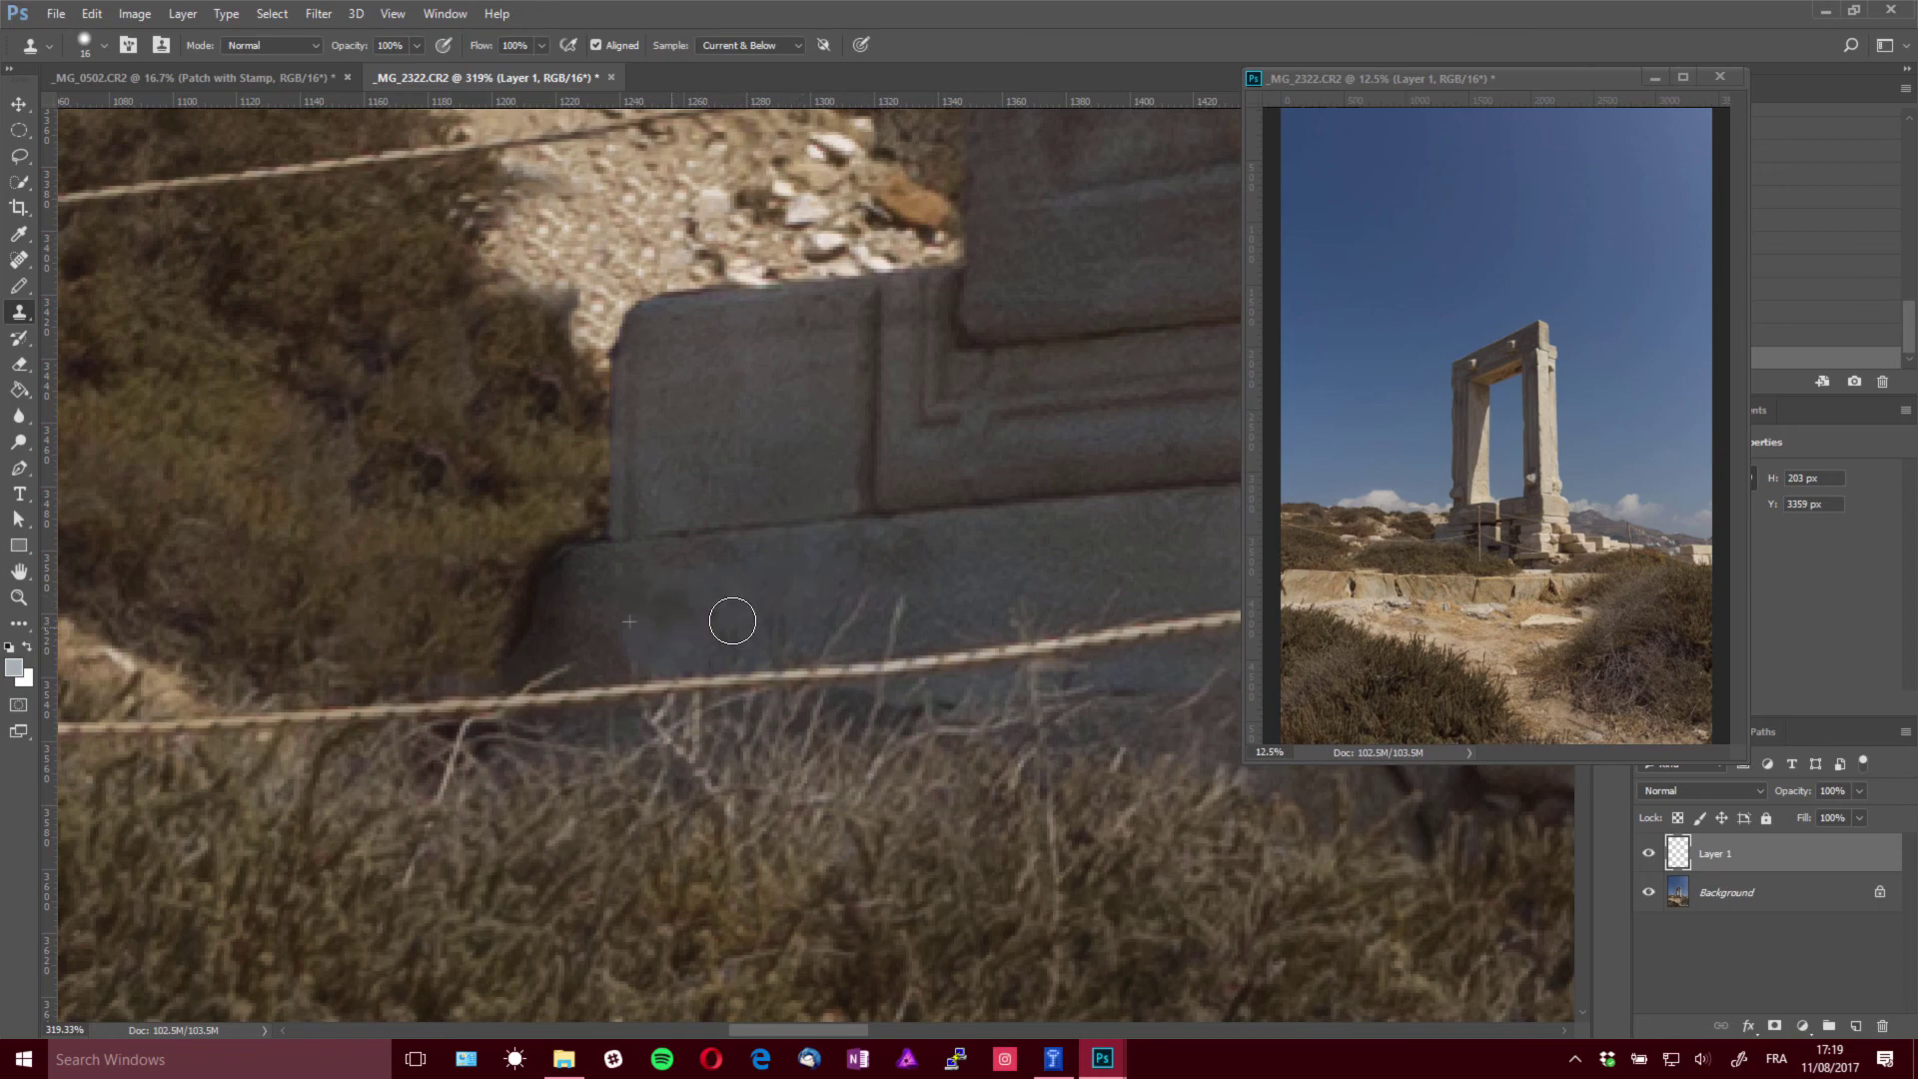
pyautogui.keyDown('alt'); pyautogui.click(633, 594); pyautogui.keyUp('alt')
# Clone bush texture with a larger brush along the bush's ragged edge against the rubble, from the upper rope to the stone block
pyautogui.press('space')
pyautogui.moveTo(698, 394)
pyautogui.mouseDown()
pyautogui.moveTo(775, 685)
pyautogui.moveTo(1006, 363)
pyautogui.moveTo(830, 371)
pyautogui.moveTo(878, 448)
pyautogui.mouseUp()
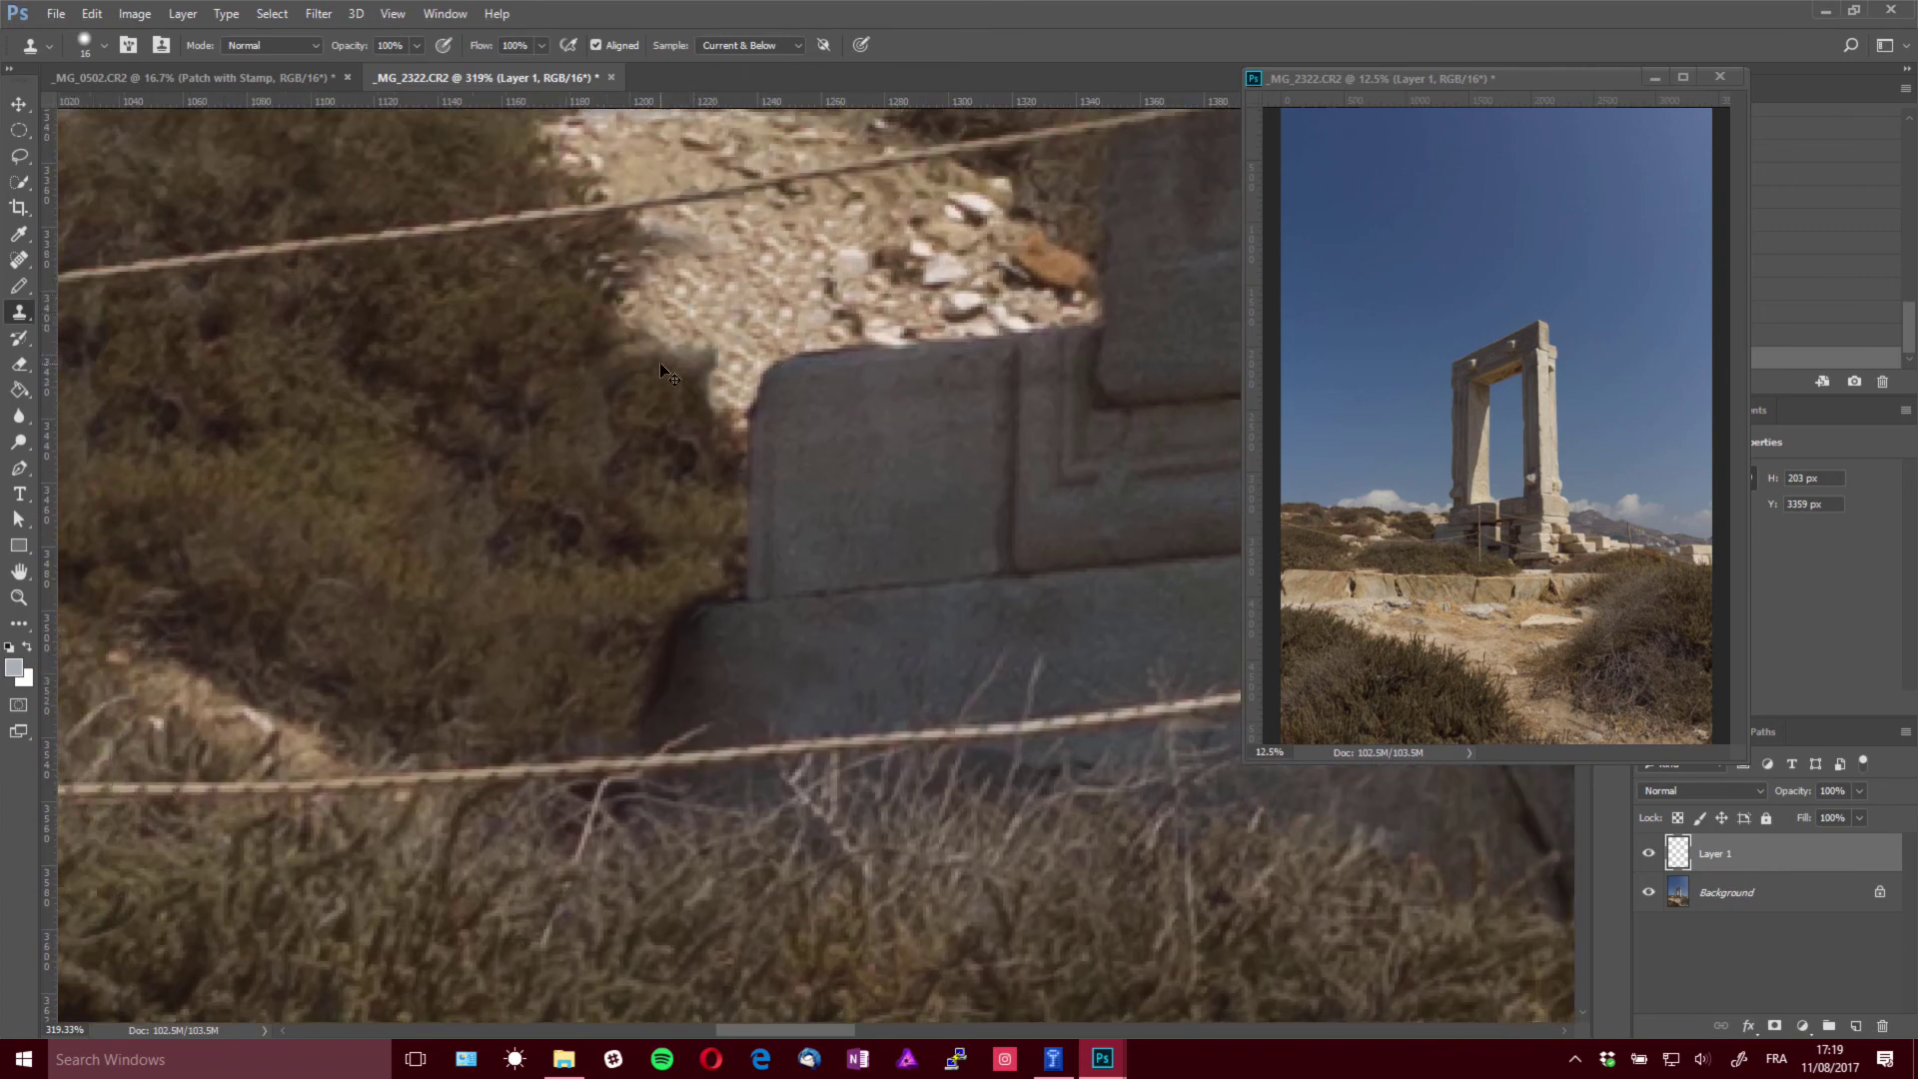
pyautogui.click(678, 271)
pyautogui.hotkey('ctrl', 'z')
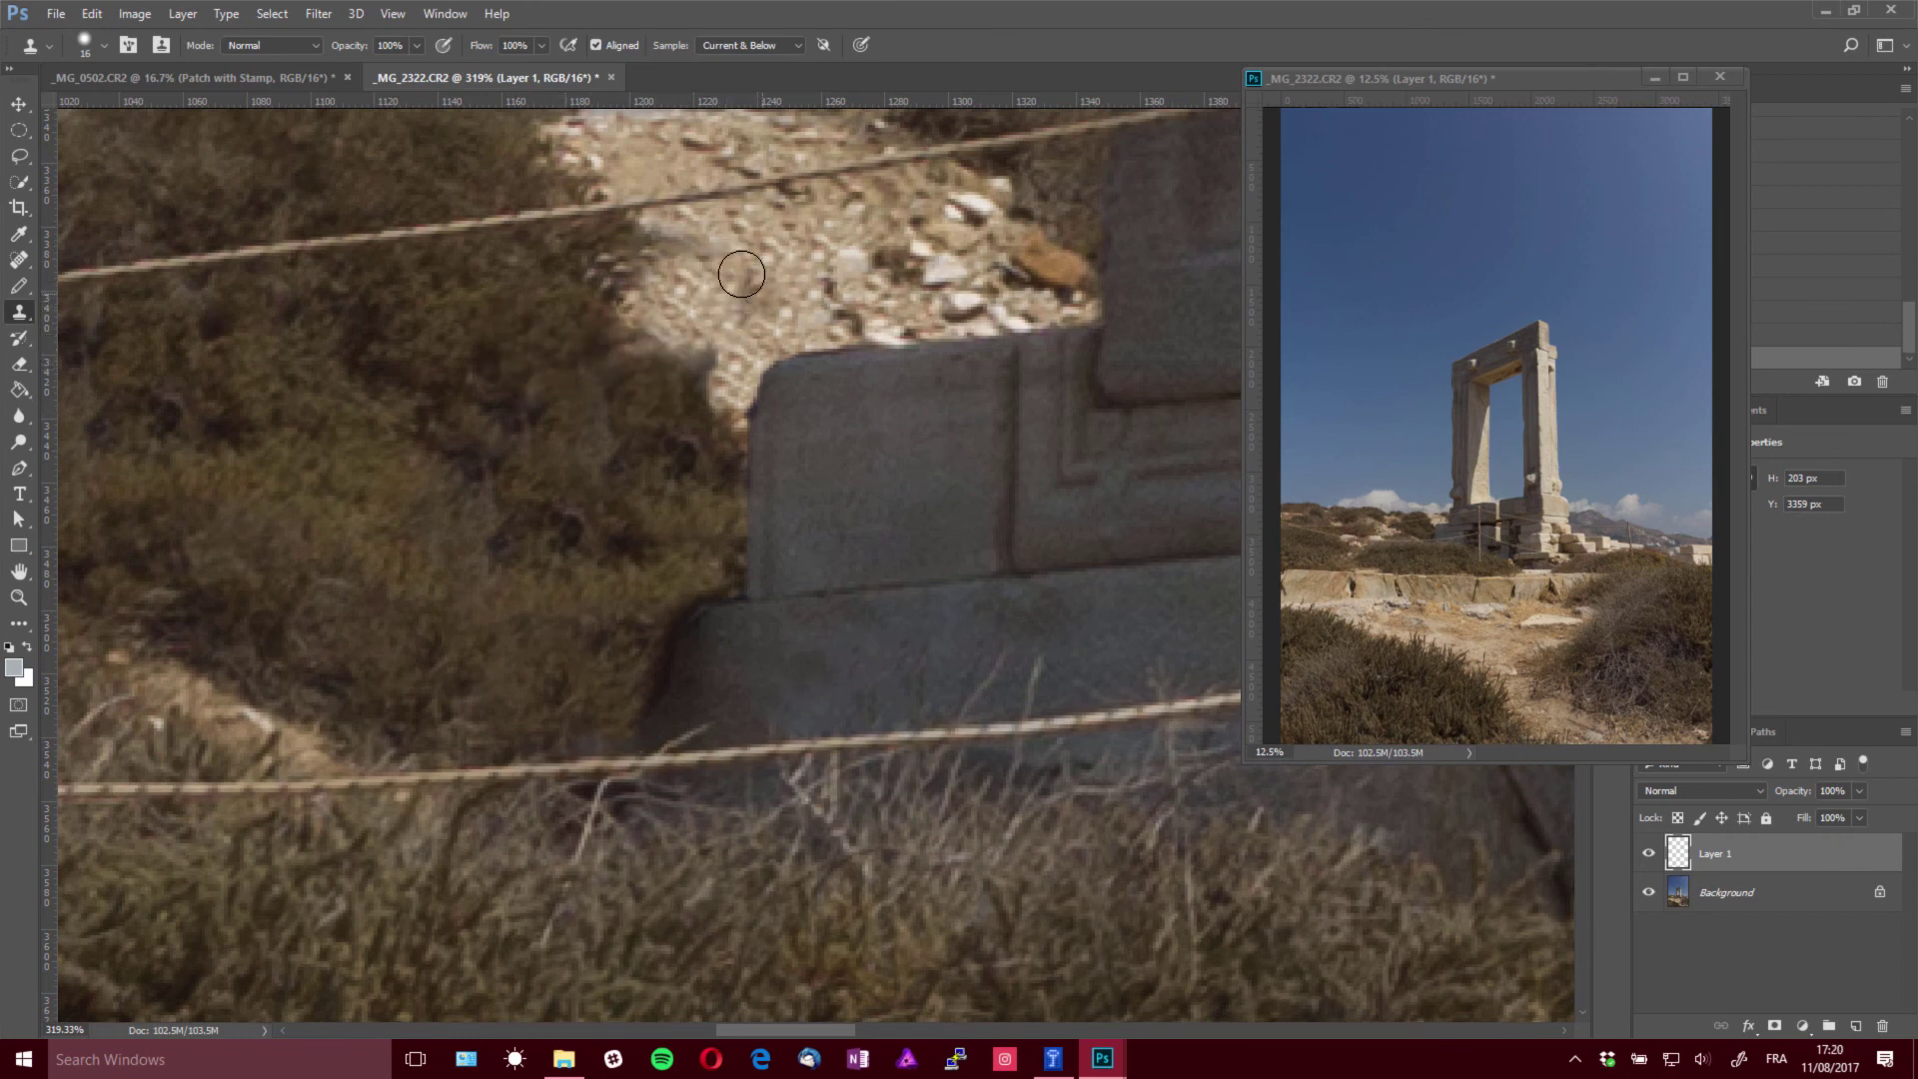
pyautogui.click(757, 317)
pyautogui.hotkey('ctrl', 'z')
pyautogui.keyDown('alt'); pyautogui.rightClick(626, 412); pyautogui.keyUp('alt')
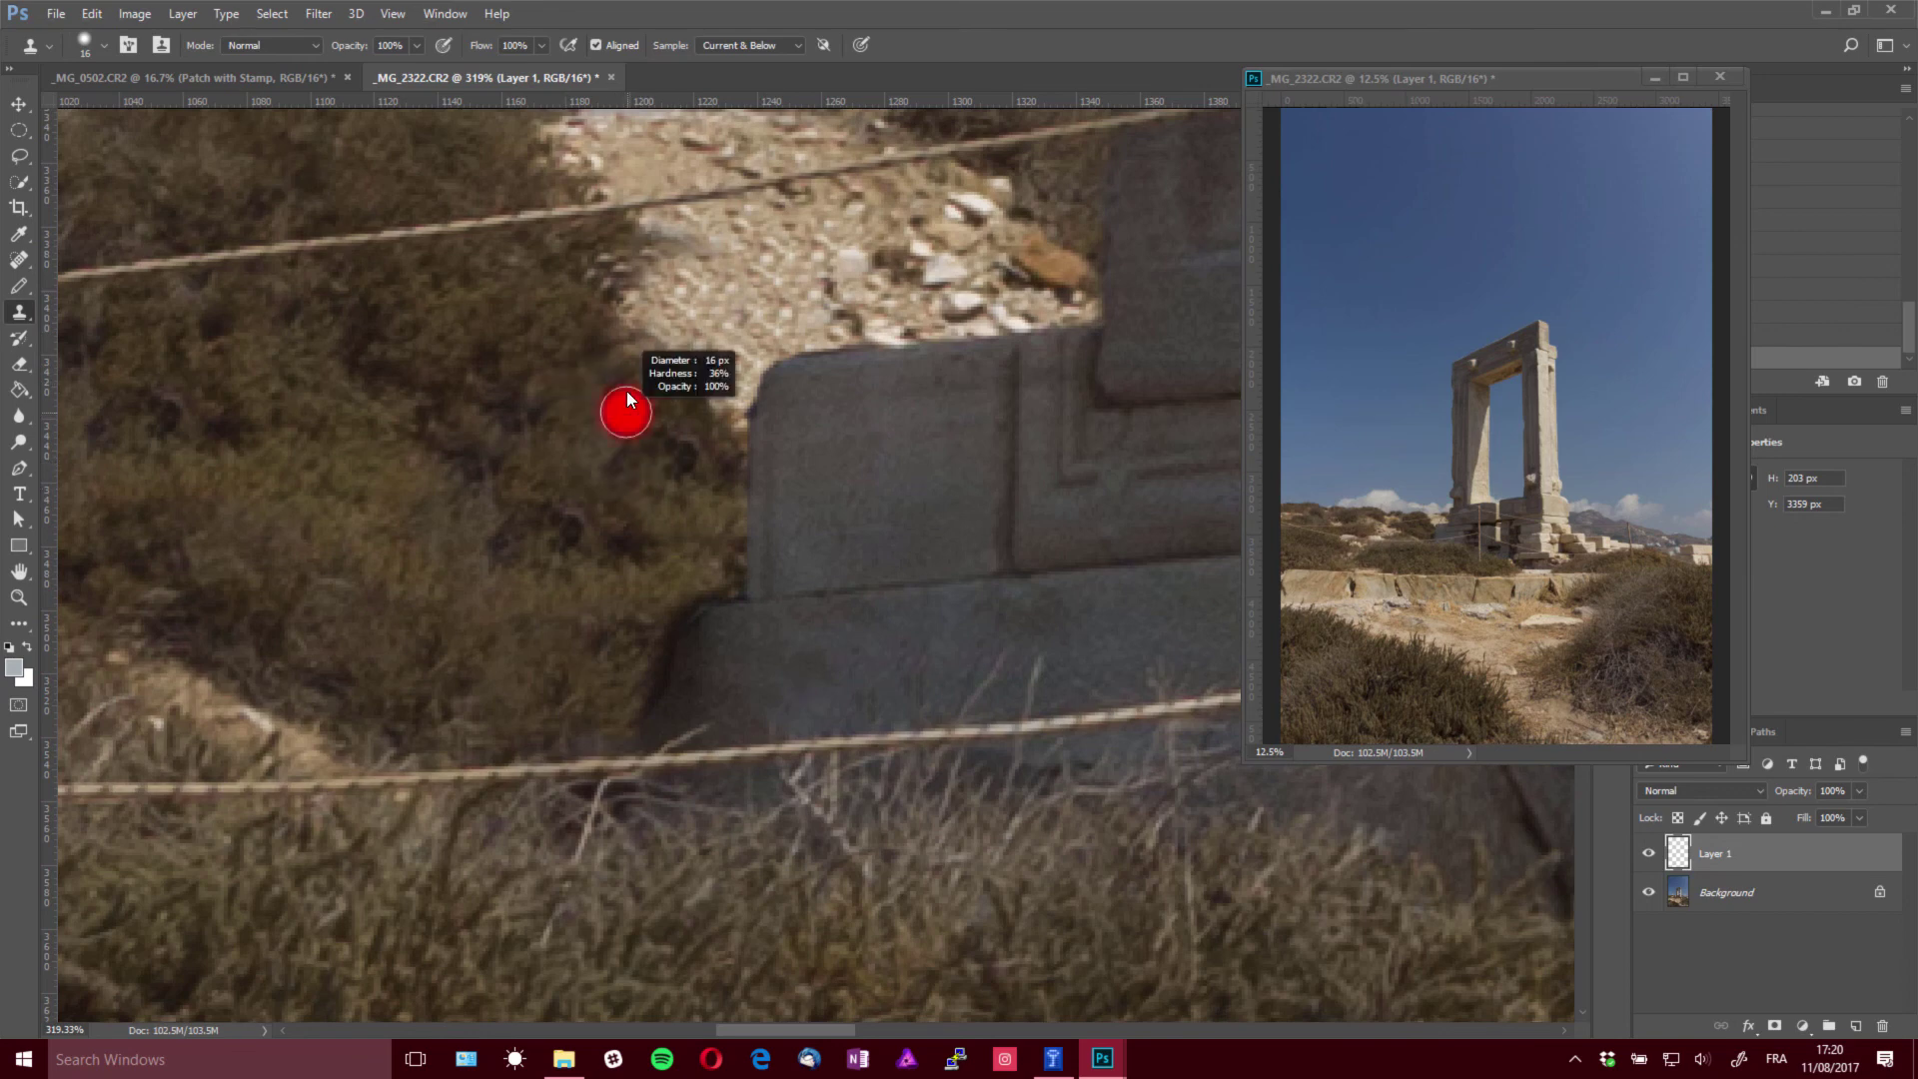
pyautogui.keyDown('alt'); pyautogui.rightClick(616, 369); pyautogui.keyUp('alt')
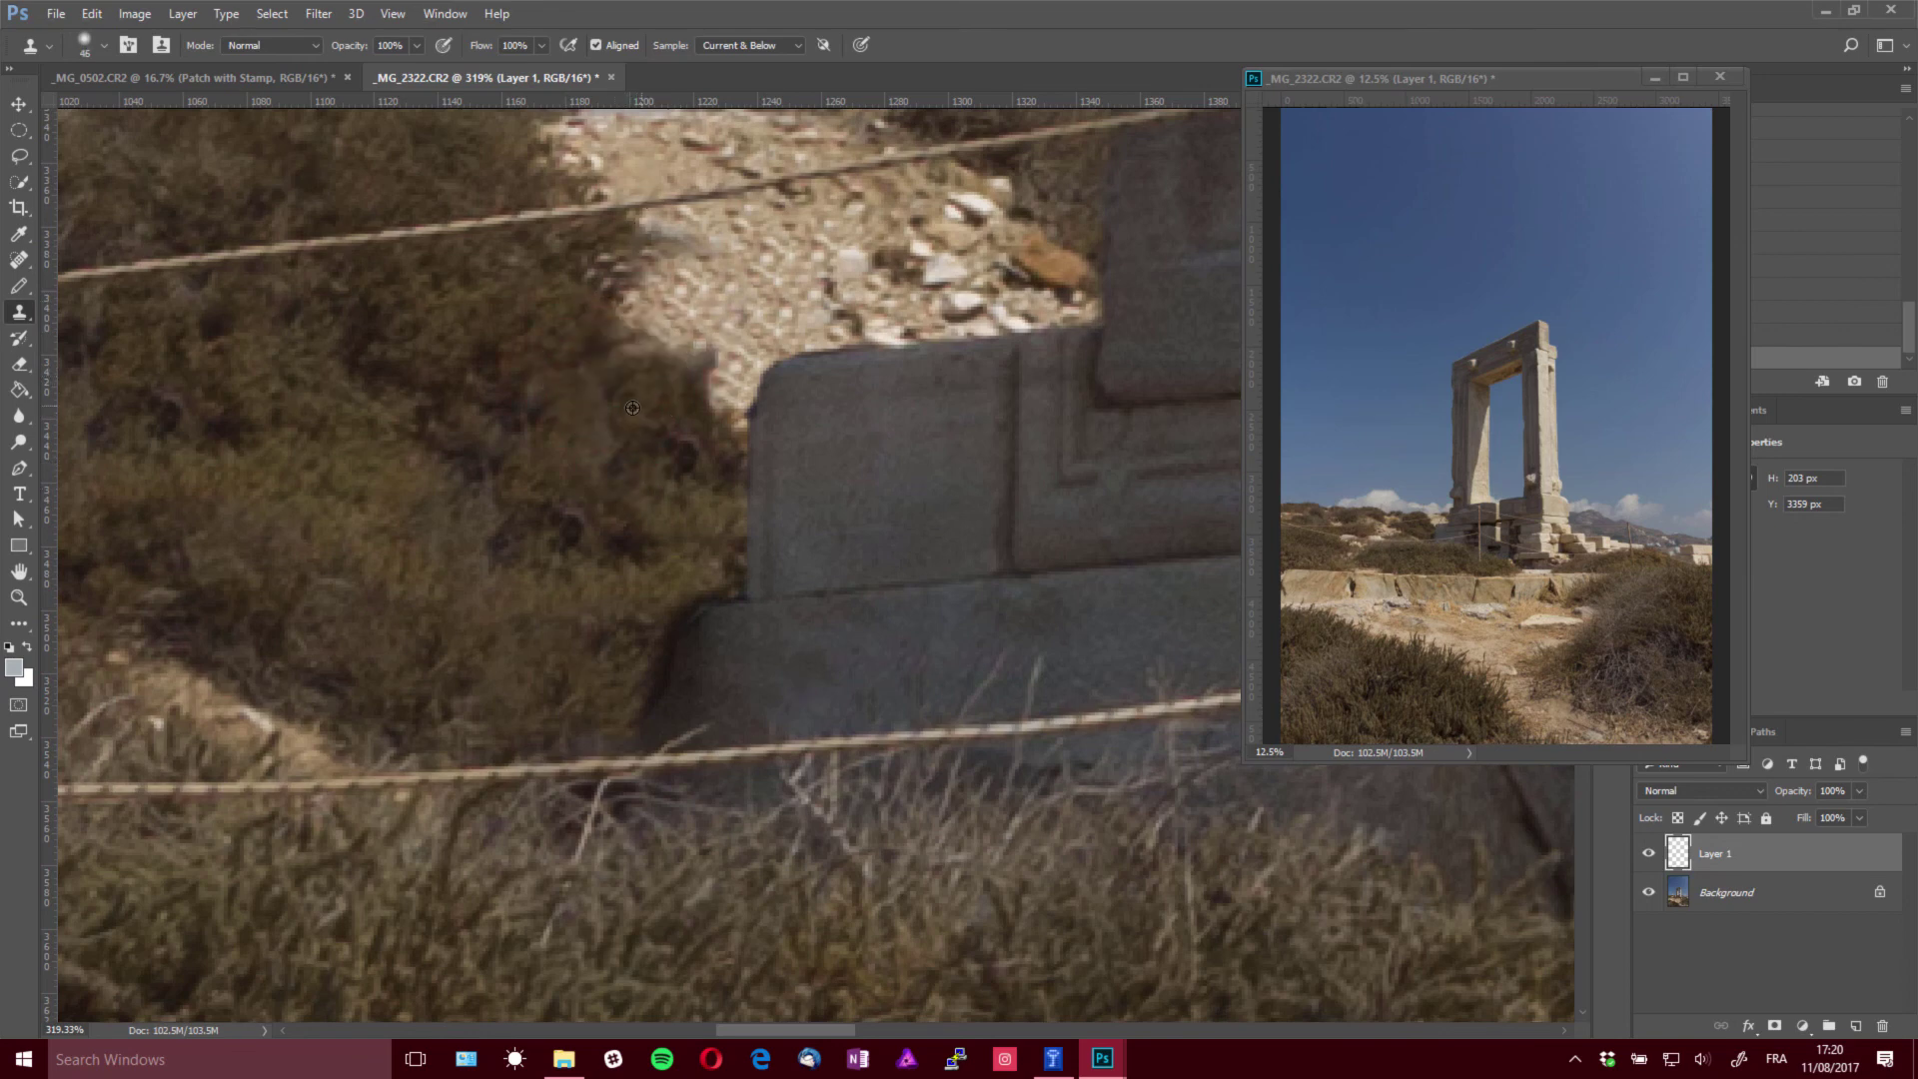
pyautogui.moveTo(609, 300)
pyautogui.mouseDown()
pyautogui.moveTo(637, 334)
pyautogui.moveTo(700, 410)
pyautogui.mouseUp()
pyautogui.hotkey('ctrl', 'z')
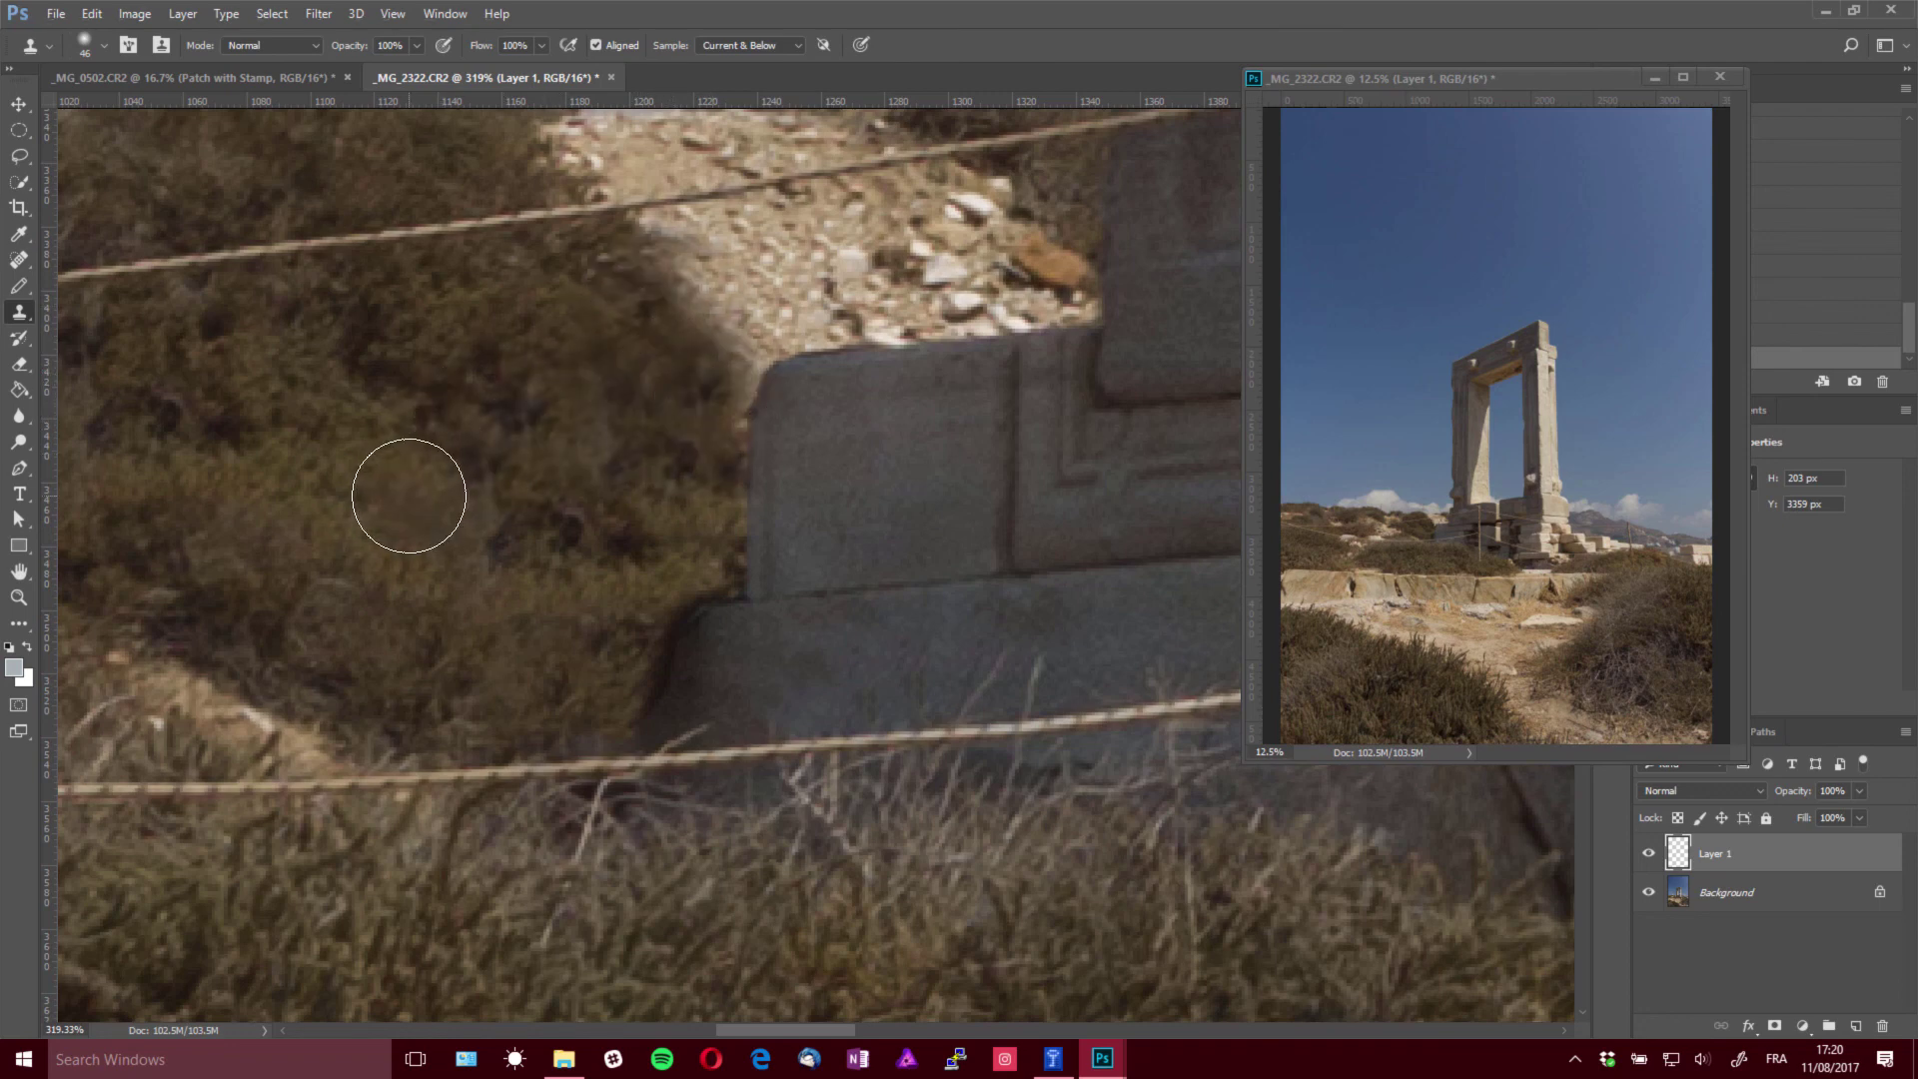
# Inspect how the retouched bush, rubble and stone block blend into the photo at 33.3%, 50% and 100% zoom and in the overview window
pyautogui.press('z')
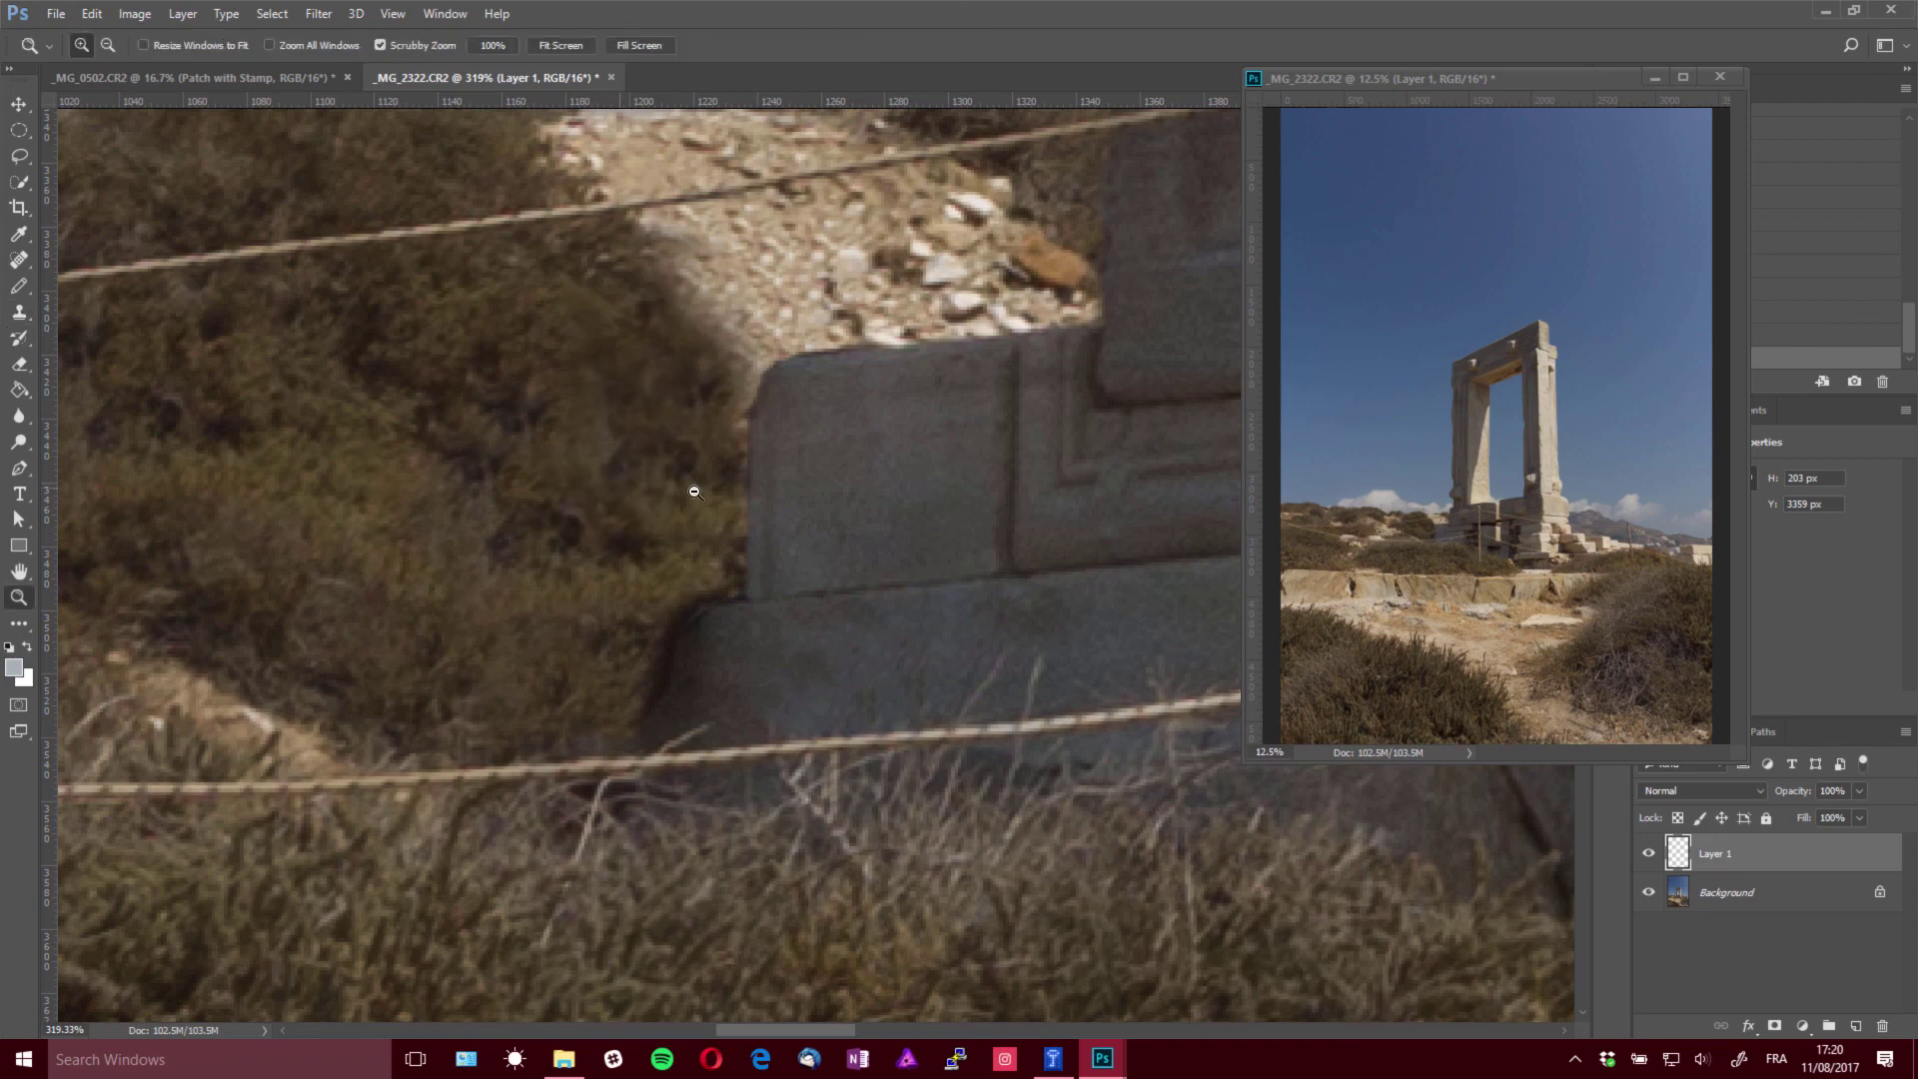
pyautogui.keyDown('alt'); pyautogui.click(694, 489); pyautogui.keyUp('alt')
pyautogui.keyDown('alt'); pyautogui.click(695, 489); pyautogui.keyUp('alt')
pyautogui.keyDown('alt'); pyautogui.click(694, 489); pyautogui.keyUp('alt')
pyautogui.keyDown('alt'); pyautogui.click(692, 489); pyautogui.keyUp('alt')
pyautogui.keyDown('alt'); pyautogui.click(693, 489); pyautogui.keyUp('alt')
pyautogui.keyDown('alt'); pyautogui.click(691, 490); pyautogui.keyUp('alt')
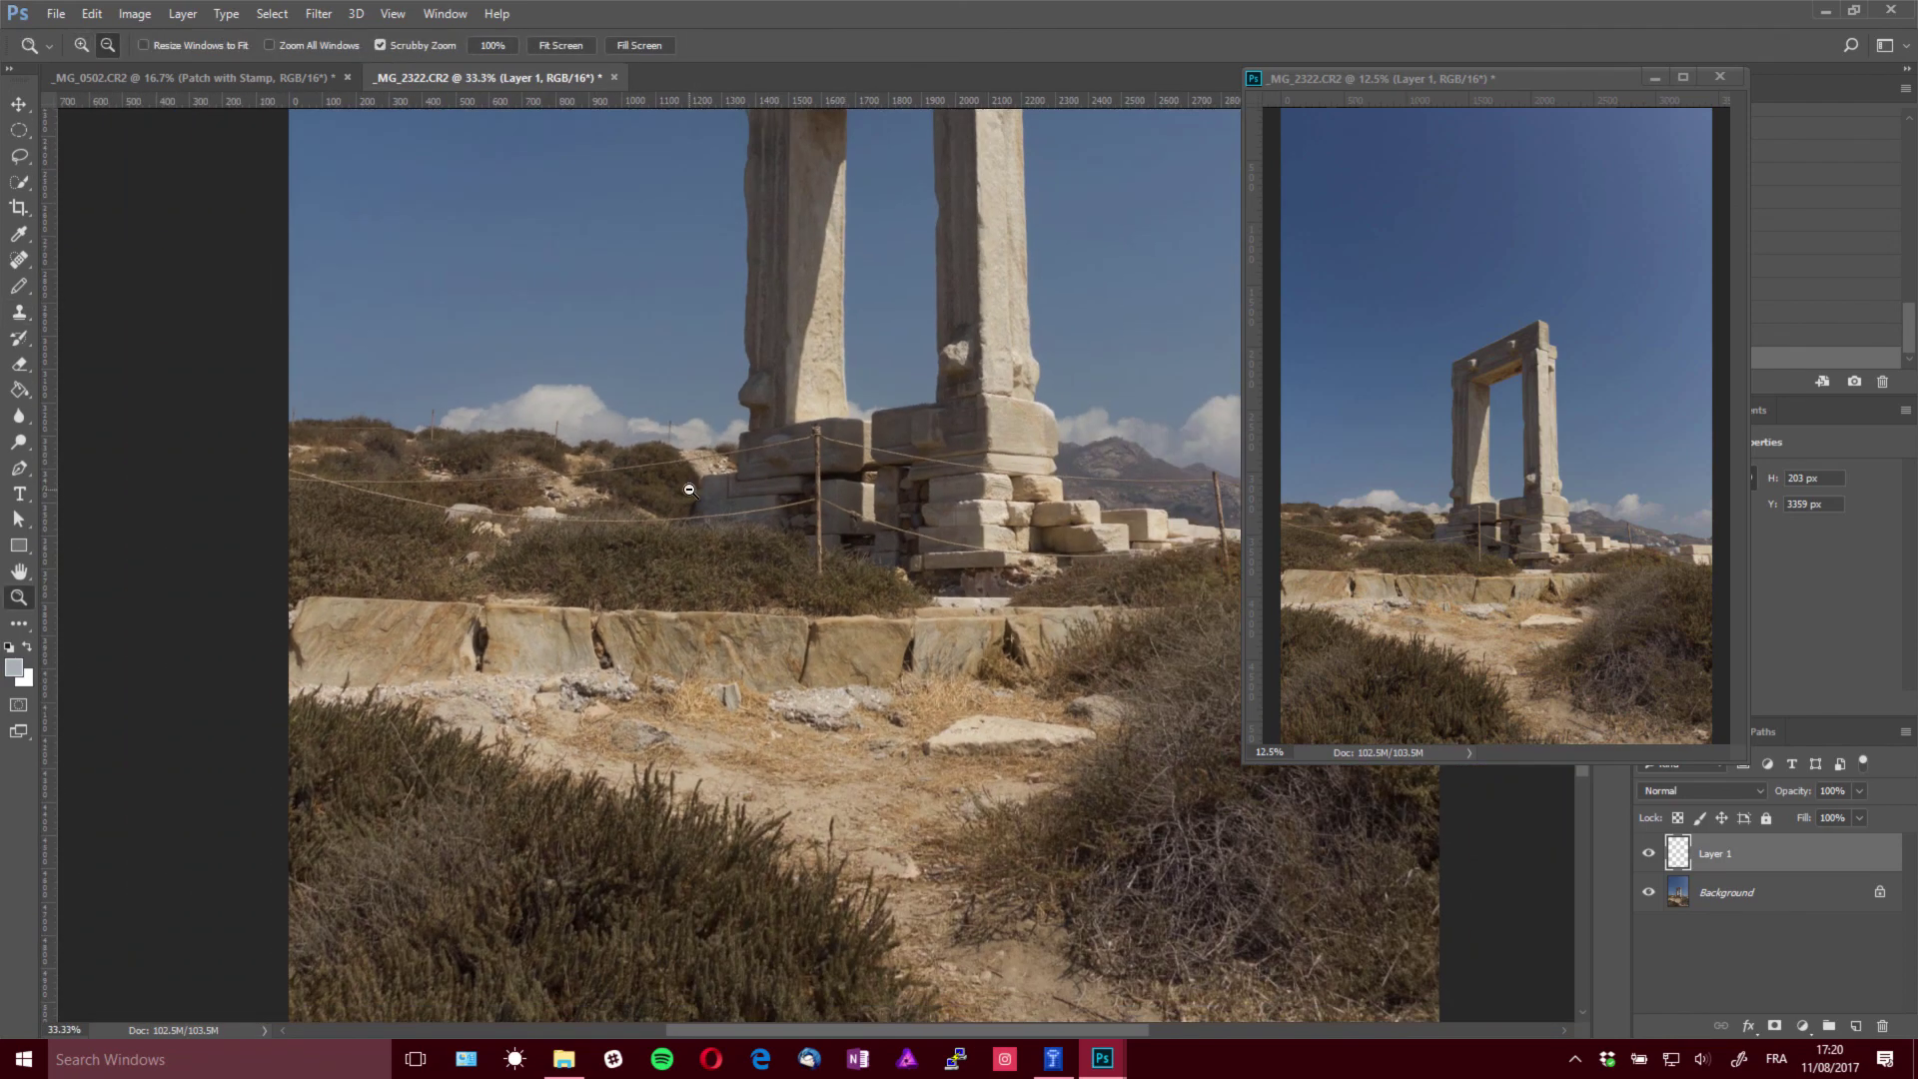
pyautogui.click(765, 514)
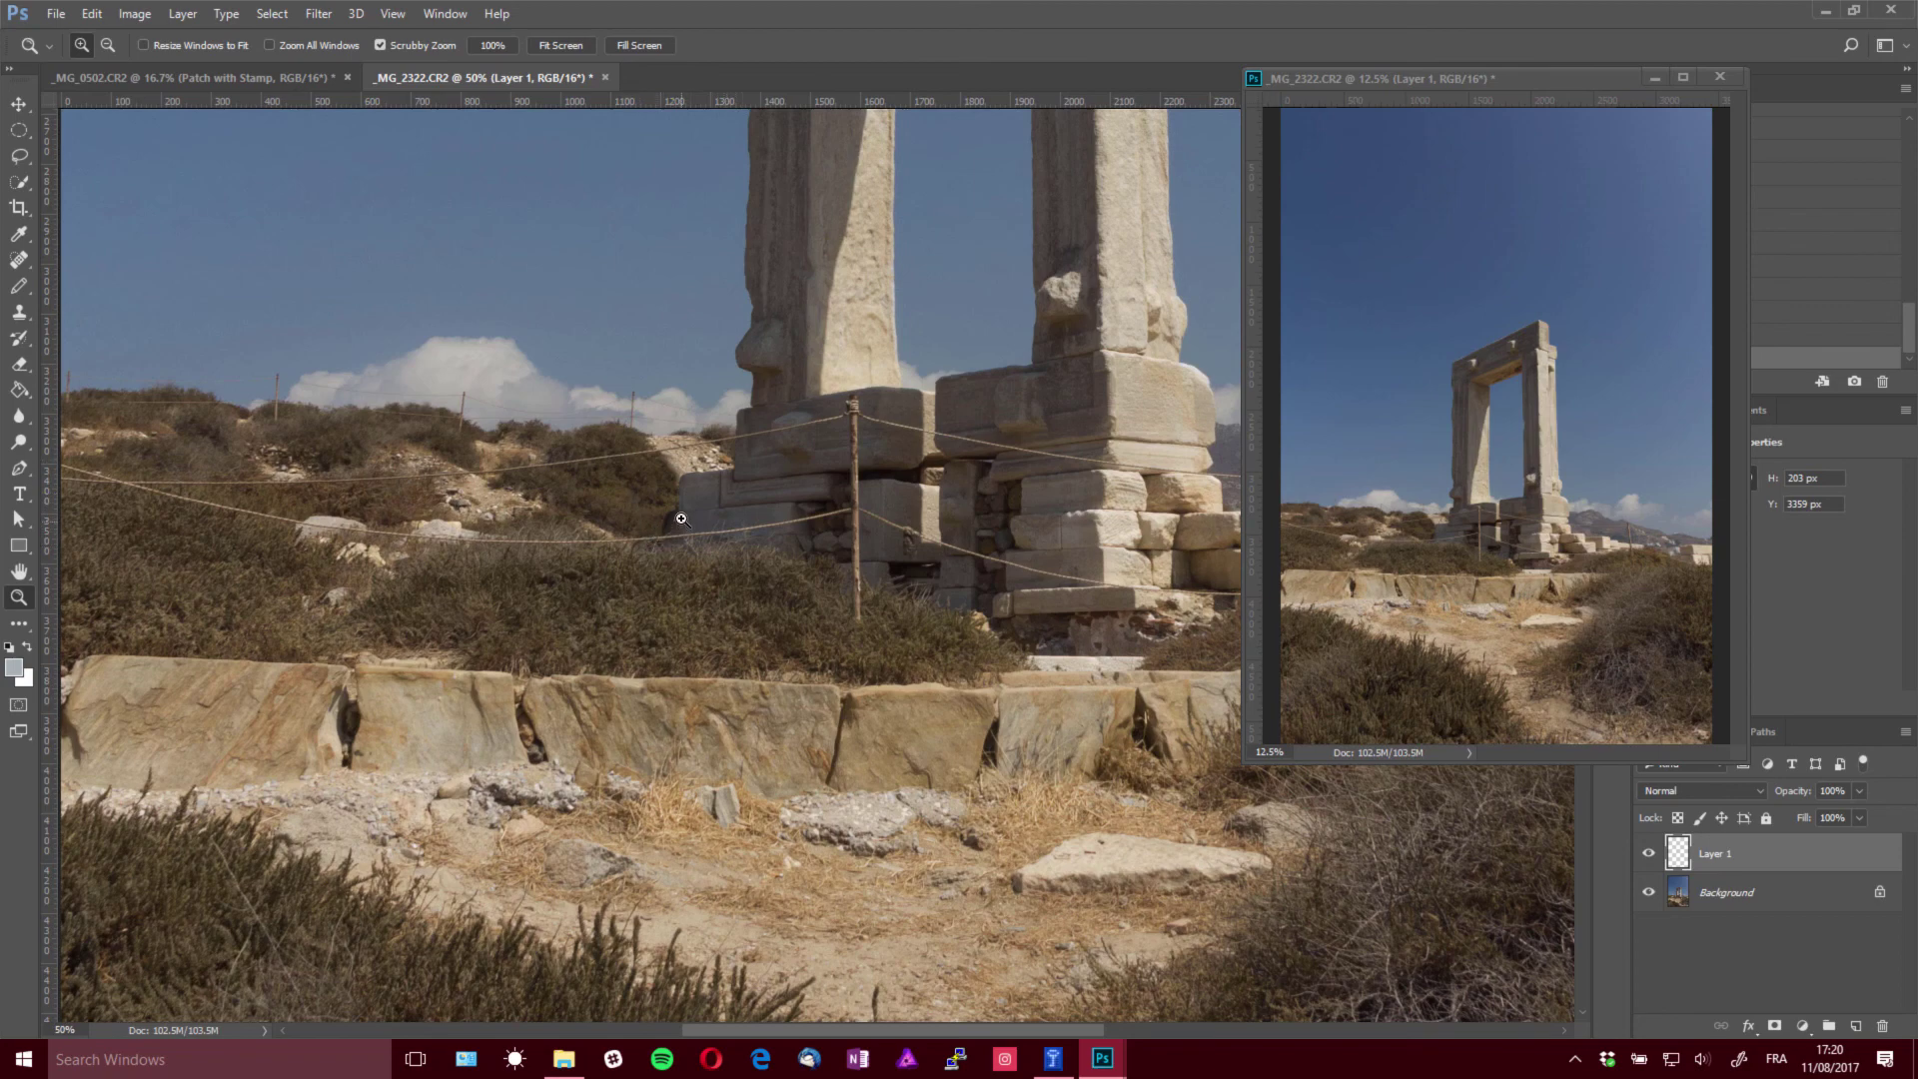
pyautogui.click(682, 519)
pyautogui.click(677, 504)
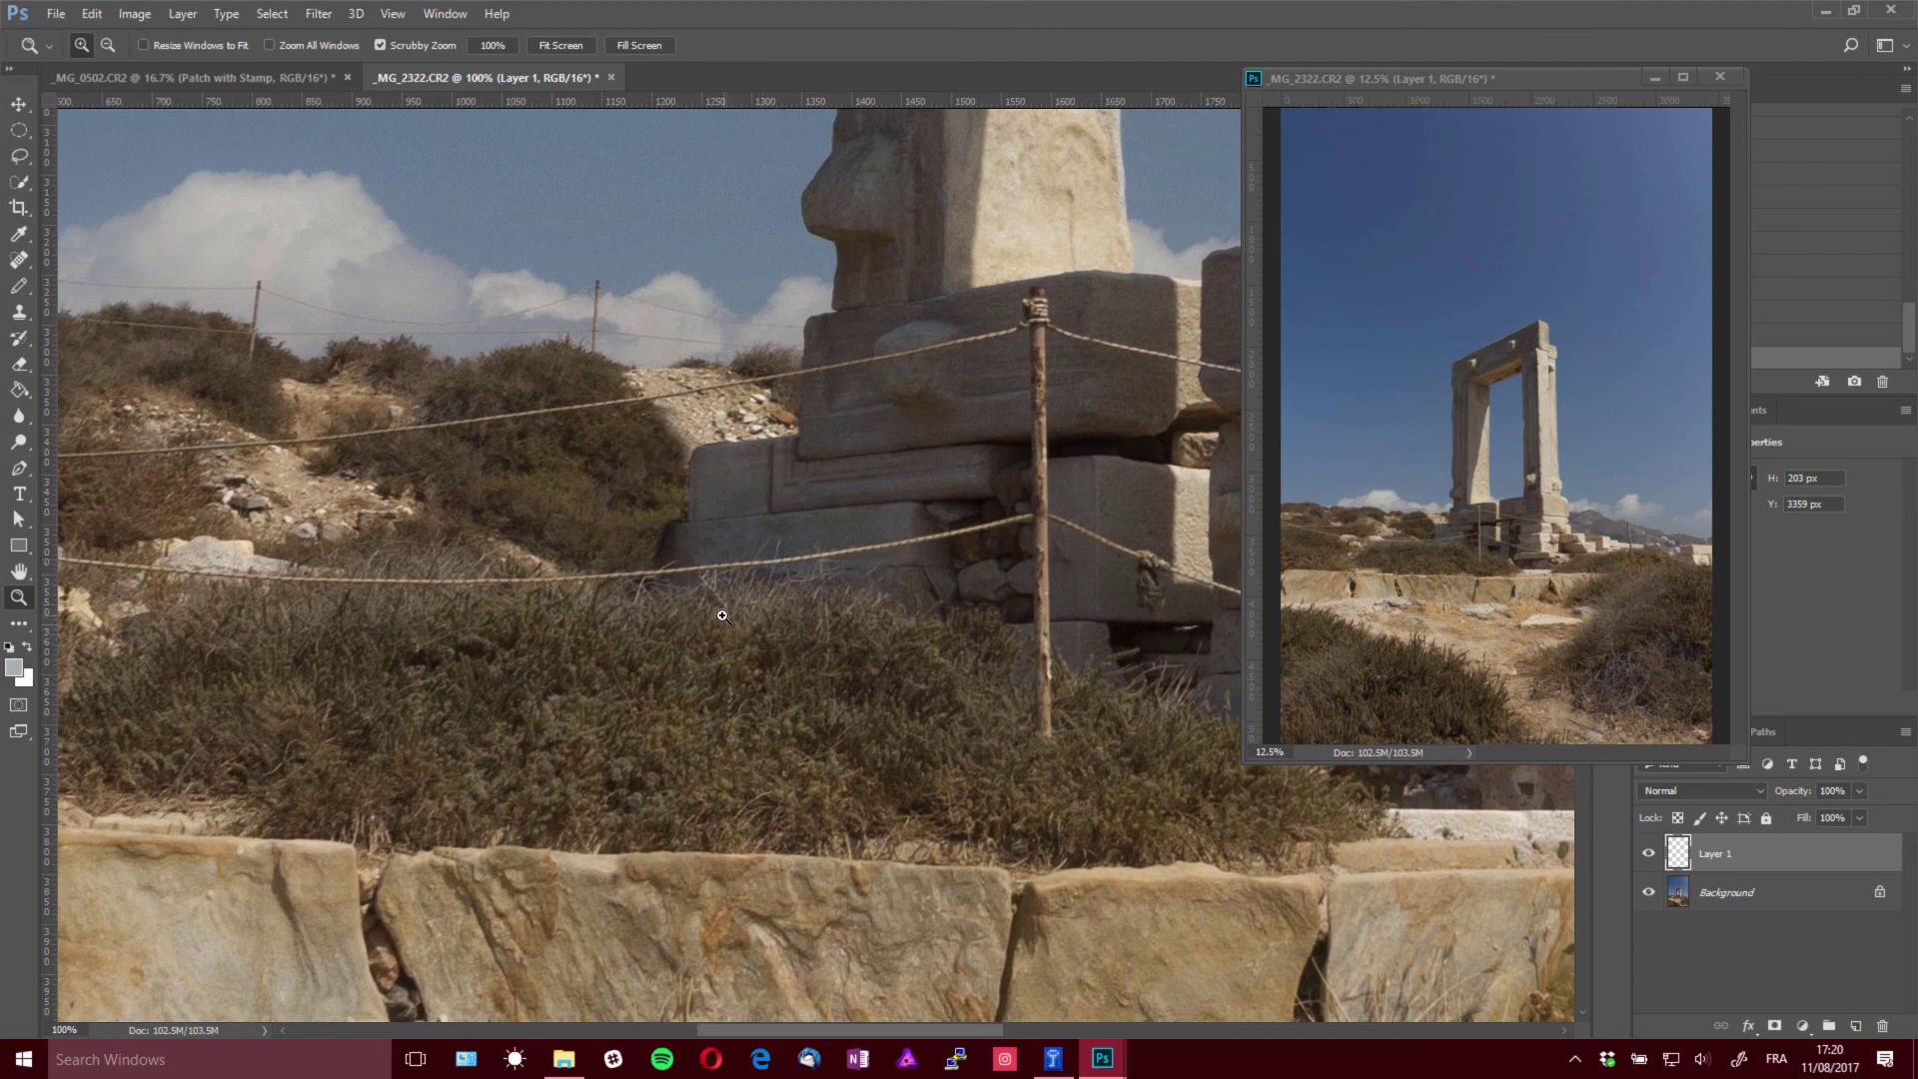
pyautogui.click(1464, 106)
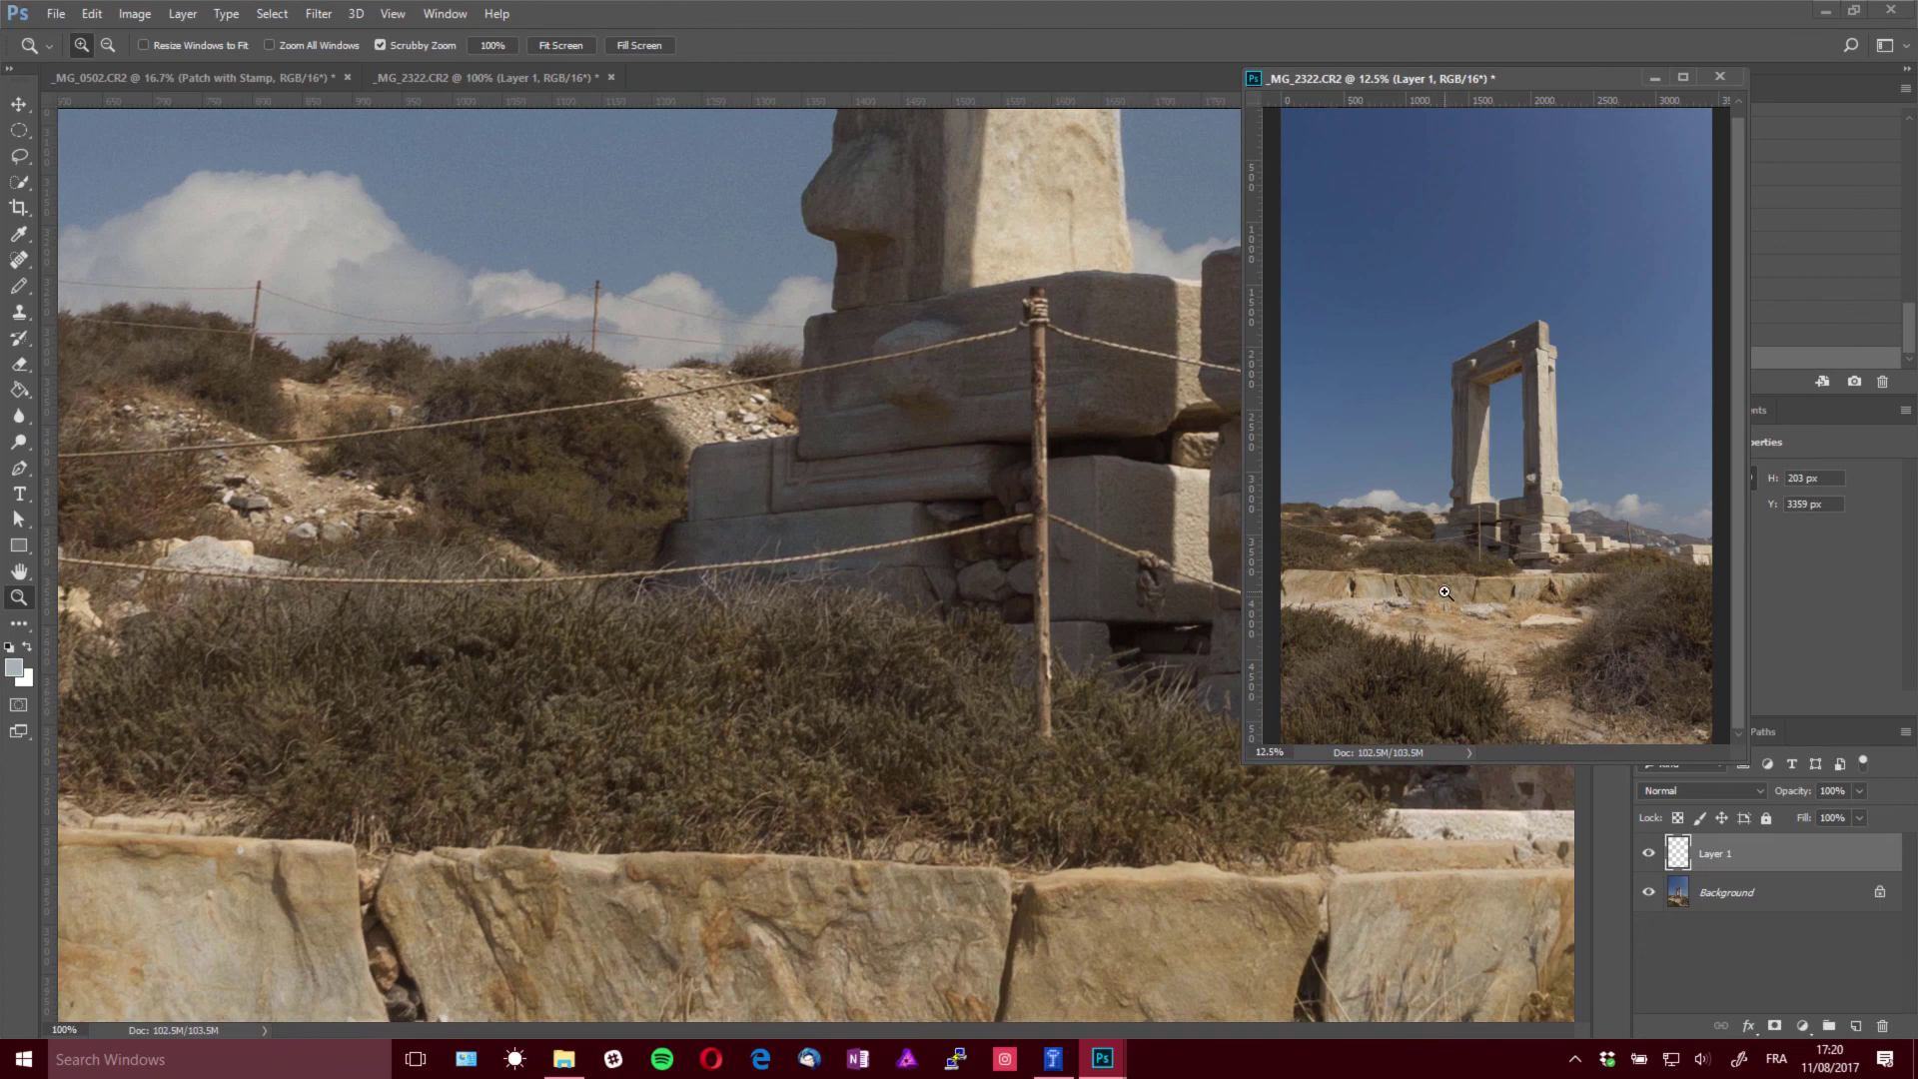